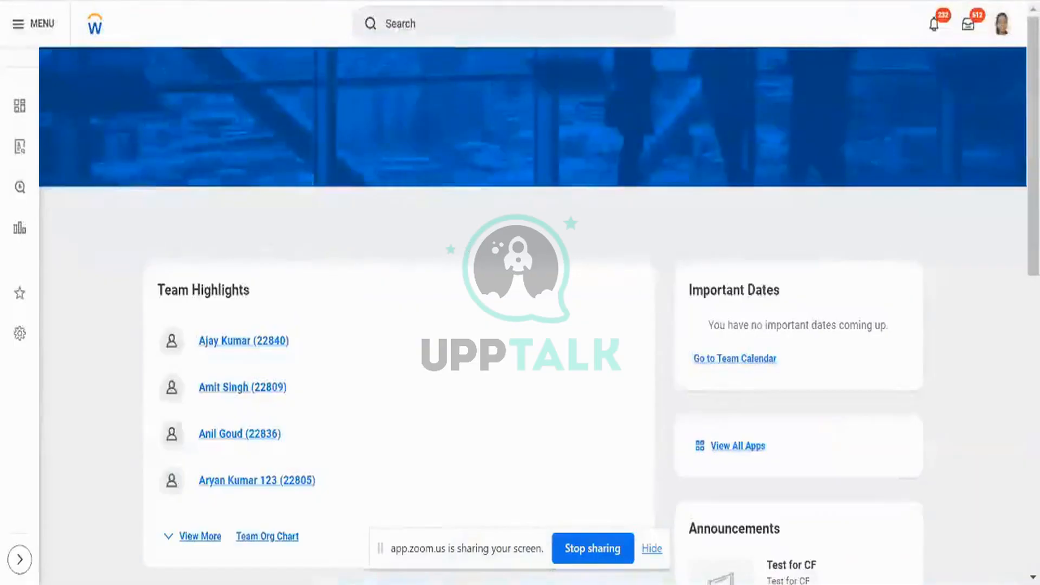
# Search 'create posi' and start Create Position for the AMD - Manufacturing supervisory organization.
pyautogui.hotkey('ctrl', 'Tab')
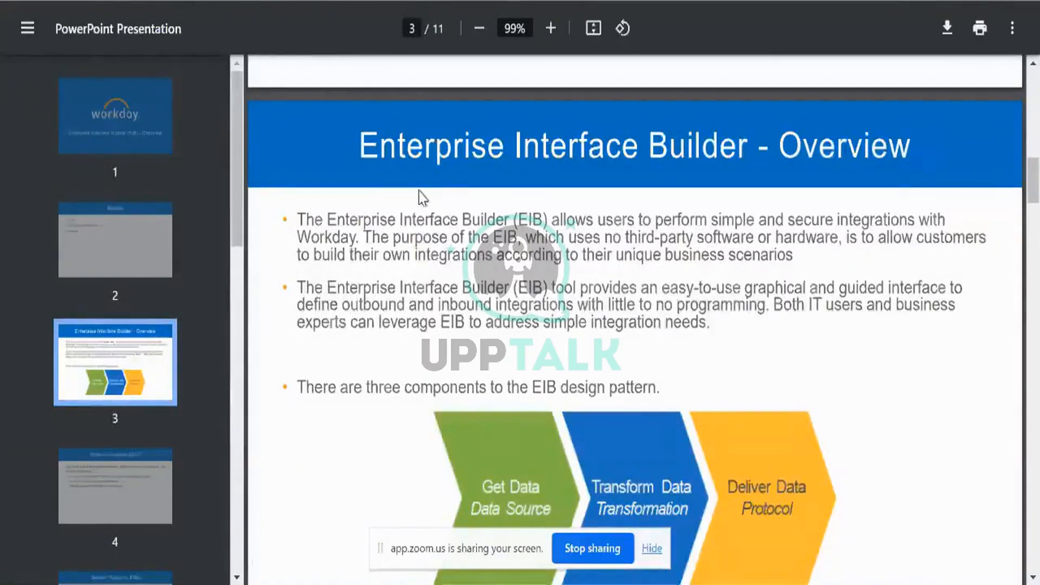
pyautogui.hotkey('alt', 'Tab')
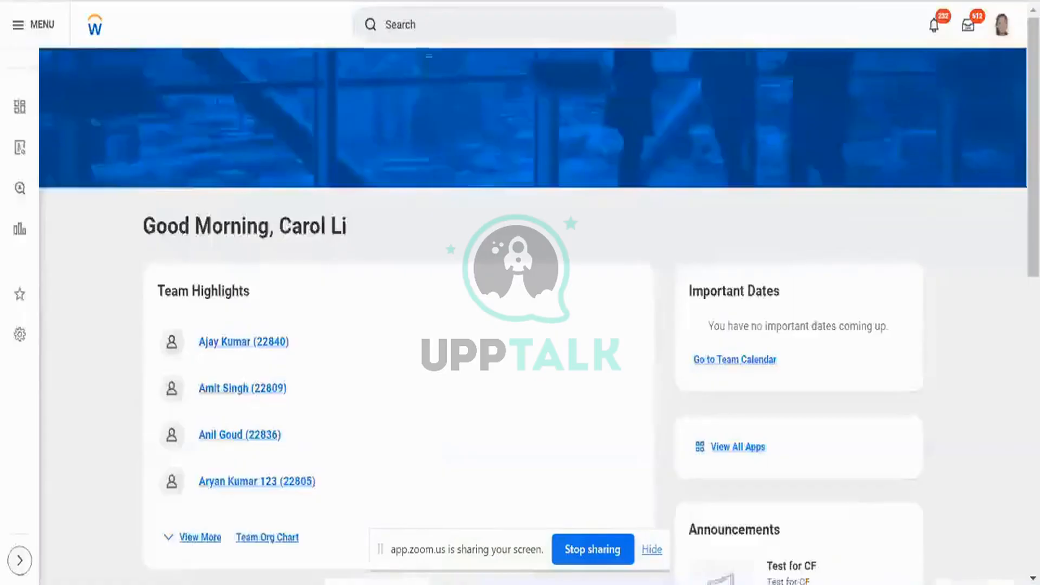
pyautogui.click(456, 27)
pyautogui.write('c')
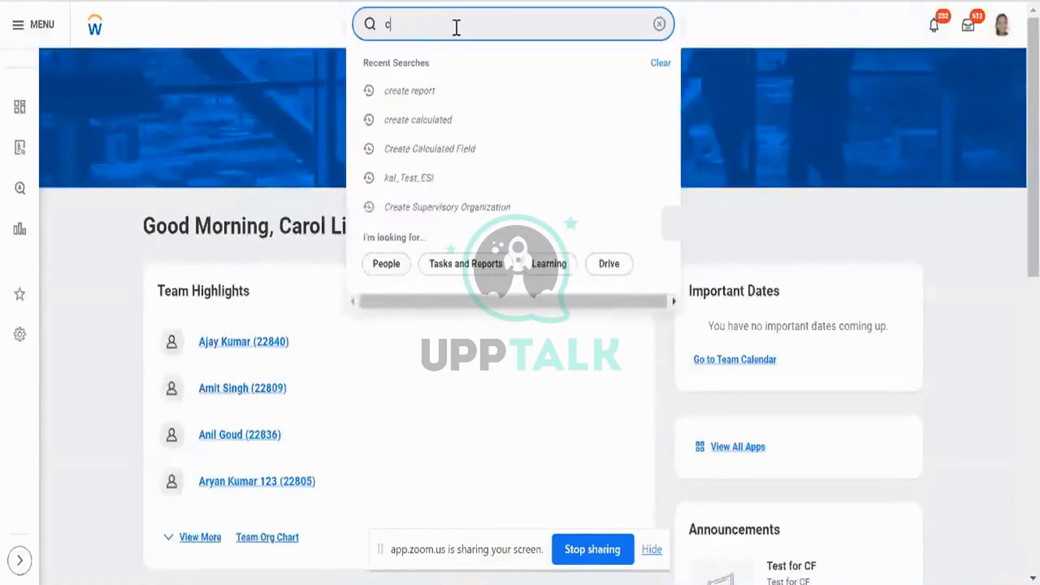
pyautogui.write('reate oosi')
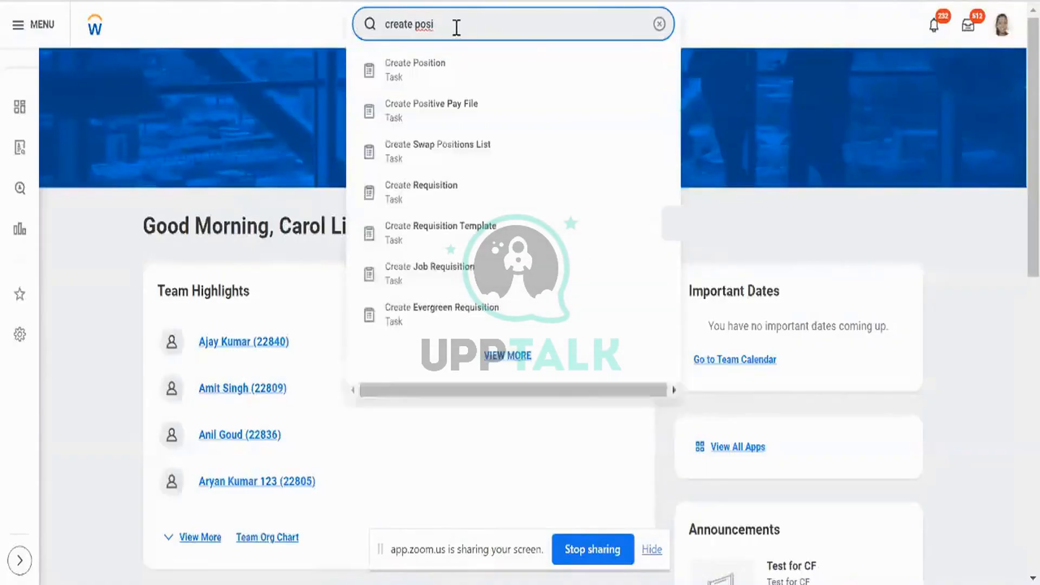
pyautogui.click(440, 64)
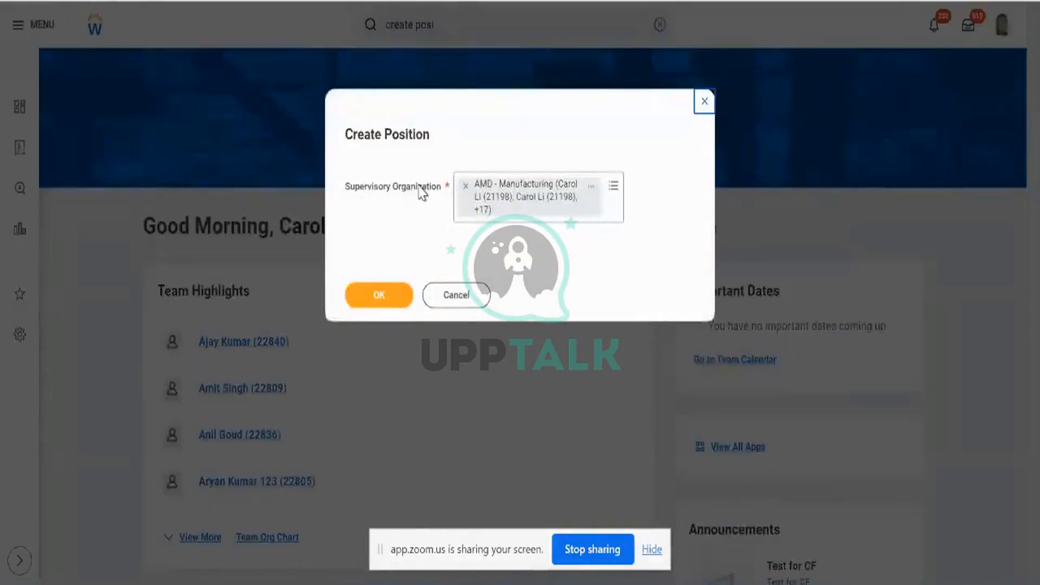
pyautogui.click(395, 297)
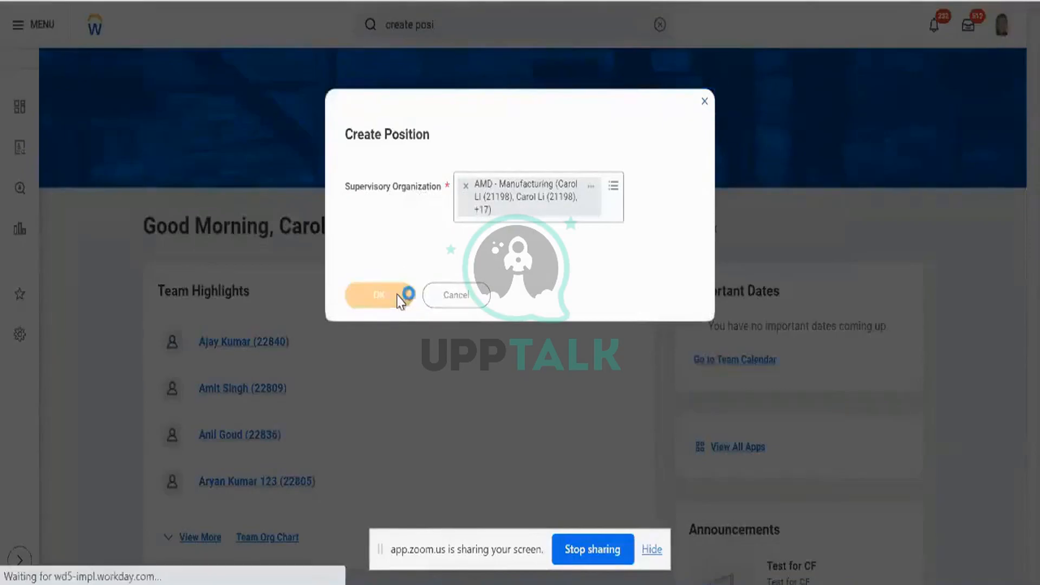
pyautogui.scroll(-4, 400, 297)
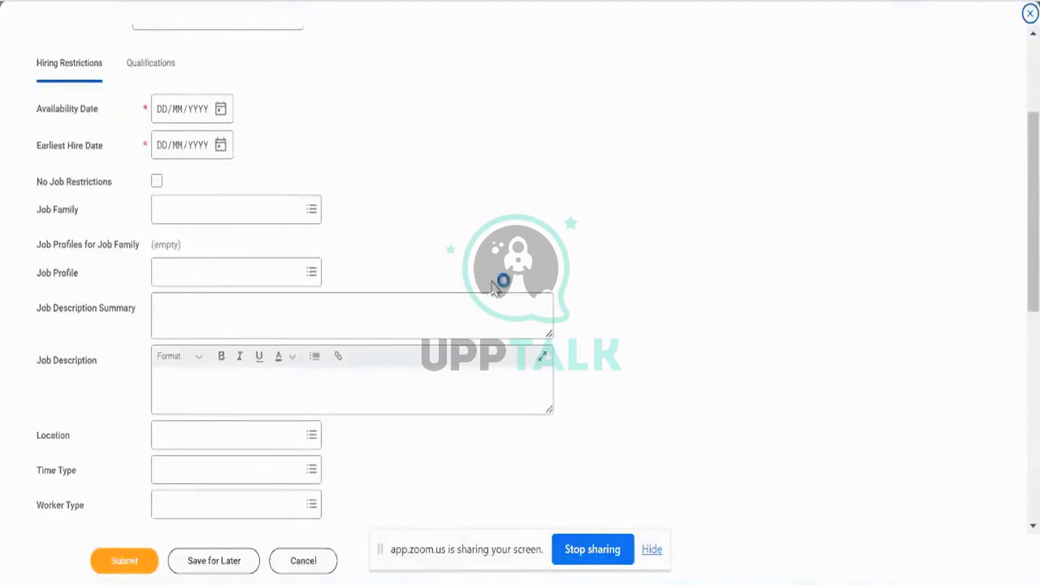
# Close the Current Open Positions side panel and scroll through the Create Position form.
pyautogui.scroll(3, 676, 298)
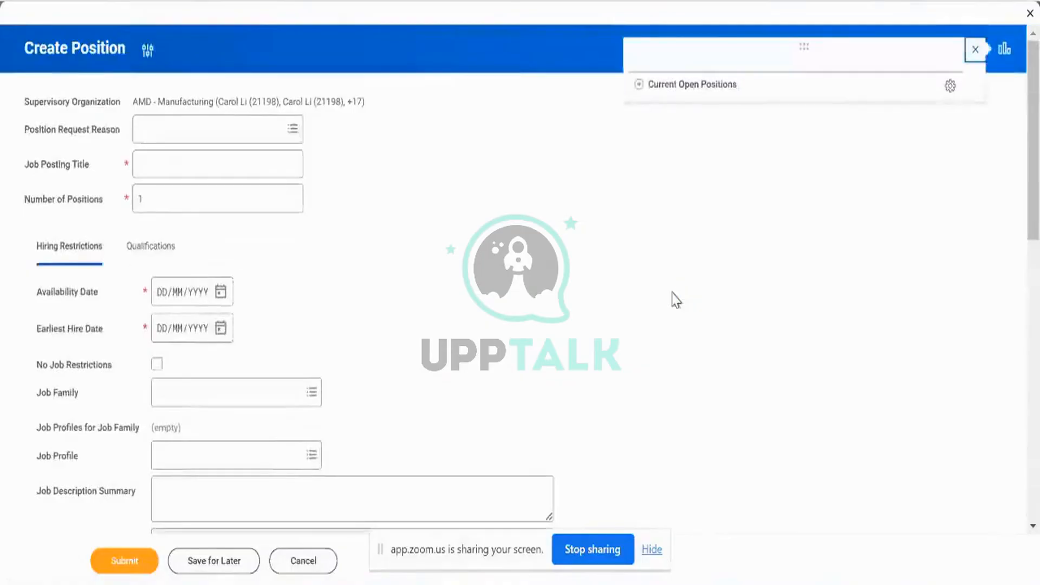
pyautogui.click(975, 49)
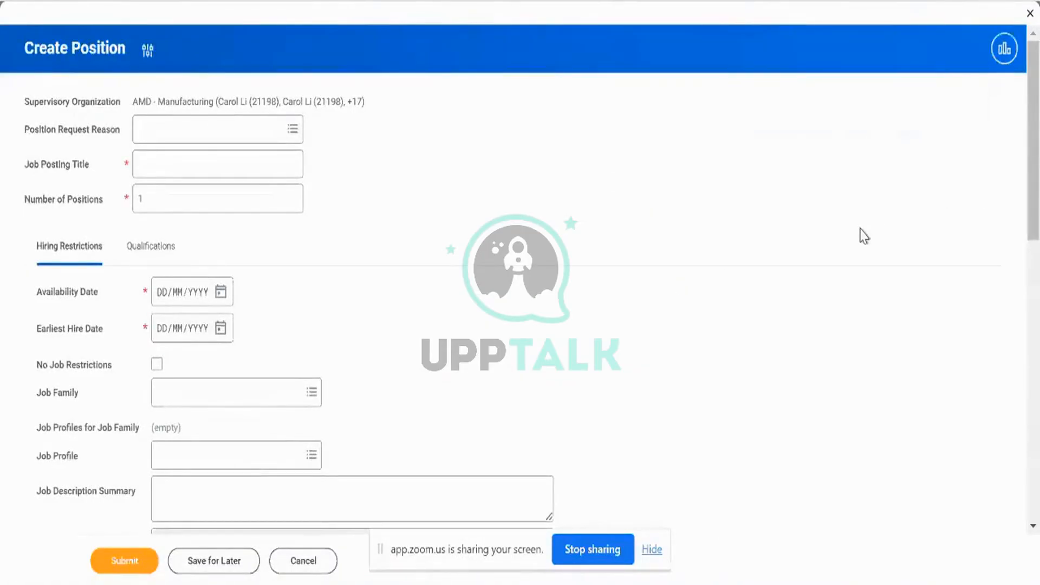
pyautogui.scroll(-3, 692, 334)
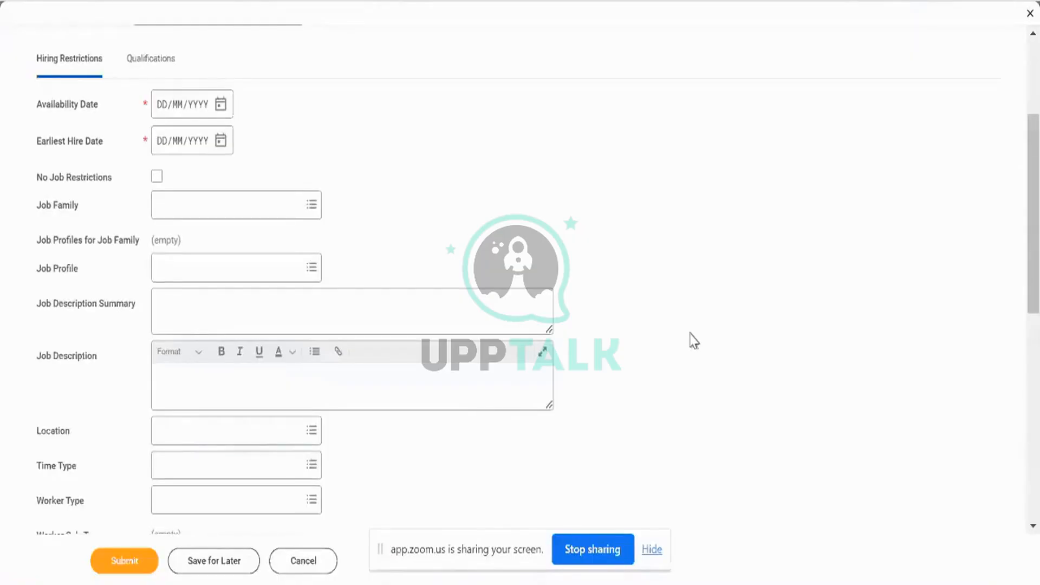
pyautogui.scroll(3, 693, 340)
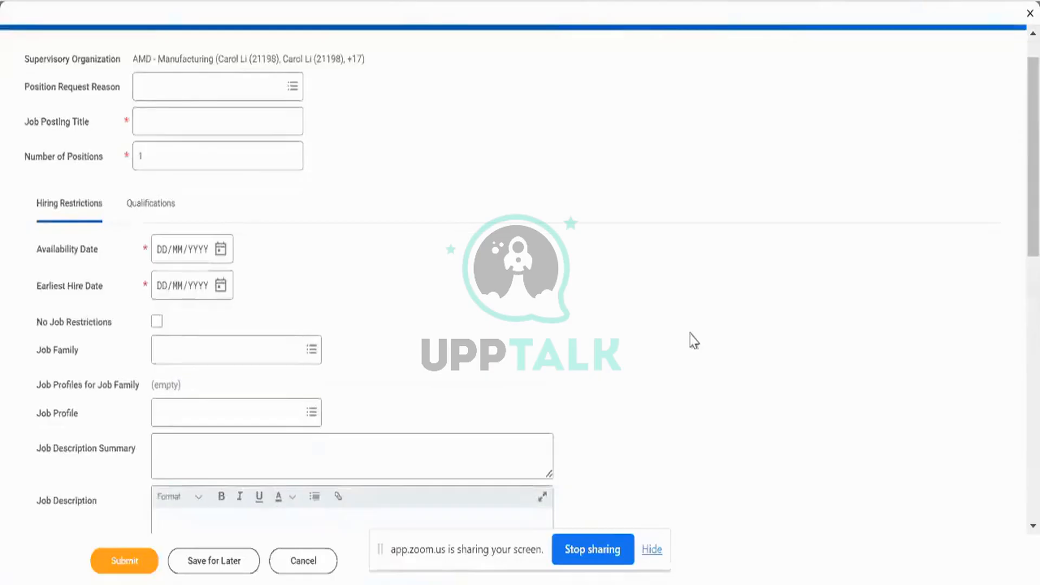
pyautogui.scroll(1, 693, 340)
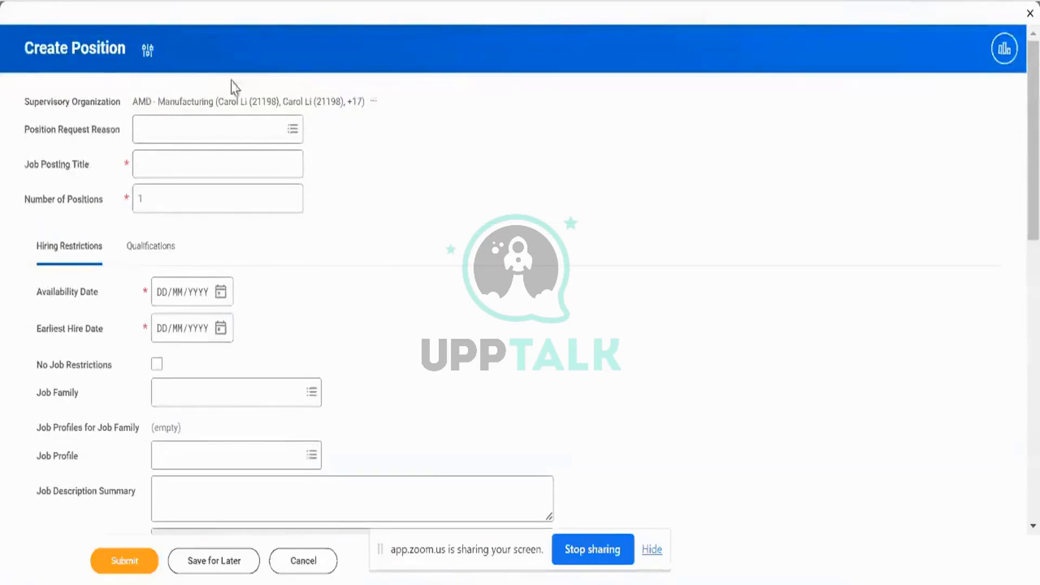
# Duplicate the Workday browser tab and cancel the Create Position task.
pyautogui.rightClick(273, 1)
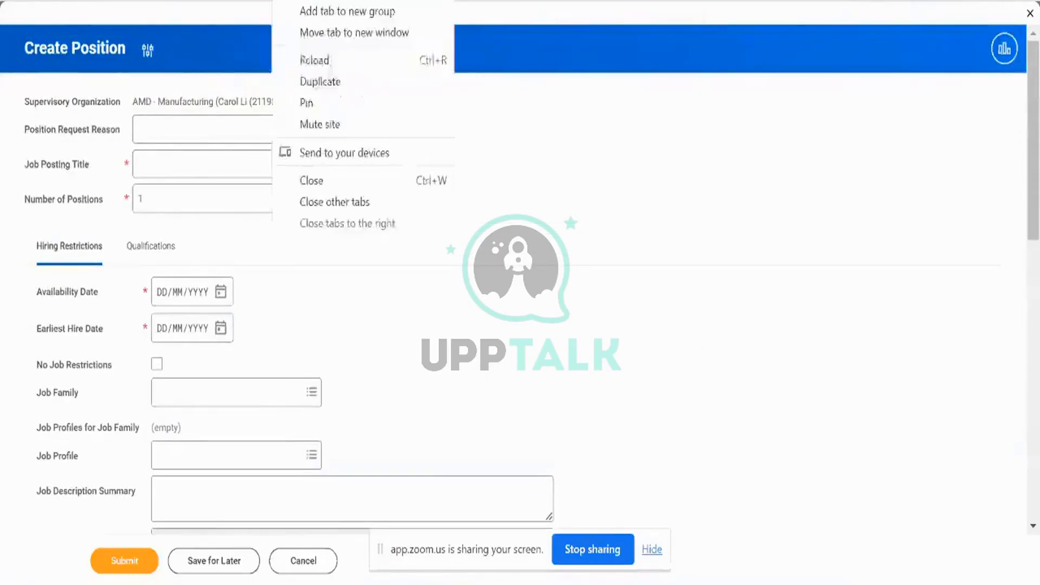
pyautogui.click(312, 83)
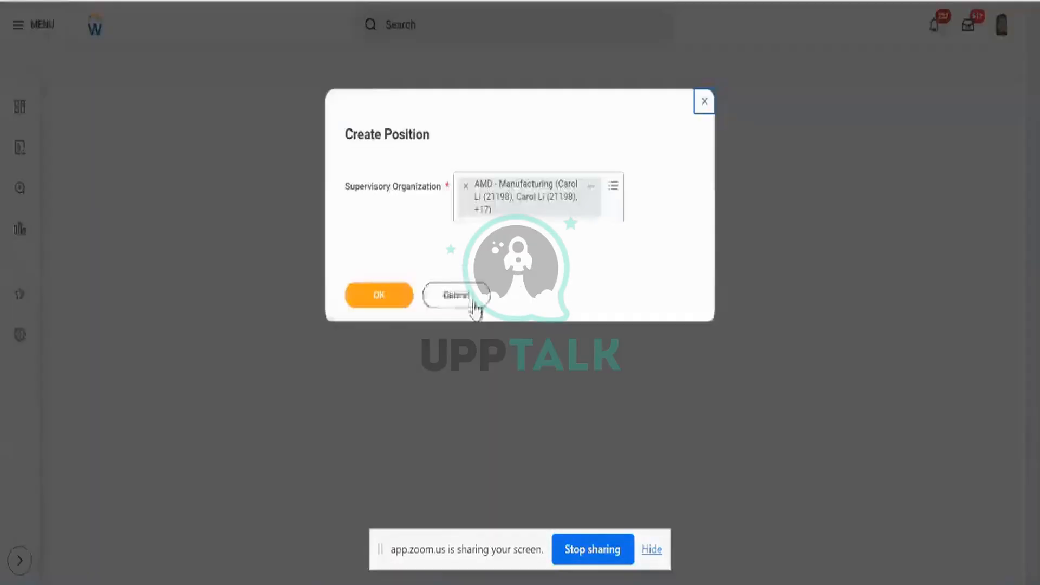
pyautogui.click(472, 304)
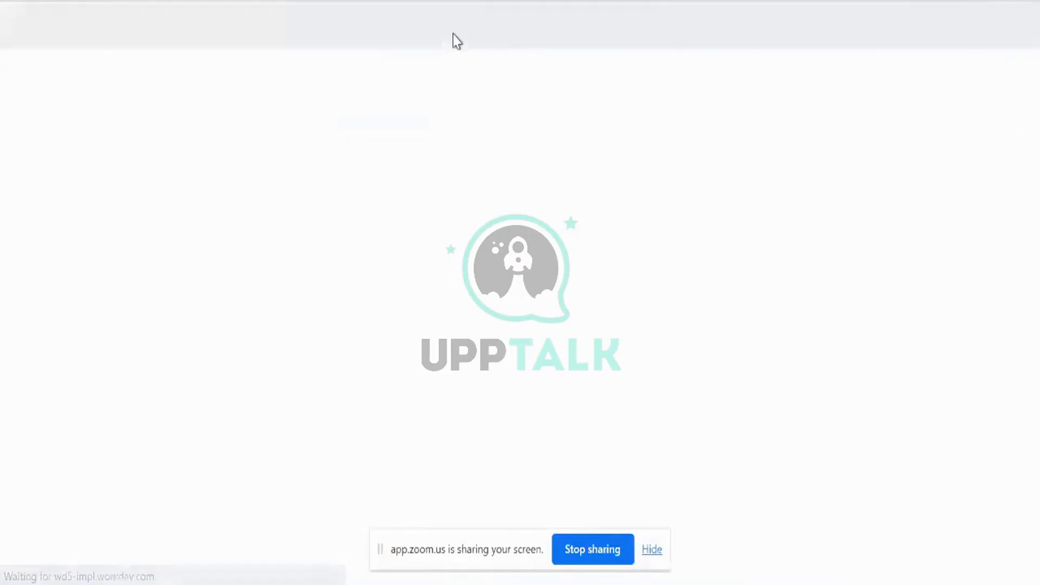
# Search 'bp: create posi' and scroll through the 100 Create Position definition results.
pyautogui.click(454, 34)
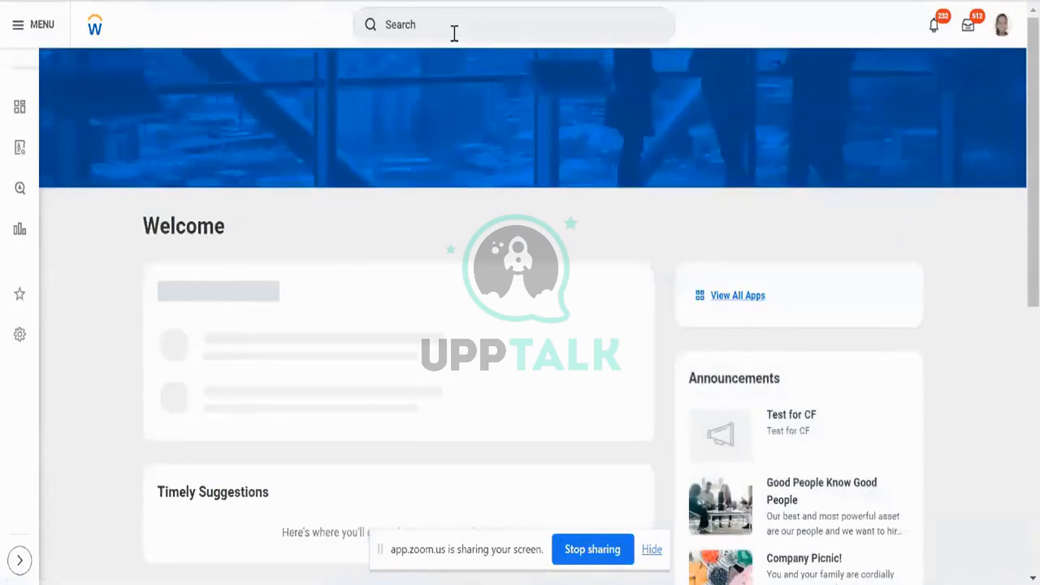
pyautogui.click(454, 33)
pyautogui.write('bp')
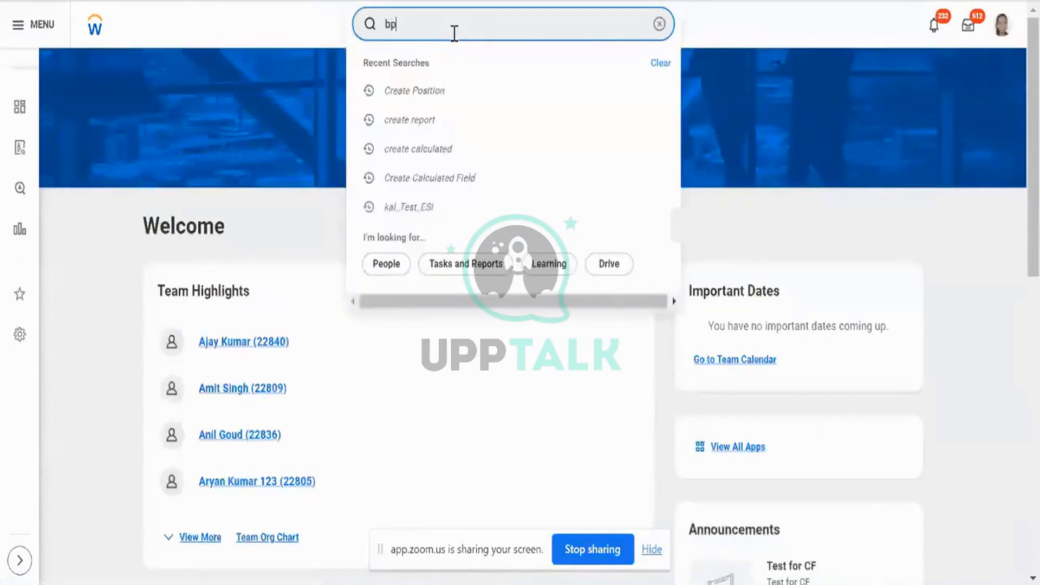
pyautogui.write(': create posi')
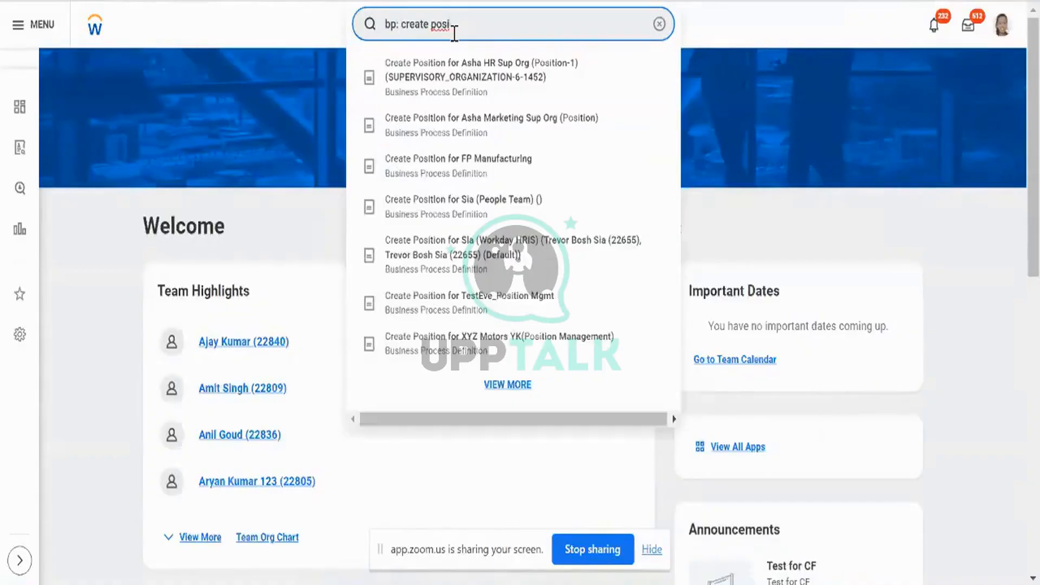
pyautogui.press('Return')
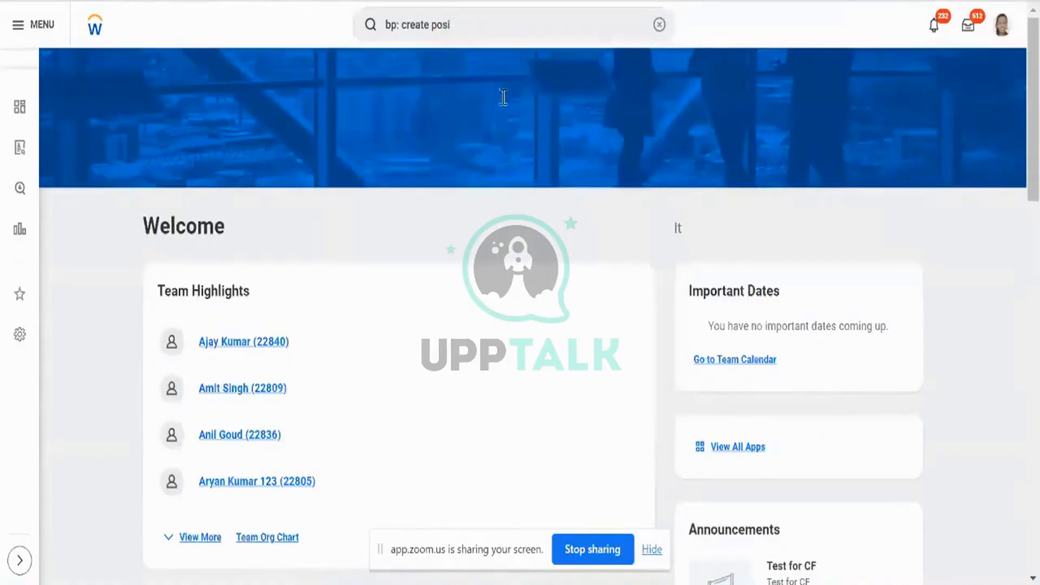
pyautogui.scroll(-8, 588, 201)
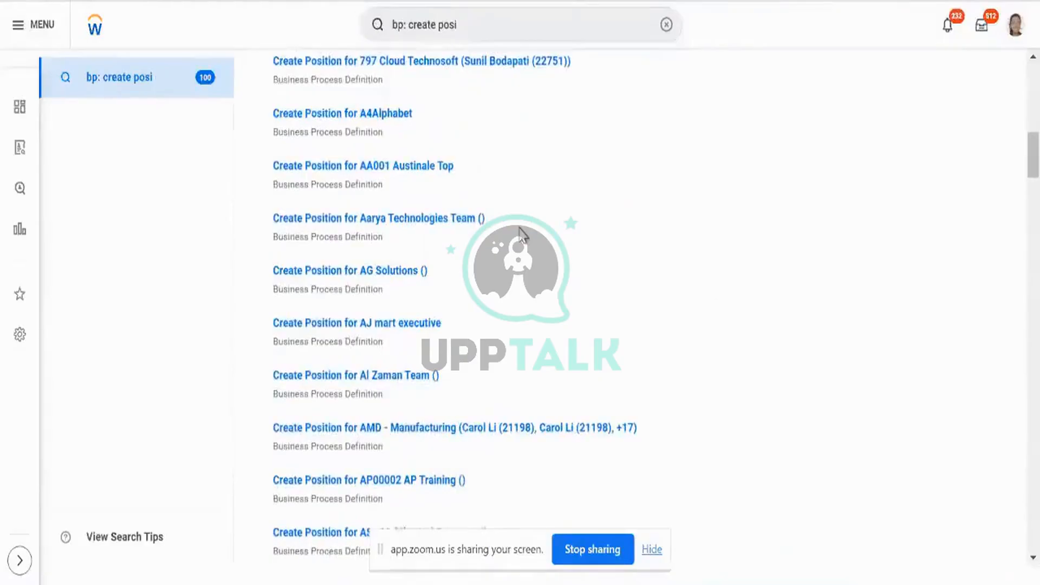
pyautogui.scroll(-4, 521, 238)
pyautogui.scroll(-12, 520, 238)
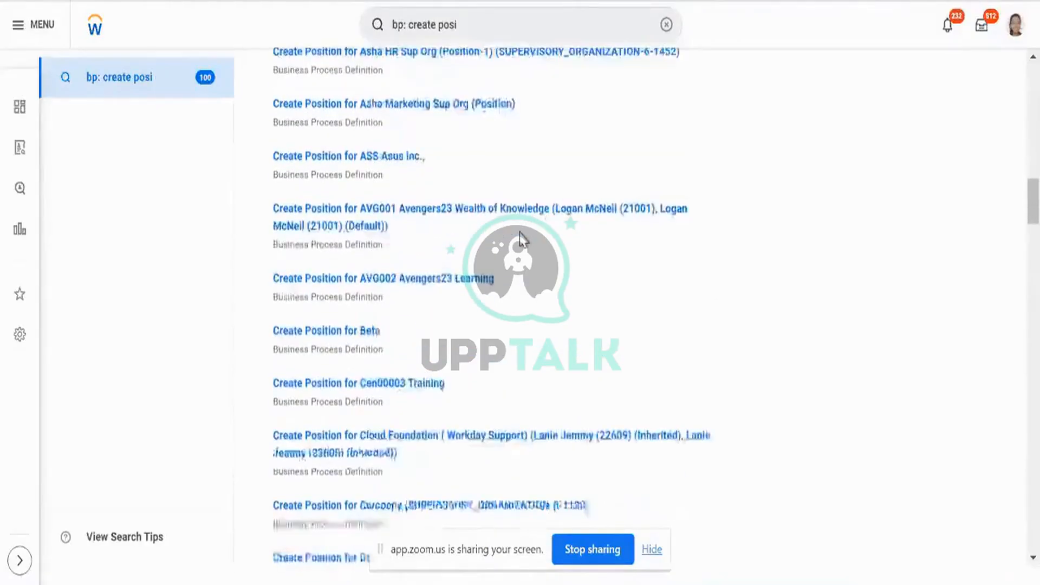
pyautogui.scroll(-6, 519, 232)
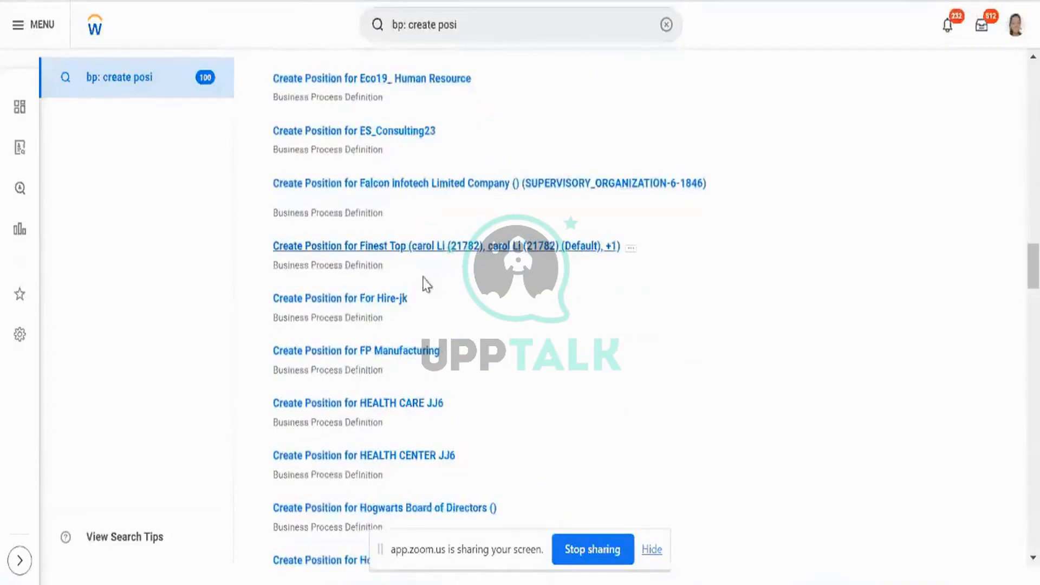
pyautogui.scroll(20, 425, 284)
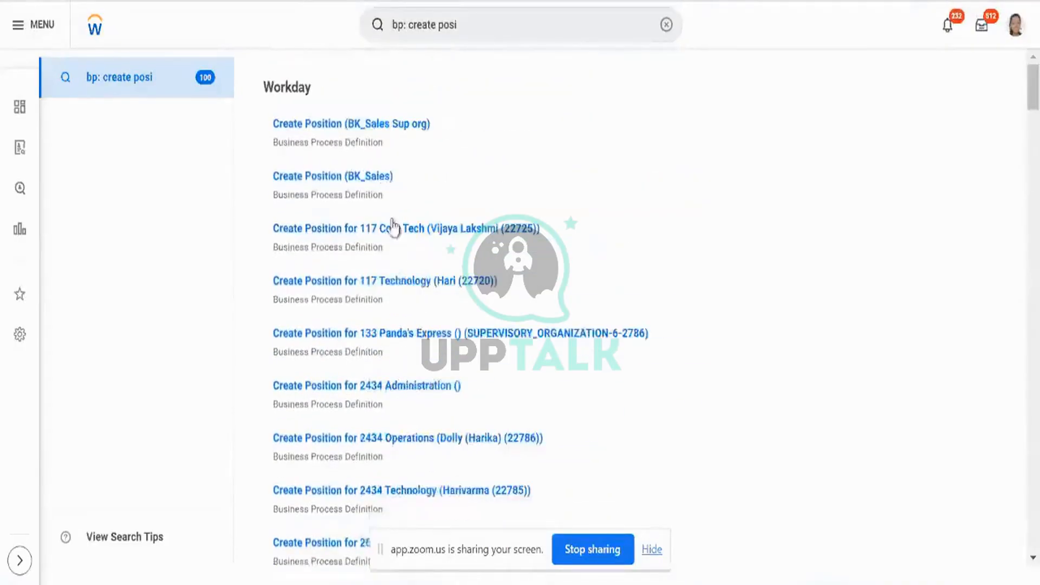
# Review the Create Position (BK_Sales) definition, then switch to the EIB overview slides.
pyautogui.click(370, 182)
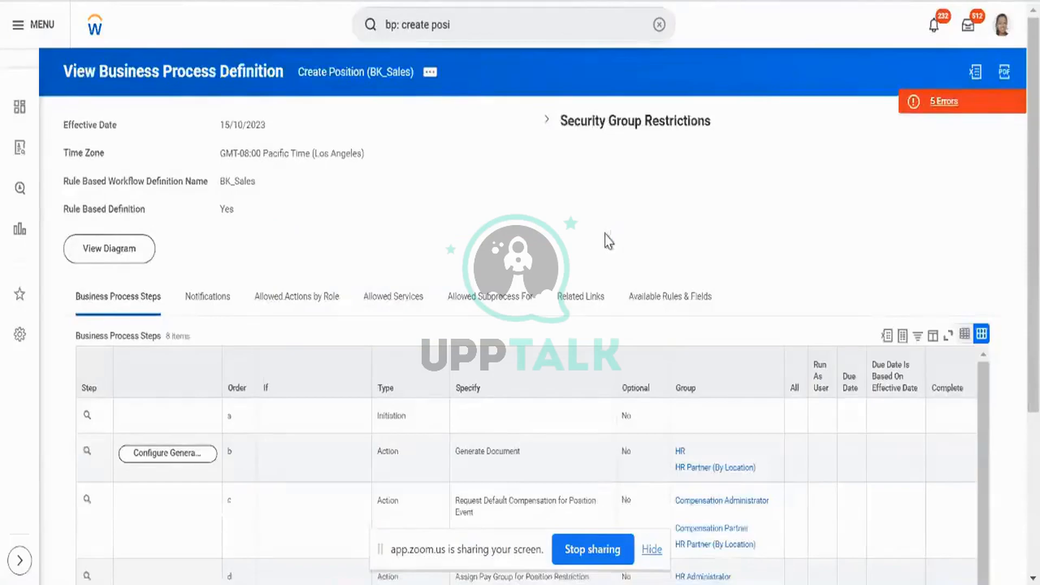
pyautogui.rightClick(607, 240)
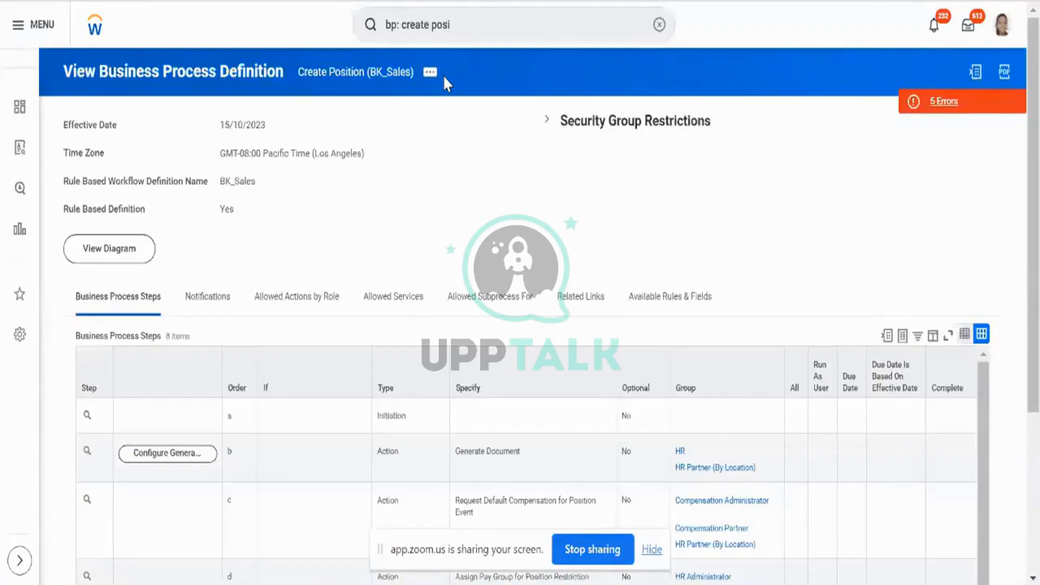
pyautogui.scroll(-2, 448, 97)
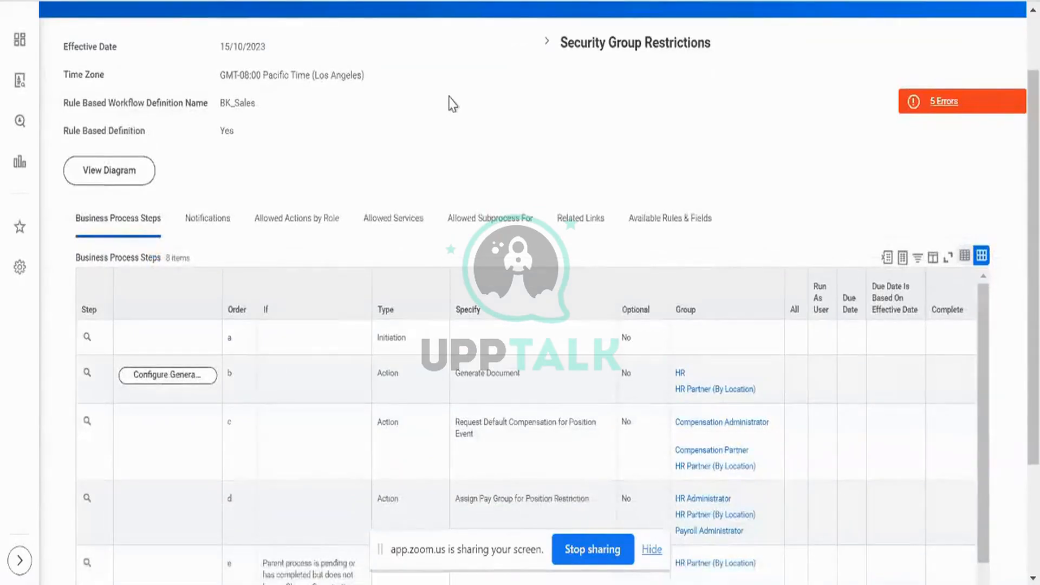
pyautogui.scroll(-3, 450, 103)
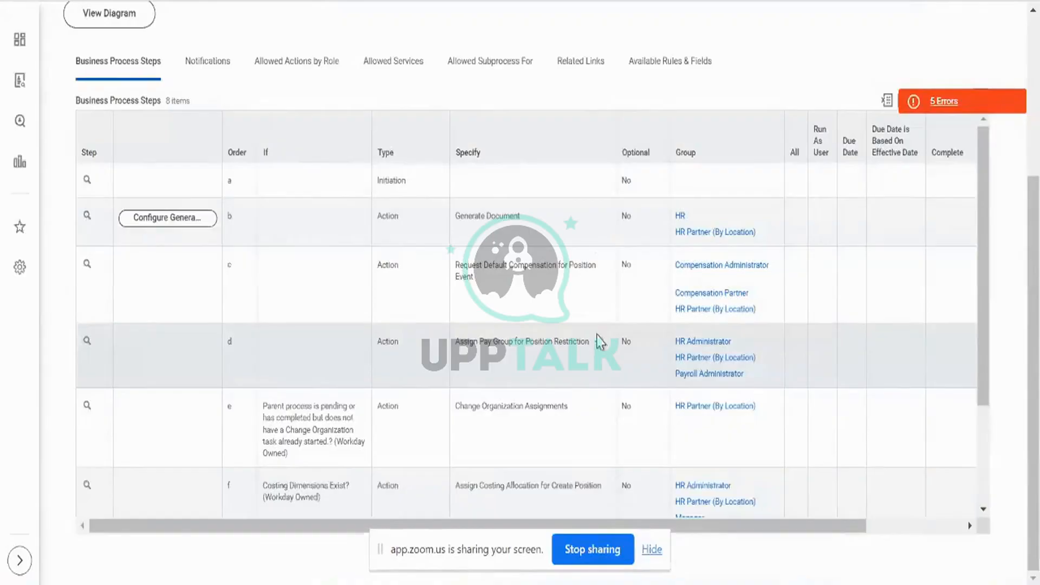
pyautogui.scroll(5, 600, 342)
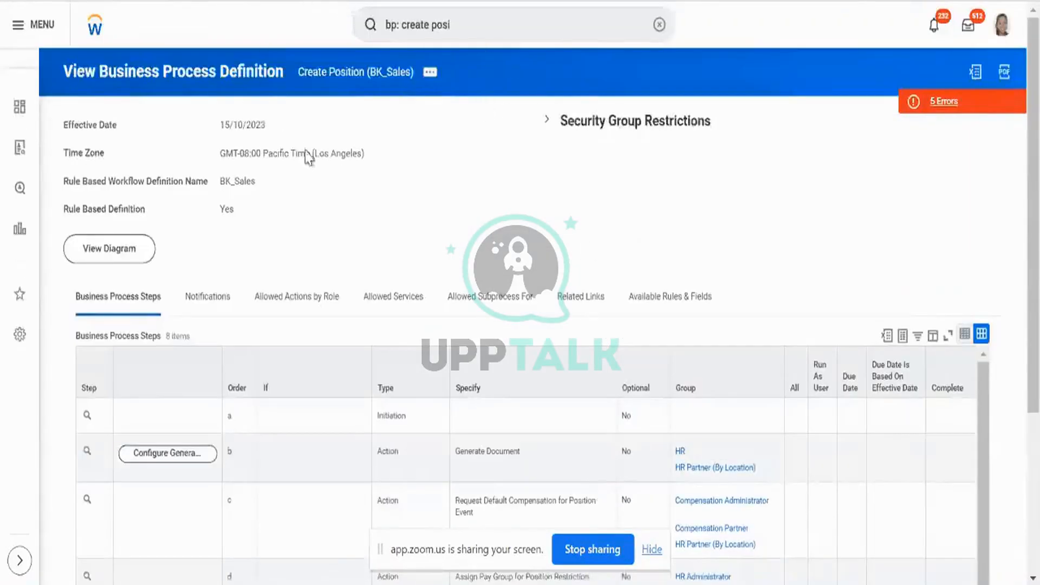
pyautogui.click(221, 1)
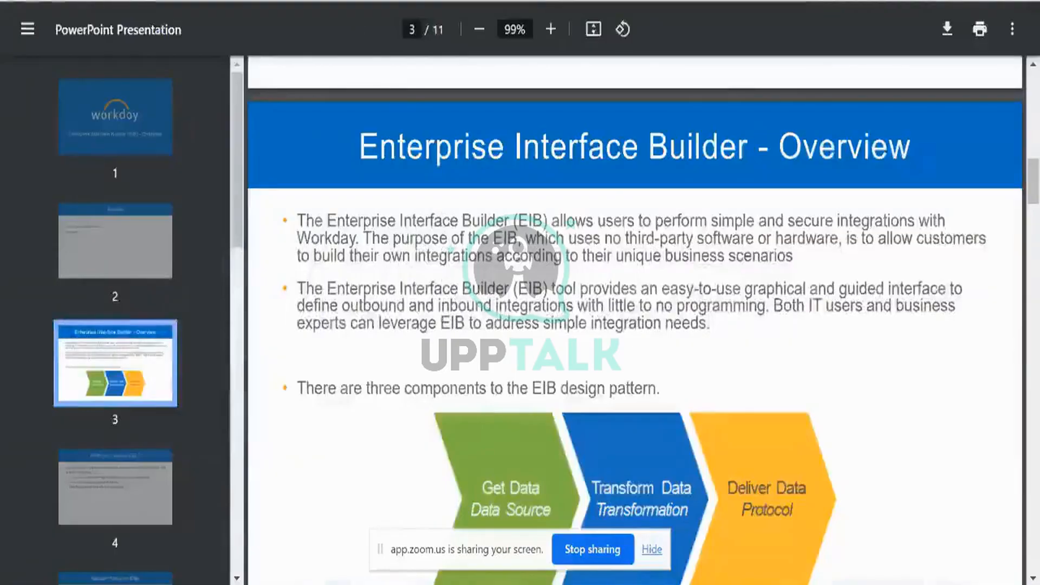
# Switch back to the Workday tab showing the BK_Sales definition's 8 steps.
pyautogui.click(154, 1)
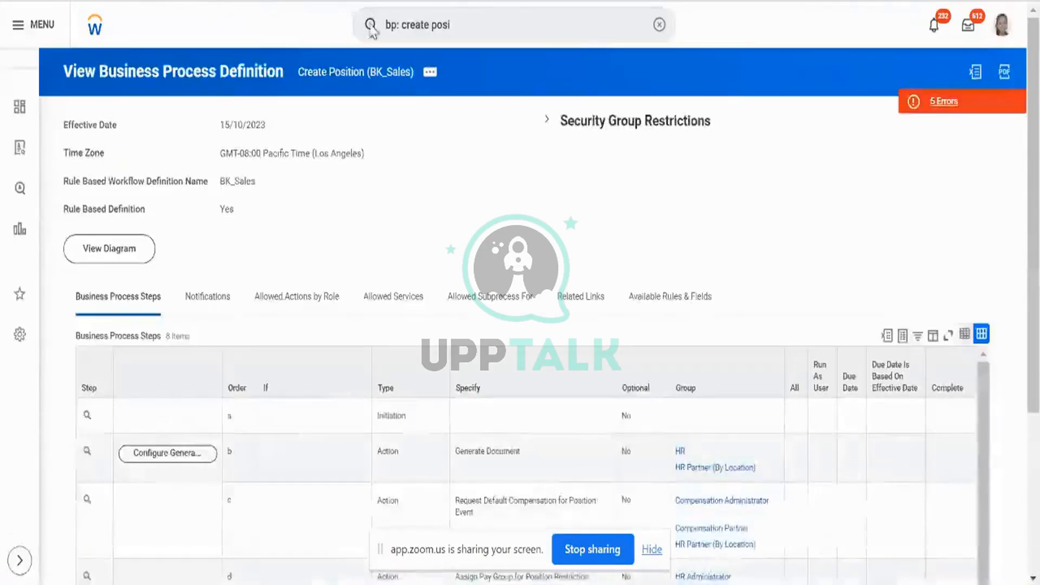
pyautogui.scroll(-5, 494, 161)
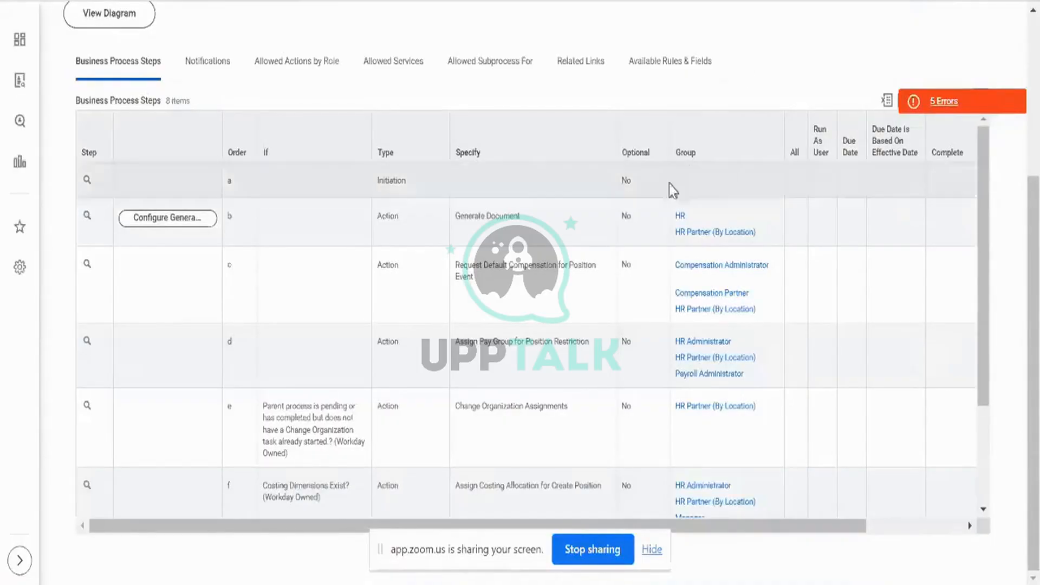
pyautogui.scroll(4, 615, 98)
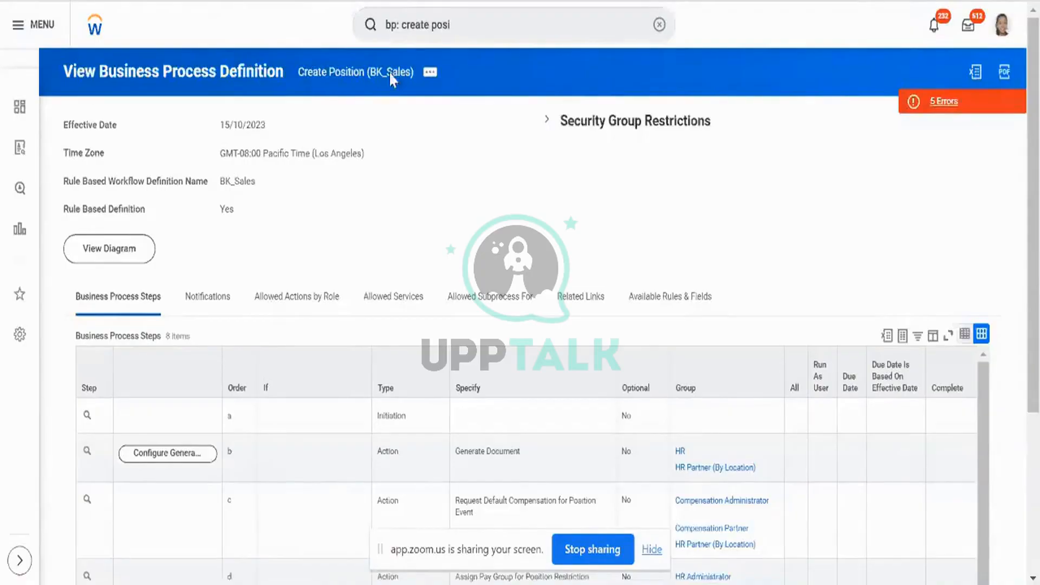
pyautogui.scroll(-1, 573, 272)
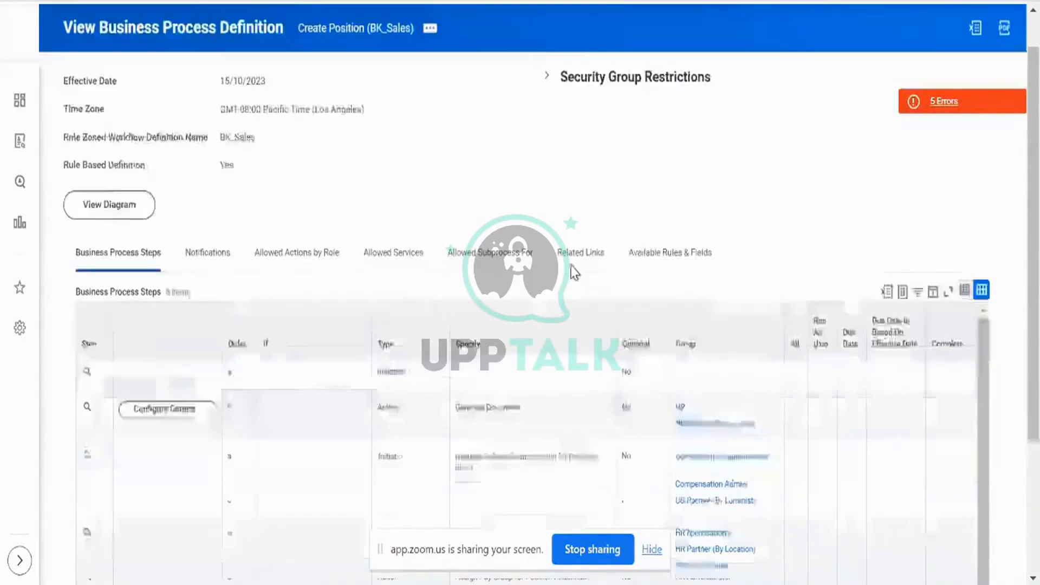
pyautogui.scroll(-2, 573, 272)
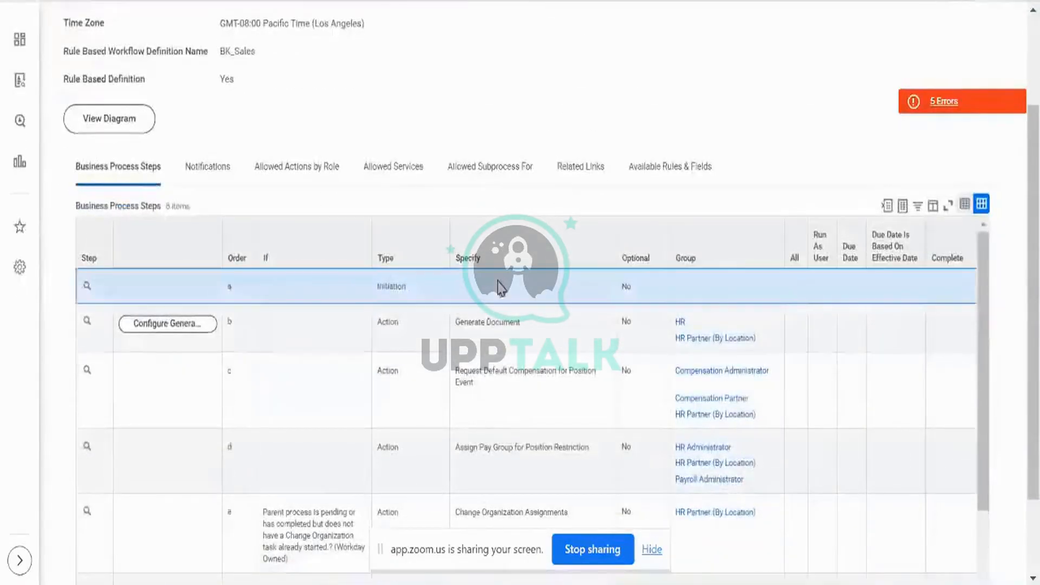
pyautogui.doubleClick(381, 286)
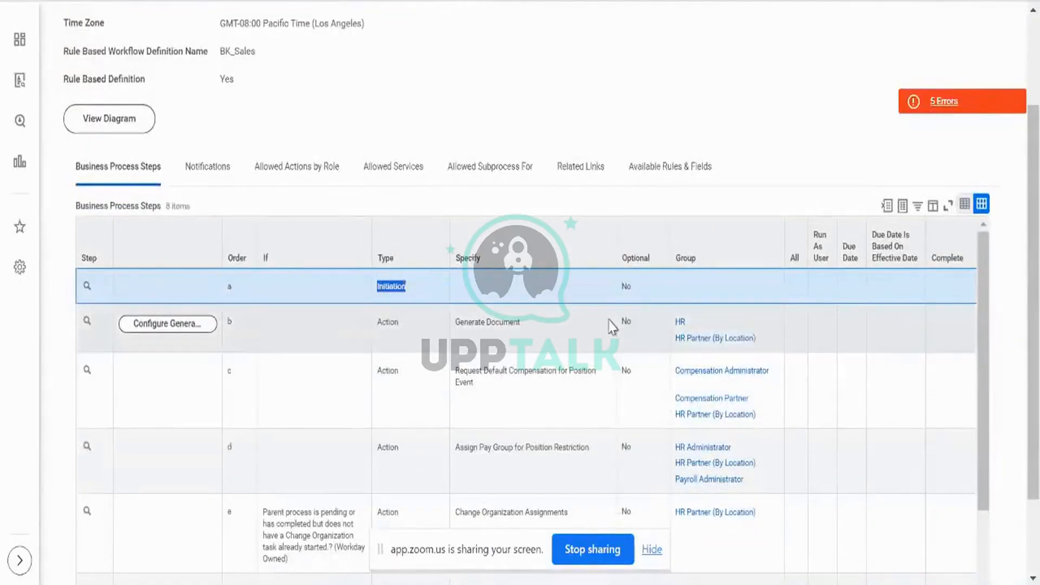
pyautogui.scroll(-2, 648, 139)
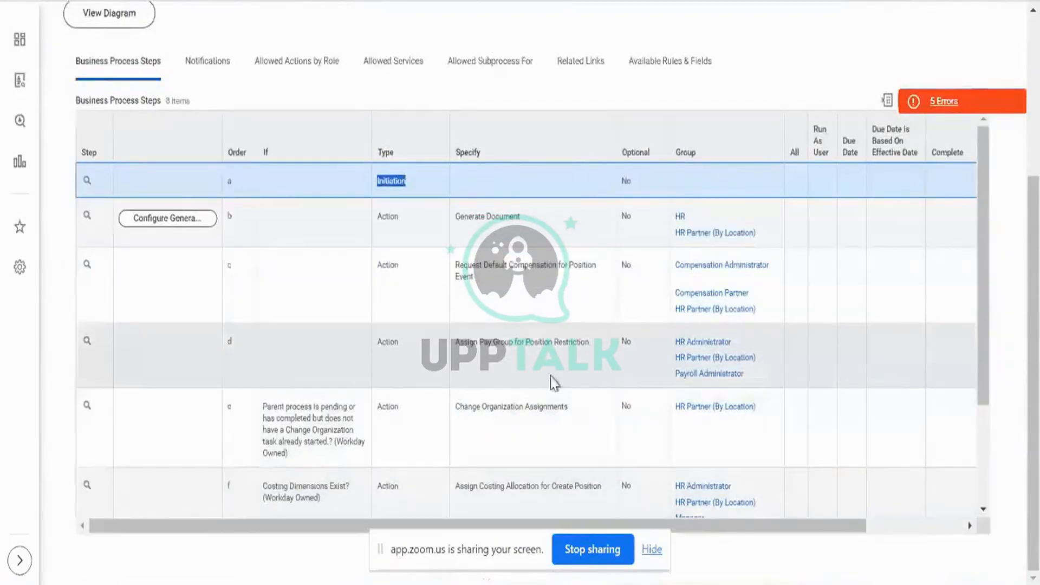
pyautogui.click(544, 402)
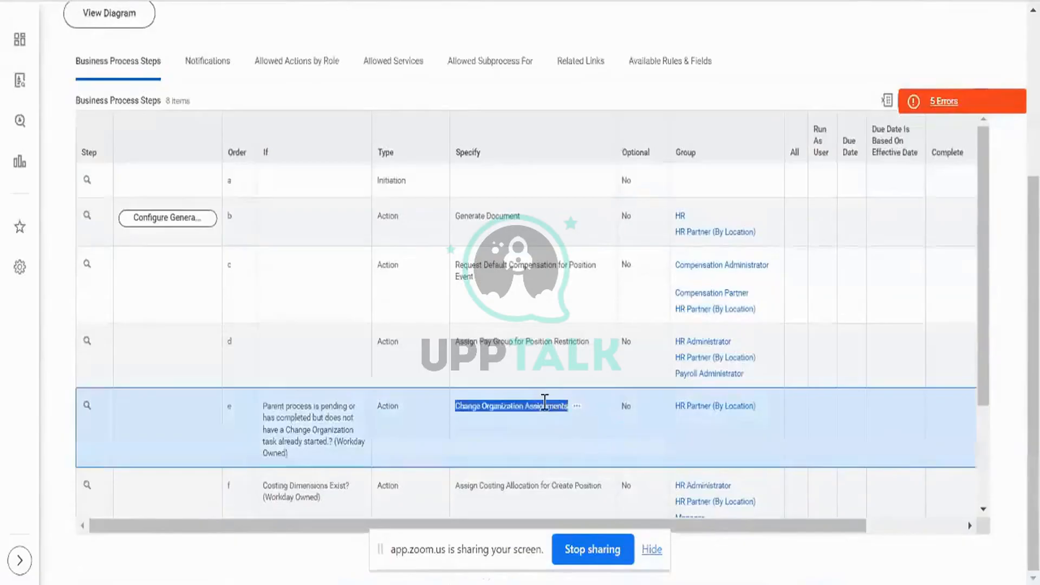
pyautogui.scroll(-3, 544, 402)
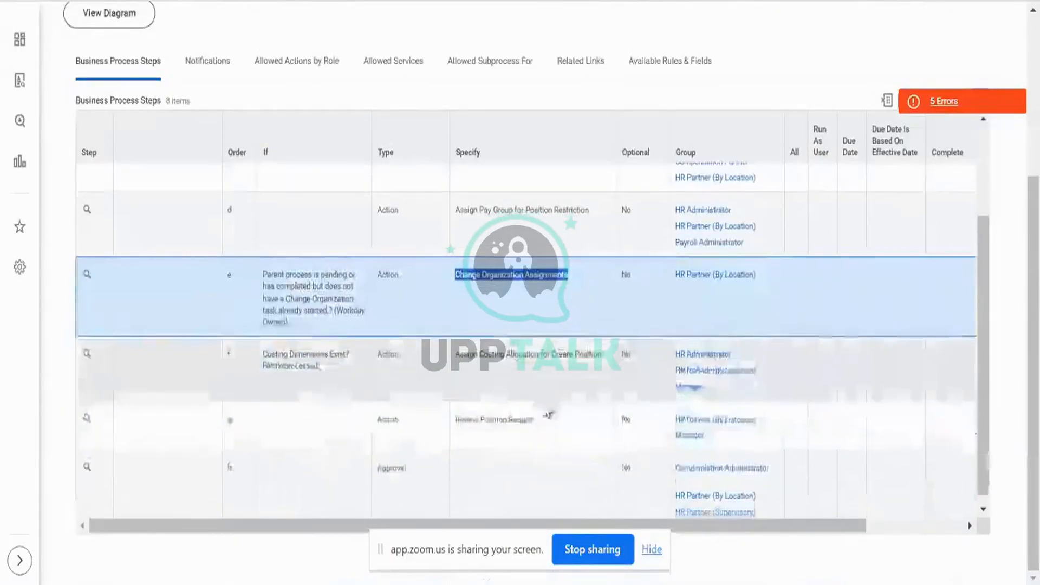
pyautogui.click(578, 427)
pyautogui.scroll(3, 578, 426)
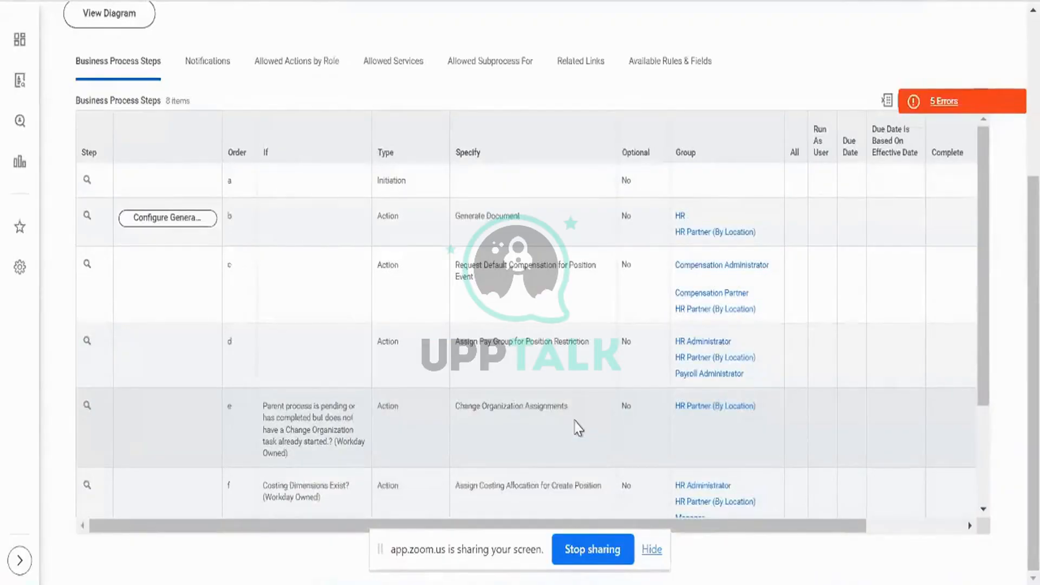
pyautogui.doubleClick(547, 407)
pyautogui.tripleClick(546, 407)
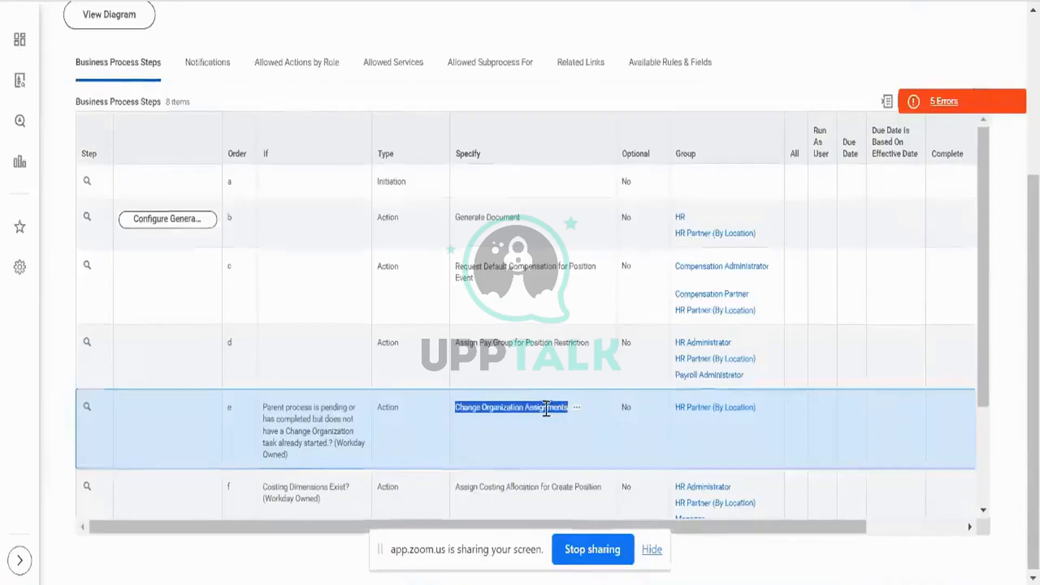
pyautogui.scroll(3, 546, 409)
pyautogui.scroll(-3, 551, 166)
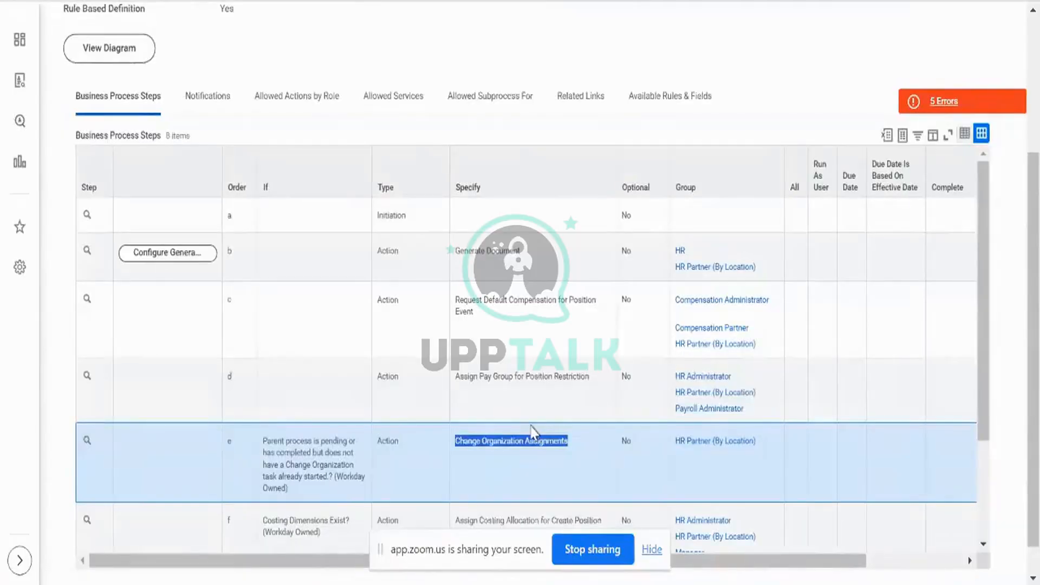
pyautogui.scroll(5, 531, 431)
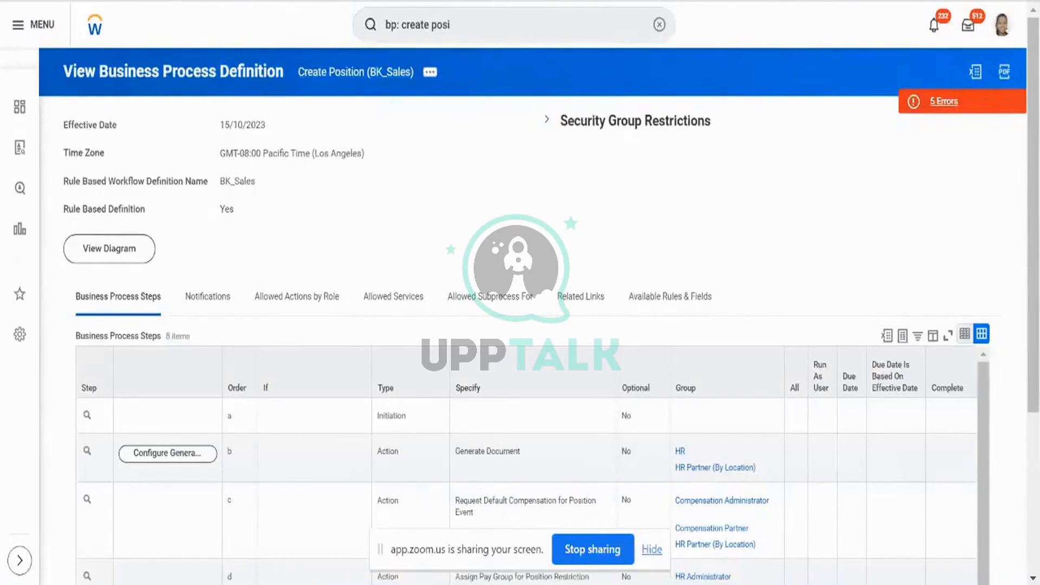
# From the definition's related actions, start Copy or Link Business Process Definition.
pyautogui.hotkey('ctrl', 'Tab')
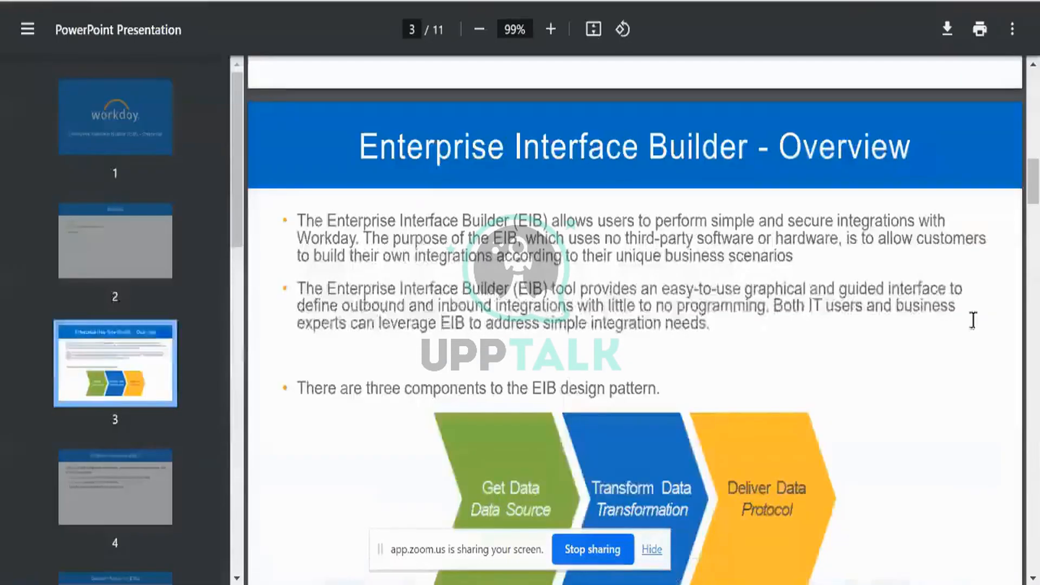
pyautogui.hotkey('ctrl', 'Tab')
pyautogui.click(430, 72)
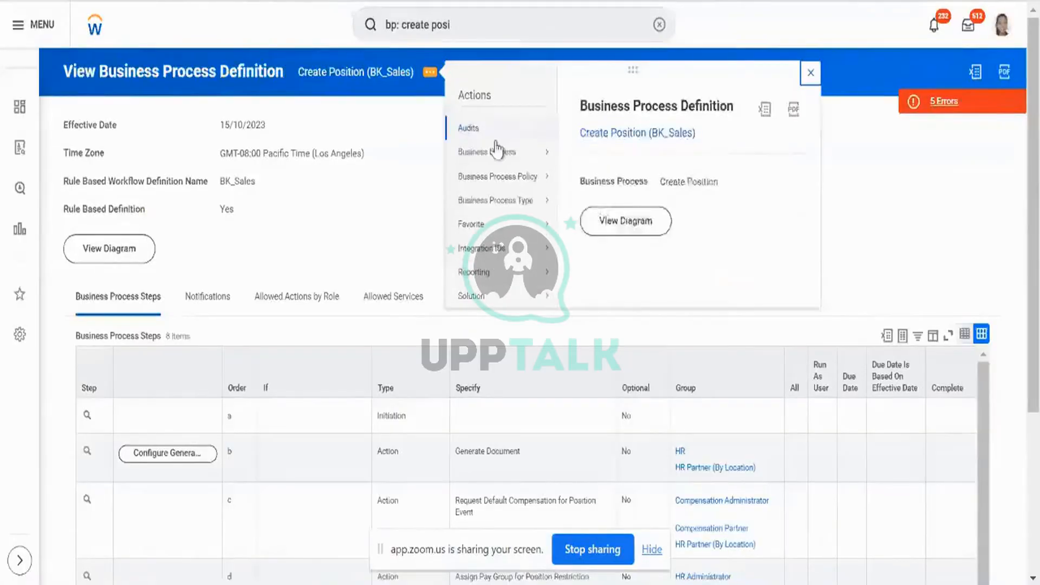
pyautogui.moveTo(497, 152)
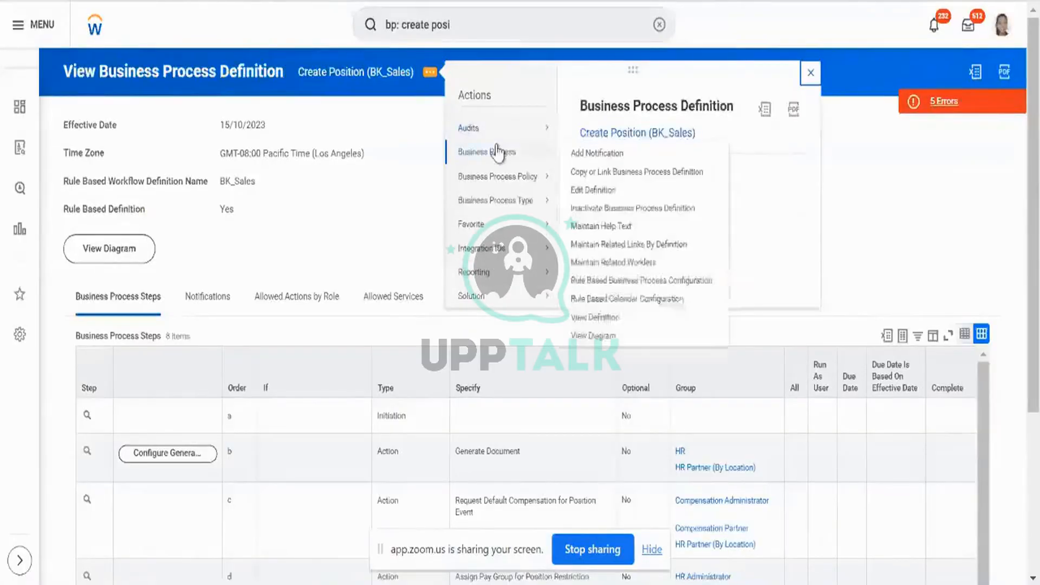
pyautogui.click(606, 172)
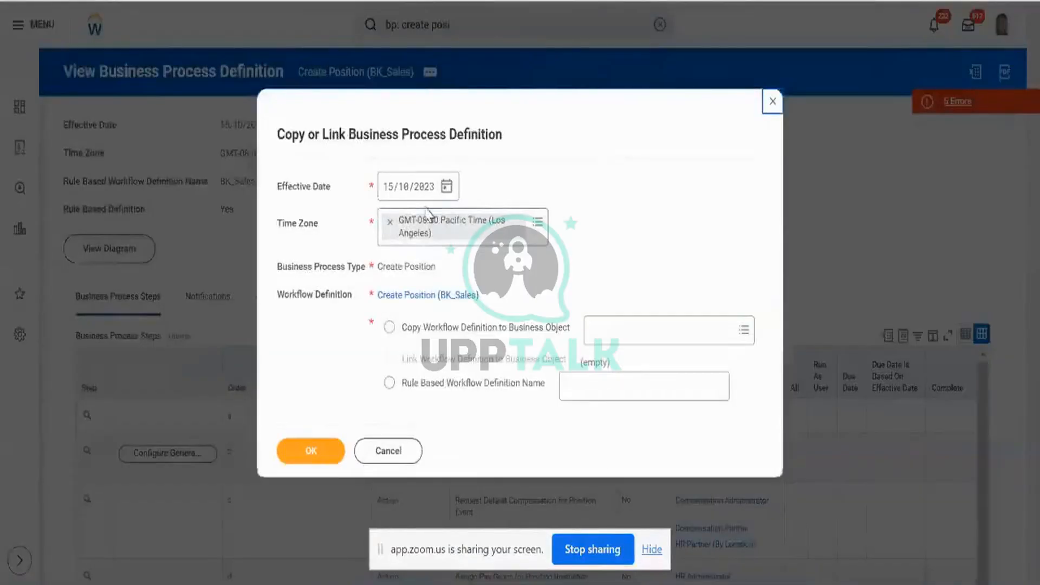
# Copy it as rule-based definition Aryan_External_Load, correcting the effective date to 10/10/2023.
pyautogui.click(389, 191)
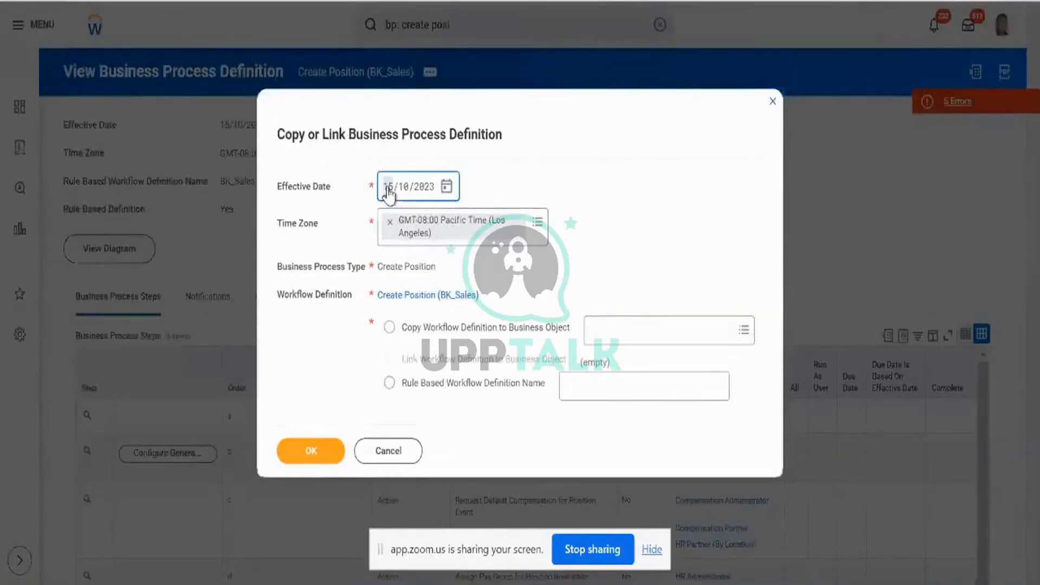
pyautogui.write('01013000')
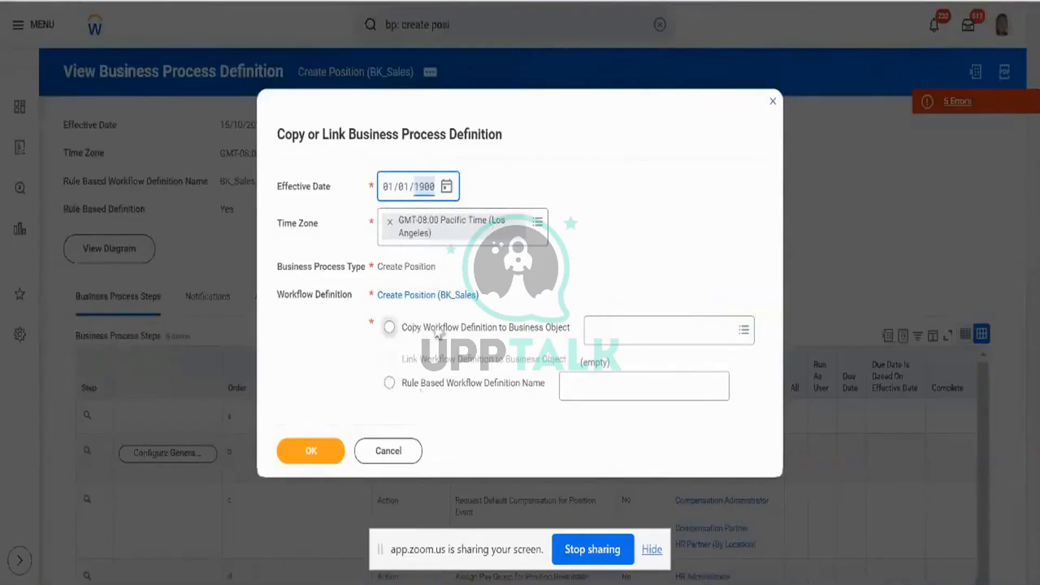
pyautogui.click(478, 385)
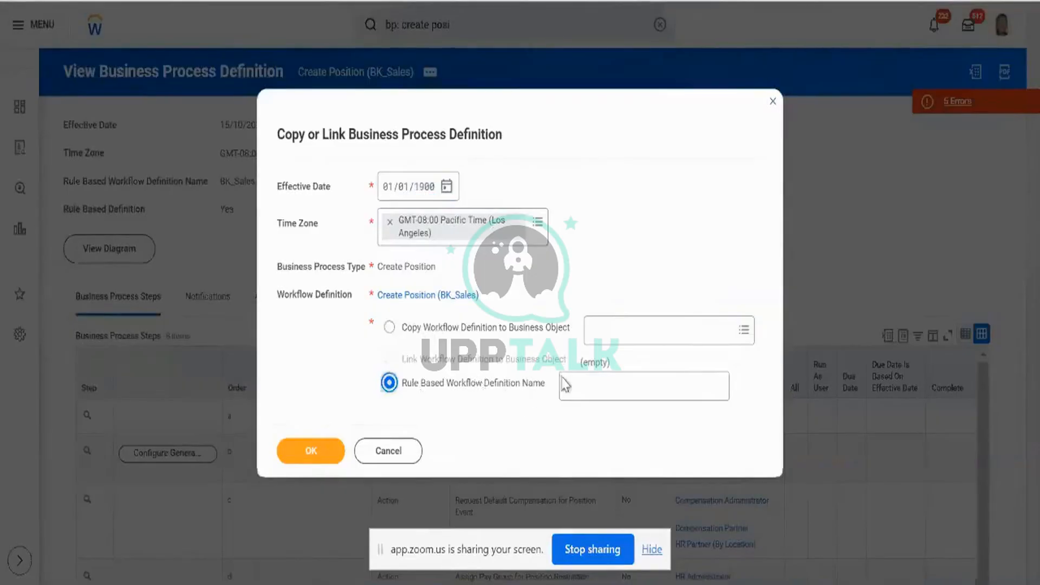
pyautogui.click(578, 382)
pyautogui.click(578, 379)
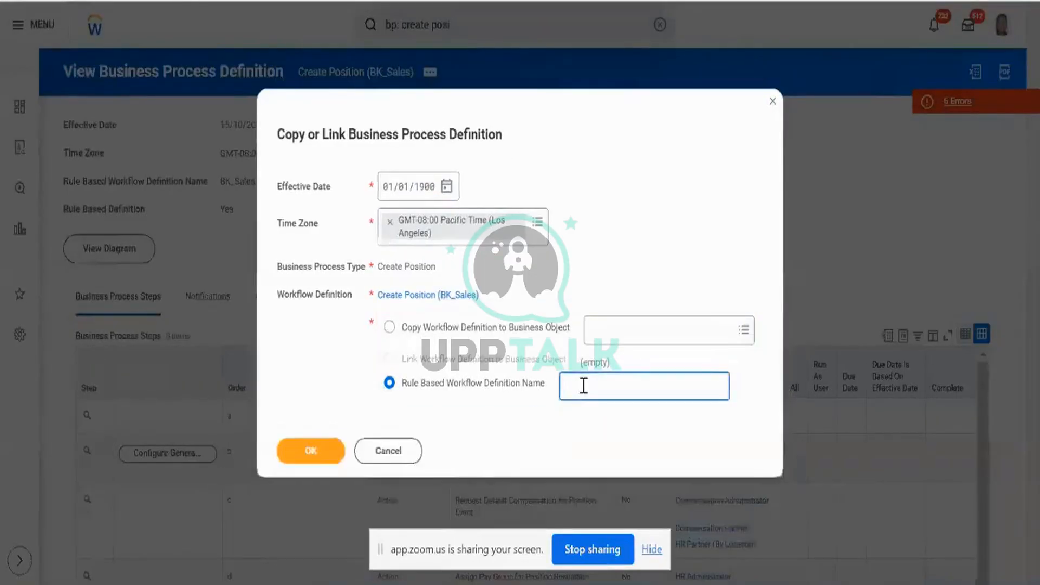
pyautogui.write('Aryan_External_Load')
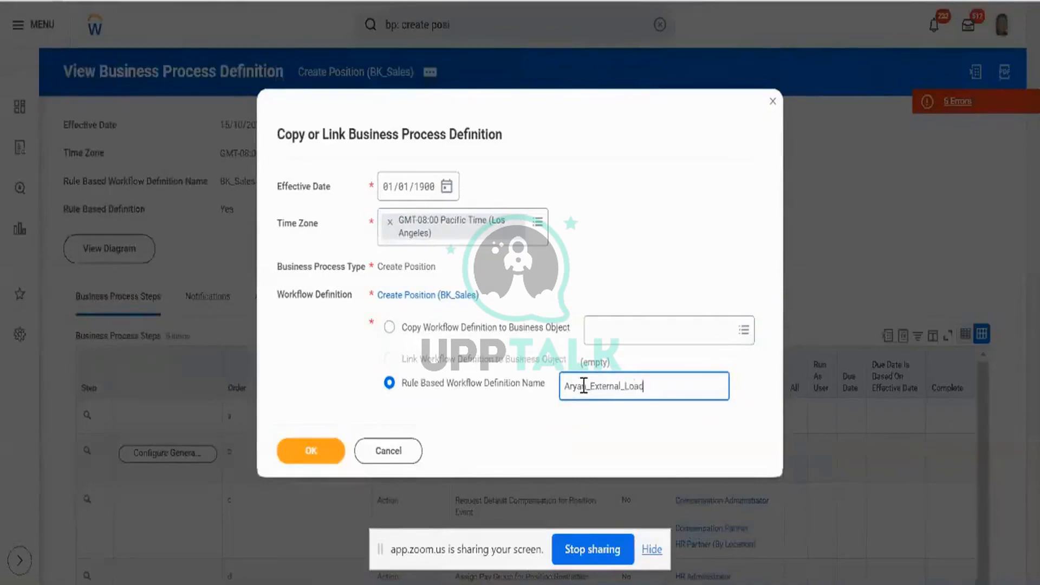
pyautogui.click(320, 460)
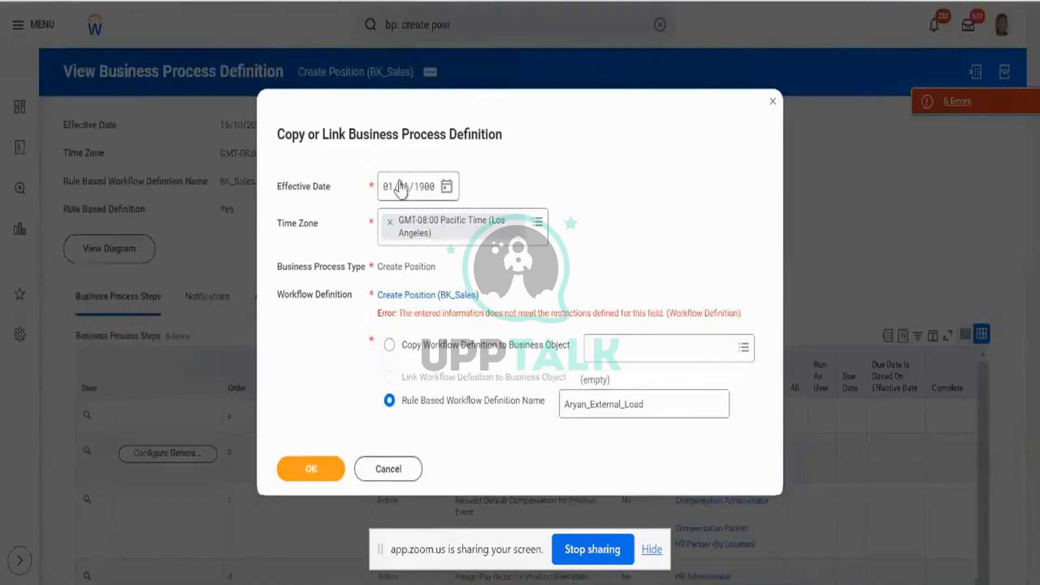
pyautogui.click(388, 192)
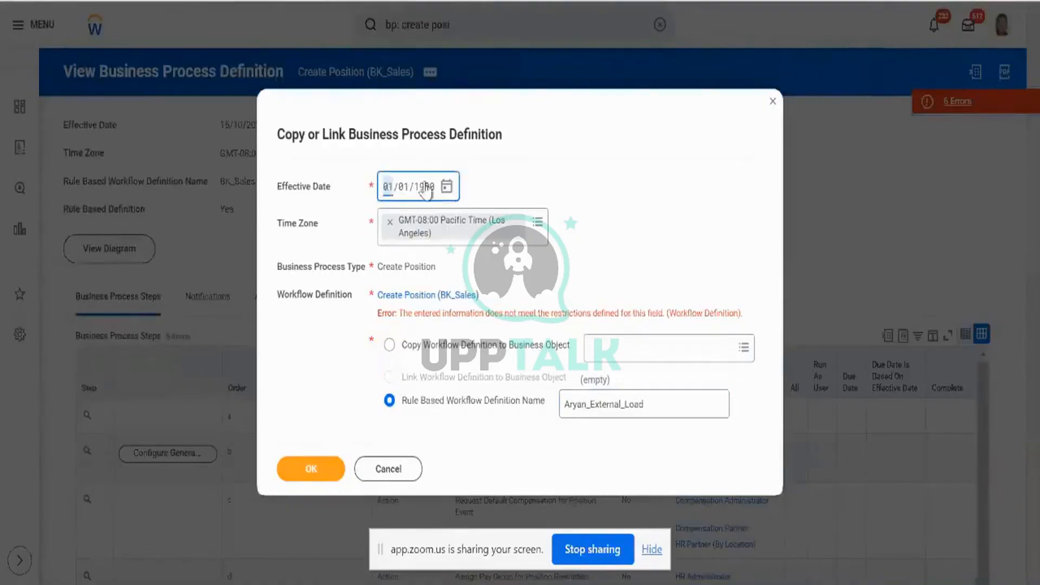
pyautogui.write('10/10/')
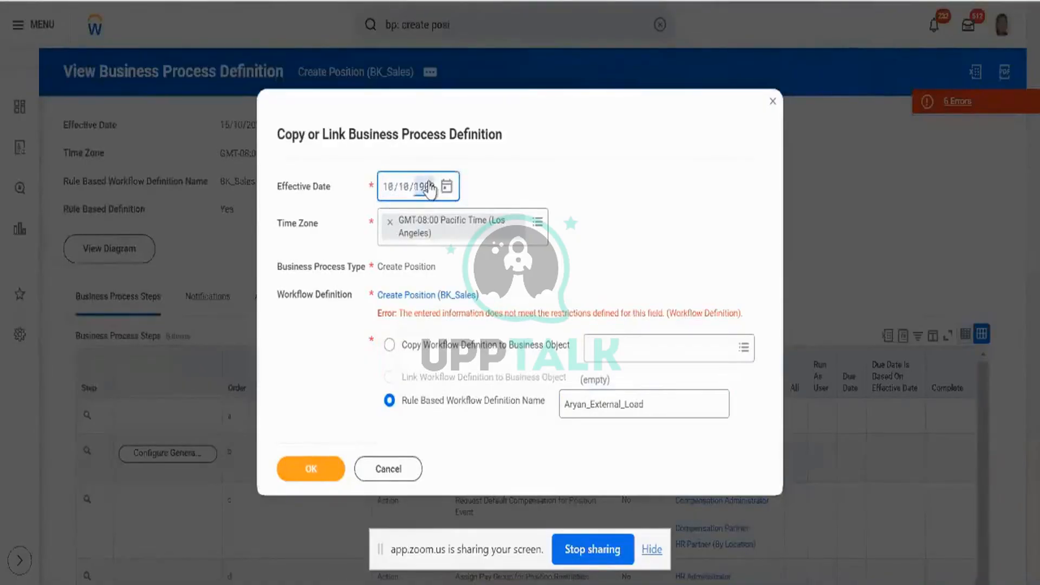
pyautogui.write('2023')
pyautogui.click(305, 470)
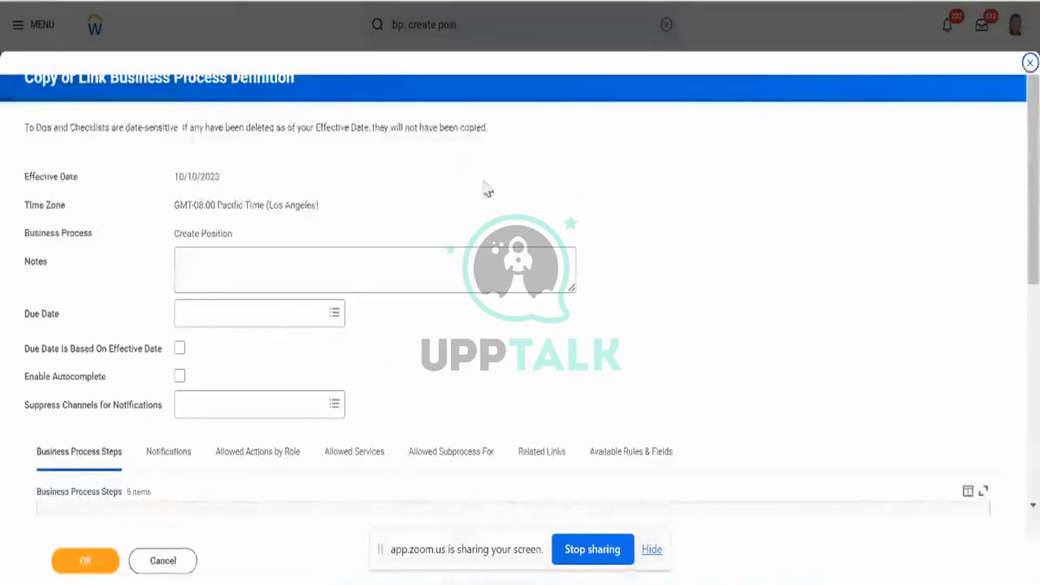
# Remove the Generate Document, Request Default Compensation, Assign Costing Allocation and Review Position Request steps.
pyautogui.scroll(-6, 461, 197)
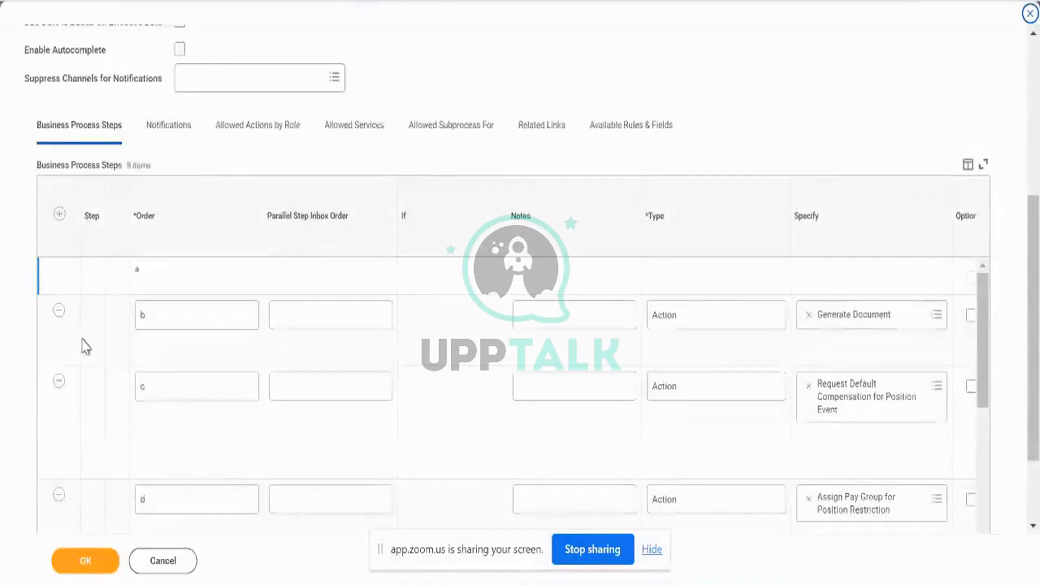
pyautogui.click(60, 312)
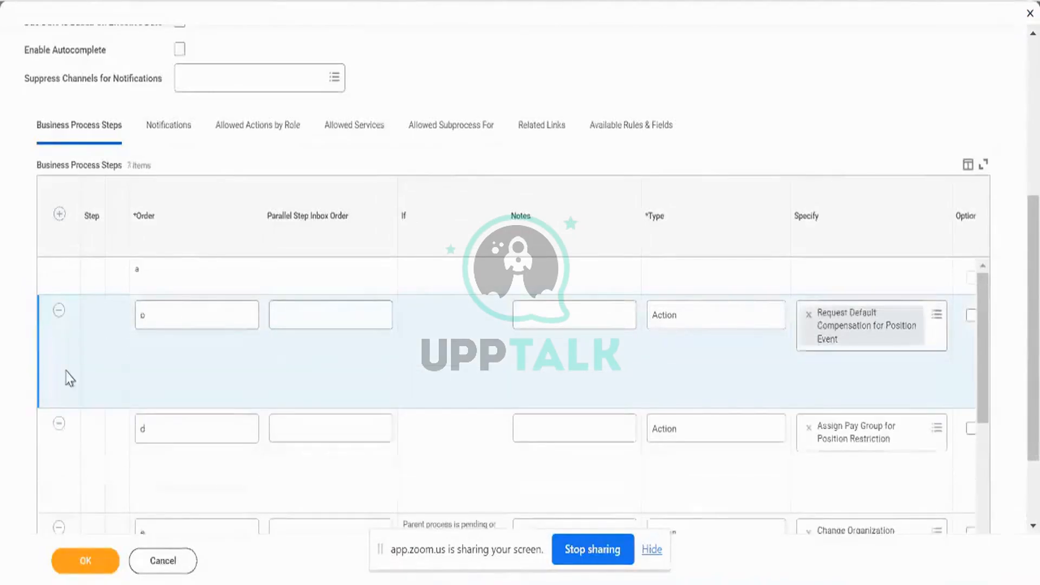
pyautogui.click(59, 311)
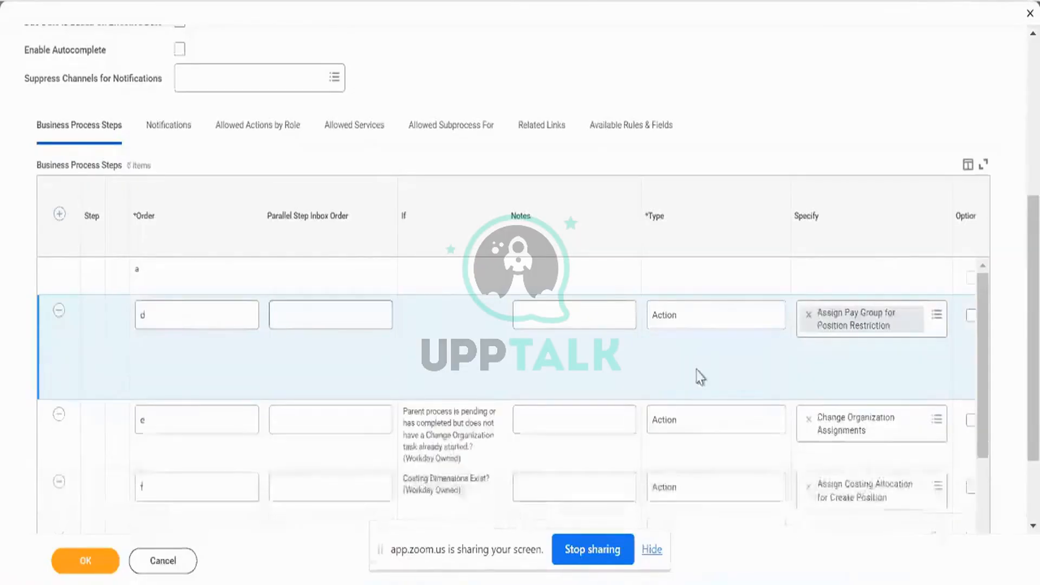
pyautogui.hscroll(6, 701, 378)
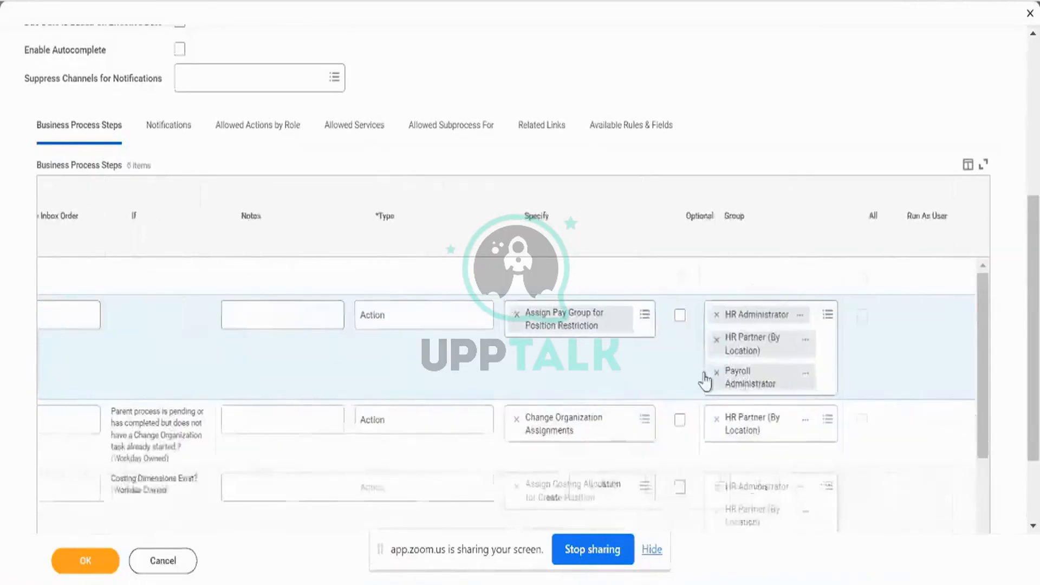
pyautogui.hscroll(-6, 511, 399)
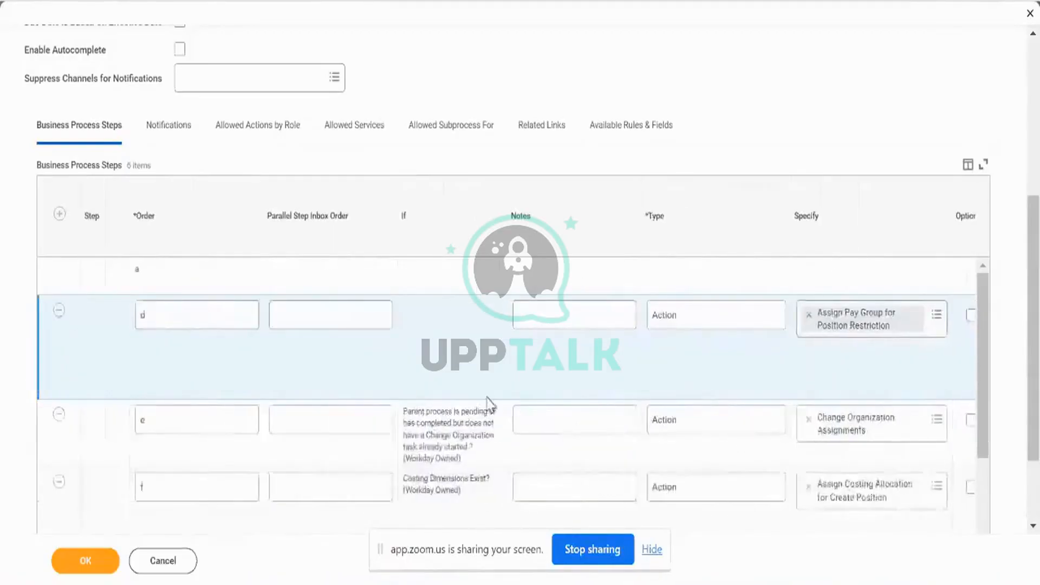
pyautogui.scroll(-3, 387, 399)
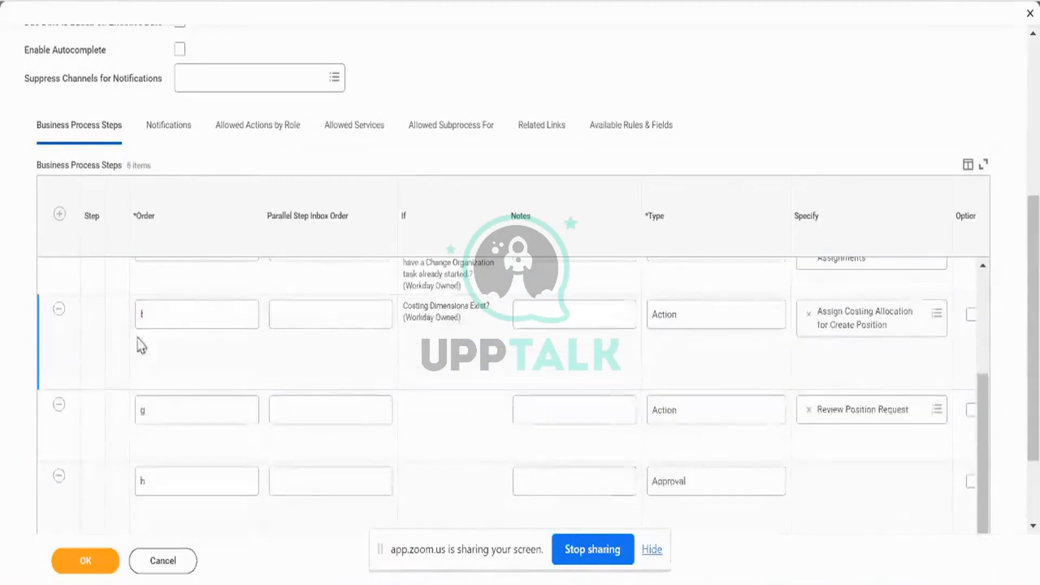
pyautogui.click(59, 309)
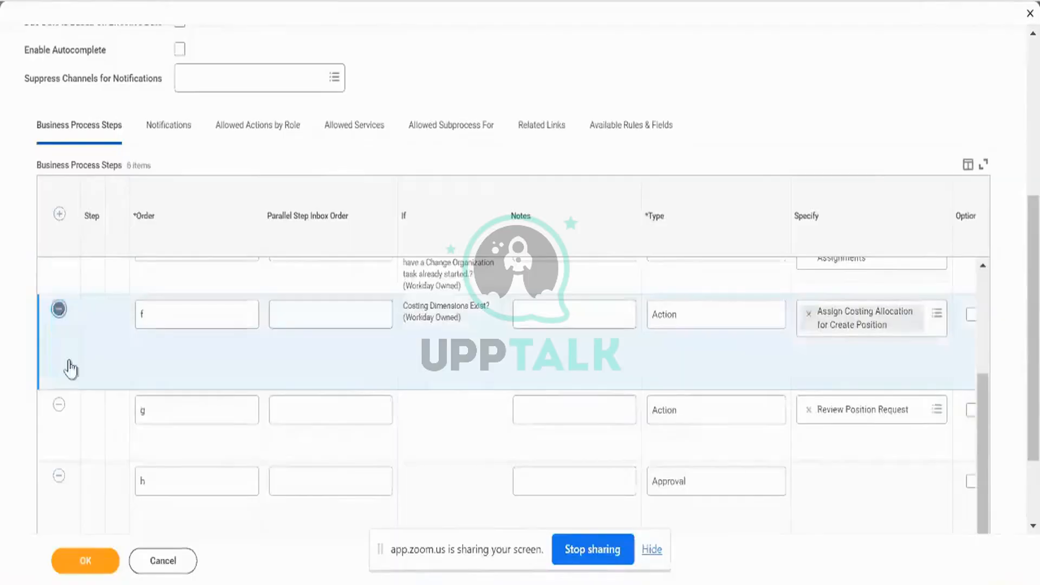
pyautogui.click(59, 405)
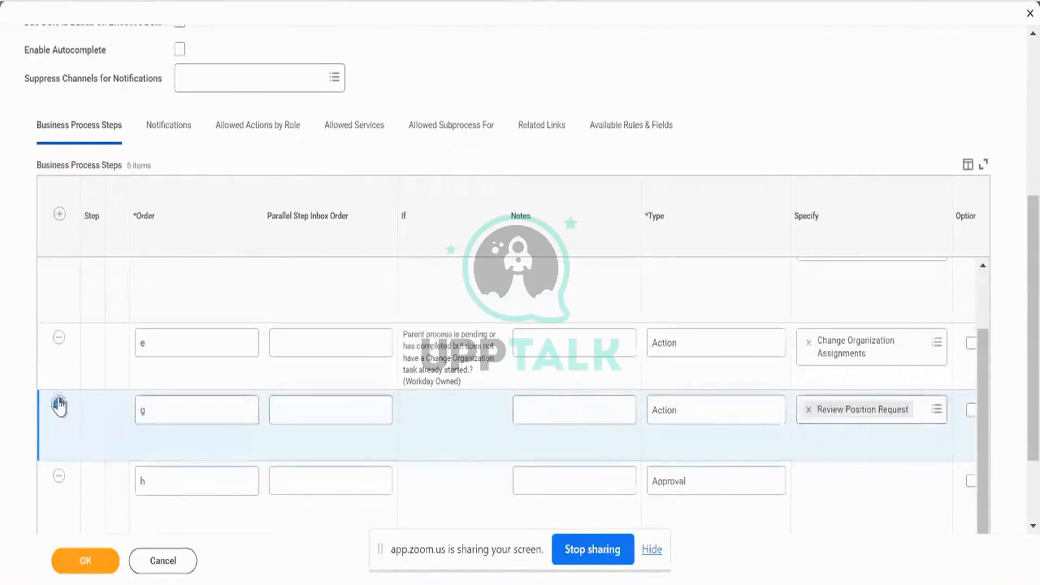
# Remove Assign Pay Group and Change Organization Assignments, add note 'Test for EIB Load.', and save.
pyautogui.scroll(-2, 59, 405)
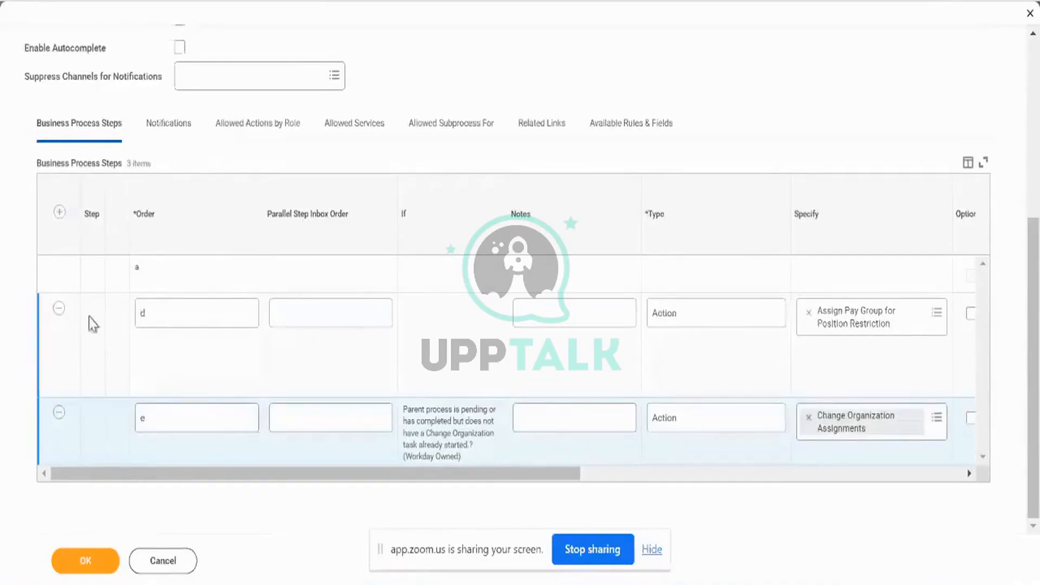
pyautogui.click(58, 313)
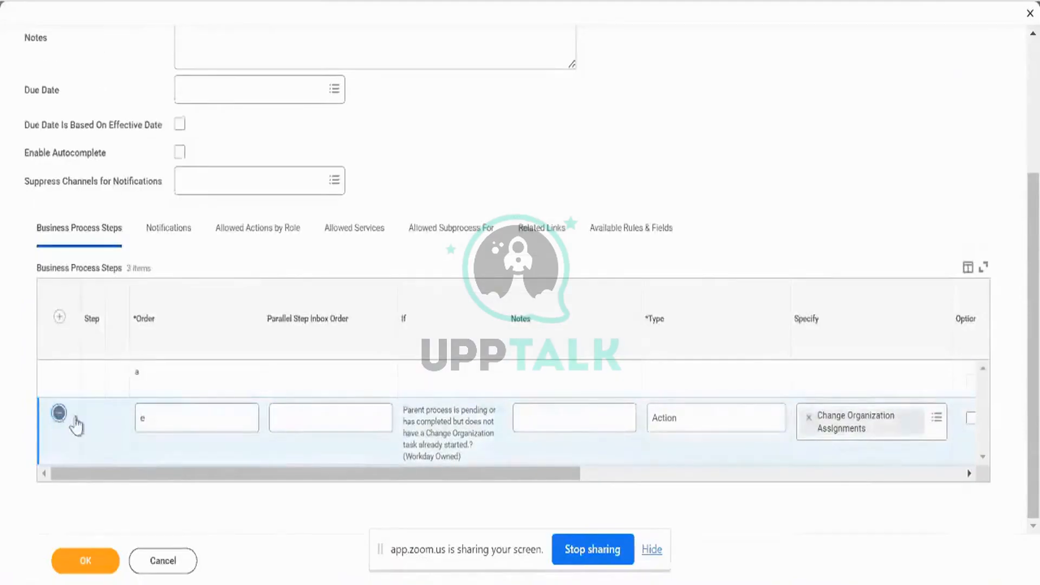
pyautogui.click(60, 416)
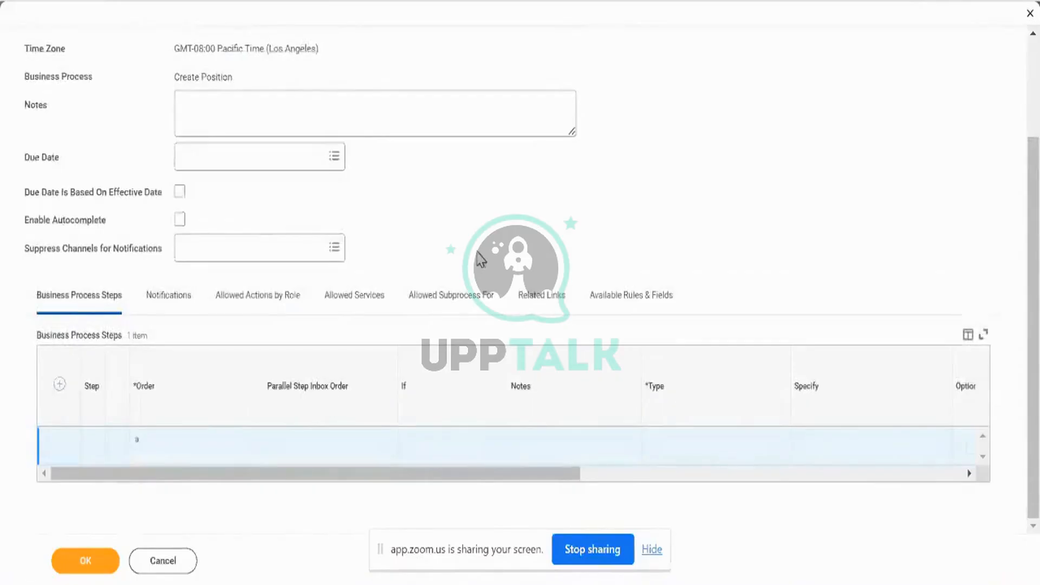
pyautogui.scroll(3, 478, 252)
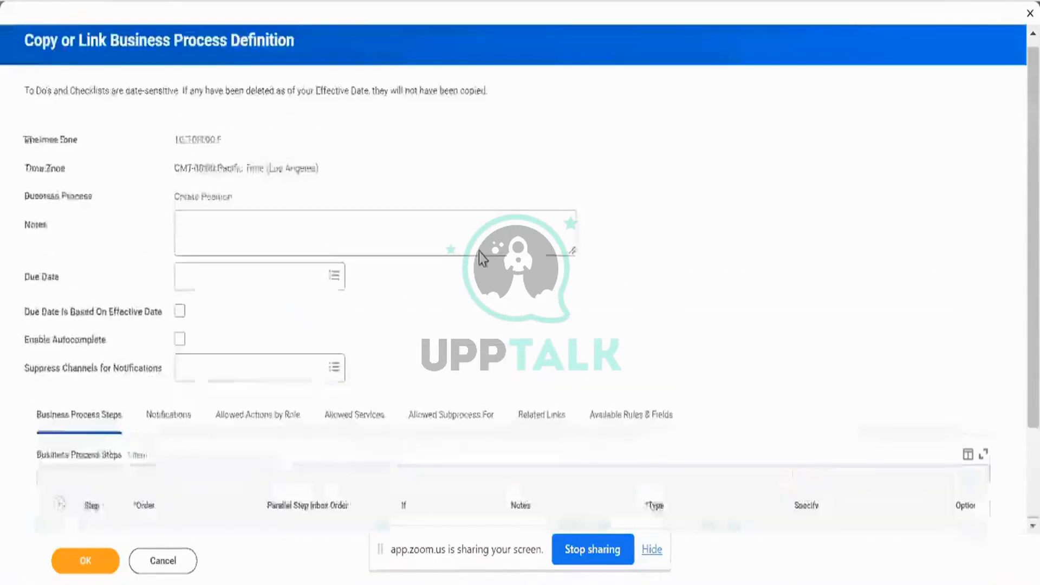
pyautogui.click(478, 252)
pyautogui.click(75, 562)
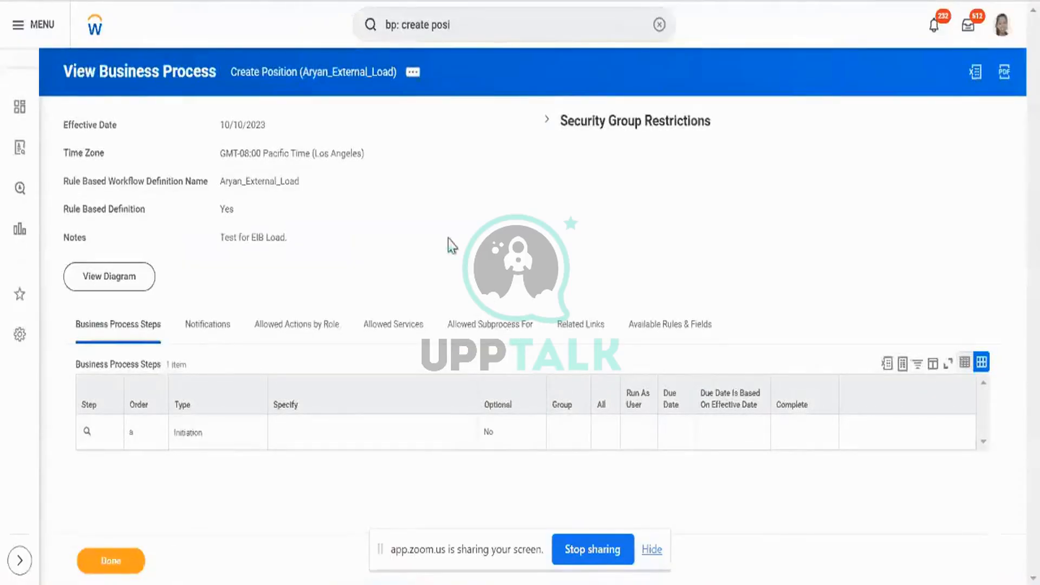
# Launch Create Position from the definition page, prefilled with AMD - Manufacturing.
pyautogui.click(368, 74)
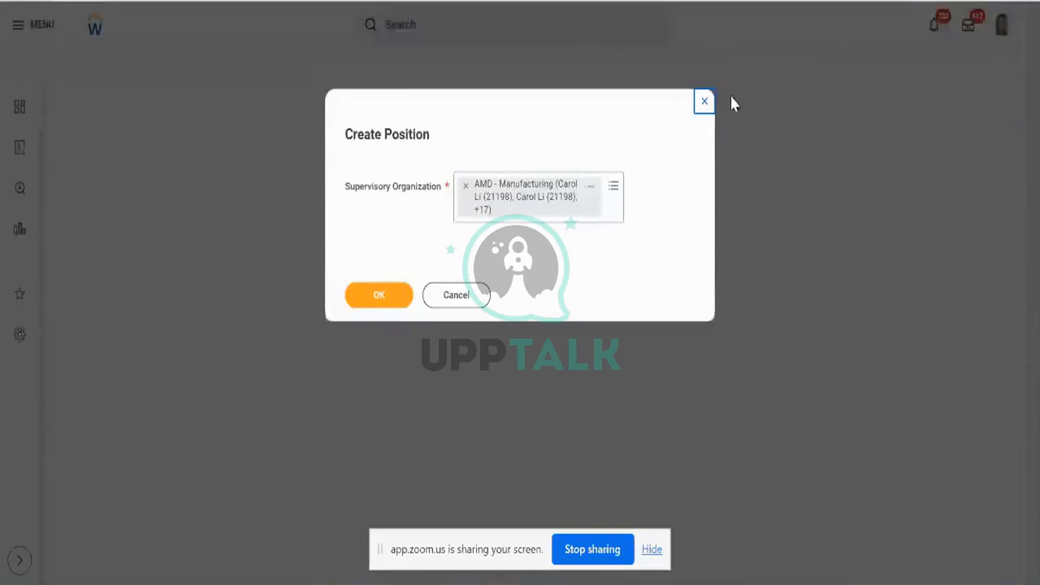
# Close the task and open Create Position for Sia (People Team) via a 'bp: create position' search.
pyautogui.click(704, 107)
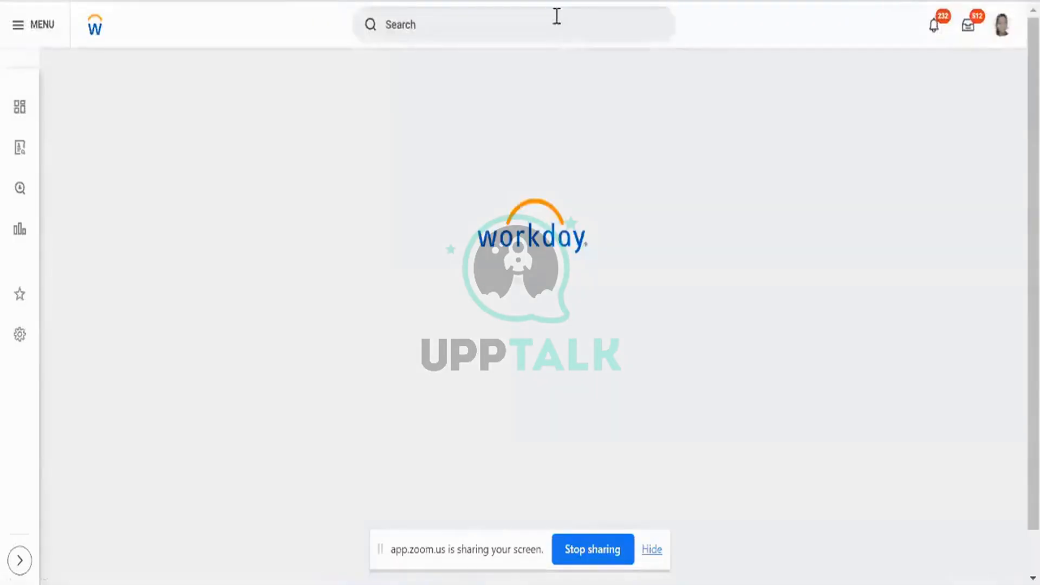
pyautogui.click(557, 17)
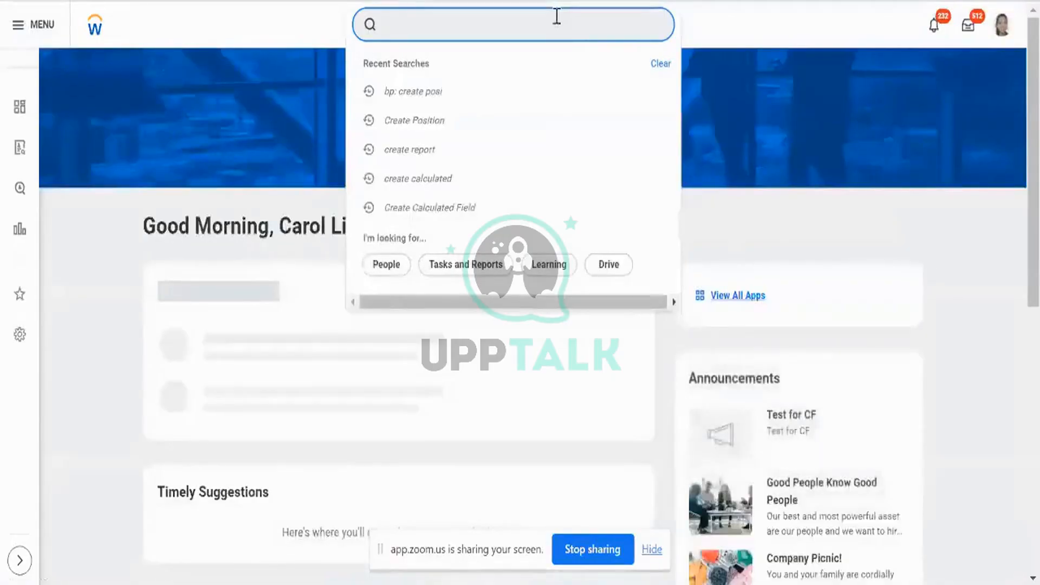
pyautogui.write('bp: create ')
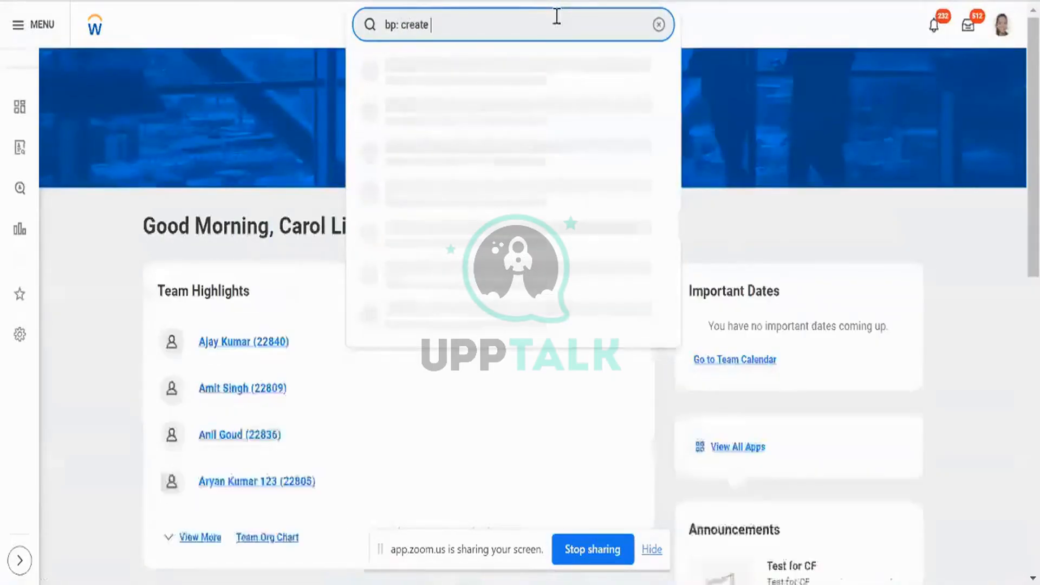
pyautogui.write('position')
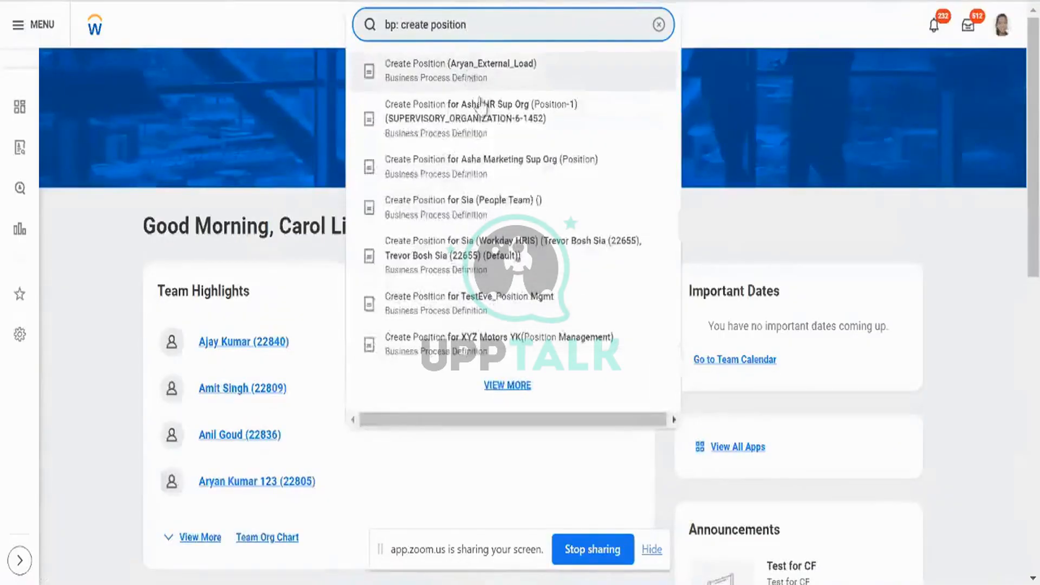
pyautogui.click(479, 209)
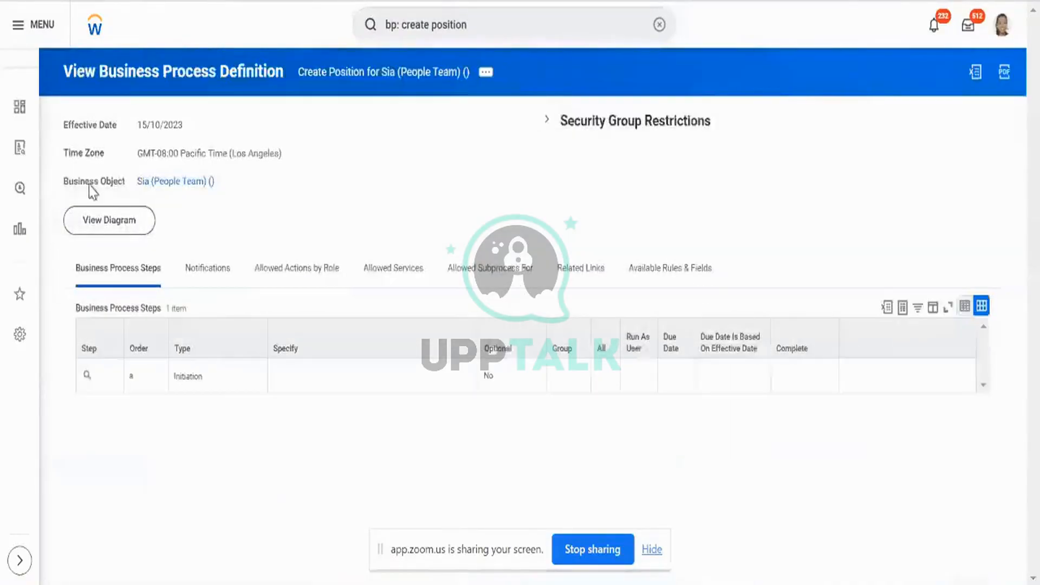
pyautogui.tripleClick(89, 184)
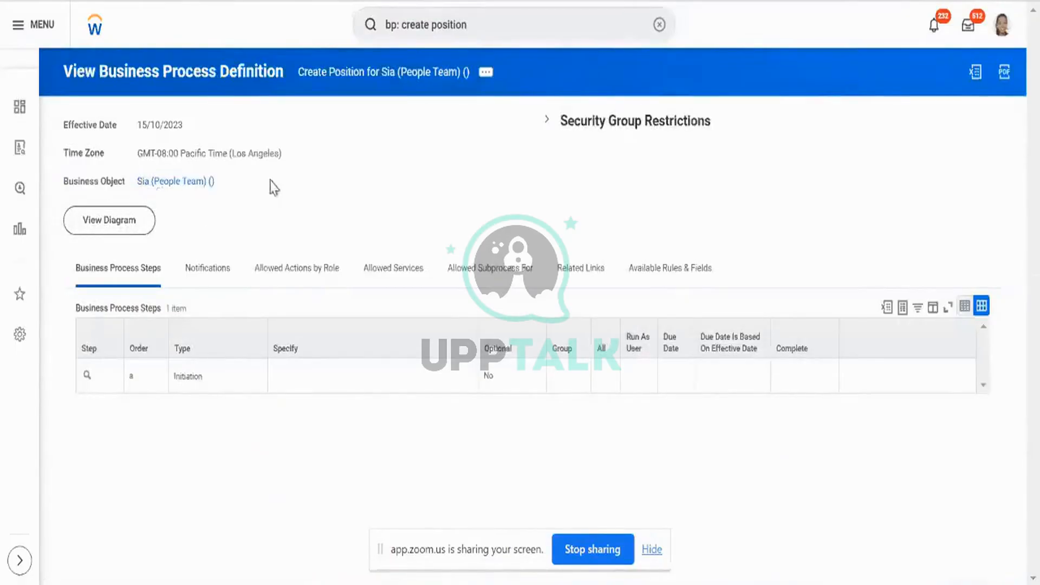
# Compare the Sia header with the Aryan_External_Load definition, then open Sia's related actions.
pyautogui.moveTo(255, 186); pyautogui.dragTo(297, 49)
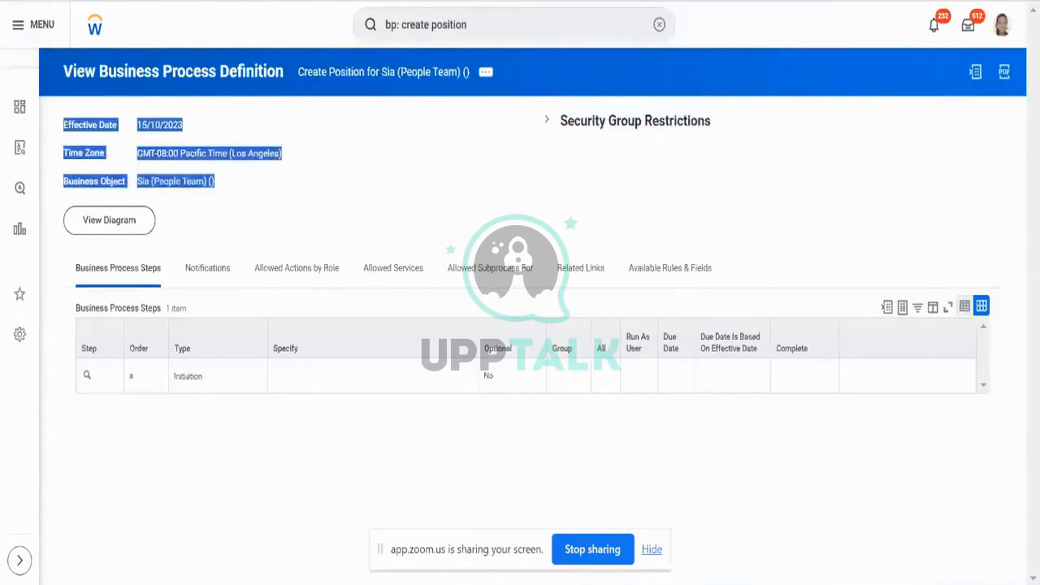
pyautogui.click(347, 0)
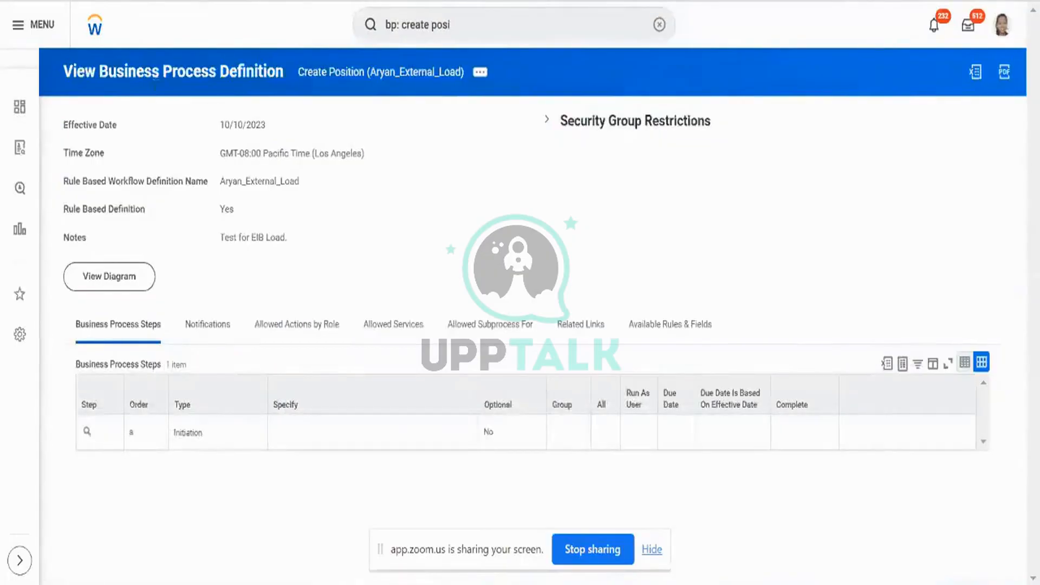
pyautogui.tripleClick(130, 181)
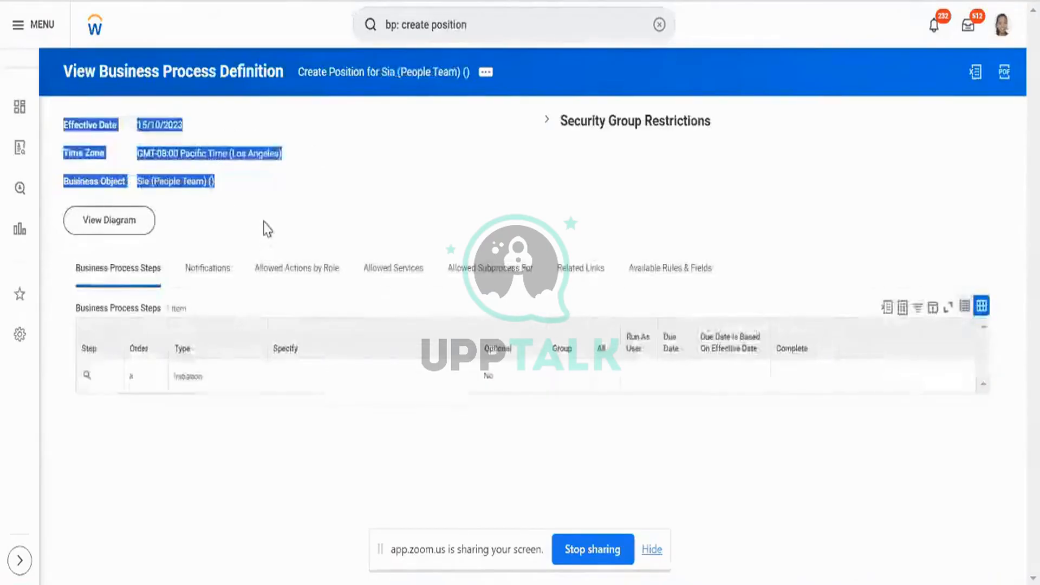
pyautogui.click(267, 229)
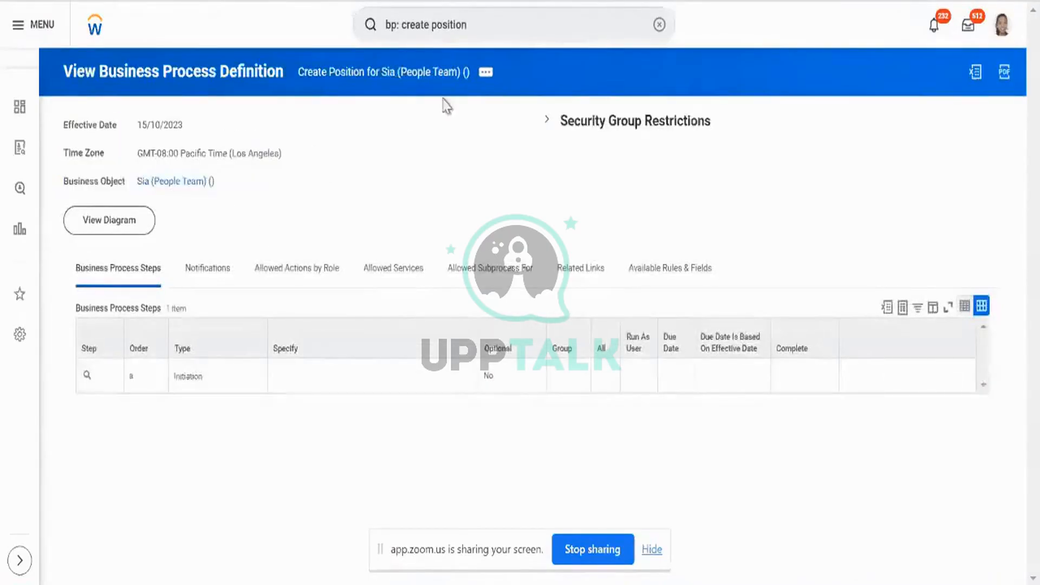
pyautogui.click(486, 72)
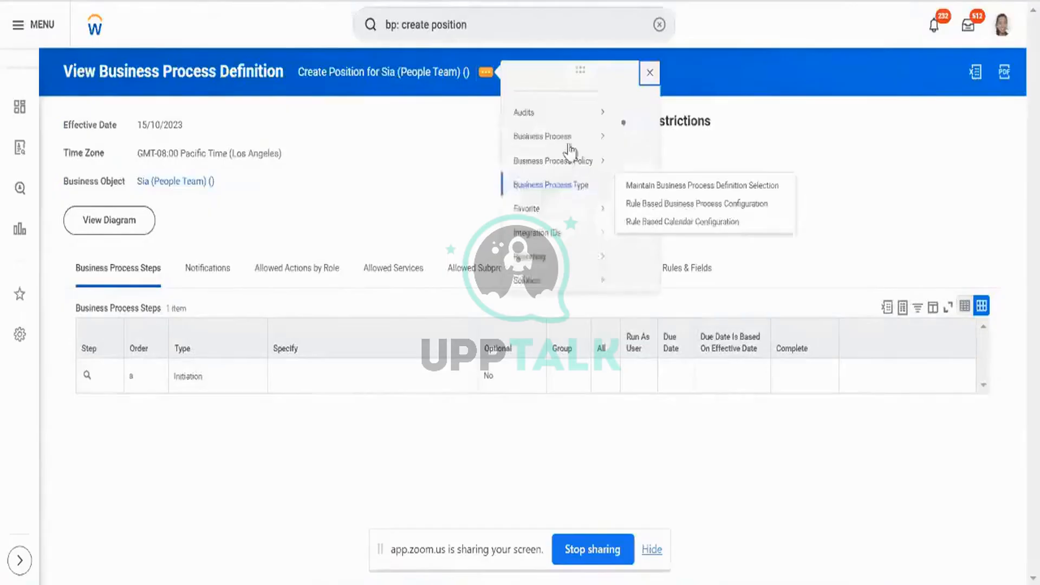
# Open Copy or Link for the Sia (People Team) Create Position definition, then cancel without changes.
pyautogui.moveTo(588, 152)
pyautogui.click(653, 172)
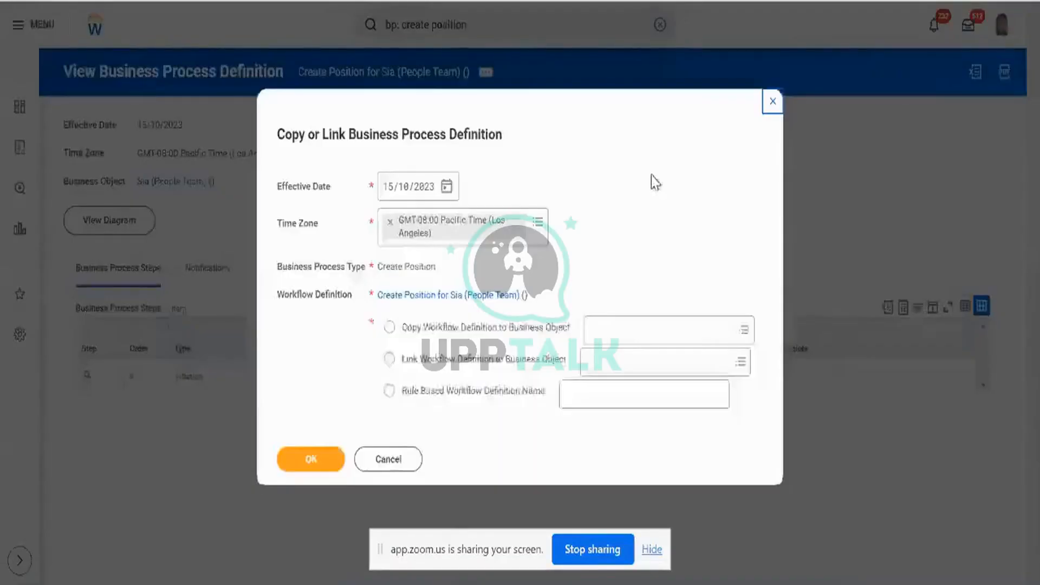
pyautogui.tripleClick(297, 300)
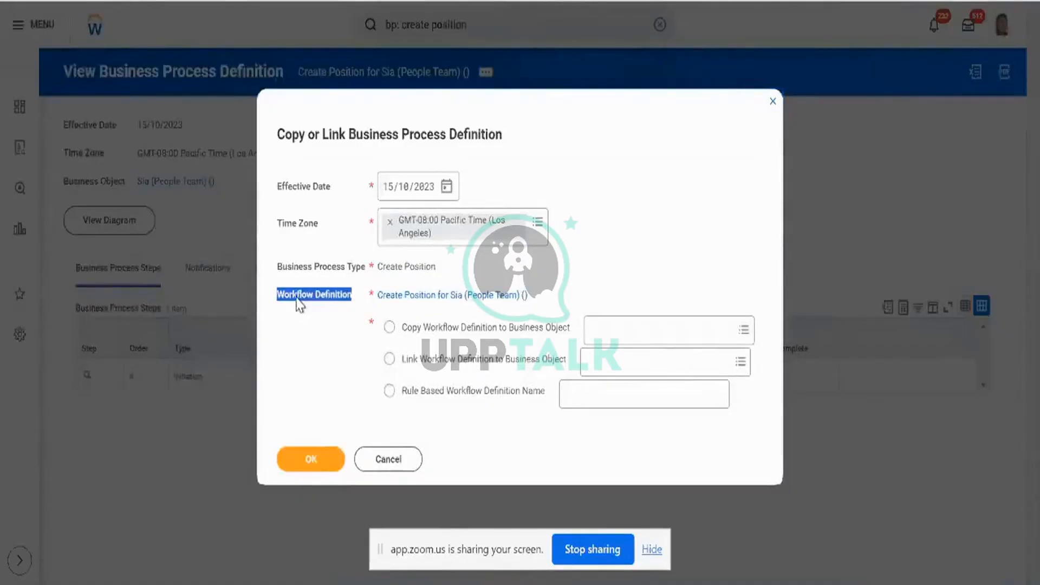
pyautogui.moveTo(437, 334)
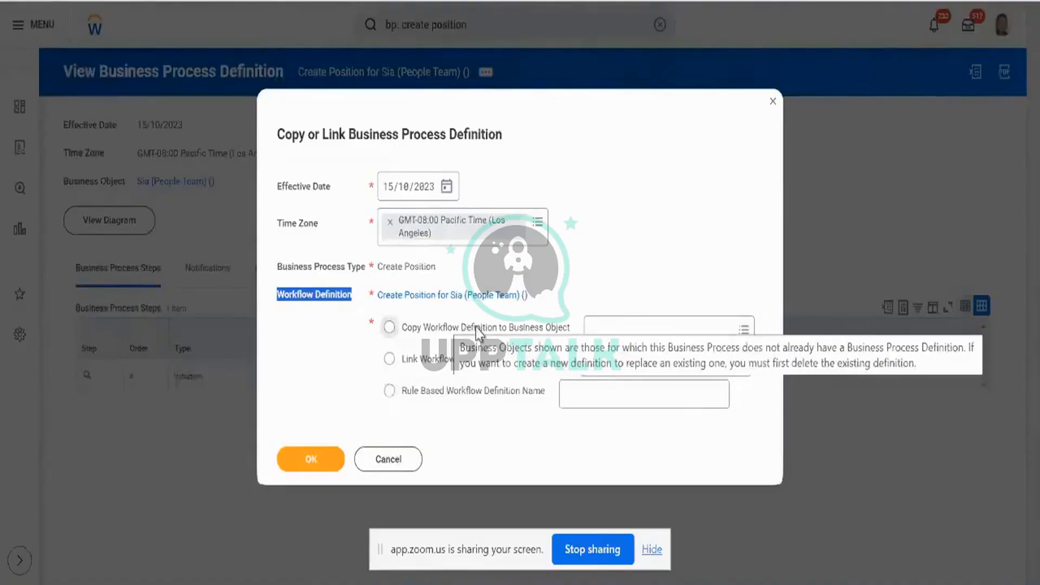
pyautogui.click(401, 458)
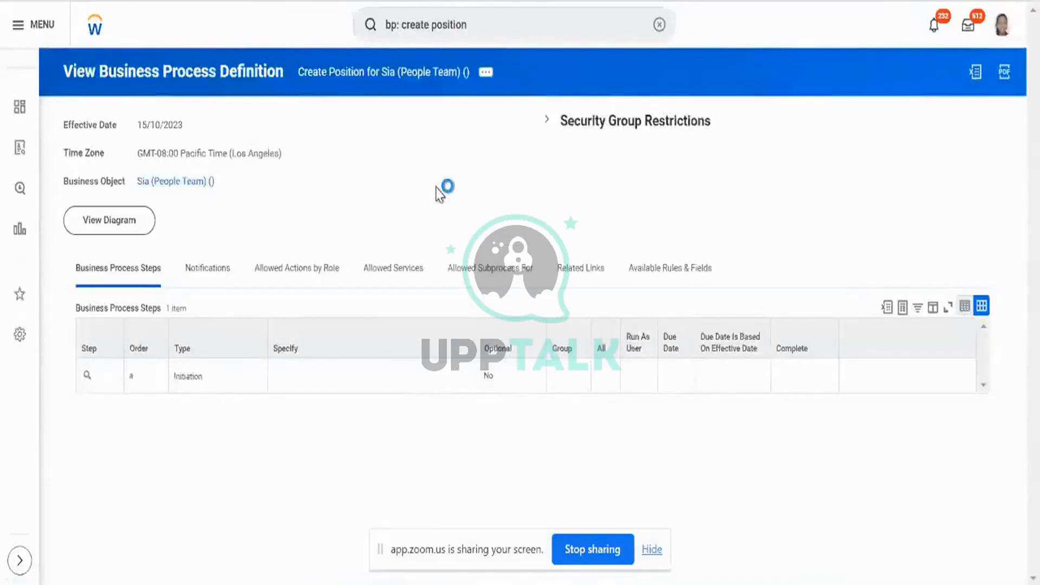
# Show the related actions for the Create Position (Aryan_External_Load) definition.
pyautogui.moveTo(130, 177); pyautogui.dragTo(215, 187)
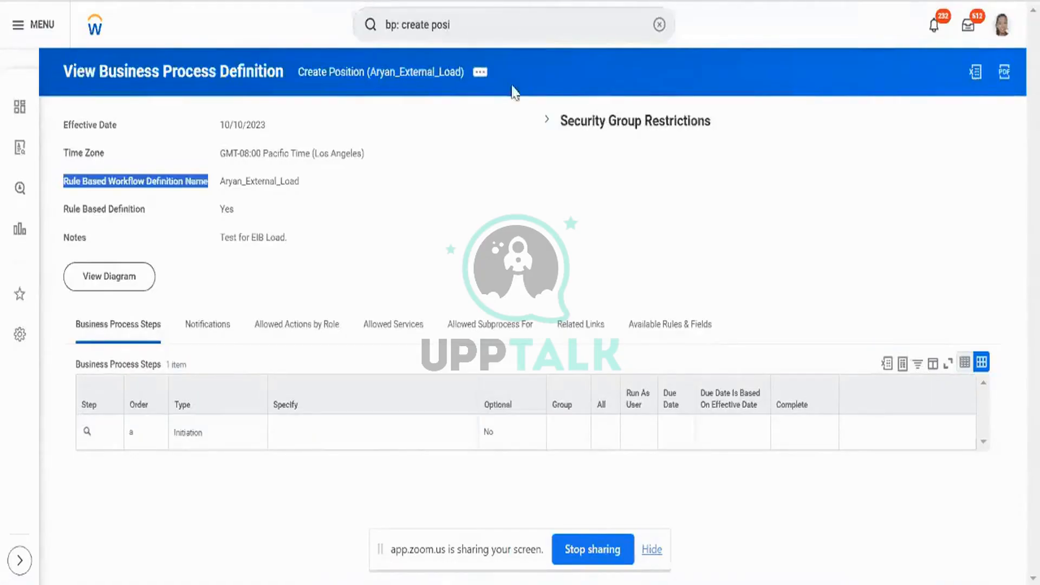
pyautogui.click(482, 76)
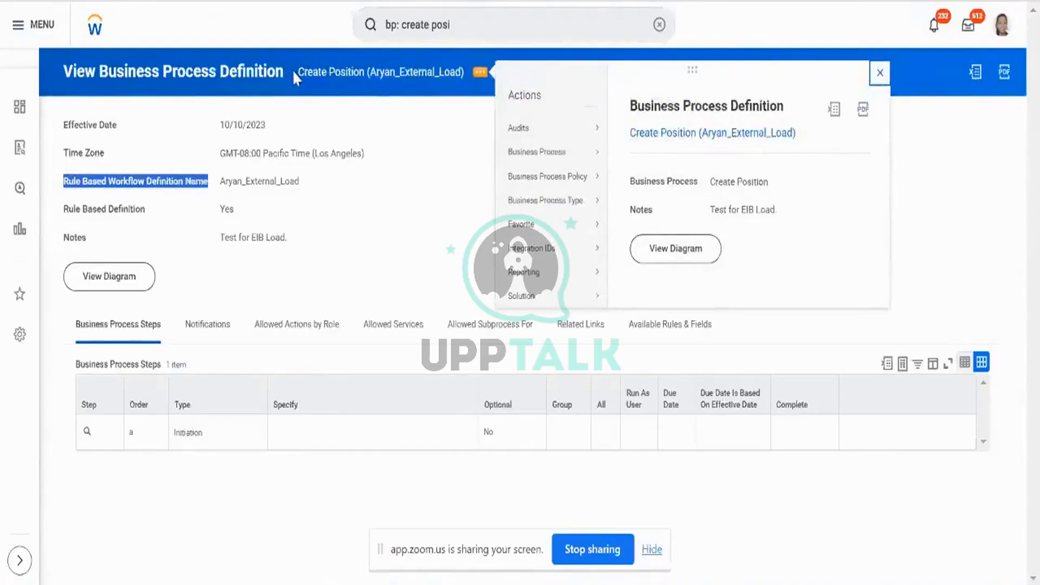
# Open Rule Based Business Process Configuration for Create Position, confirming the date and process type.
pyautogui.moveTo(542, 152)
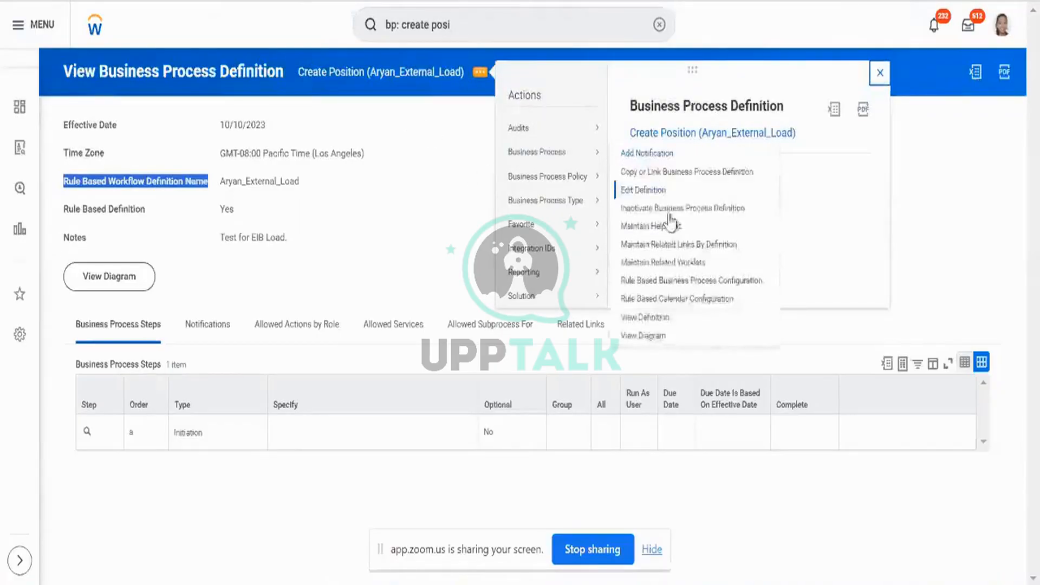
pyautogui.click(674, 282)
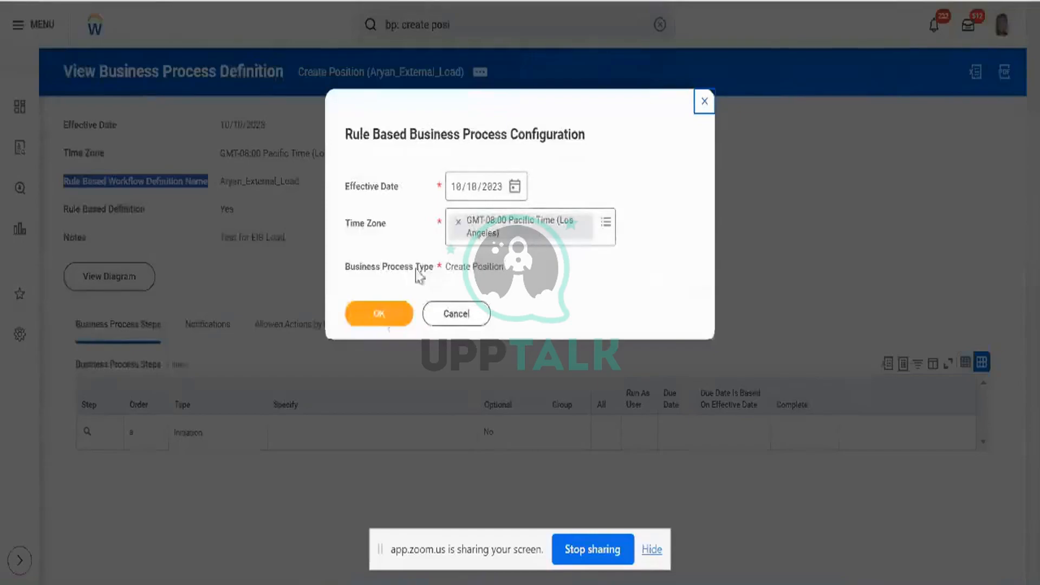
pyautogui.click(395, 324)
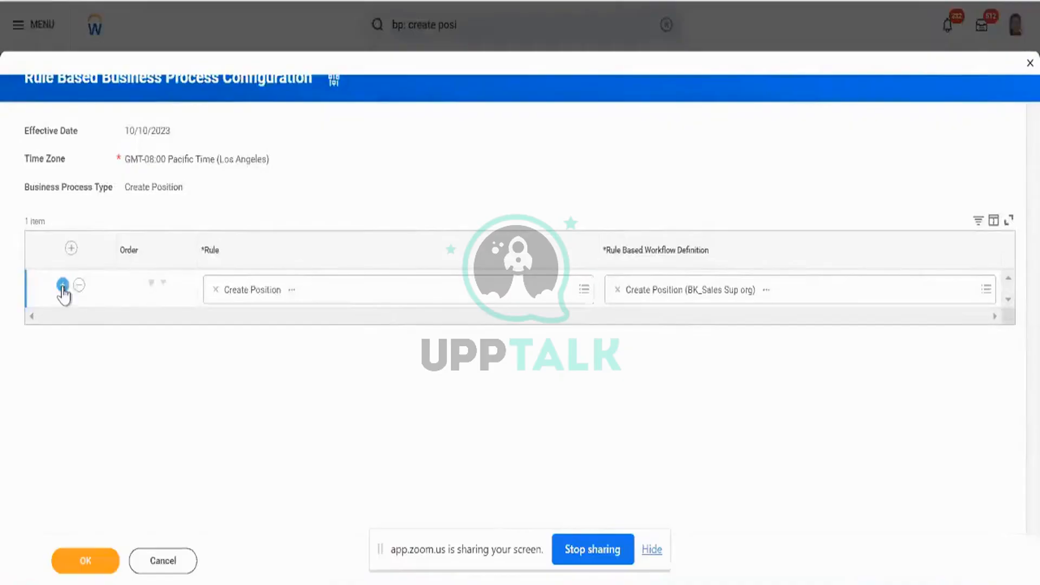
# Add a second rule row, search rules for 'external', and view the External Load rule details.
pyautogui.click(63, 285)
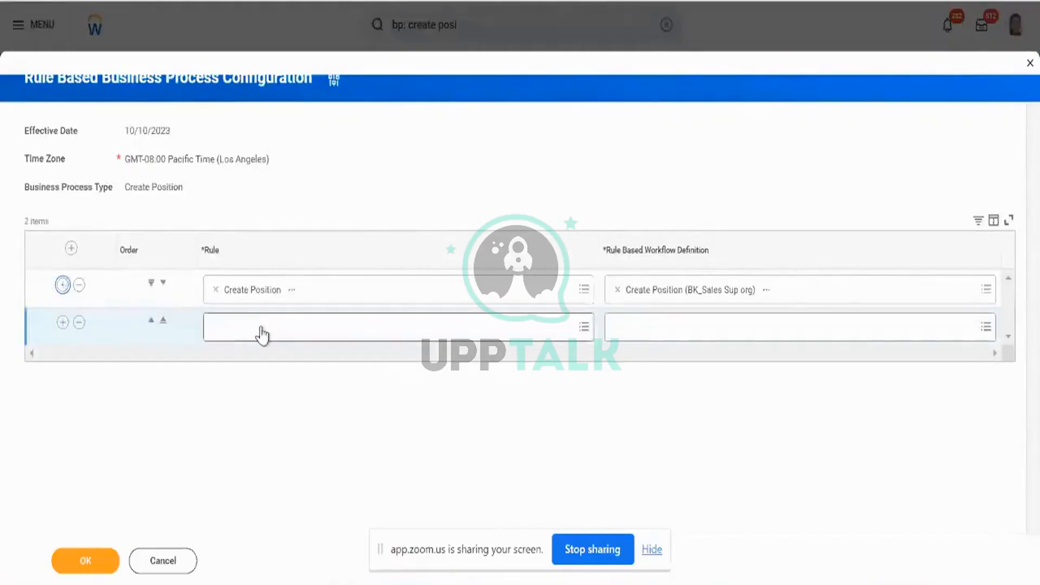
pyautogui.click(261, 329)
pyautogui.write('external')
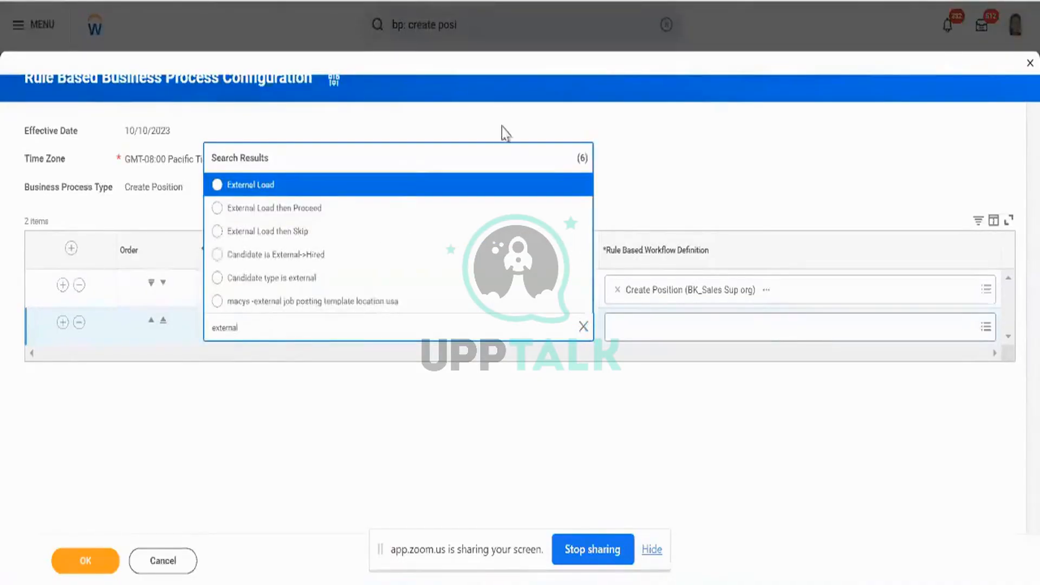
pyautogui.click(577, 187)
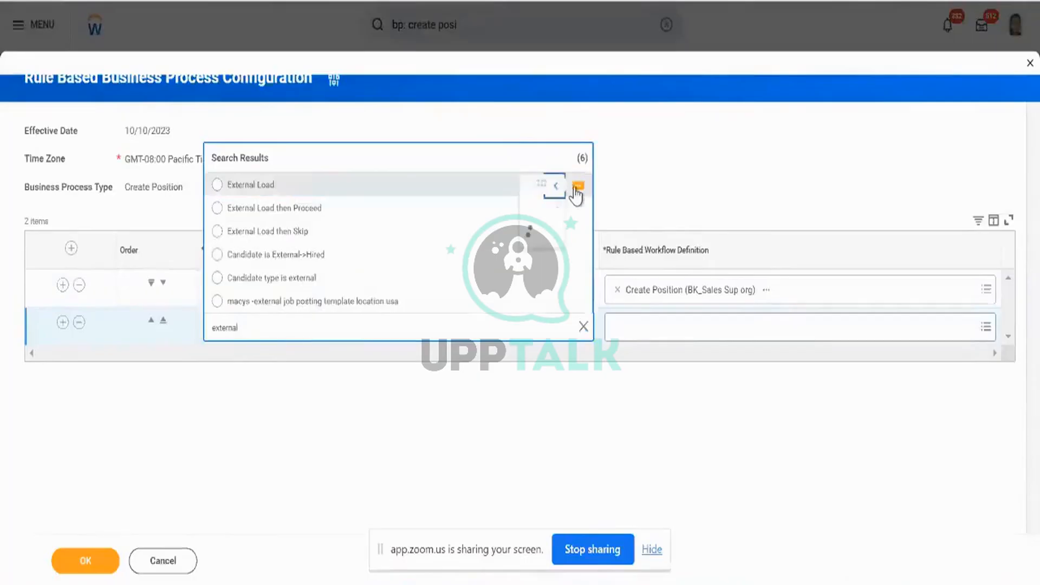
pyautogui.scroll(-1, 515, 309)
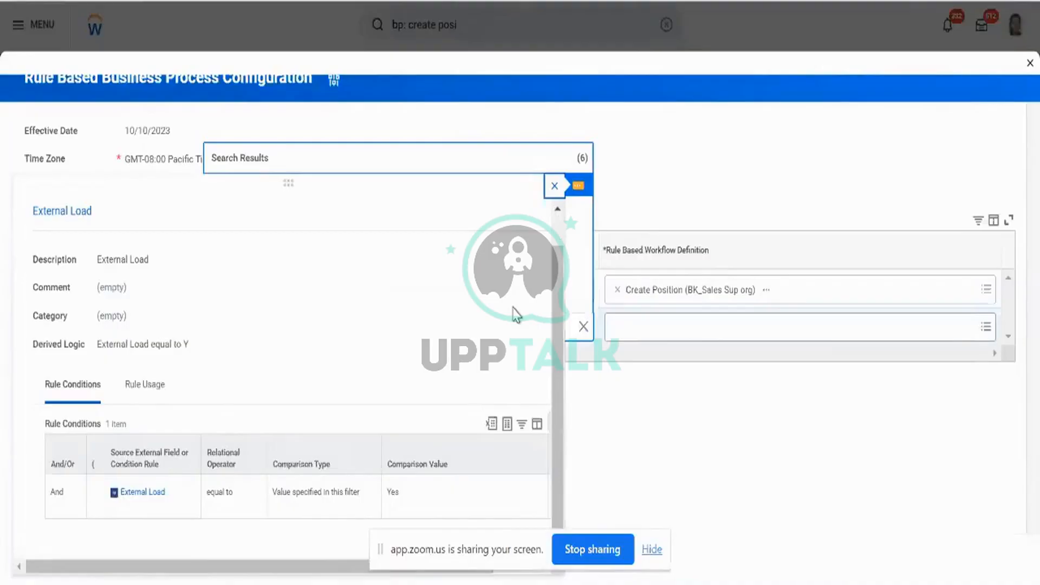
# Review the External Load rule's derived logic, then close its details.
pyautogui.scroll(1, 514, 315)
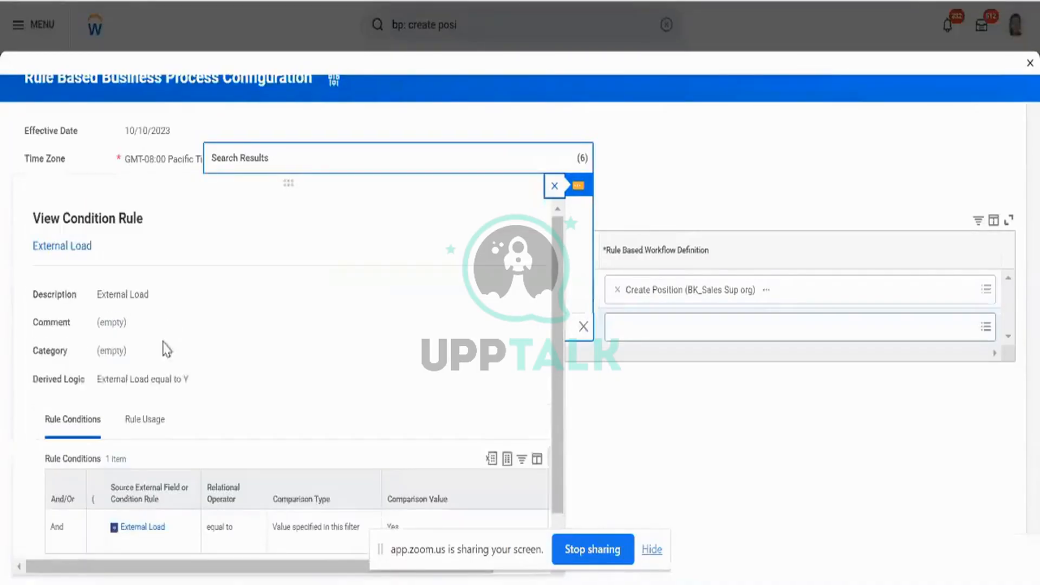
pyautogui.tripleClick(144, 380)
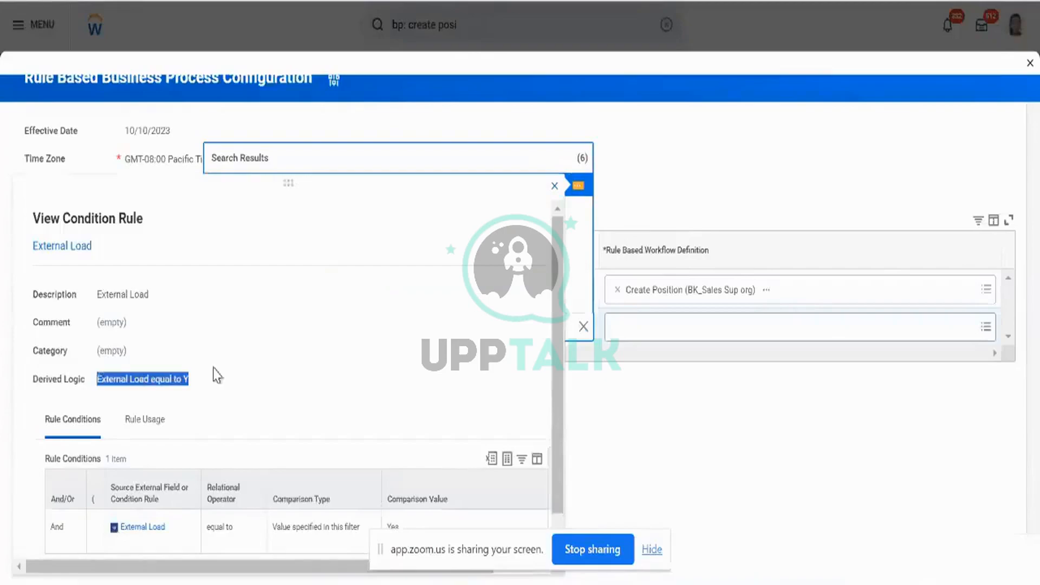
pyautogui.scroll(-1, 220, 373)
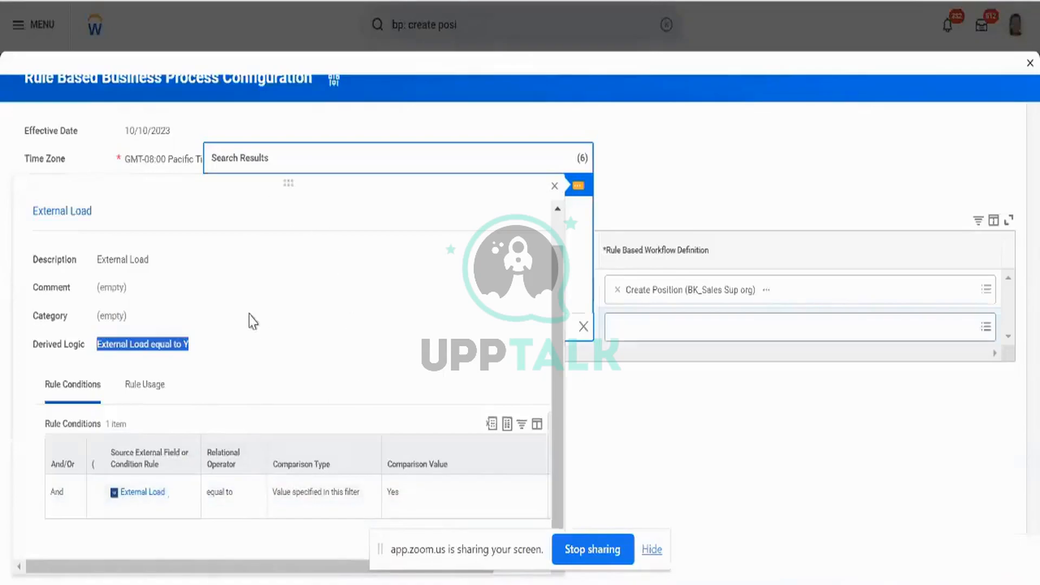
pyautogui.click(554, 186)
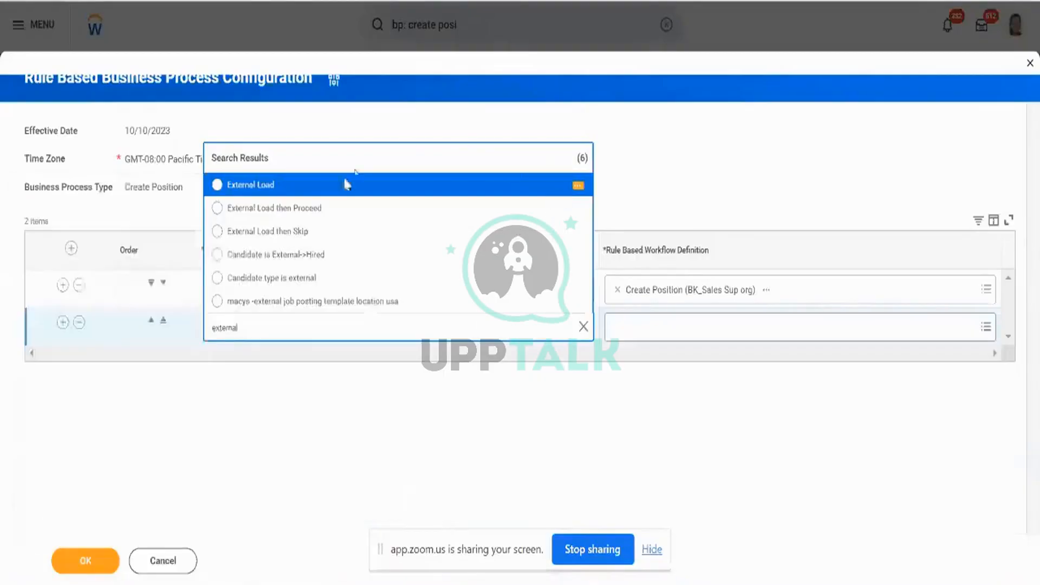
# Set row two's rule to External Load, routing to Create Position (Aryan_External_Load).
pyautogui.click(332, 186)
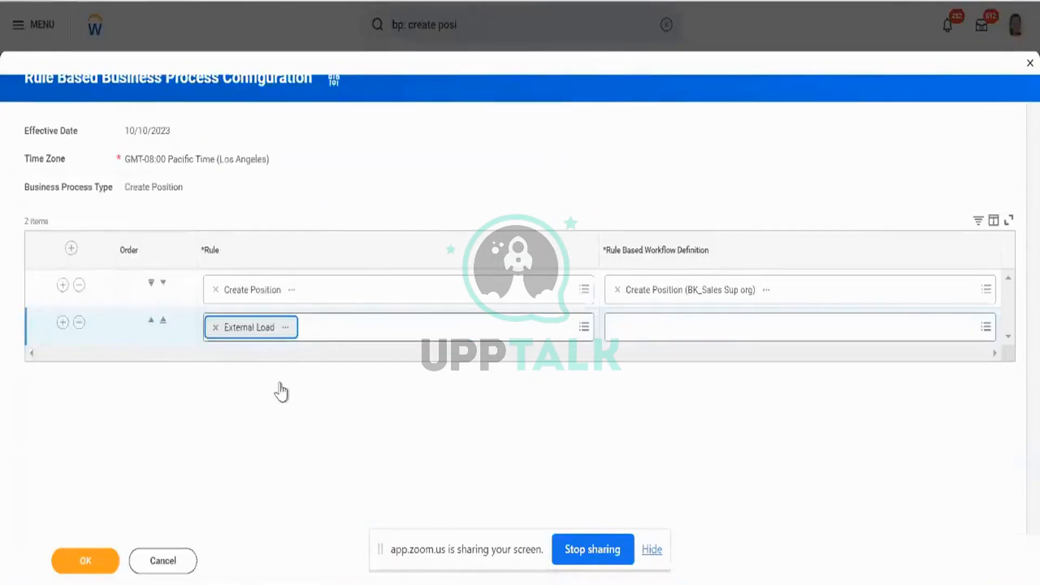
pyautogui.click(655, 326)
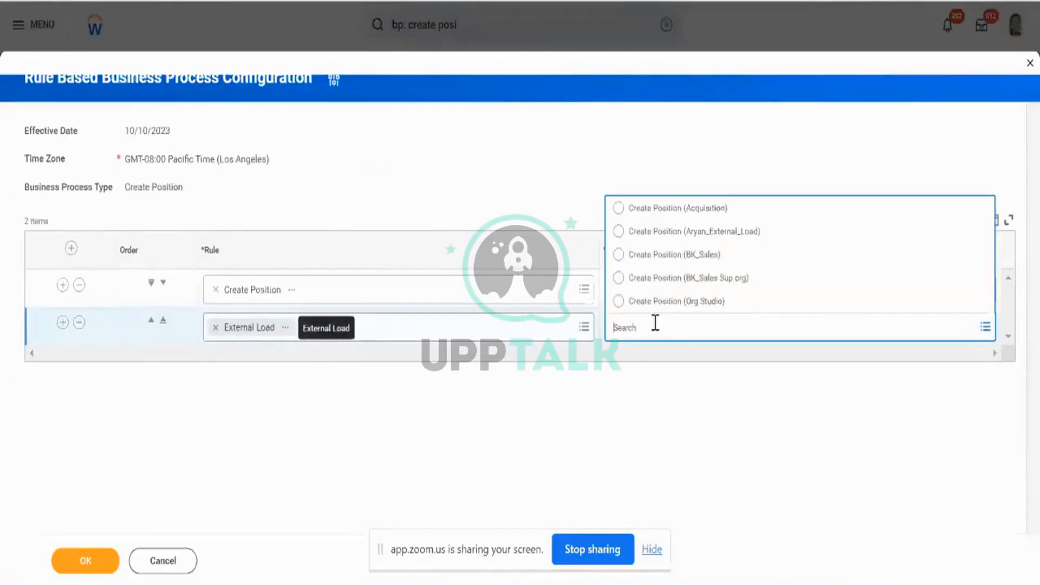
pyautogui.click(742, 233)
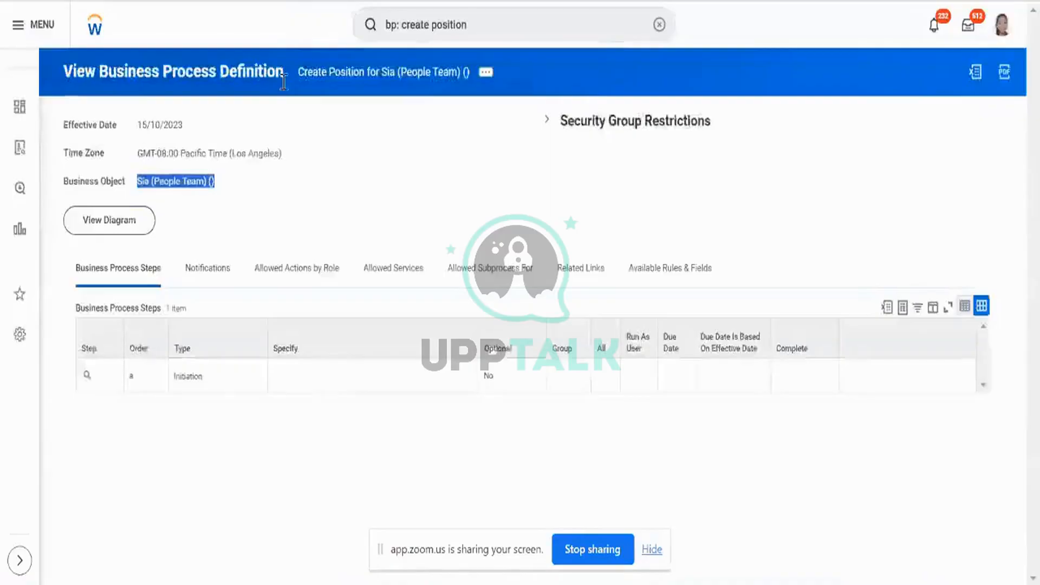
pyautogui.click(290, 74)
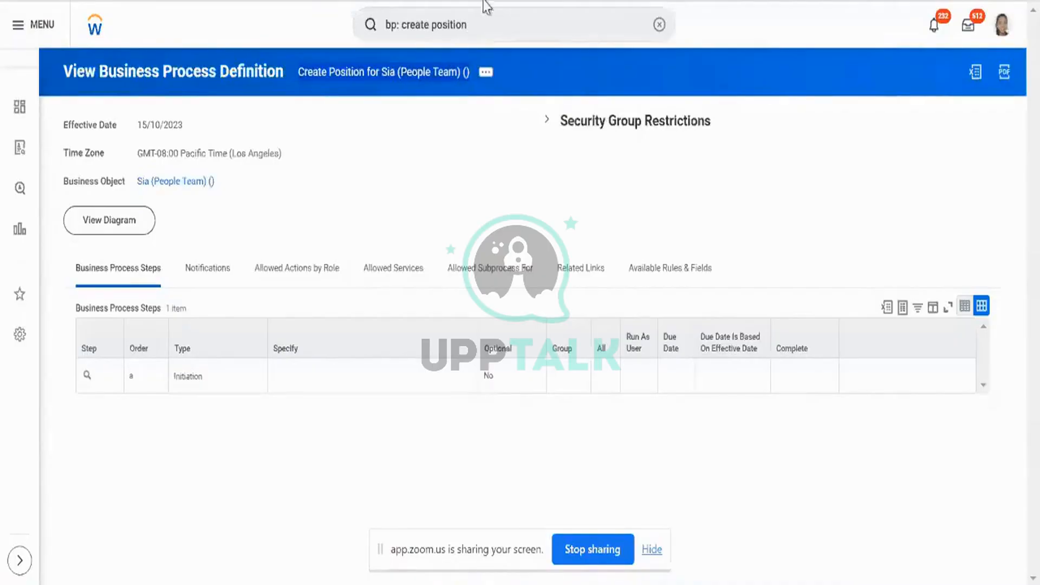
# Search 'sup : aryan' and open the Test_Aryan_BP_1 supervisory organization.
pyautogui.click(494, 26)
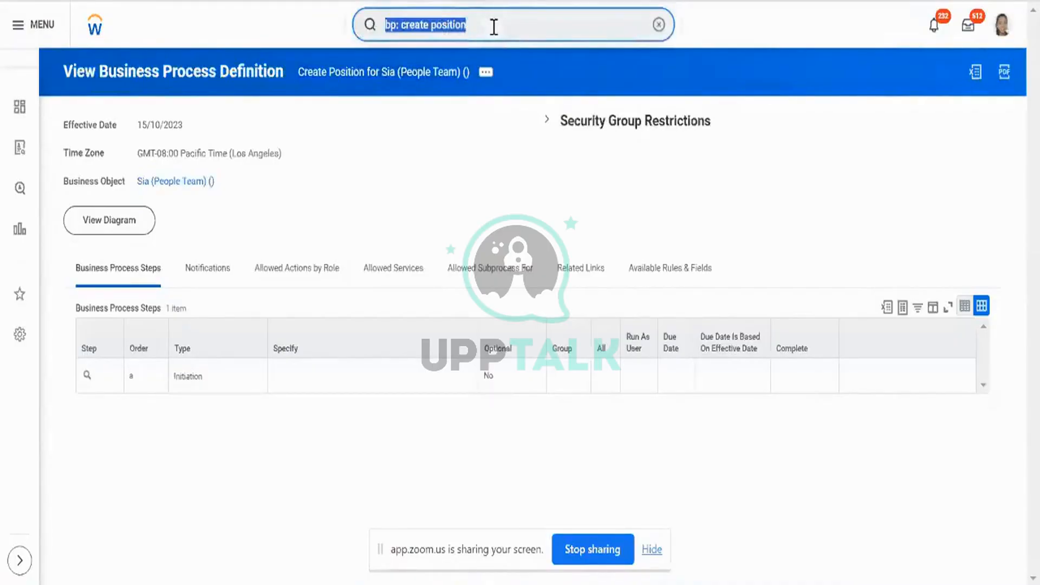
pyautogui.write('sup : aryan')
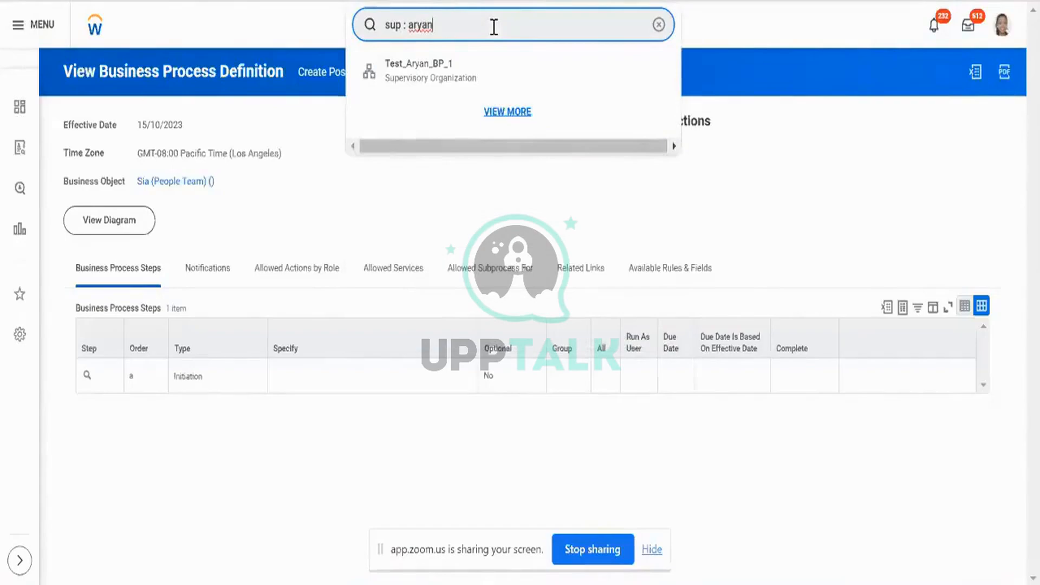
pyautogui.click(468, 66)
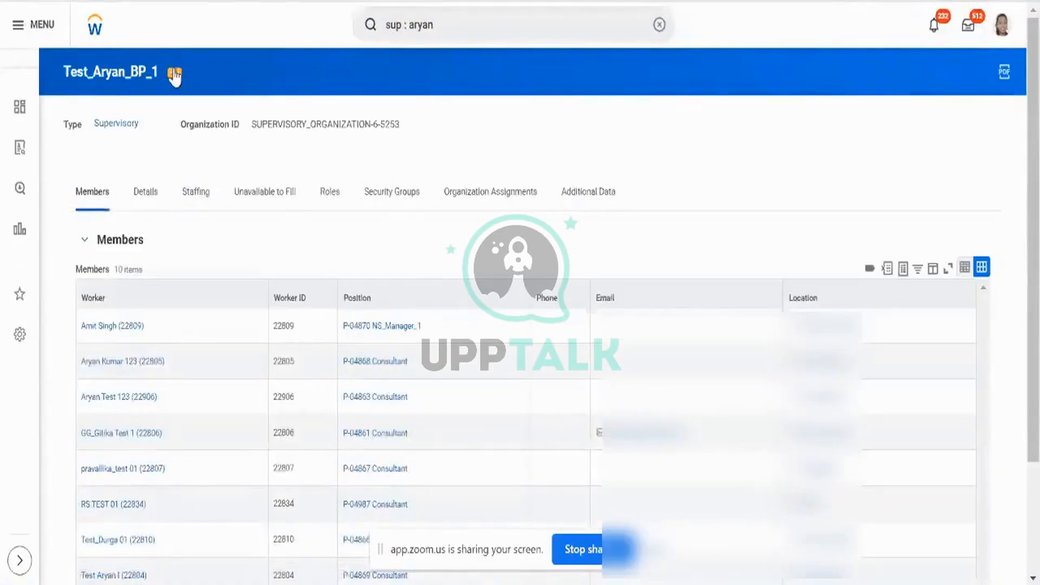
# Show the organization's related actions with the Business Process submenu.
pyautogui.click(174, 74)
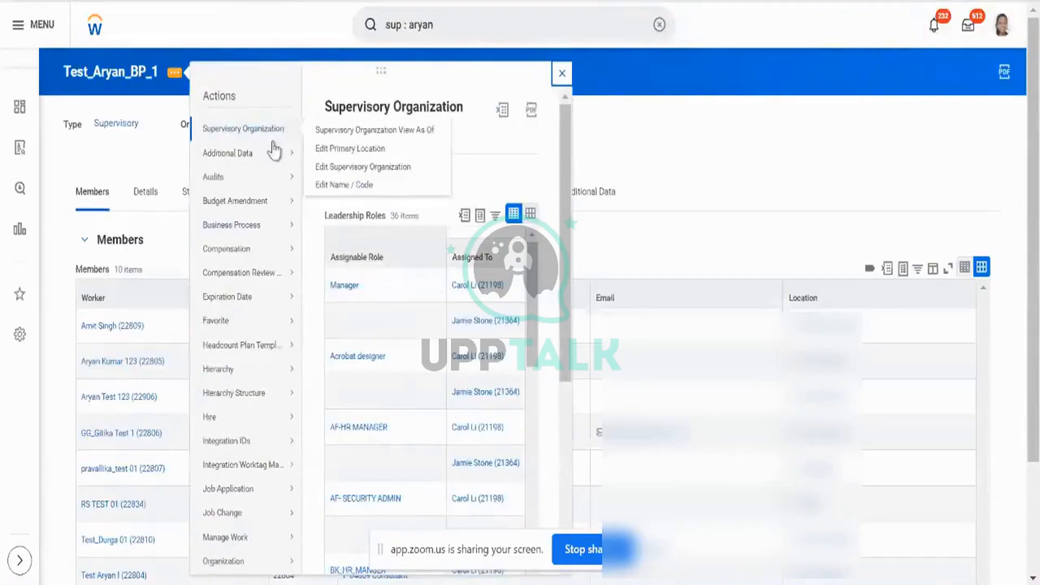
pyautogui.scroll(-4, 281, 309)
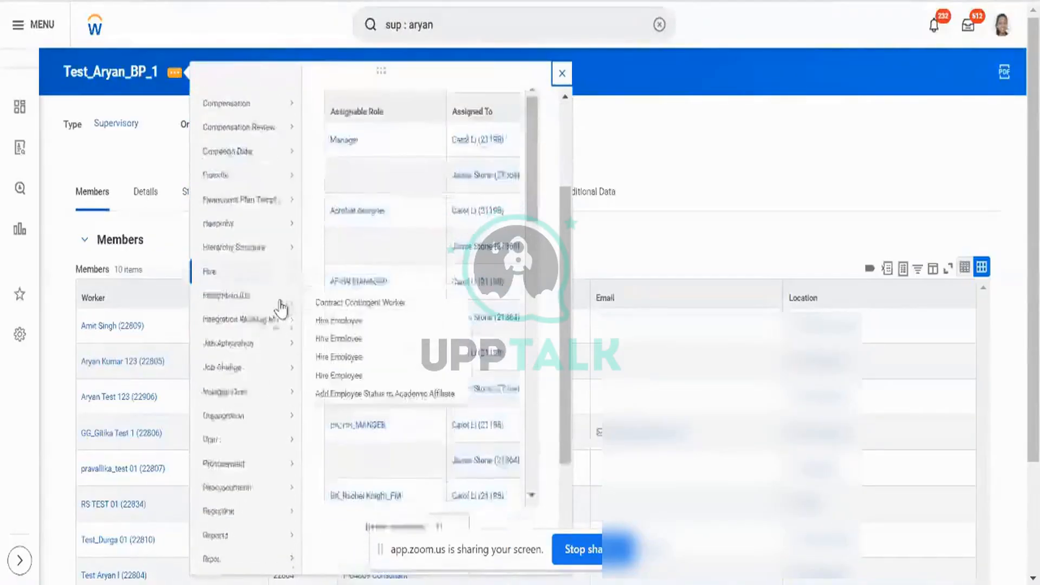
pyautogui.scroll(-2, 281, 309)
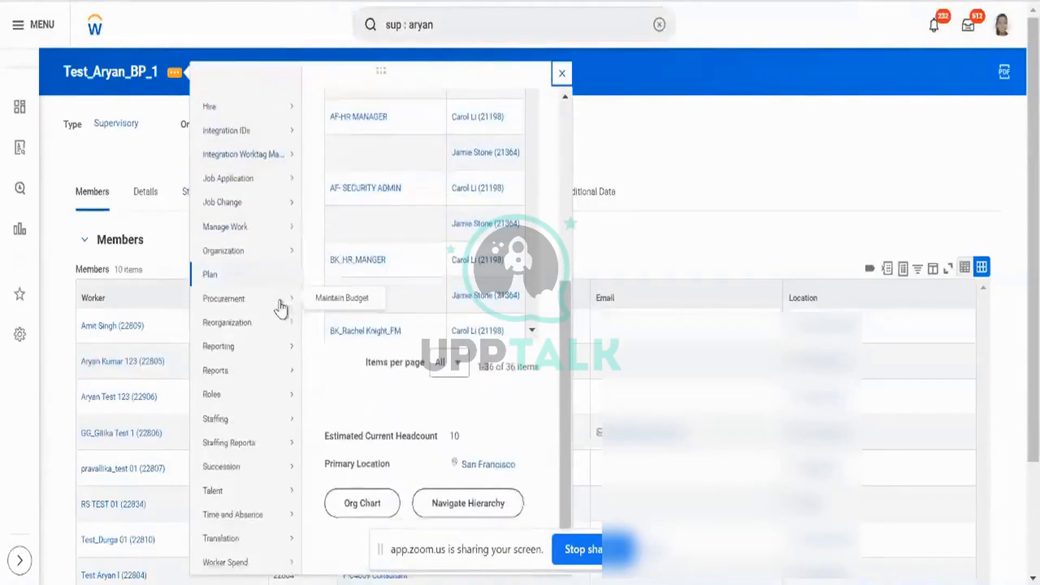
pyautogui.moveTo(281, 309)
pyautogui.scroll(5, 281, 309)
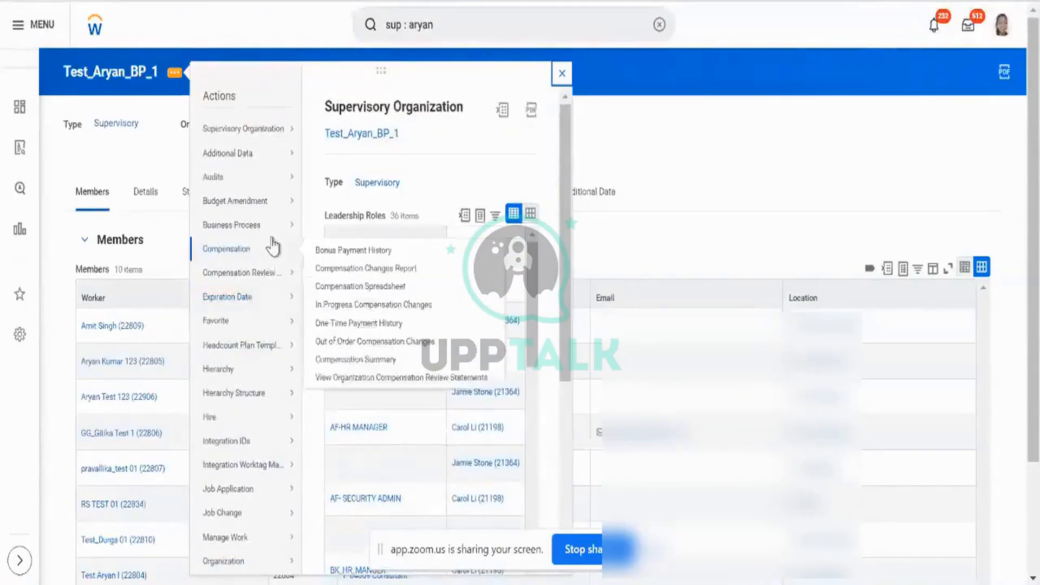
pyautogui.moveTo(271, 229)
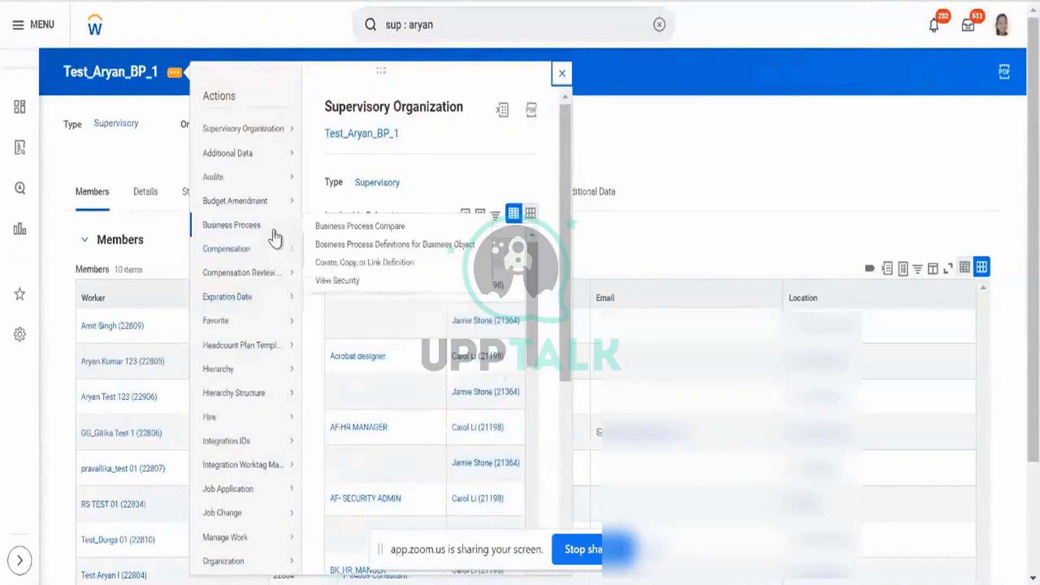
# Run Business Process Definitions for Business Object for Test_Aryan_BP_1.
pyautogui.click(343, 246)
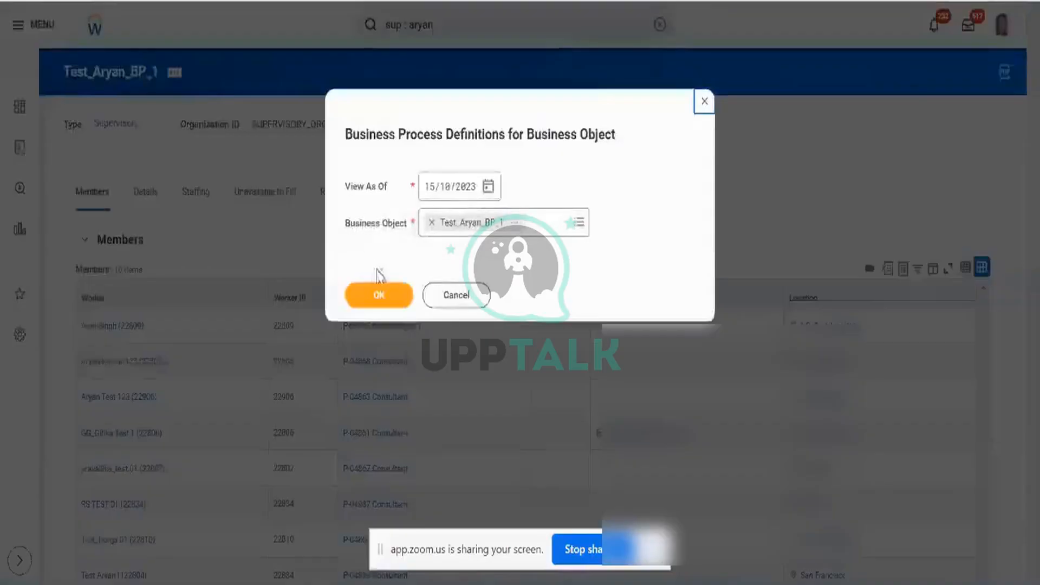
pyautogui.click(378, 295)
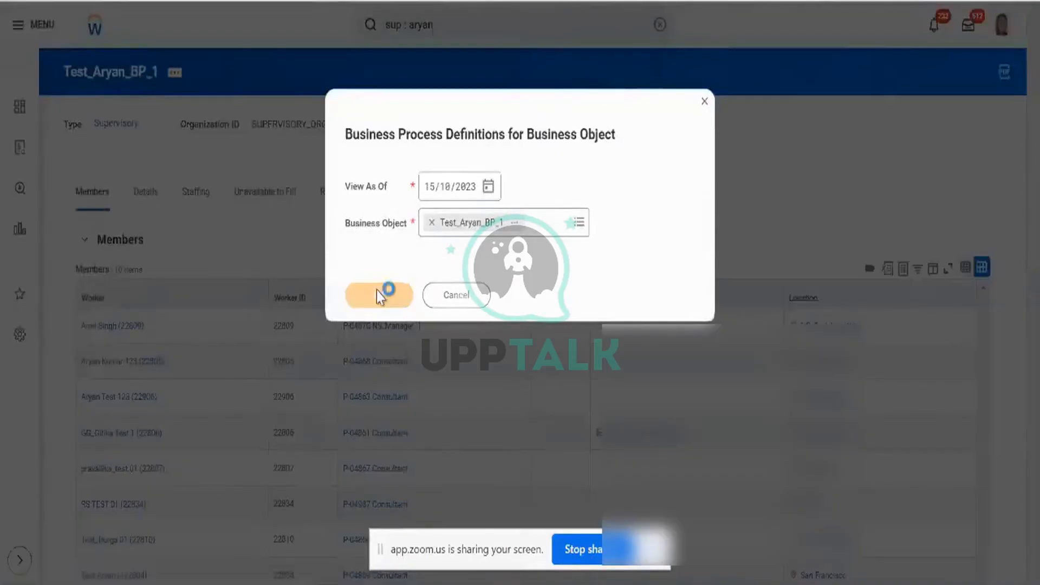
pyautogui.scroll(-2, 332, 177)
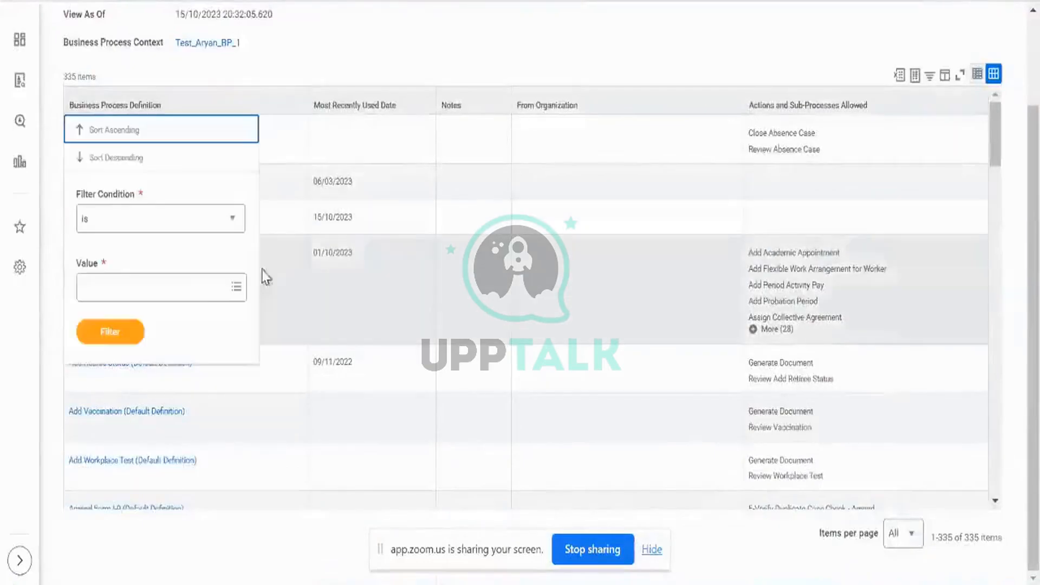
# Filter definitions by 'position' to Create Position and Edit Position Restrictions Additional Data.
pyautogui.click(200, 287)
pyautogui.write('position')
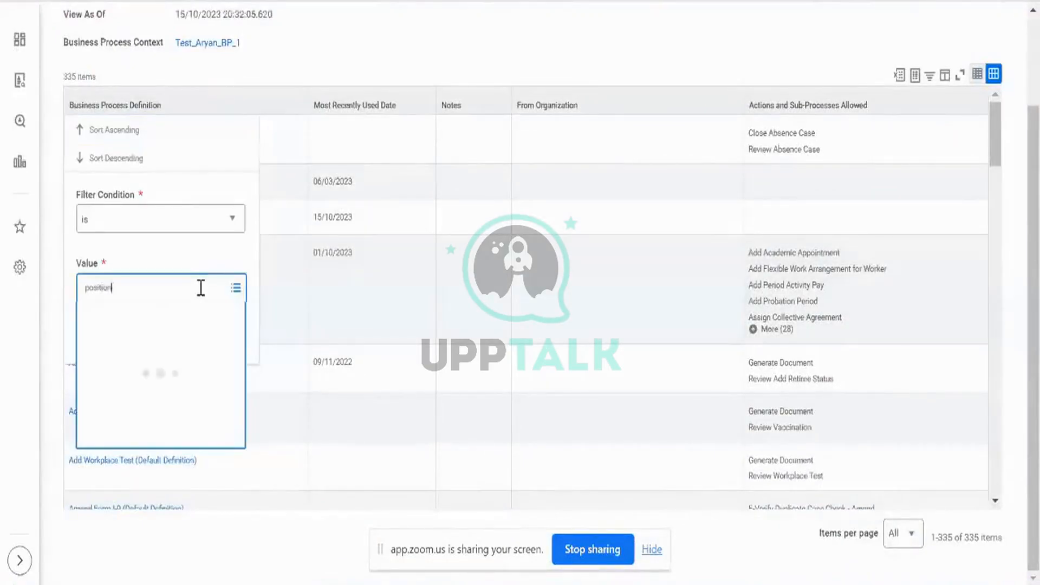
pyautogui.press('Return')
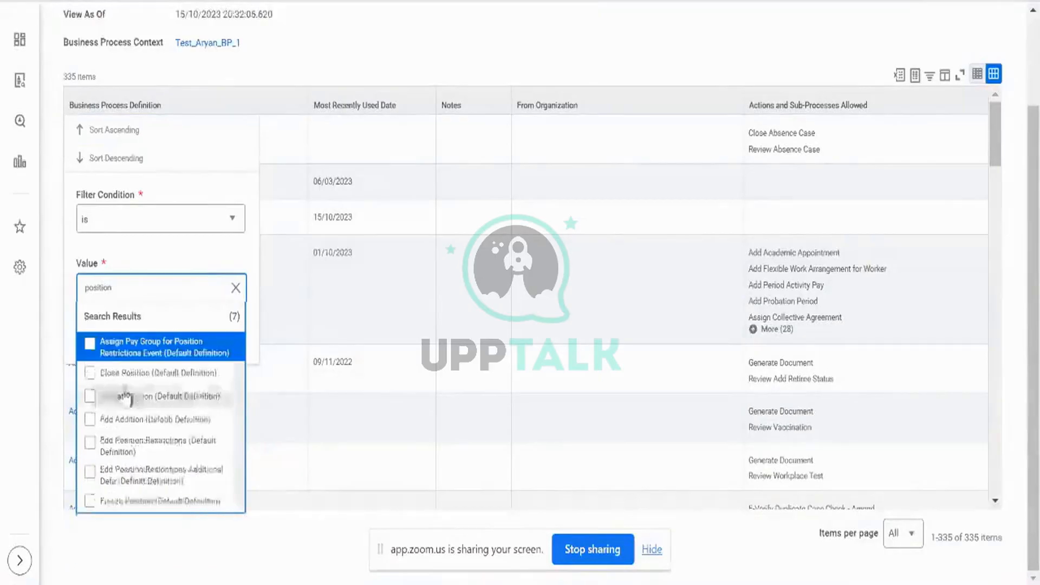
pyautogui.click(136, 396)
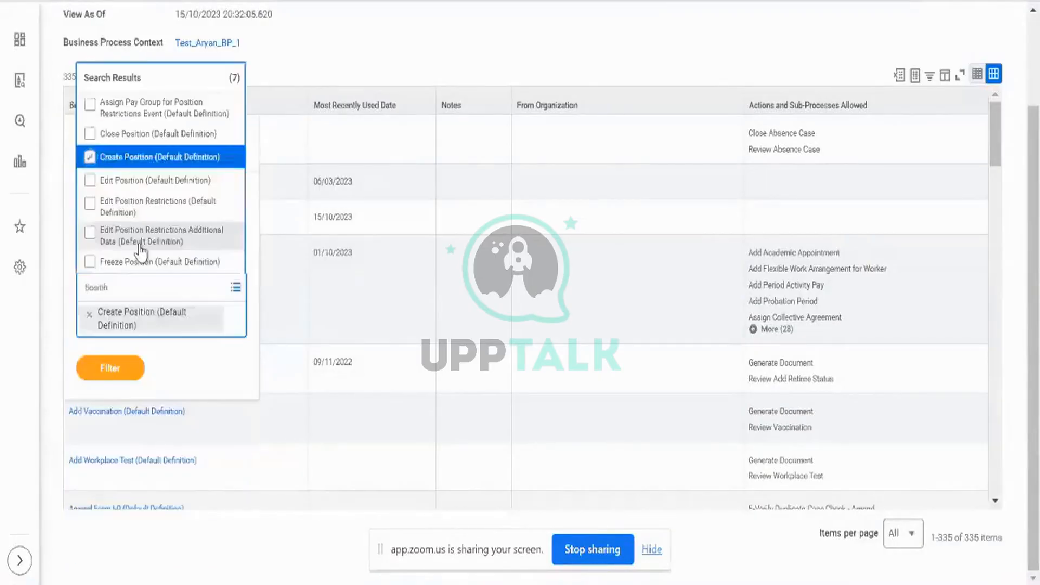
pyautogui.click(142, 238)
pyautogui.click(126, 412)
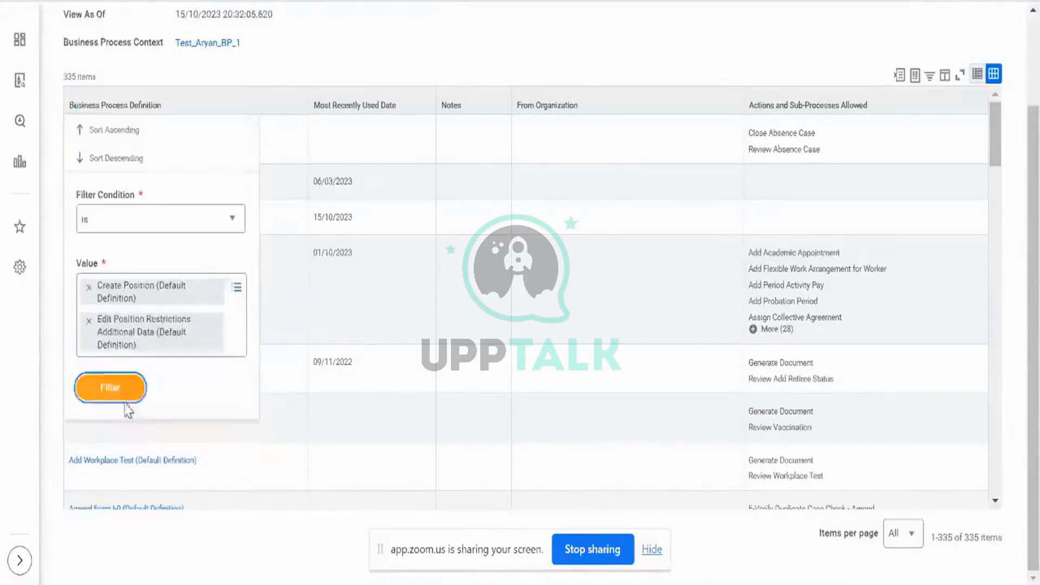
pyautogui.click(125, 394)
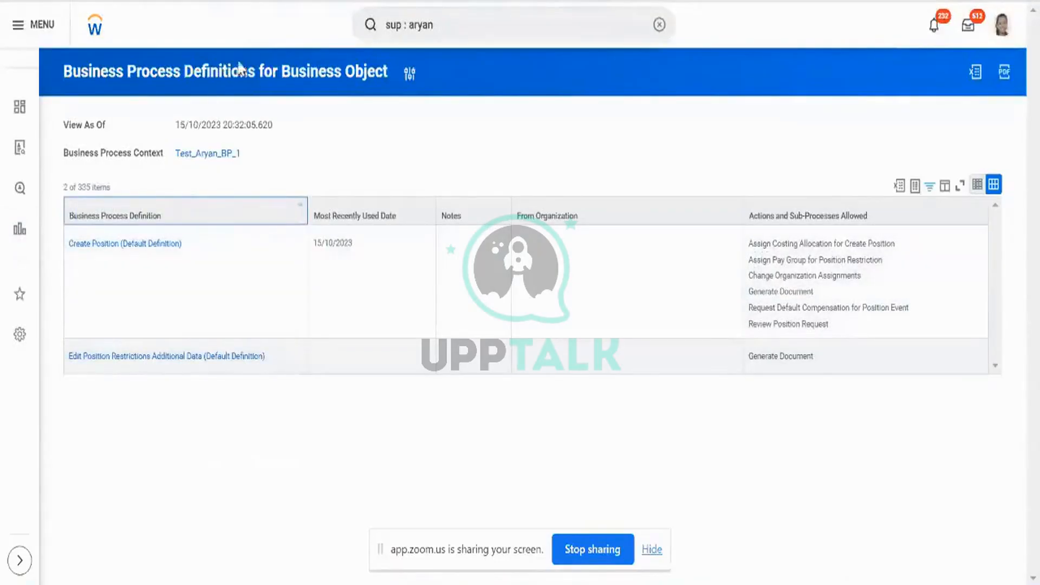
# Add an External Load rule row that routes to Create Position (Aryan_External_Load).
pyautogui.click(152, 150)
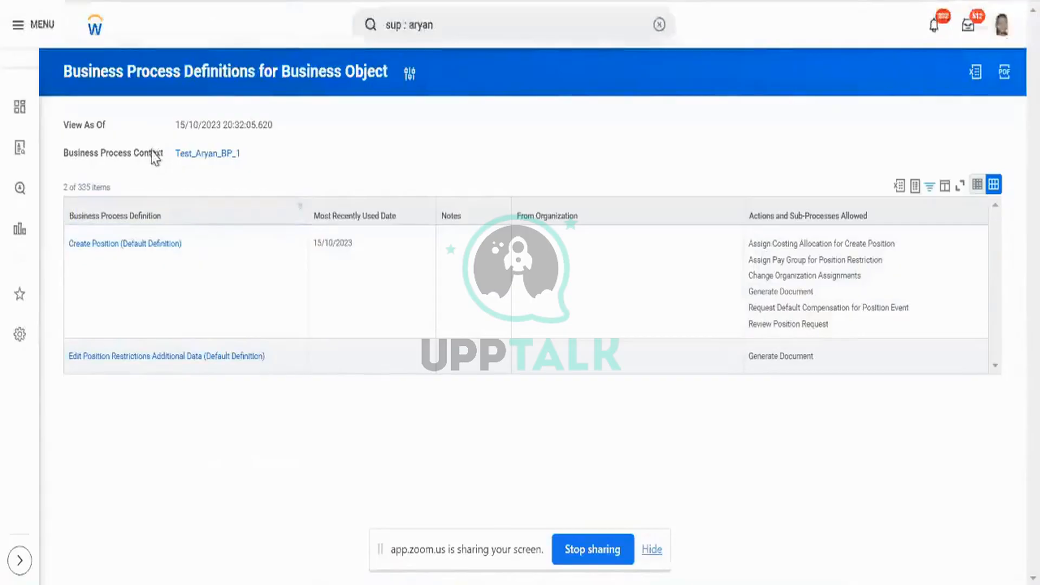
pyautogui.tripleClick(152, 154)
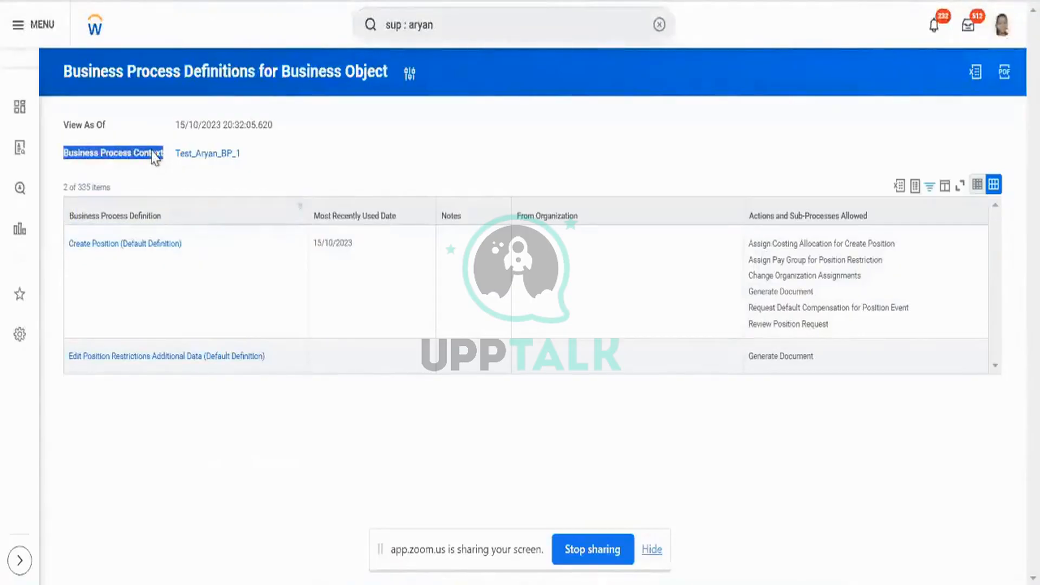
pyautogui.click(236, 253)
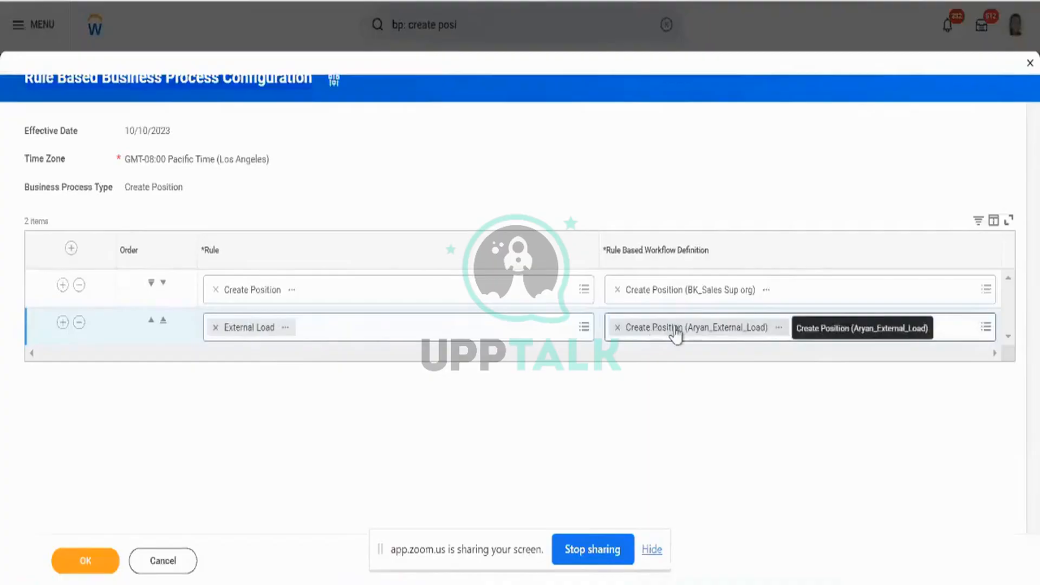
# Confirm the form with OK to save both the Create Position and External Load rules.
pyautogui.click(107, 569)
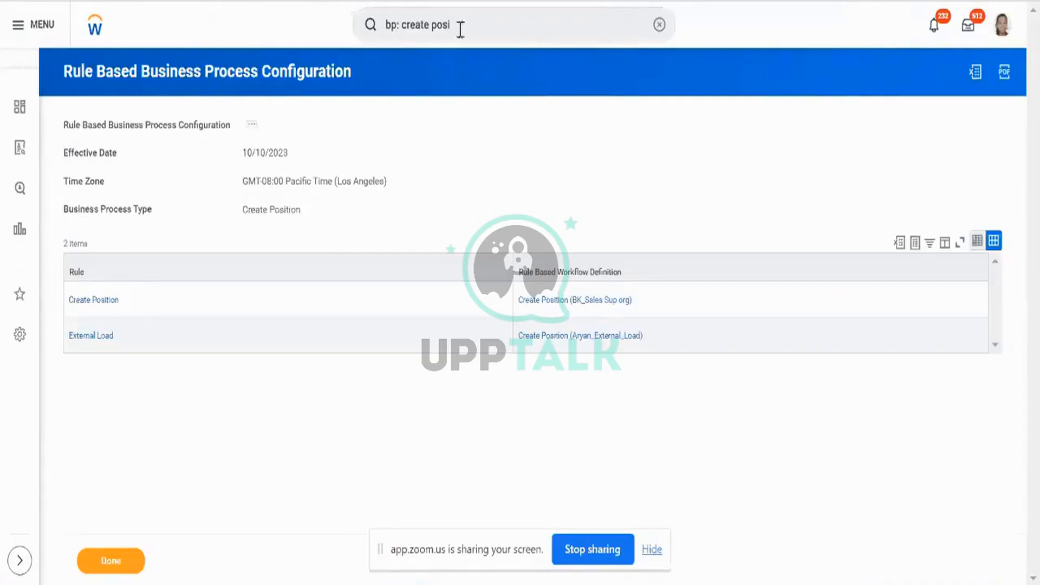
# Select the External Load row and show actions for Create Position (Aryan_External_Load).
pyautogui.hotkey('ctrl', 'Tab')
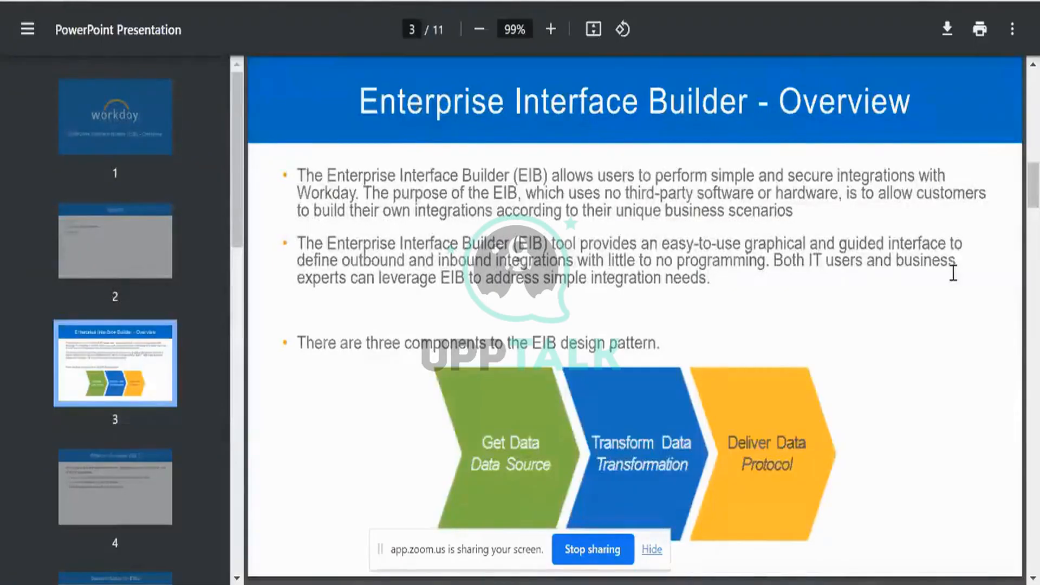
pyautogui.hotkey('ctrl', 'Tab')
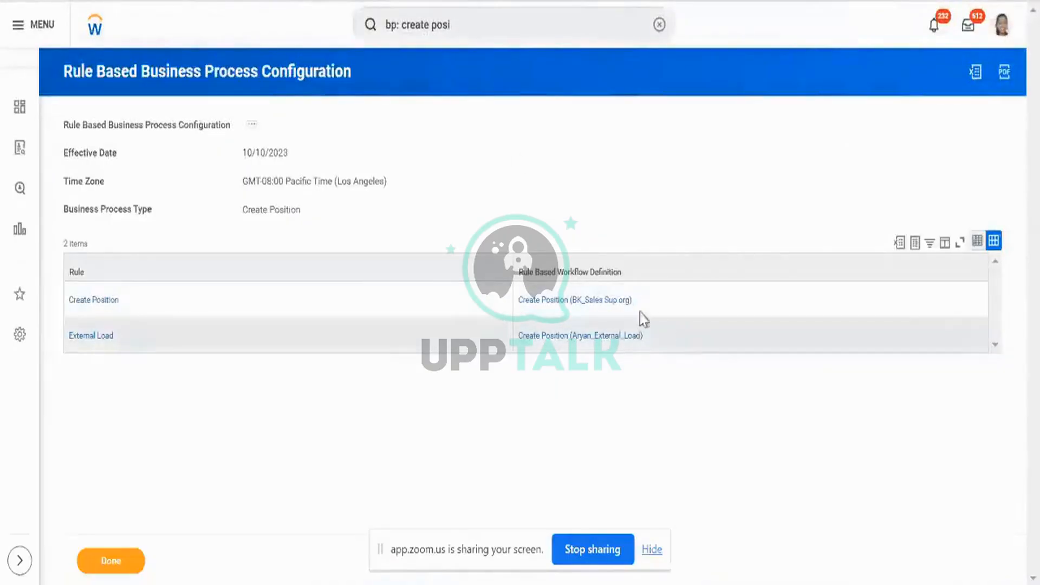
pyautogui.click(502, 342)
pyautogui.click(651, 337)
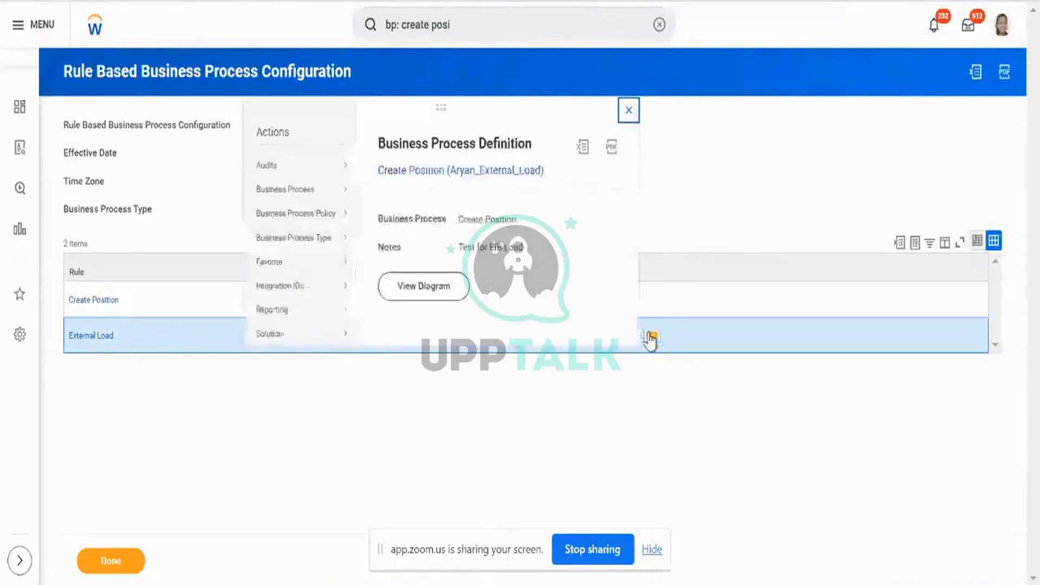
# Open Aryan_External_Load in a new tab, show all 22 initiating security groups, then return to slide 3.
pyautogui.rightClick(516, 174)
pyautogui.click(539, 184)
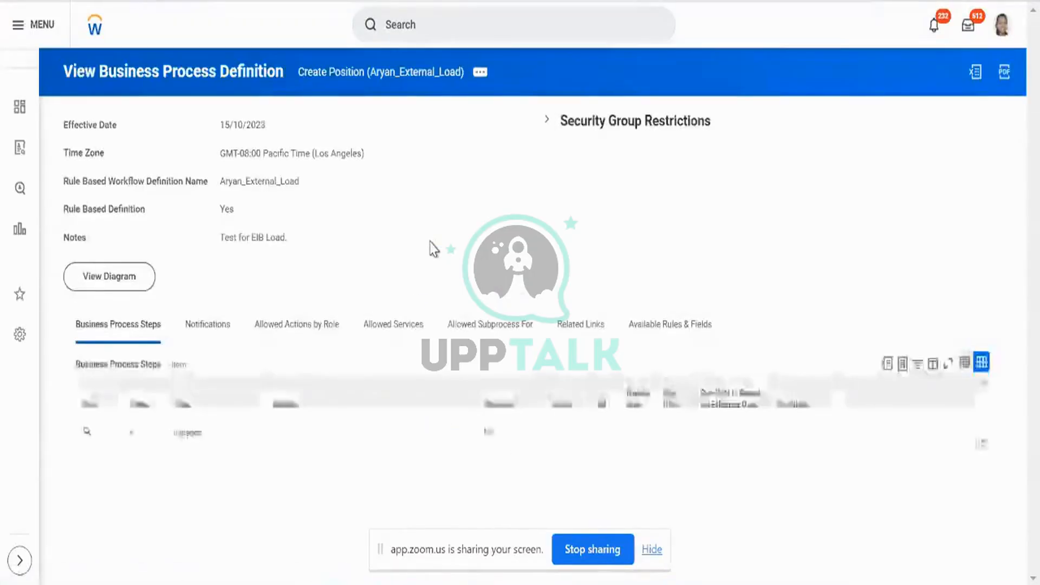
pyautogui.click(546, 121)
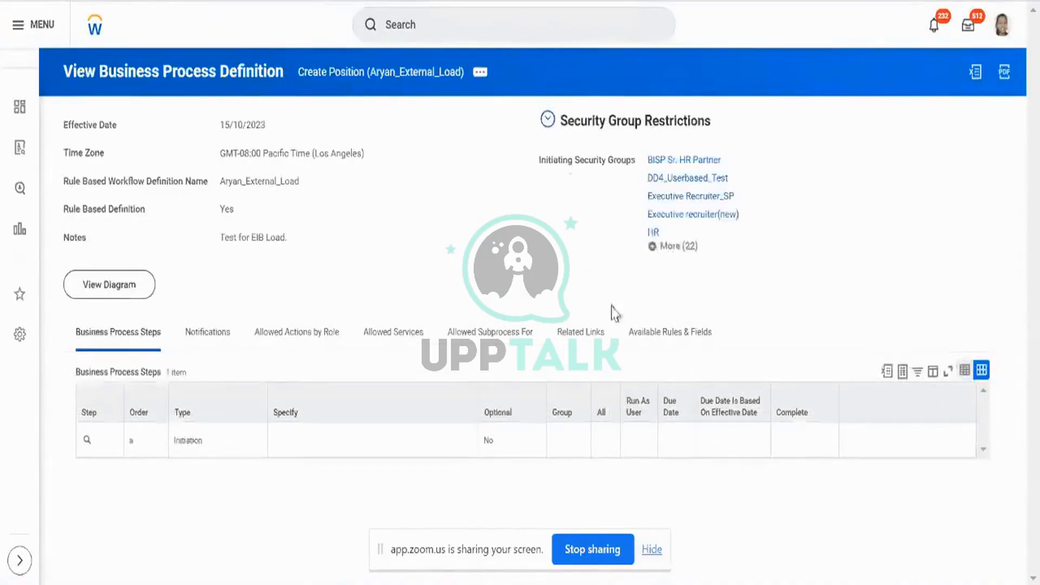
pyautogui.click(658, 249)
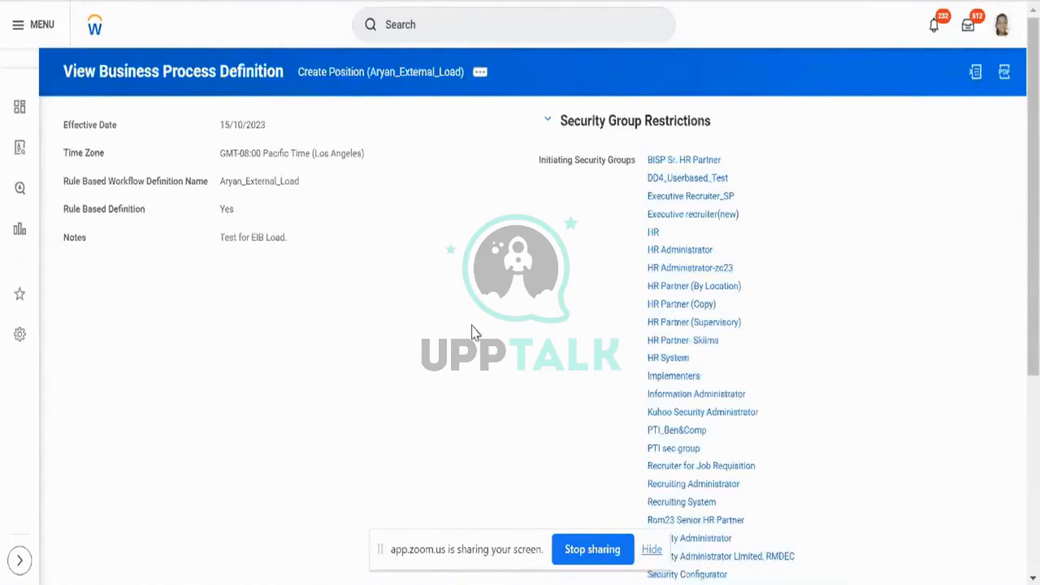
pyautogui.scroll(-5, 474, 331)
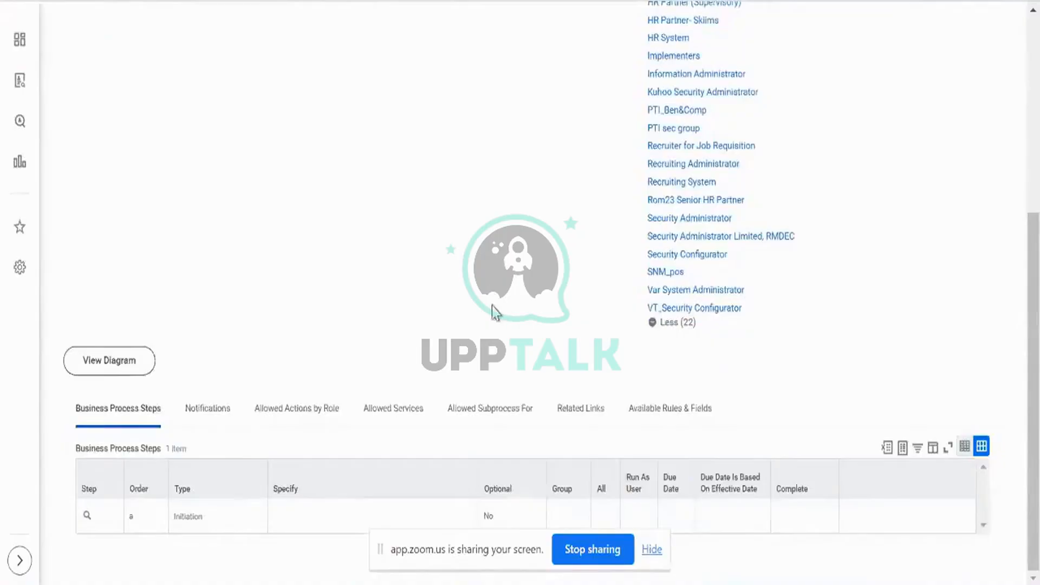
pyautogui.scroll(5, 492, 325)
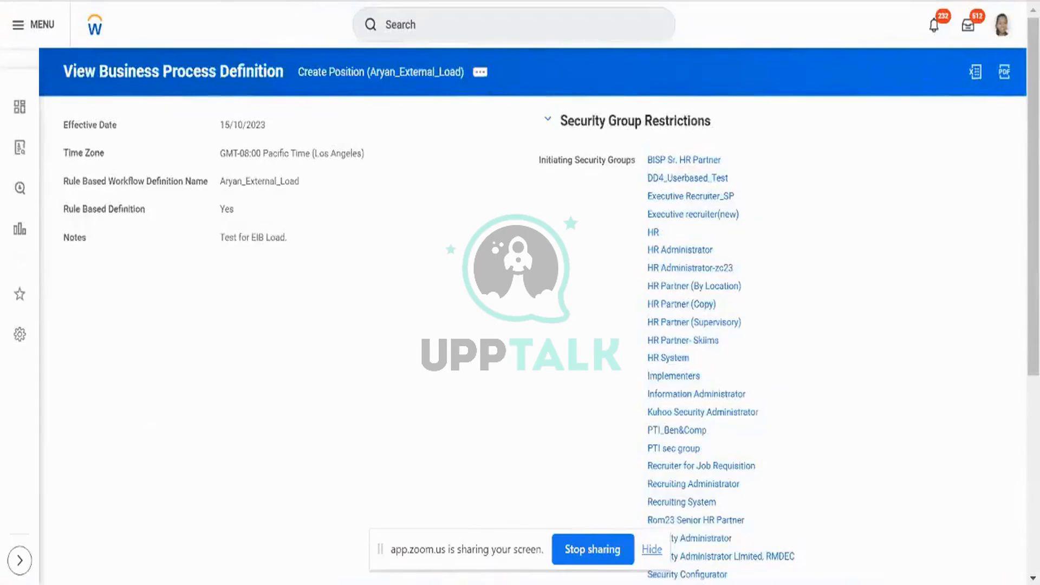
pyautogui.hotkey('ctrl', 'Tab')
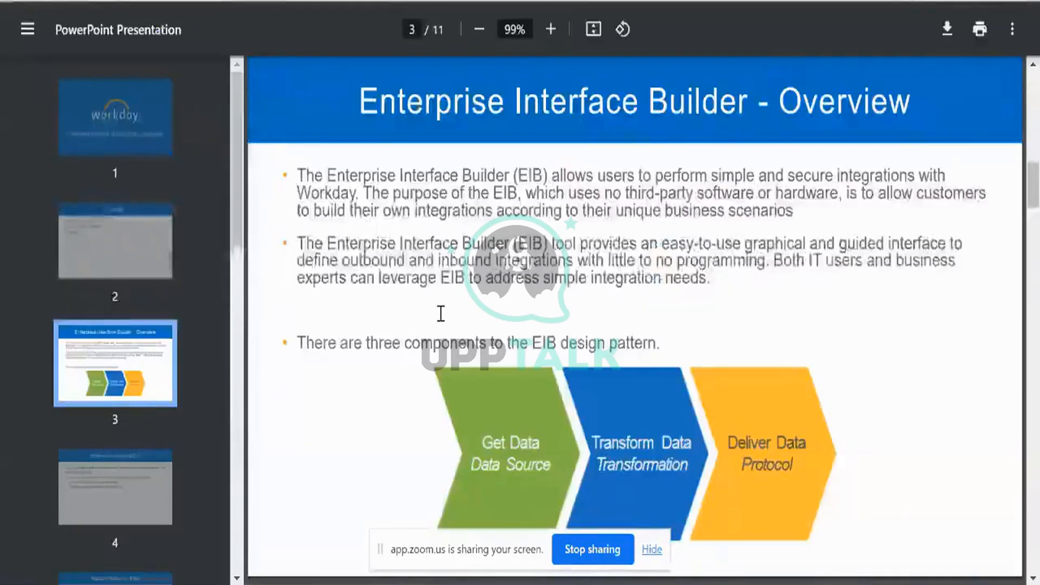
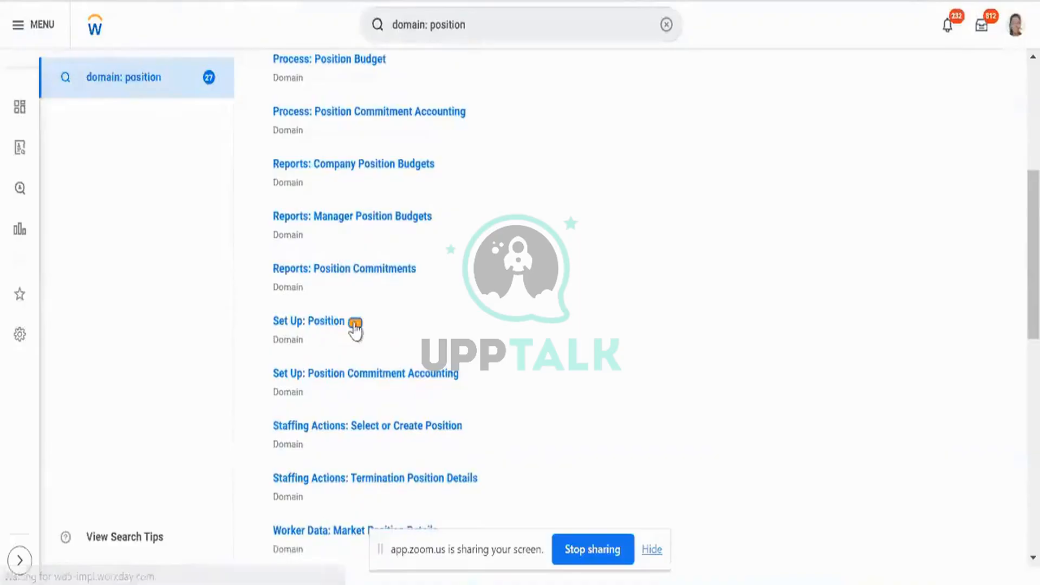
# Open the Set Up: Position domain and its domain security policy.
pyautogui.click(355, 324)
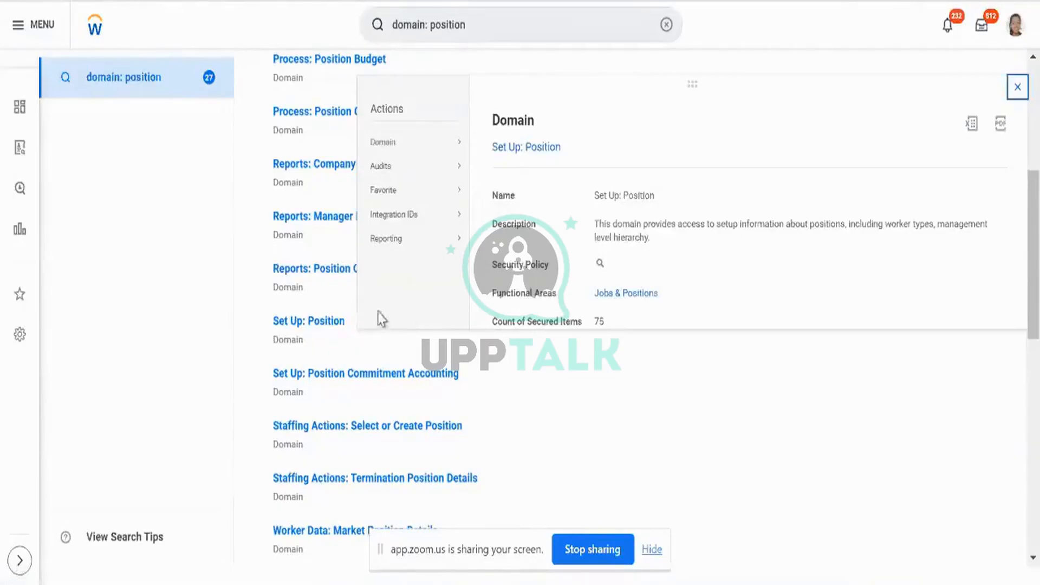
pyautogui.click(297, 324)
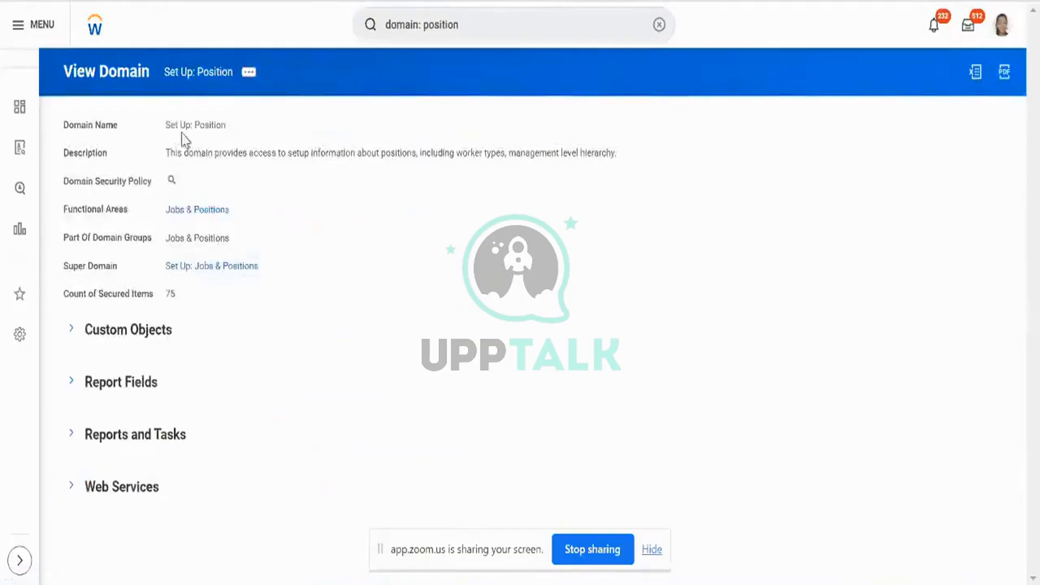
pyautogui.tripleClick(232, 153)
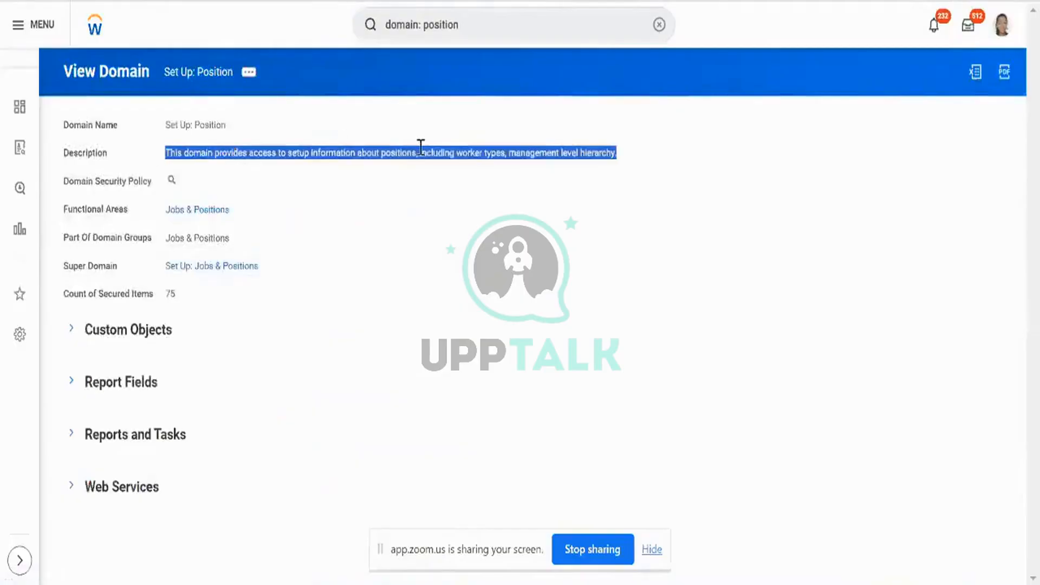
pyautogui.click(172, 181)
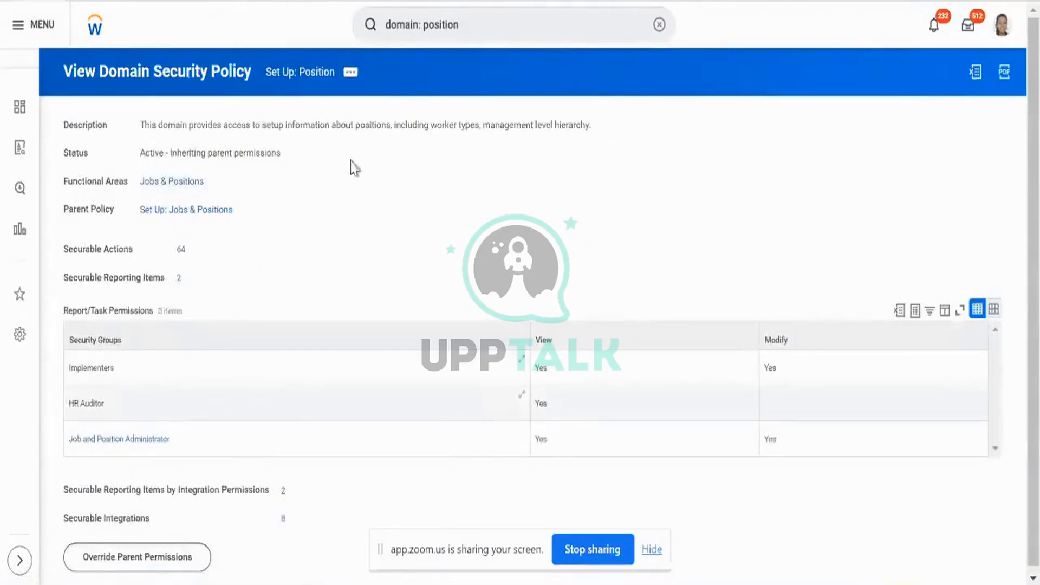
pyautogui.scroll(-1, 363, 206)
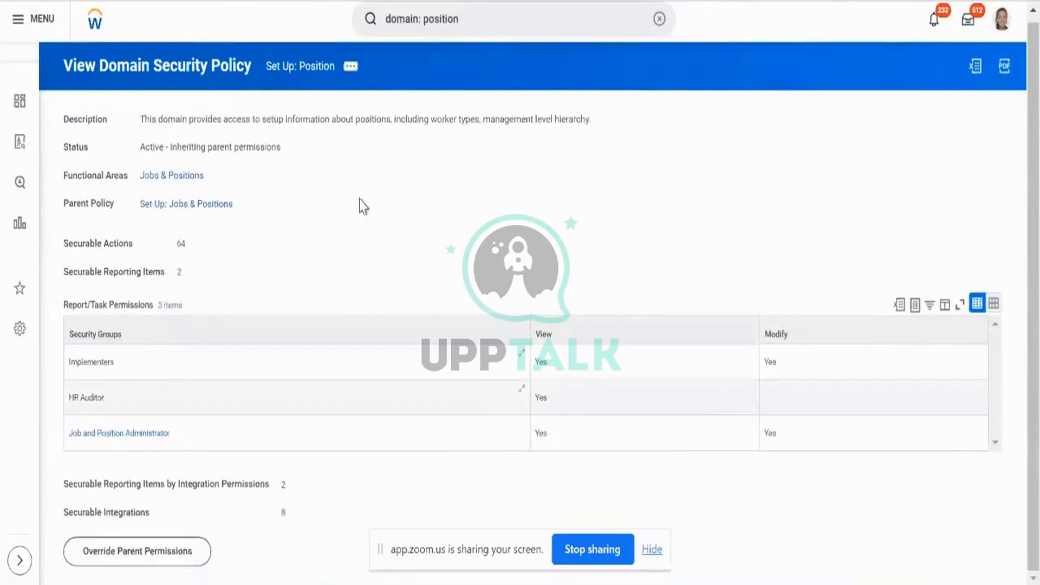
# Review the domain's 64 securable actions, then return to the domain search results.
pyautogui.click(349, 75)
pyautogui.moveTo(407, 128)
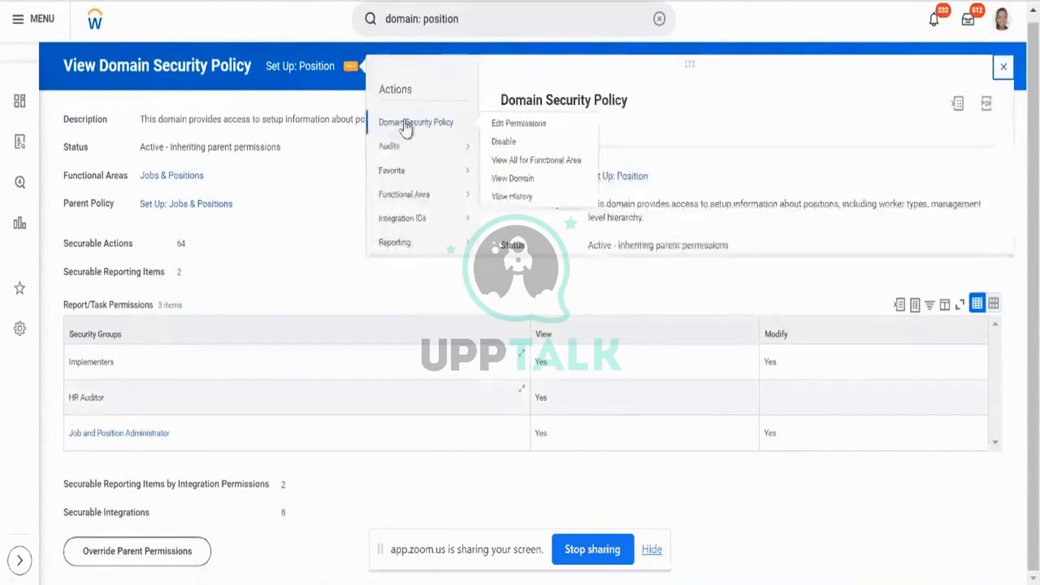
pyautogui.click(183, 244)
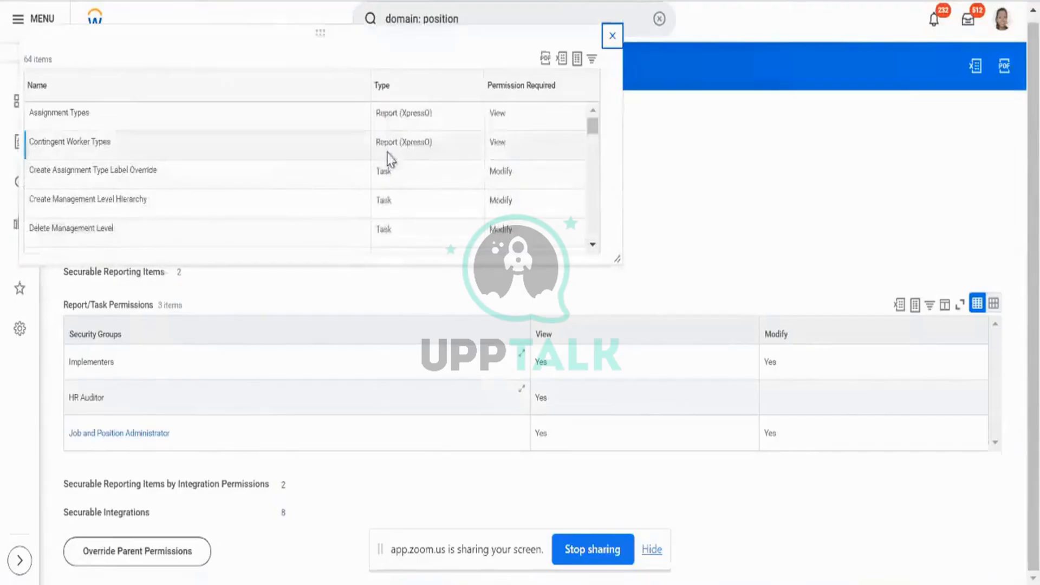
pyautogui.scroll(-5, 389, 160)
pyautogui.scroll(-10, 388, 160)
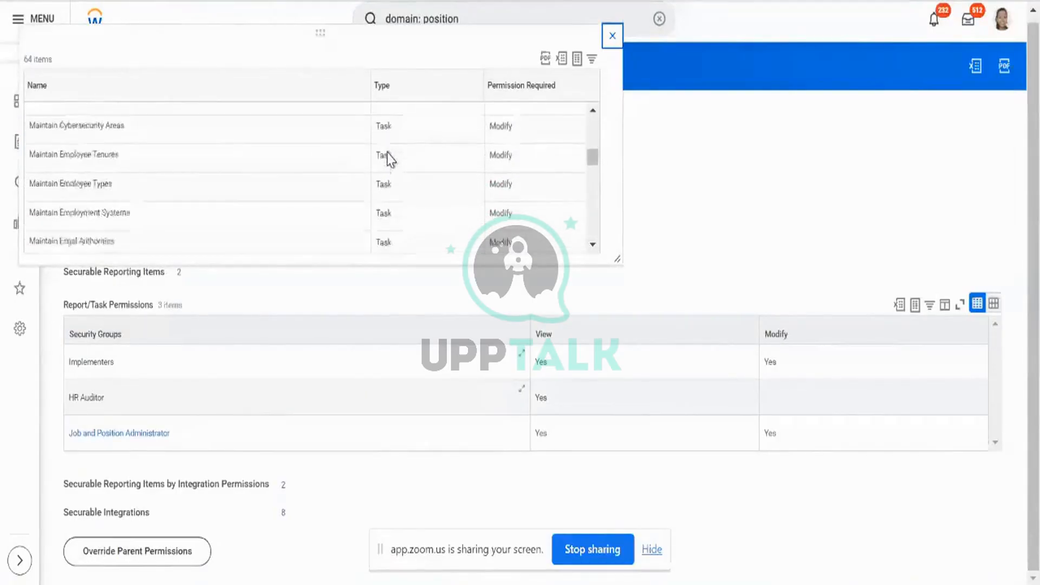
pyautogui.scroll(-10, 389, 160)
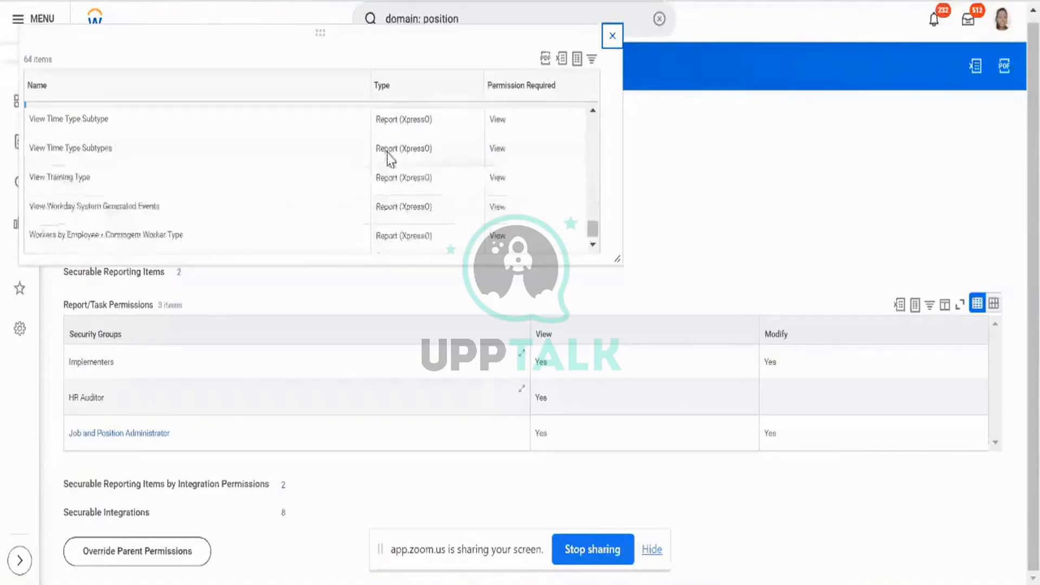
pyautogui.click(612, 35)
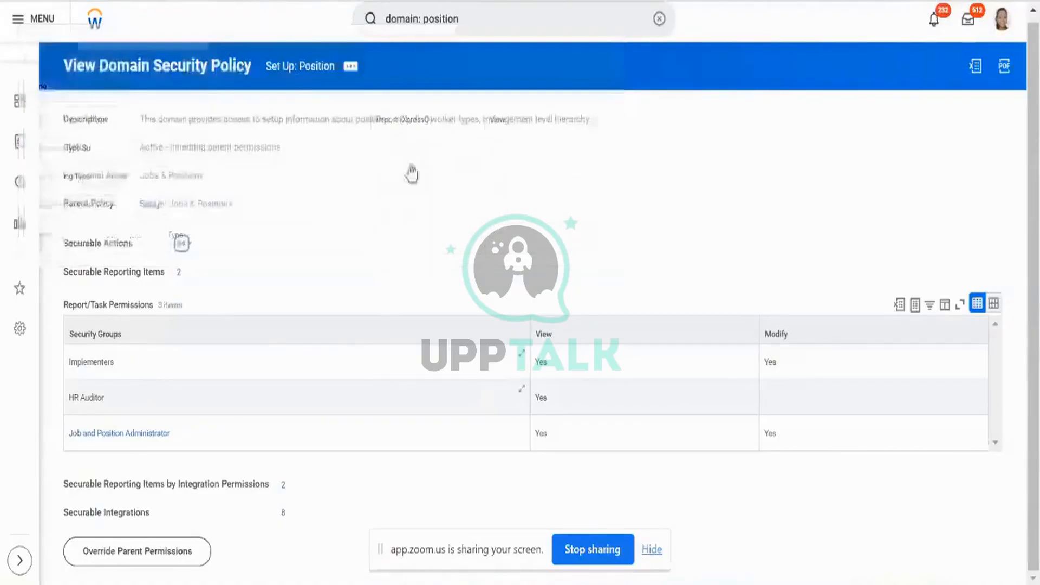
pyautogui.hotkey('alt', 'Left')
pyautogui.hotkey('alt', 'Left')
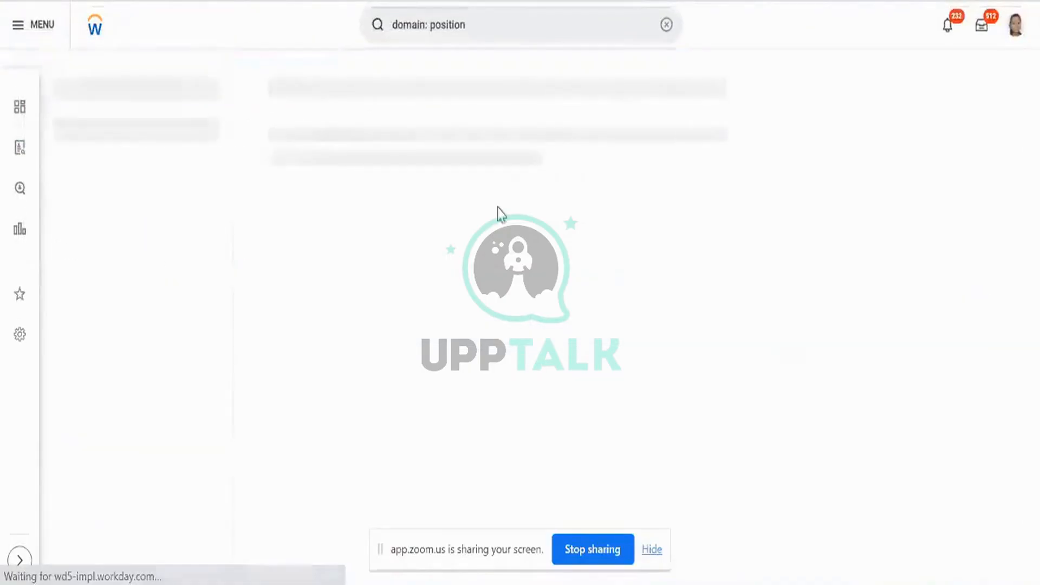
# Search the domains for 'create' to find Create Position domains.
pyautogui.scroll(-10, 521, 240)
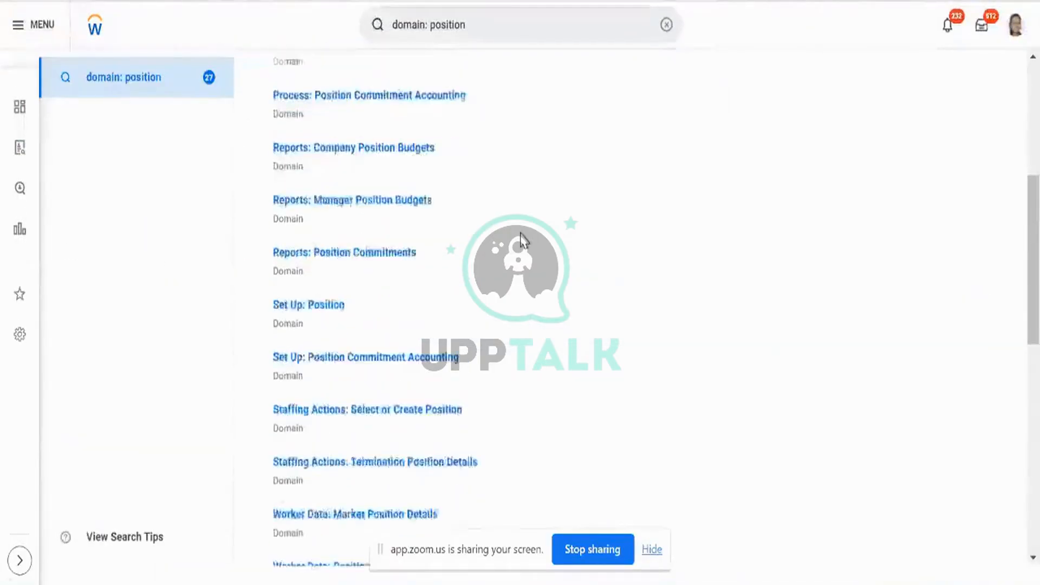
pyautogui.scroll(-5, 521, 240)
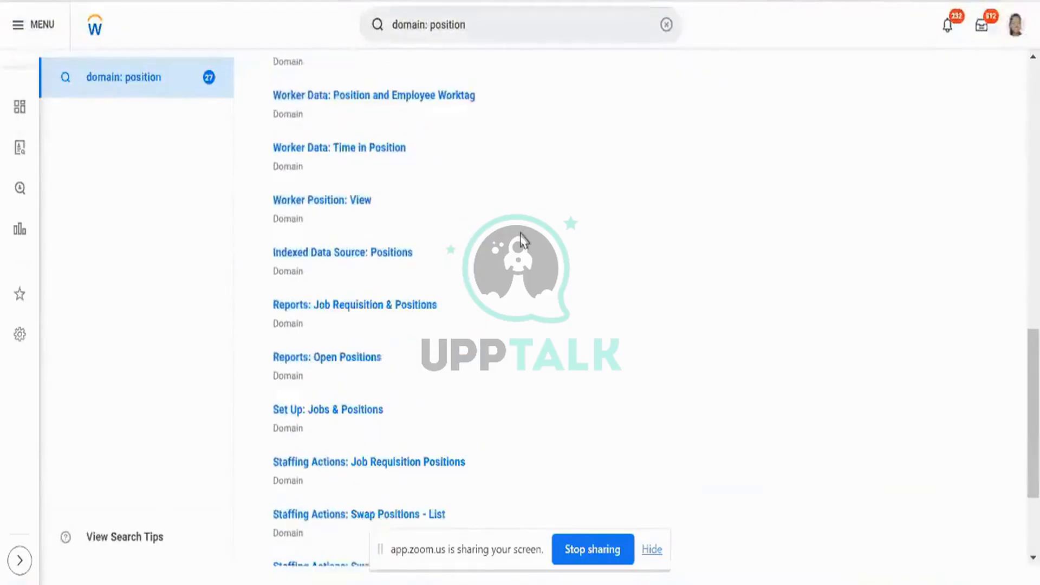
pyautogui.scroll(-1, 521, 240)
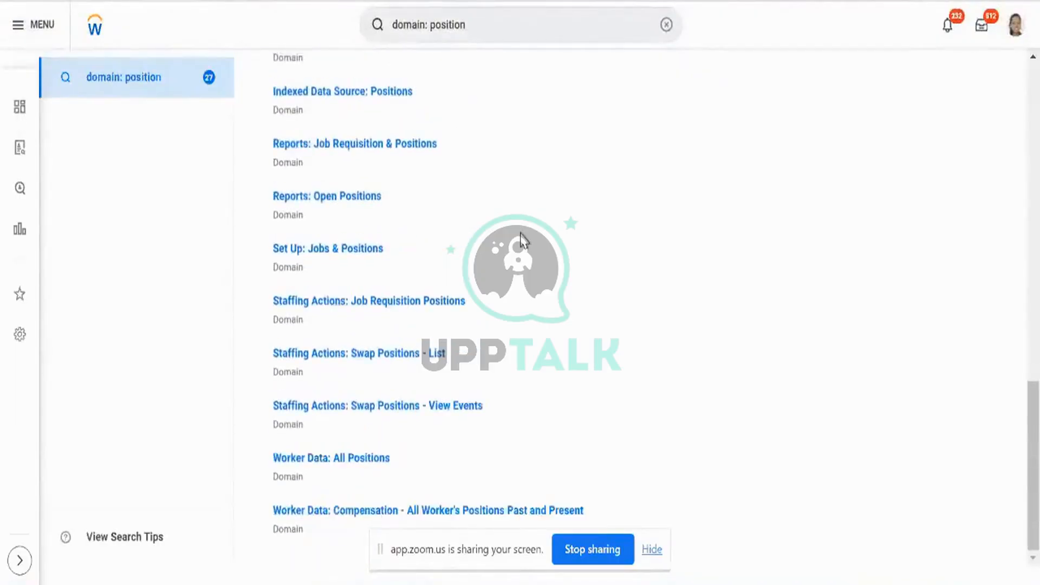
pyautogui.click(427, 24)
pyautogui.write('create')
pyautogui.press('Return')
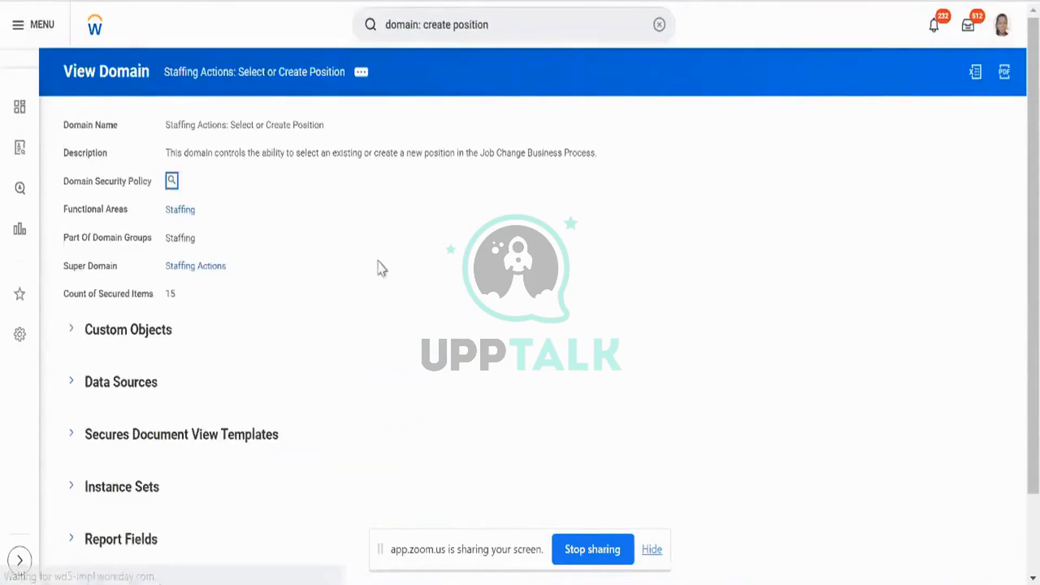
# Review the 6 securable actions of the matching Create Position domain.
pyautogui.scroll(-1, 378, 261)
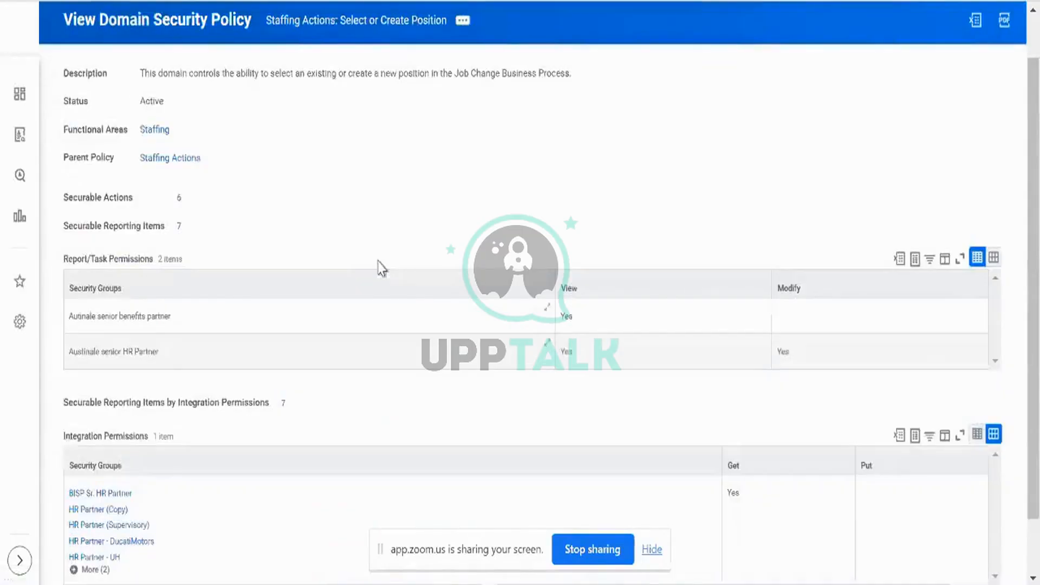
pyautogui.scroll(-1, 378, 267)
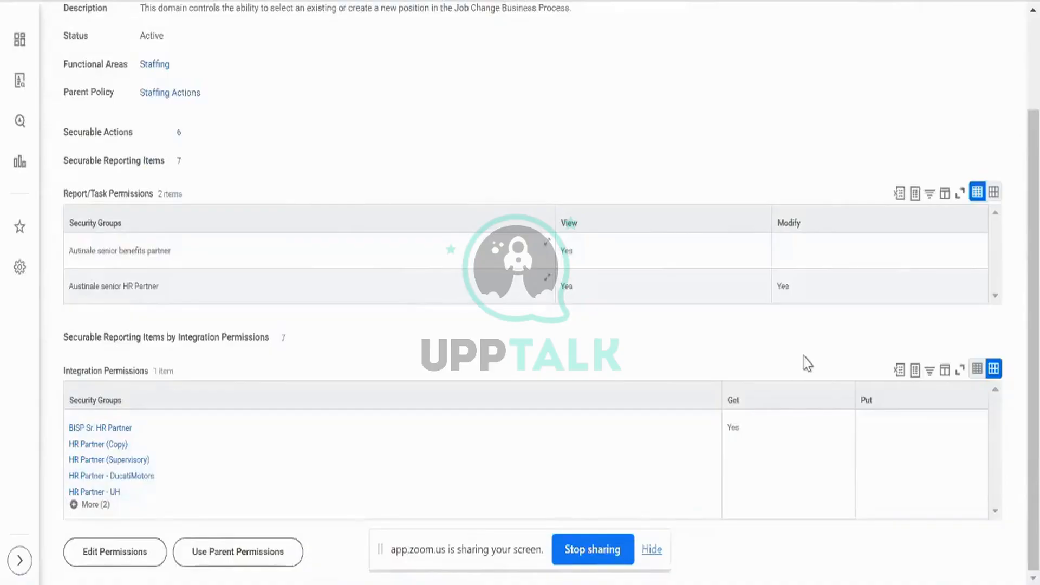
pyautogui.scroll(2, 420, 172)
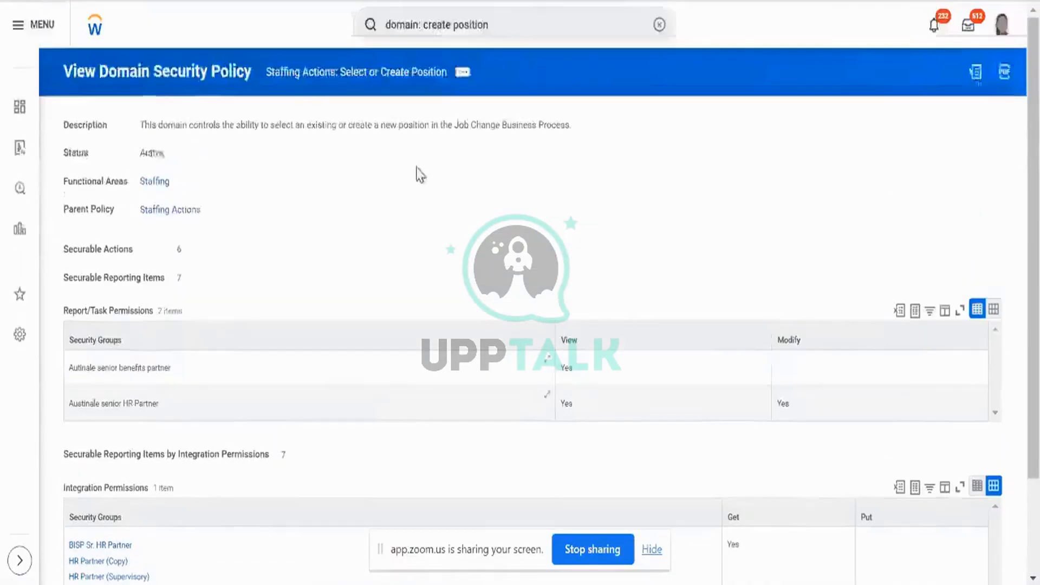
pyautogui.click(179, 250)
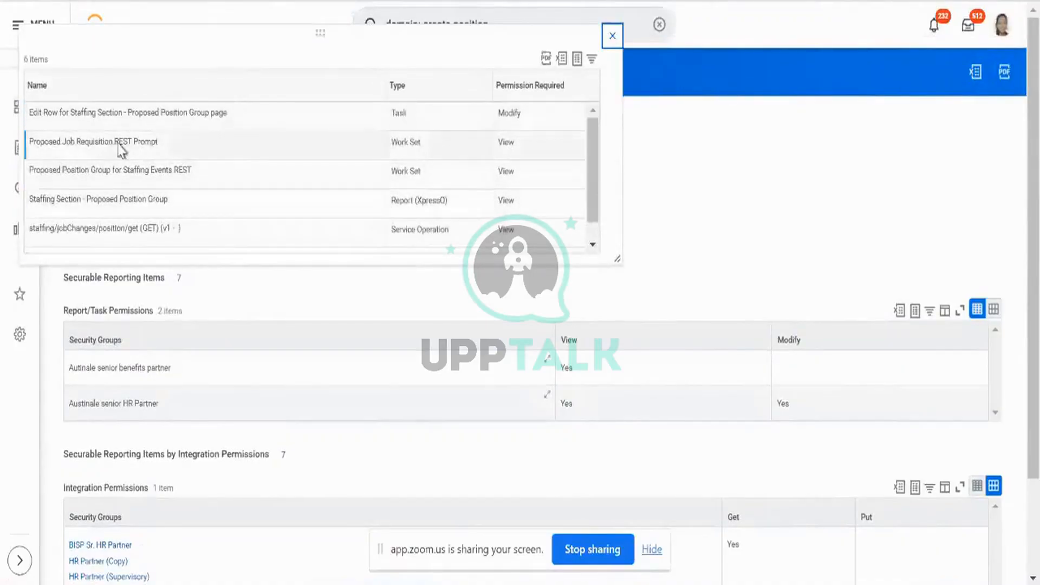
pyautogui.scroll(-1, 295, 193)
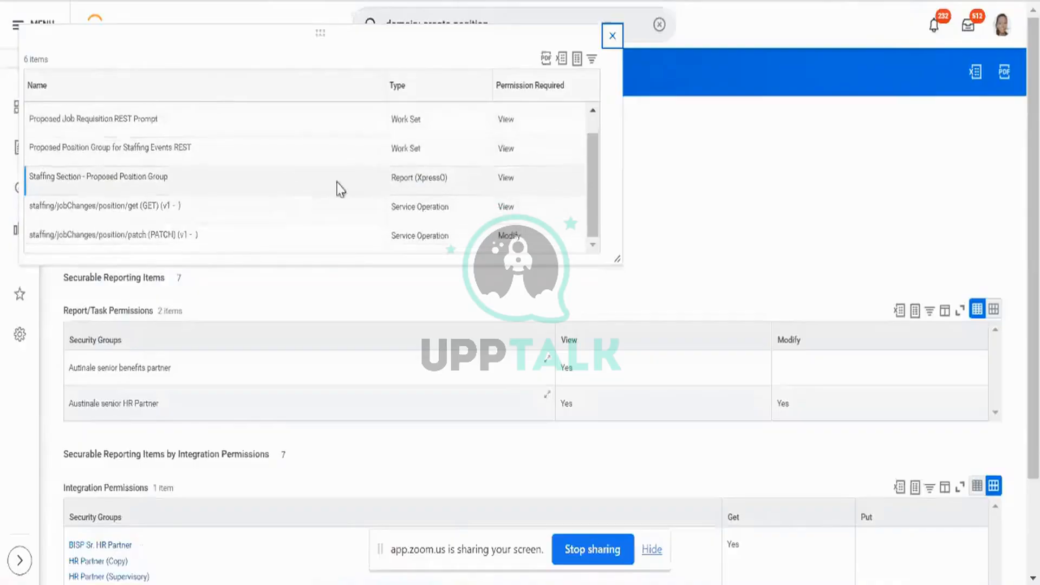
pyautogui.scroll(1, 450, 157)
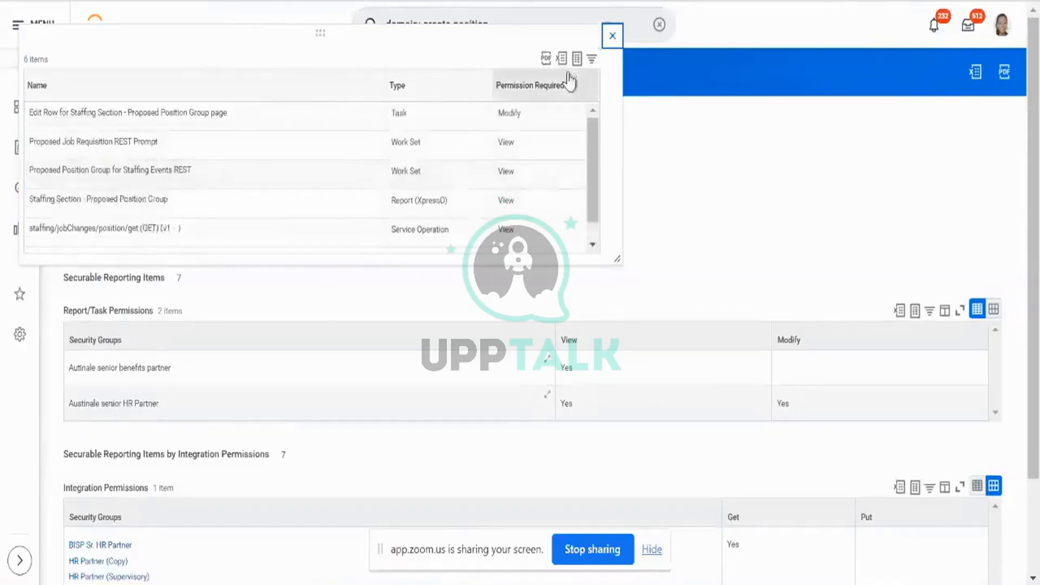
pyautogui.click(607, 43)
pyautogui.scroll(-2, 467, 348)
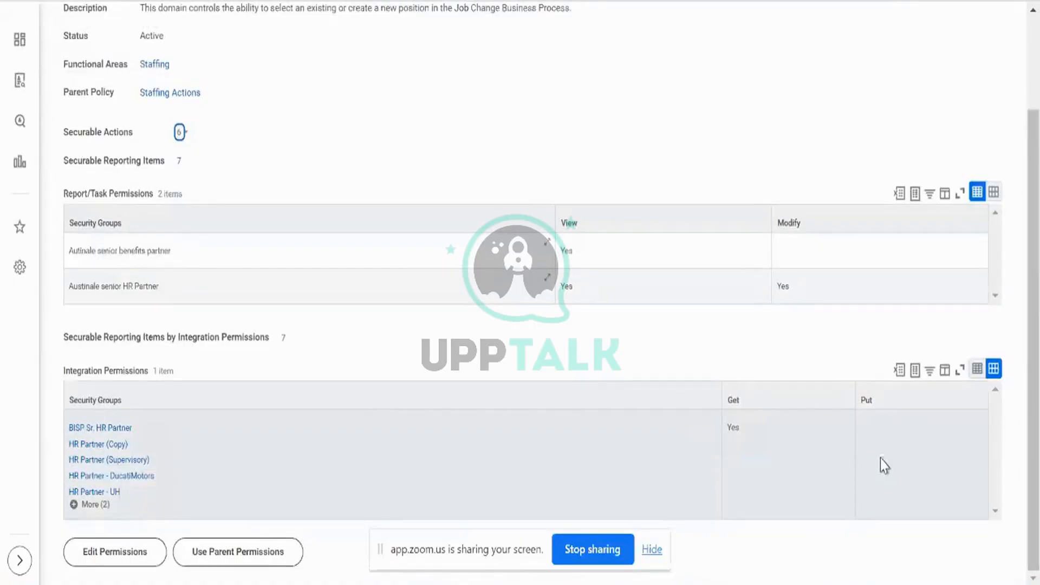
pyautogui.scroll(2, 834, 363)
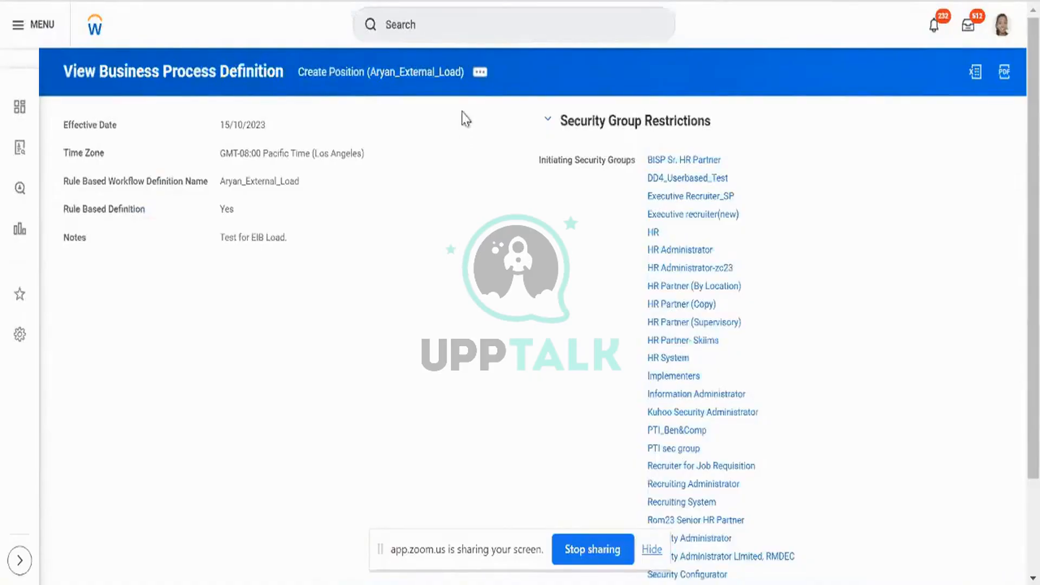
# View the Create Position business process security policy.
pyautogui.click(480, 75)
pyautogui.moveTo(583, 158)
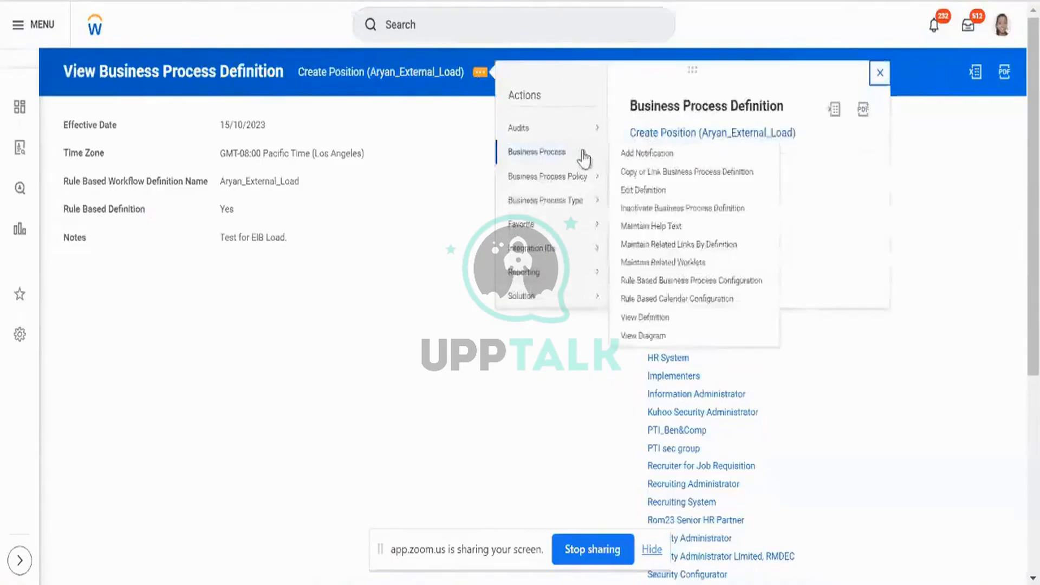
pyautogui.moveTo(585, 176)
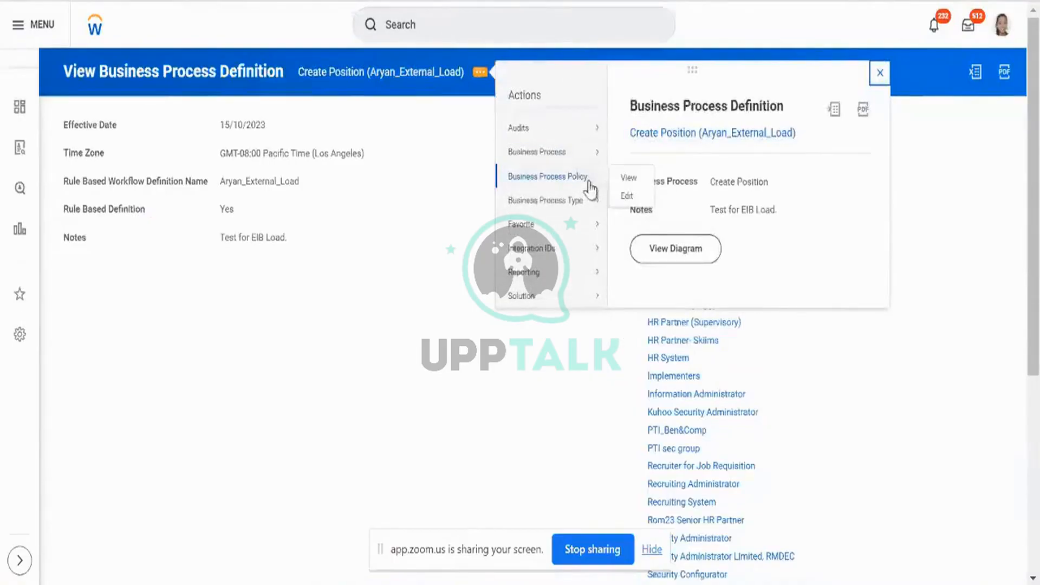
pyautogui.click(628, 180)
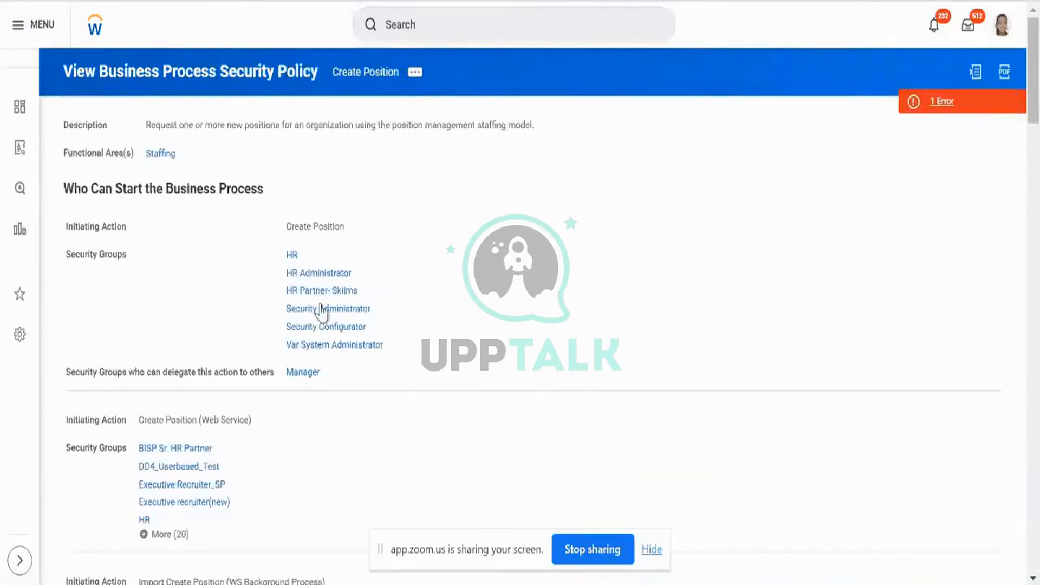
# Highlight the Web Service initiating action and expand its full list of security groups.
pyautogui.moveTo(62, 425); pyautogui.dragTo(203, 536)
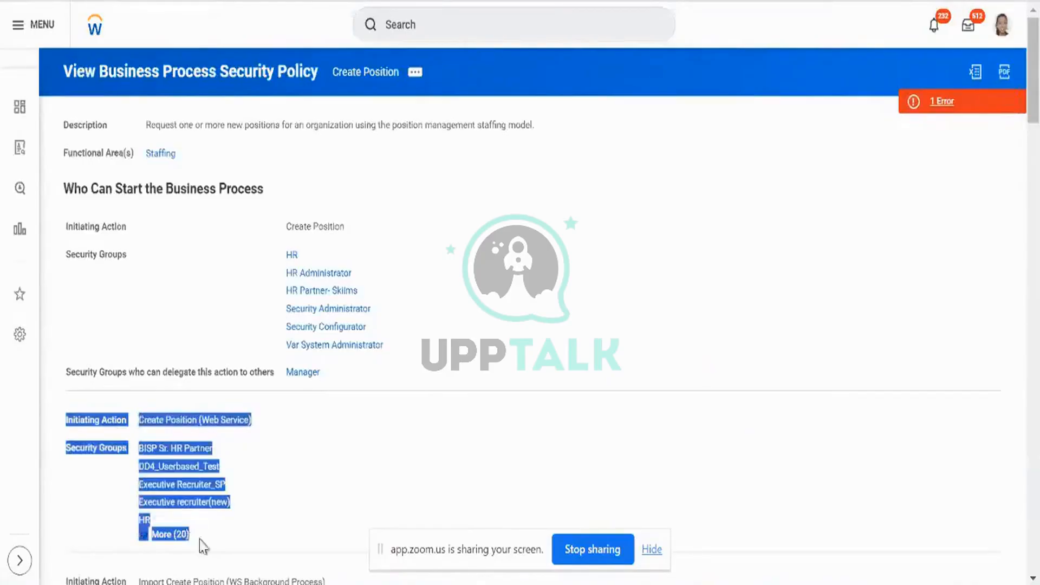
pyautogui.click(183, 535)
pyautogui.scroll(-6, 370, 494)
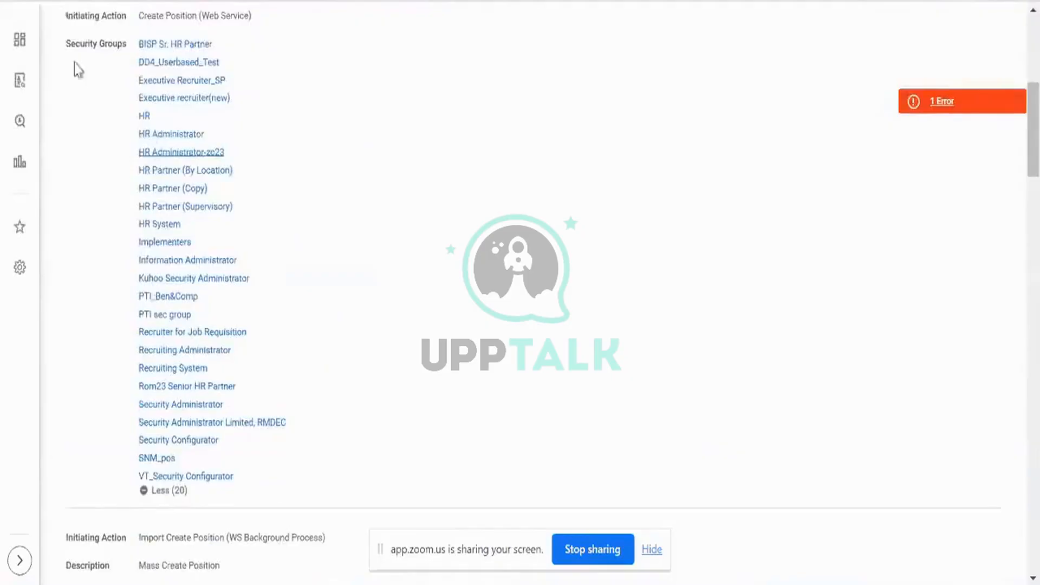
pyautogui.scroll(6, 79, 108)
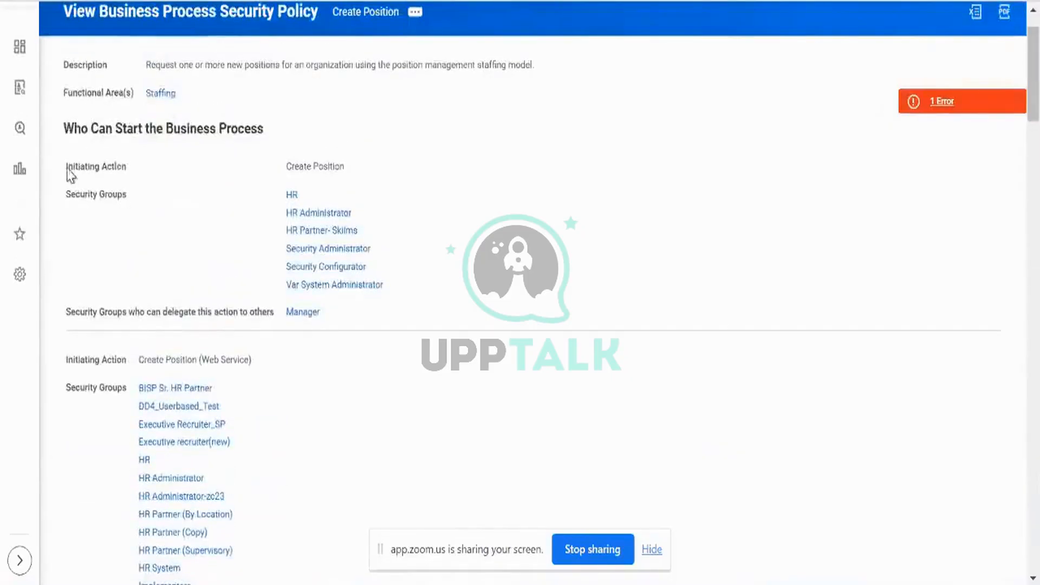
# Highlight the Initiating Action label and the Create Position initiating action.
pyautogui.tripleClick(67, 171)
pyautogui.click(317, 182)
pyautogui.tripleClick(314, 174)
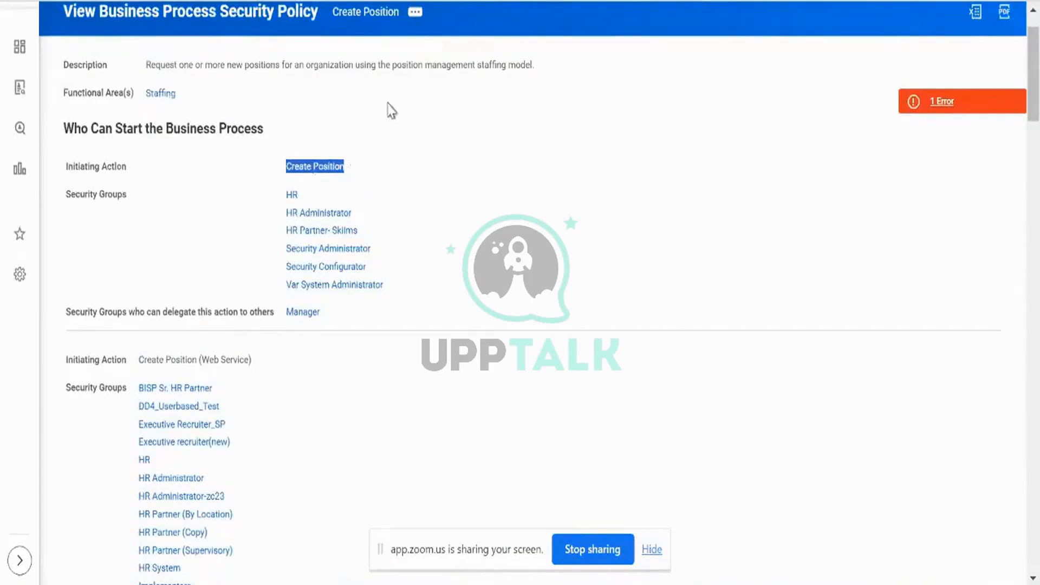
pyautogui.scroll(-1, 210, 226)
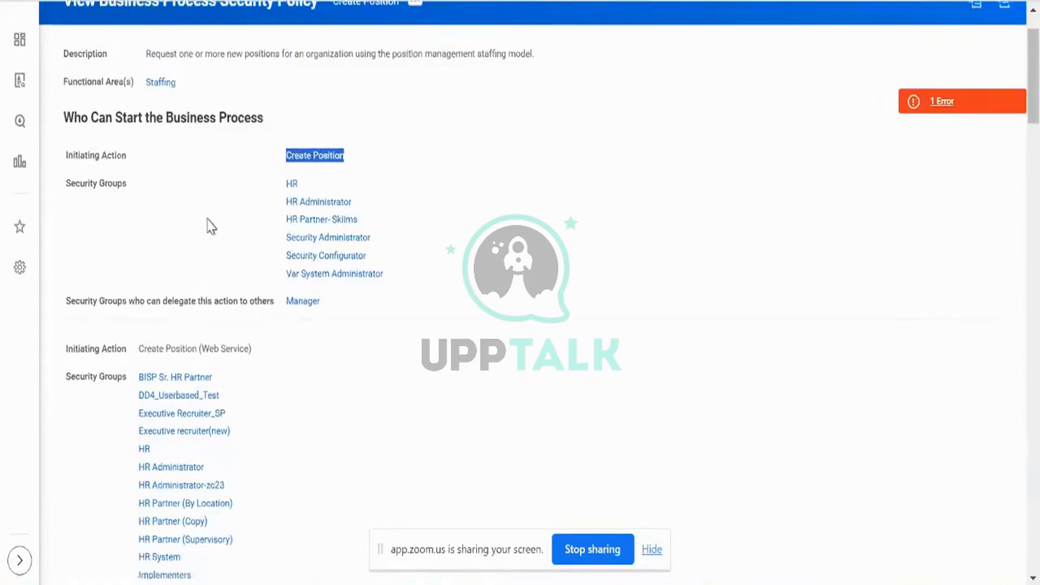
pyautogui.scroll(-3, 211, 226)
pyautogui.click(61, 265)
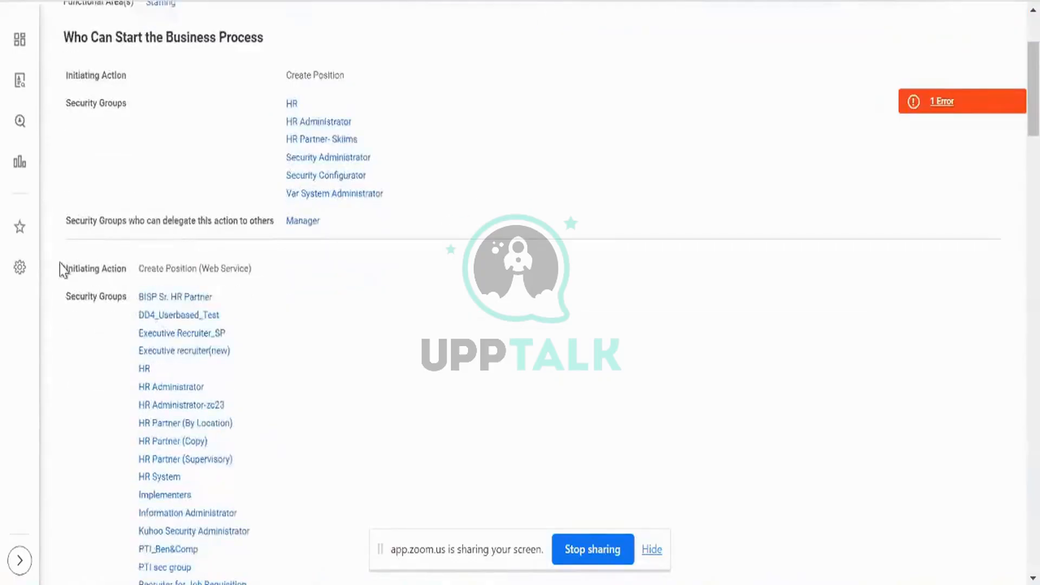
# Highlight all security groups permitted to initiate Create Position (Web Service).
pyautogui.moveTo(60, 264); pyautogui.dragTo(281, 498)
pyautogui.scroll(-2, 281, 499)
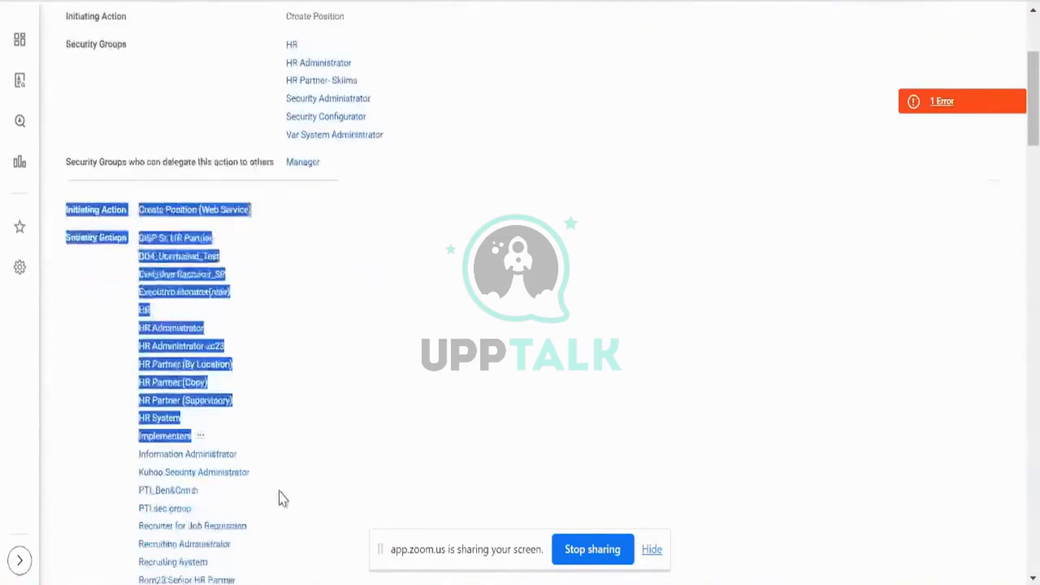
pyautogui.scroll(-4, 280, 498)
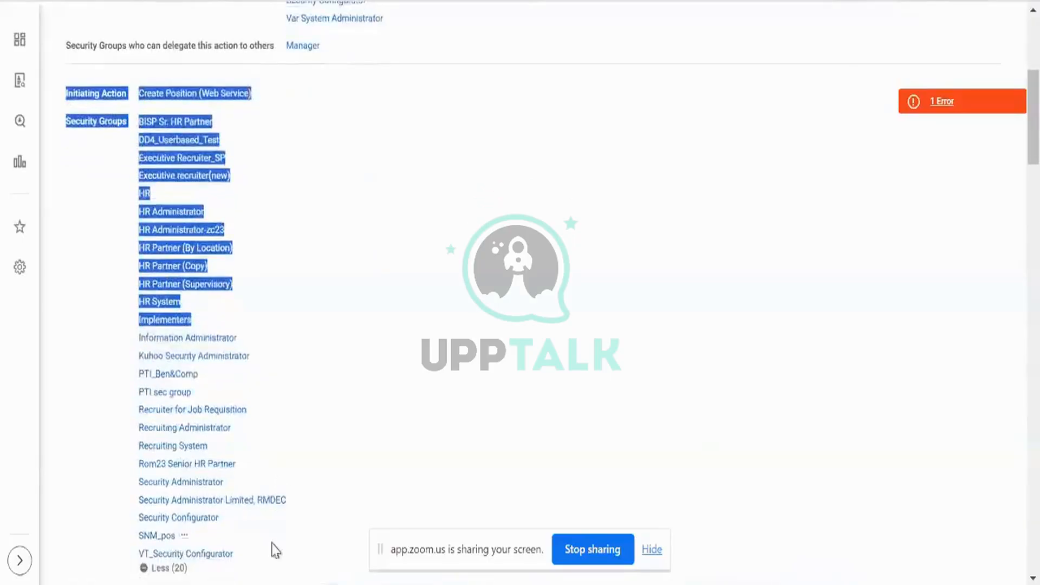
pyautogui.moveTo(275, 550); pyautogui.dragTo(268, 571)
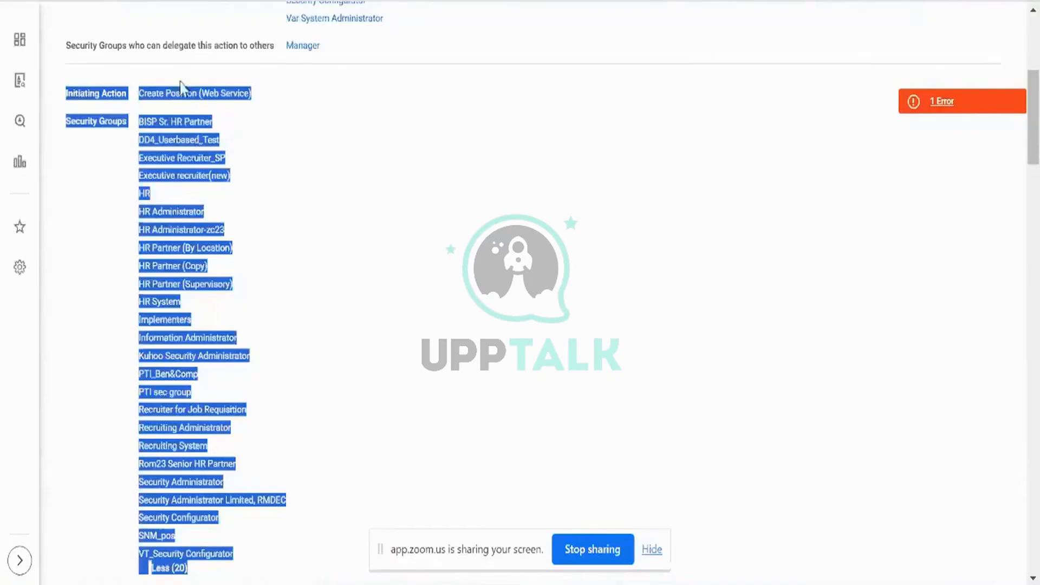
pyautogui.scroll(1, 347, 293)
pyautogui.scroll(4, 344, 287)
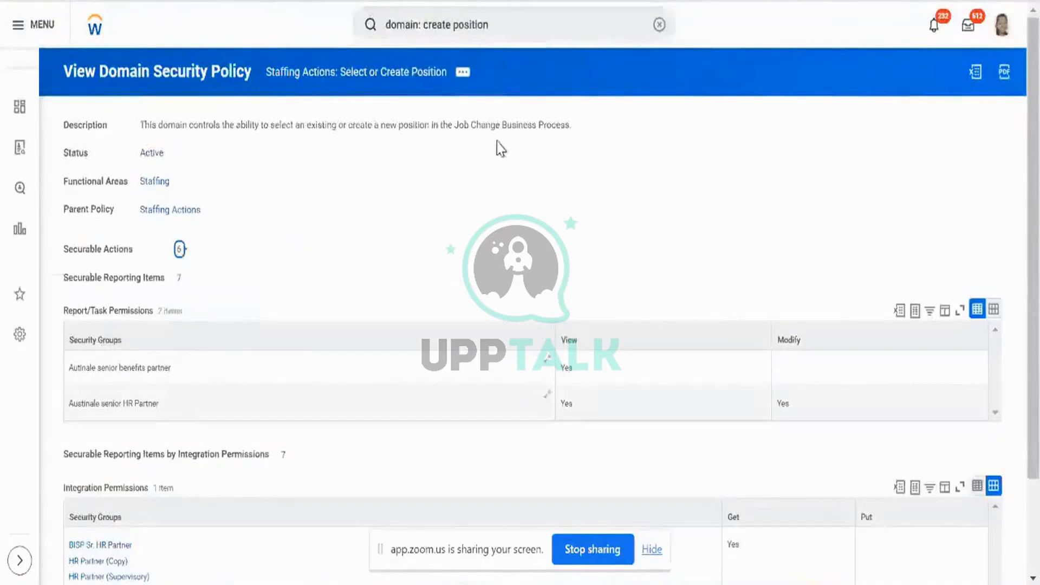
# Scroll down the Create Position security policy to its initiating groups.
pyautogui.scroll(-2, 433, 271)
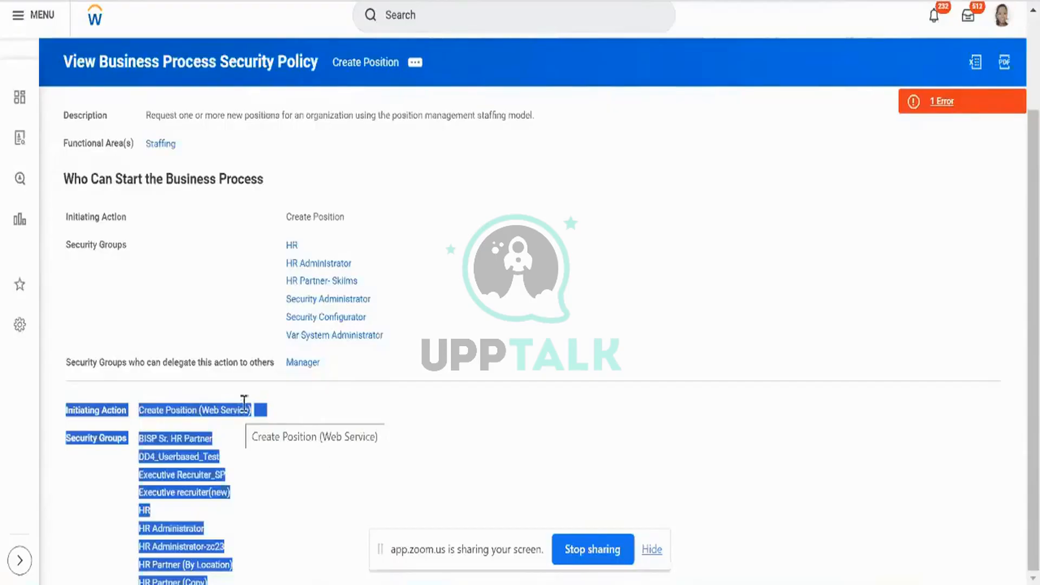
# Scroll through the security groups permitted to initiate Create Position (Web Service).
pyautogui.scroll(-2, 349, 499)
pyautogui.scroll(-2, 349, 499)
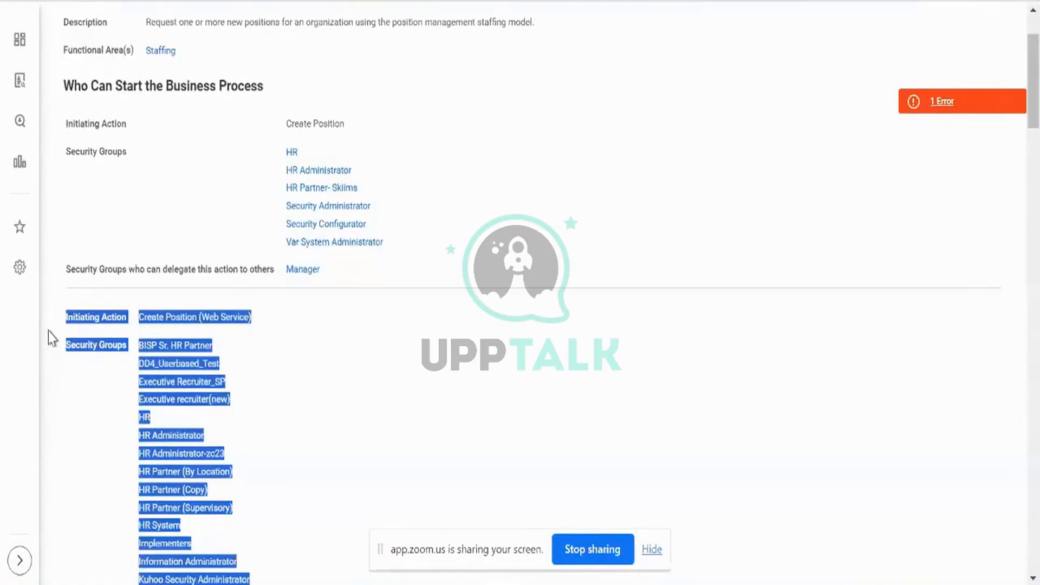
pyautogui.scroll(-2, 49, 331)
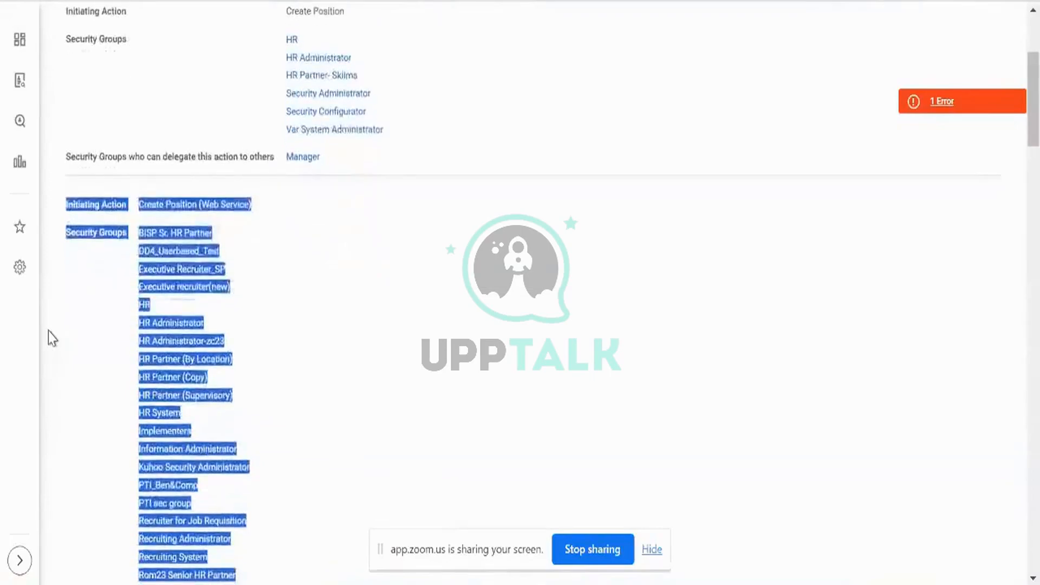
pyautogui.scroll(-1, 48, 330)
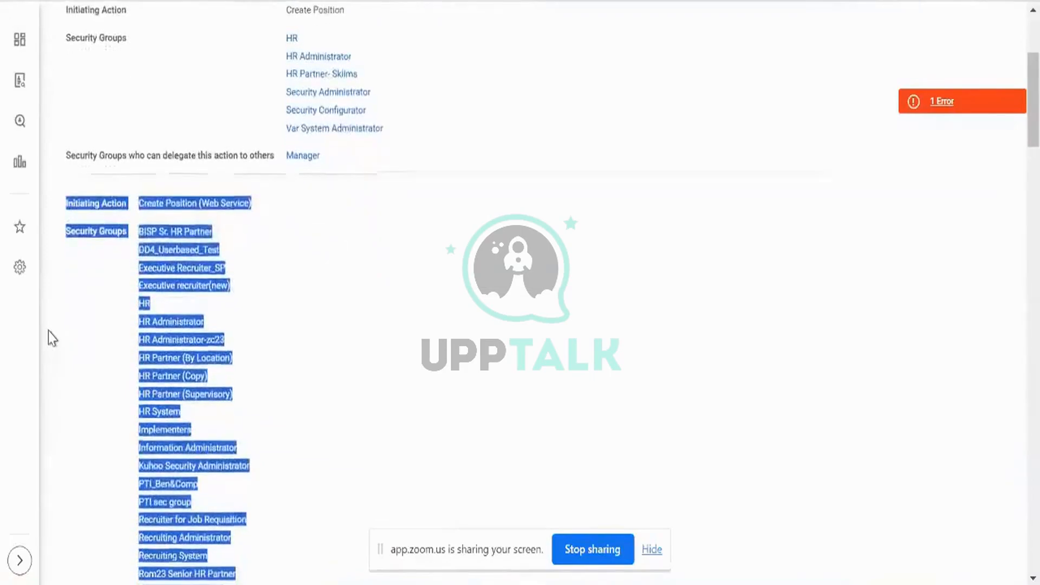
pyautogui.scroll(-1, 48, 330)
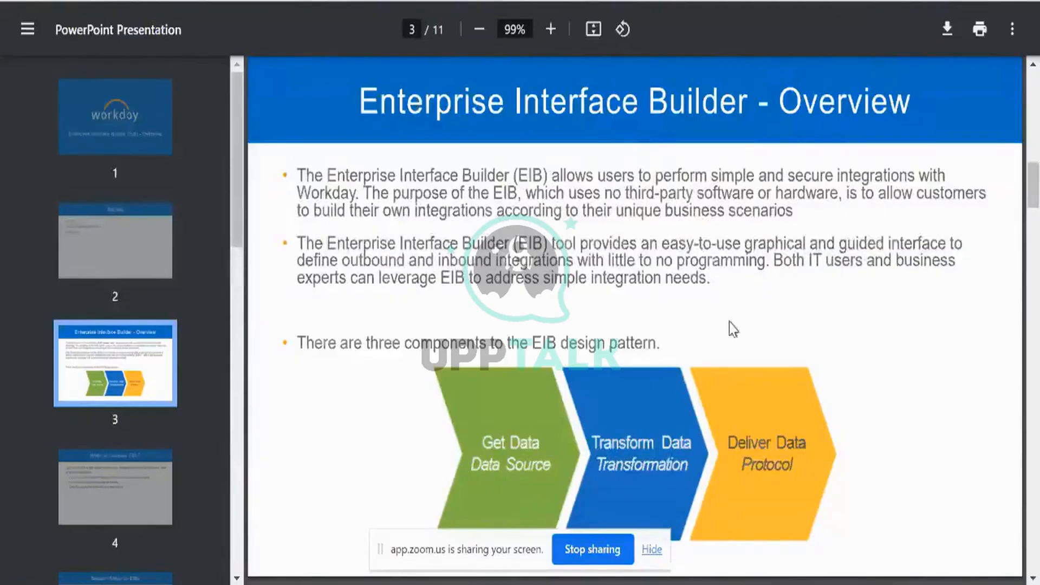
pyautogui.scroll(1, 827, 360)
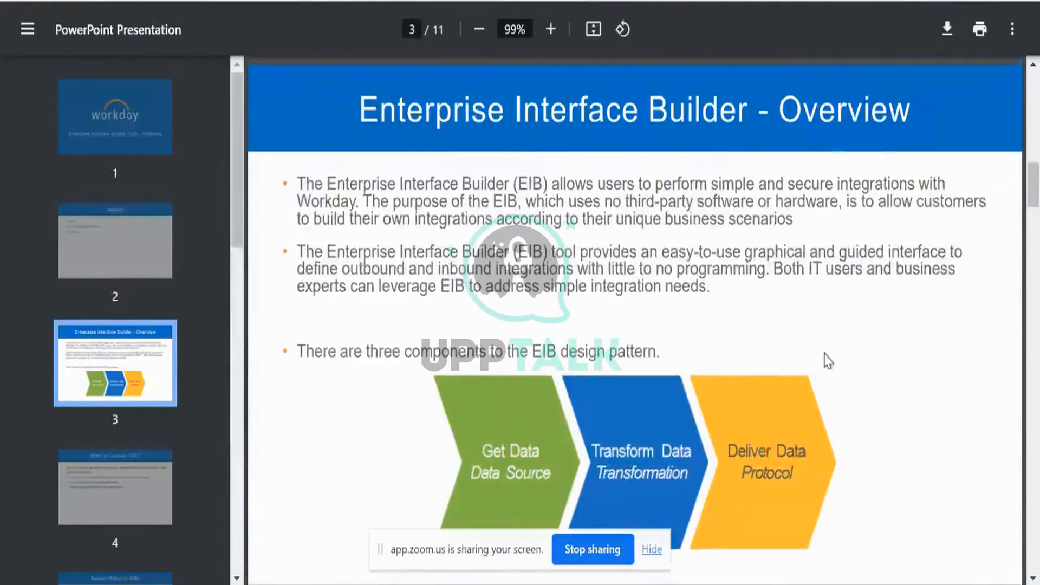
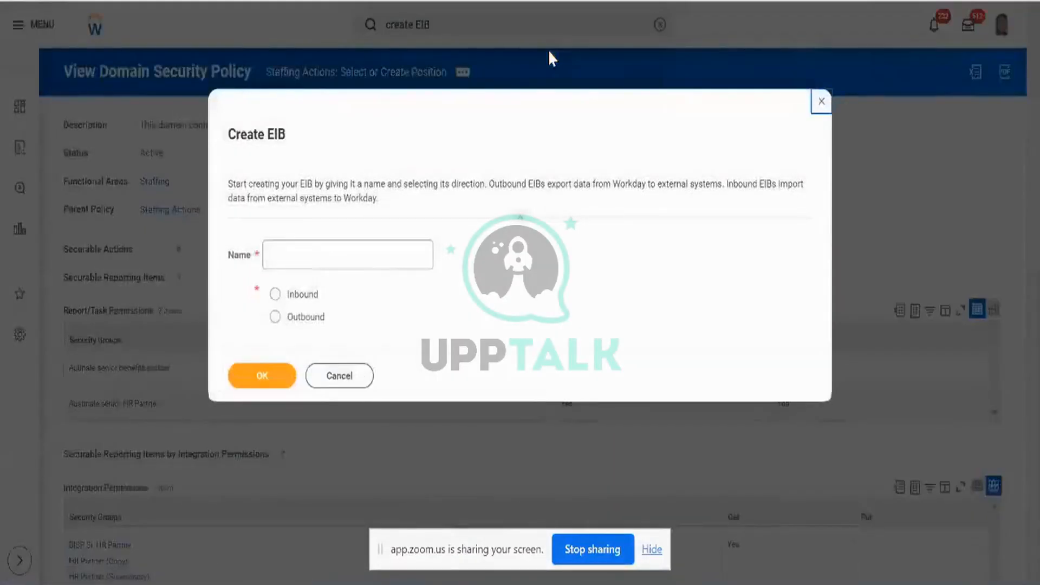
# Name the new EIB '<user's name>_Create_Position_Inbound_EIB', make it Inbound, and confirm.
pyautogui.click(411, 257)
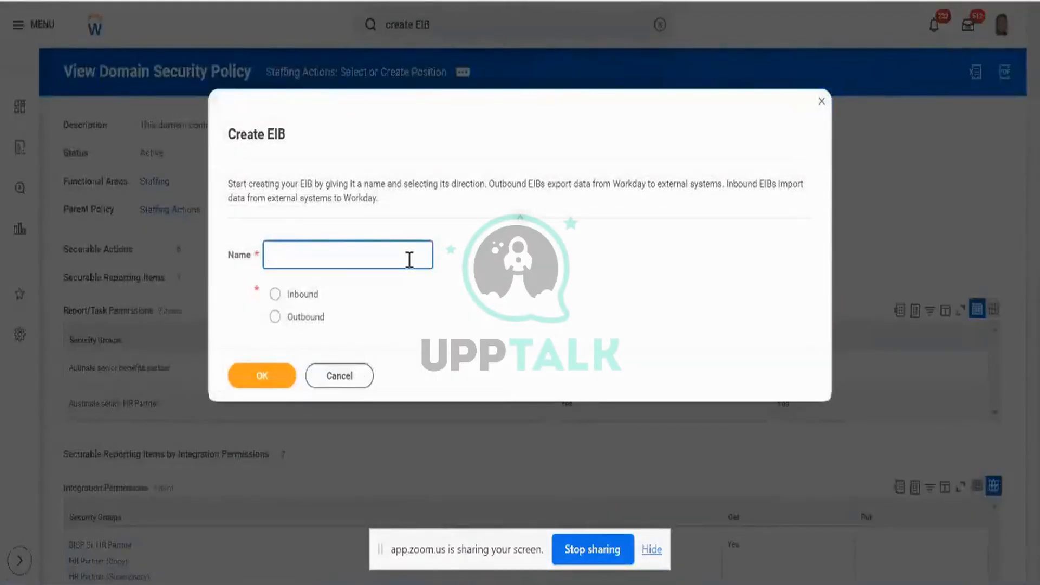
pyautogui.write('Aryan_Create_Inbound_')
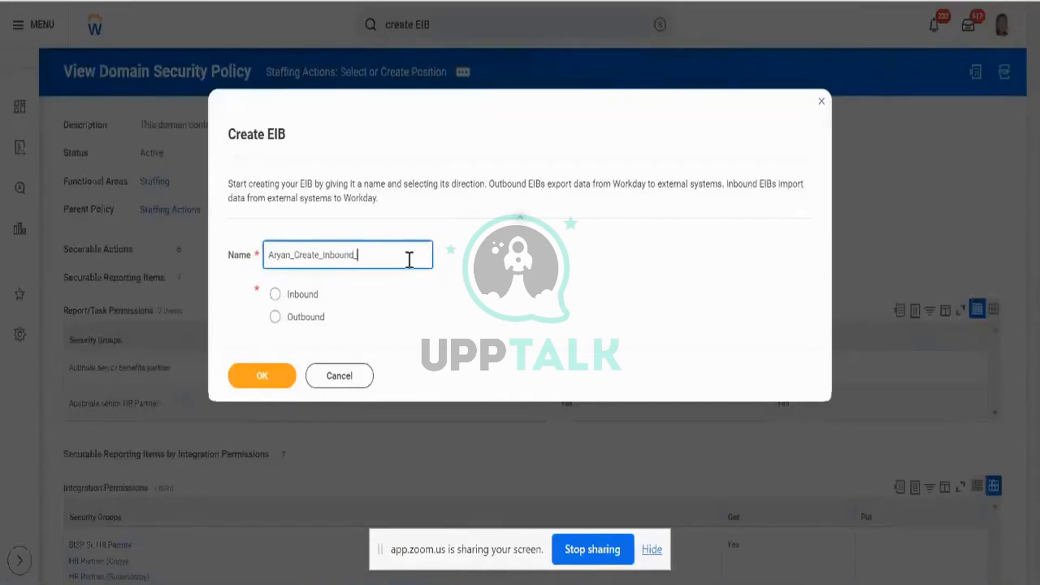
pyautogui.write('EIB')
pyautogui.press('Right')
pyautogui.press('Right')
pyautogui.press('Right')
pyautogui.press('Right')
pyautogui.press('Right')
pyautogui.press('Right')
pyautogui.press('Right')
pyautogui.press('Right')
pyautogui.press('Right')
pyautogui.press('Right')
pyautogui.press('Right')
pyautogui.press('Right')
pyautogui.write('_PO')
pyautogui.press('BackSpace')
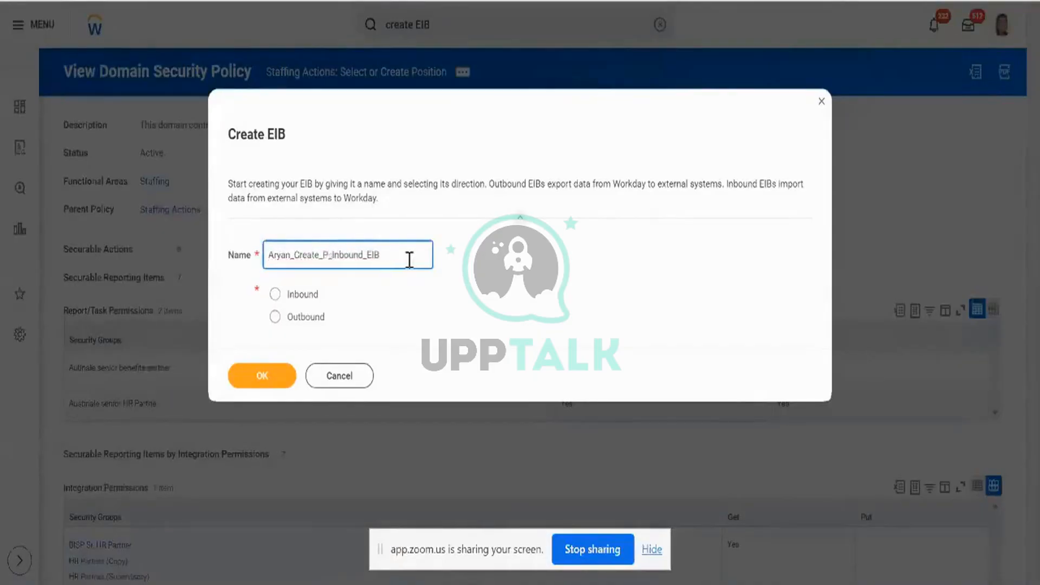
pyautogui.write('osition')
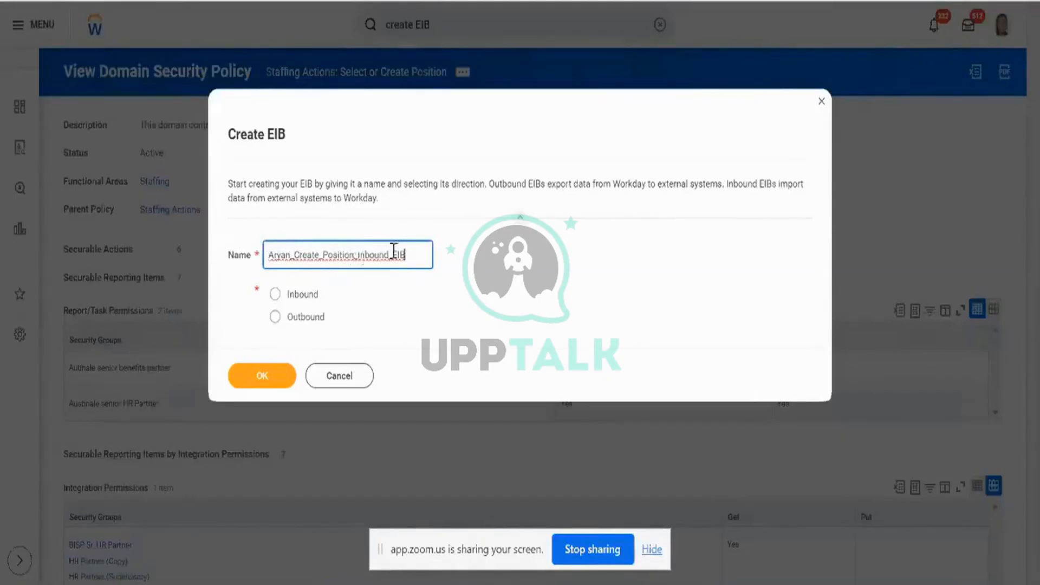
pyautogui.click(276, 295)
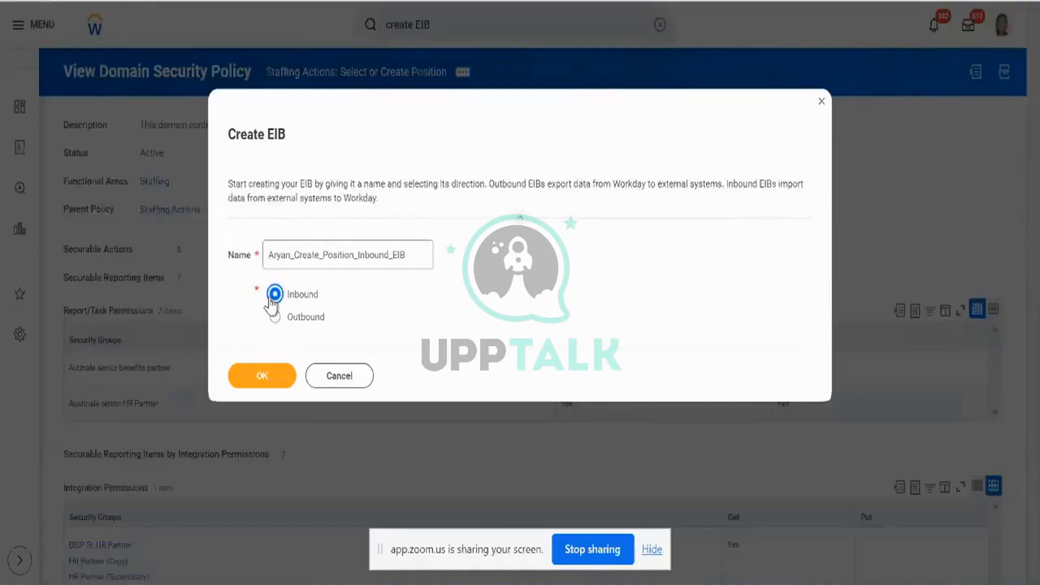
pyautogui.click(272, 387)
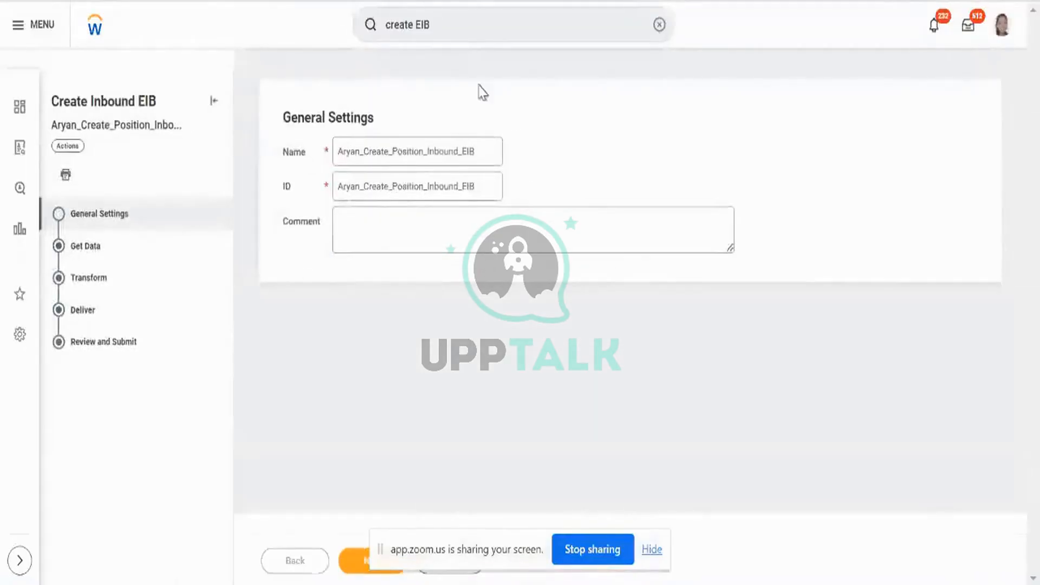
# Add the comment 'Test EIB' and continue to the Get Data step.
pyautogui.click(426, 224)
pyautogui.write('Test EIB')
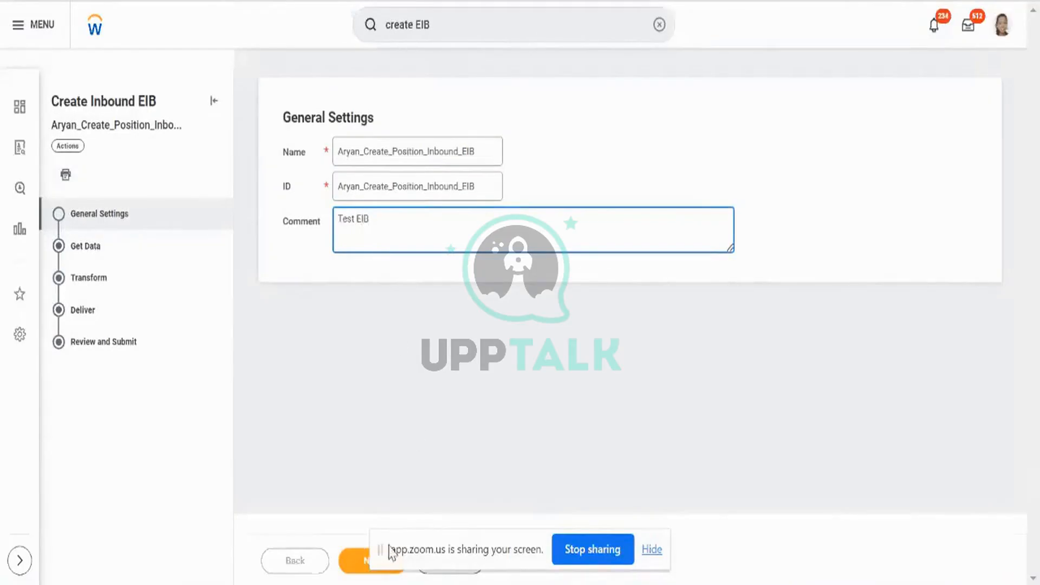
pyautogui.moveTo(387, 550); pyautogui.dragTo(670, 380)
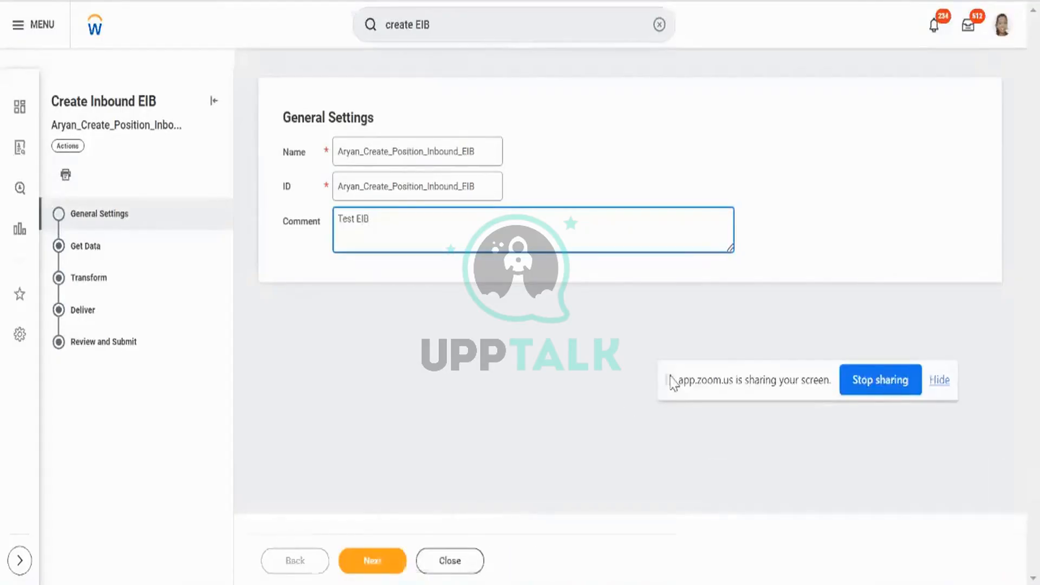
pyautogui.click(387, 558)
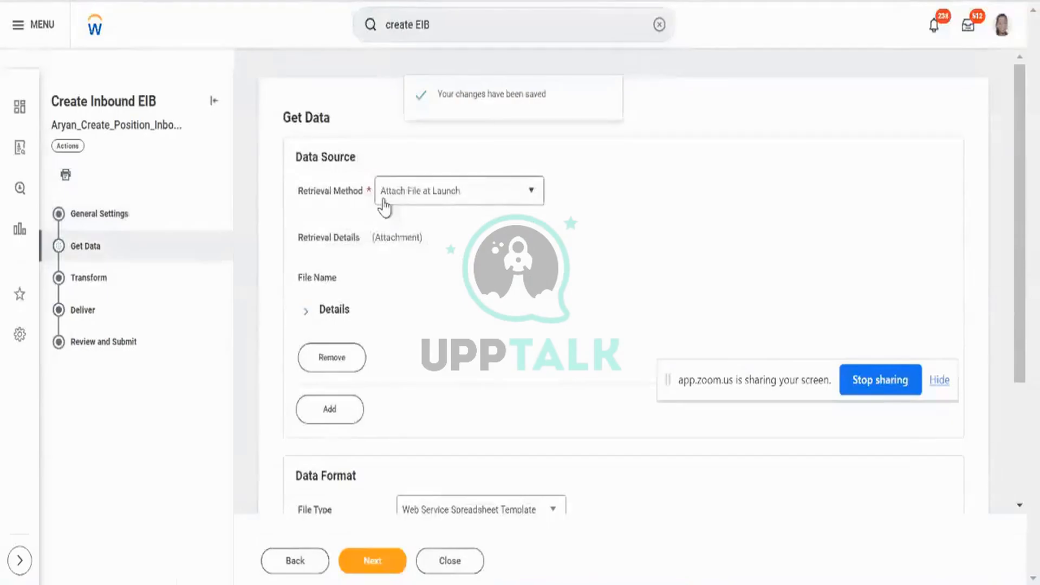
# Set the retrieval method to Attach File at Launch and expand its attachment details.
pyautogui.click(385, 205)
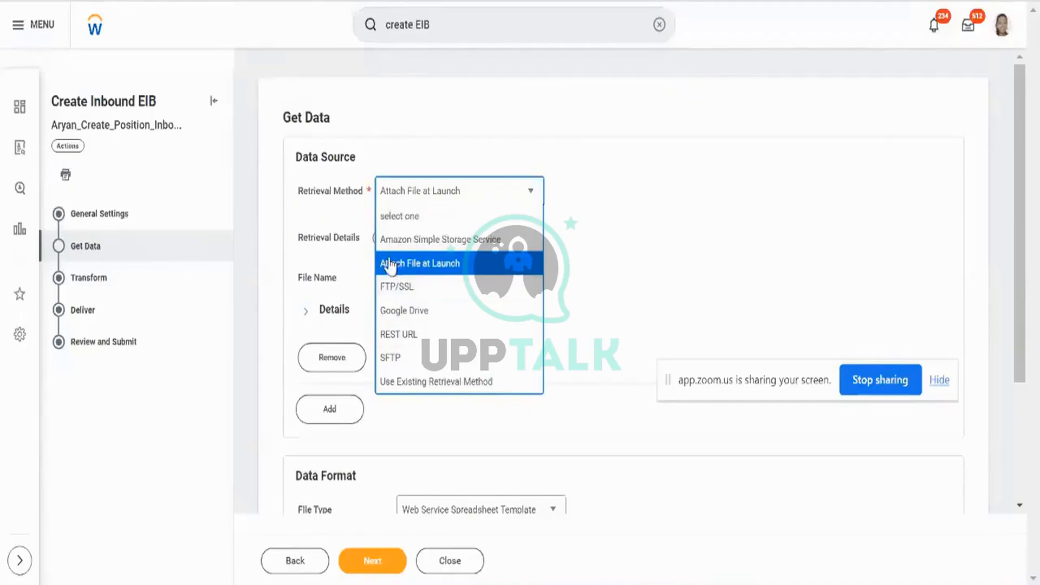
pyautogui.click(474, 266)
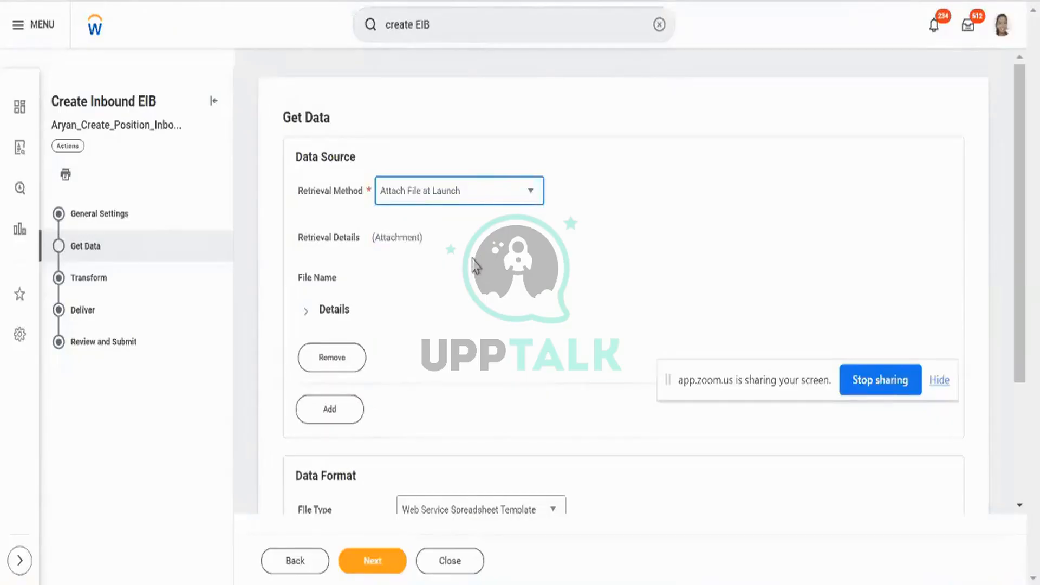
pyautogui.scroll(-1, 474, 265)
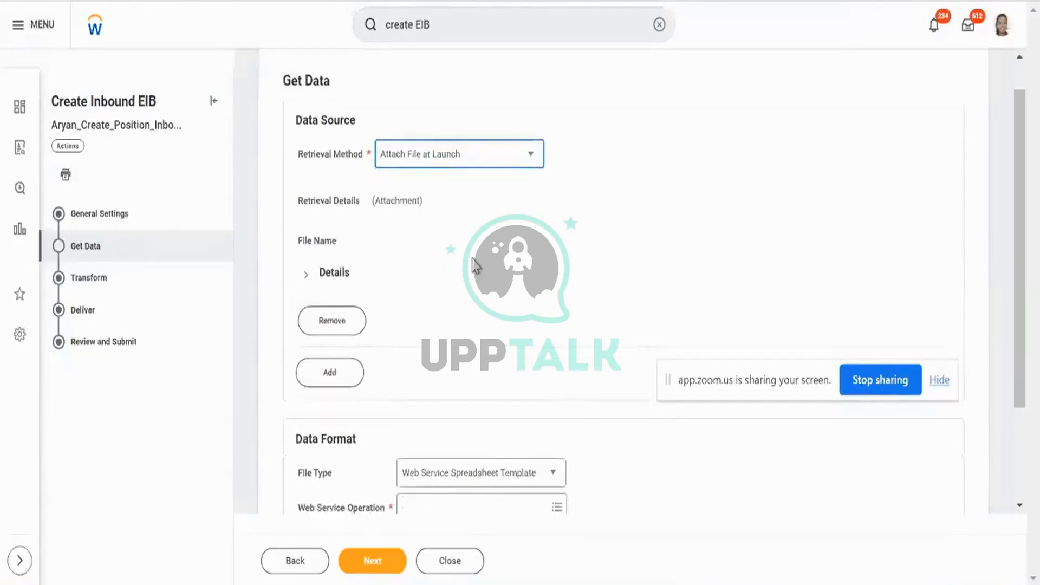
pyautogui.click(333, 269)
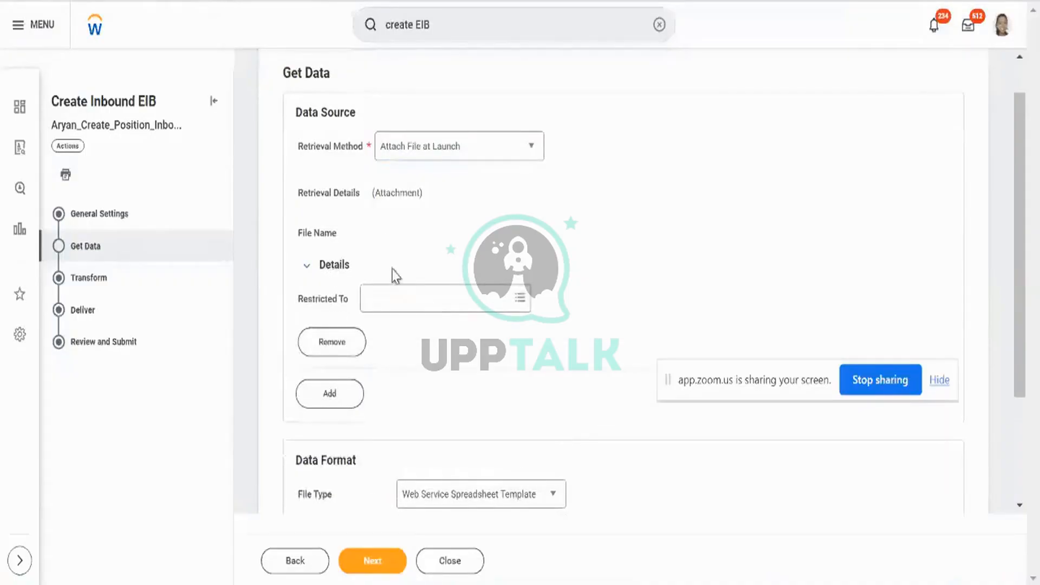
pyautogui.click(496, 298)
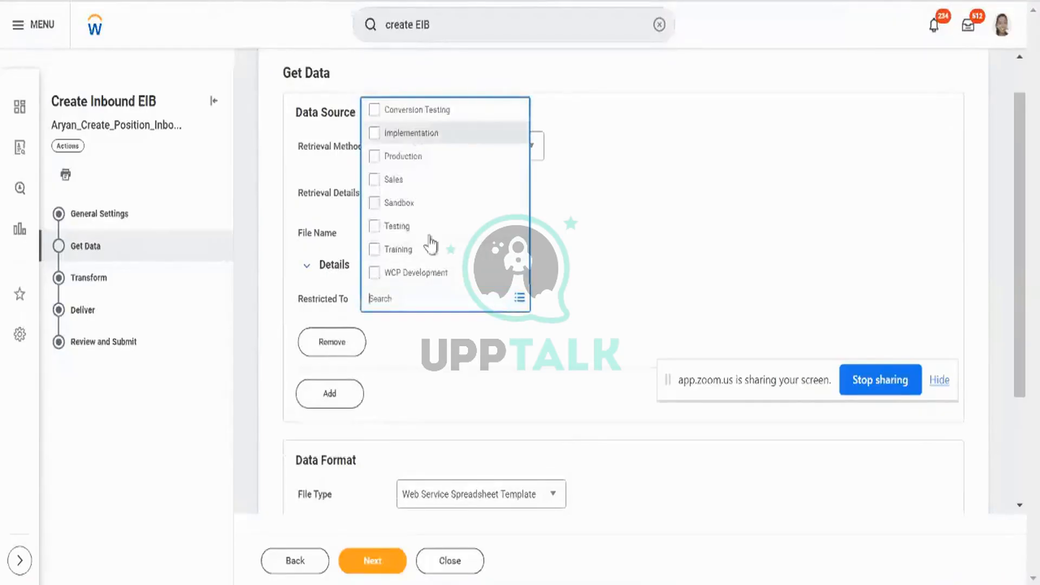
pyautogui.click(642, 310)
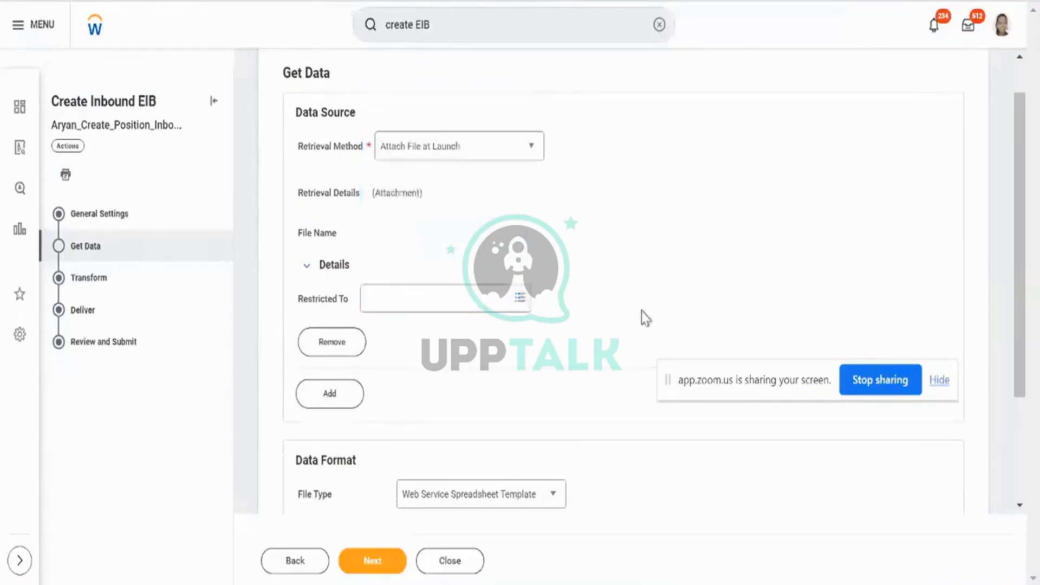
# Set the File Type to Web Service Spreadsheet Template.
pyautogui.scroll(-1, 641, 311)
pyautogui.scroll(-1, 641, 311)
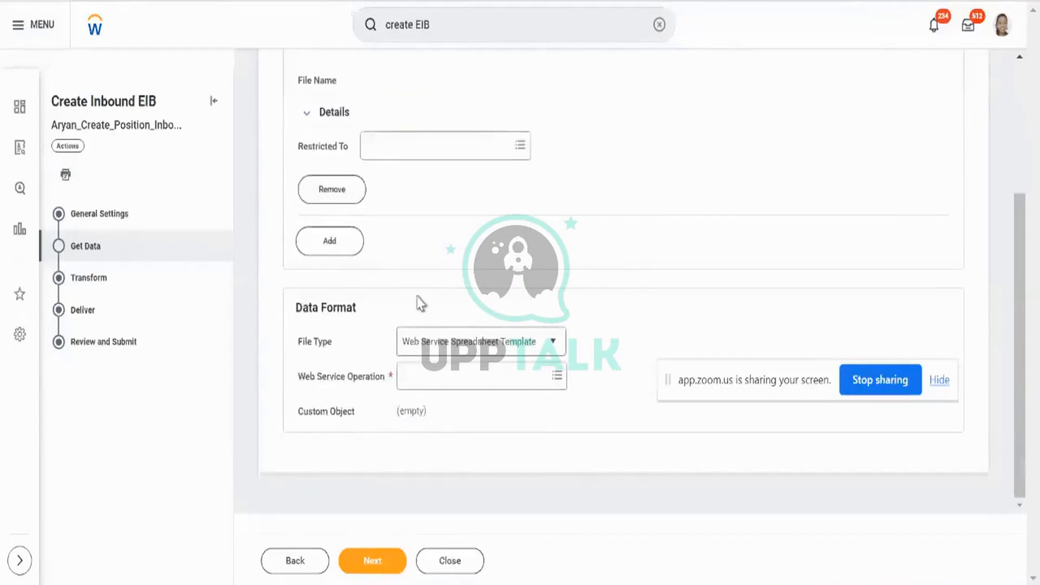
pyautogui.click(428, 347)
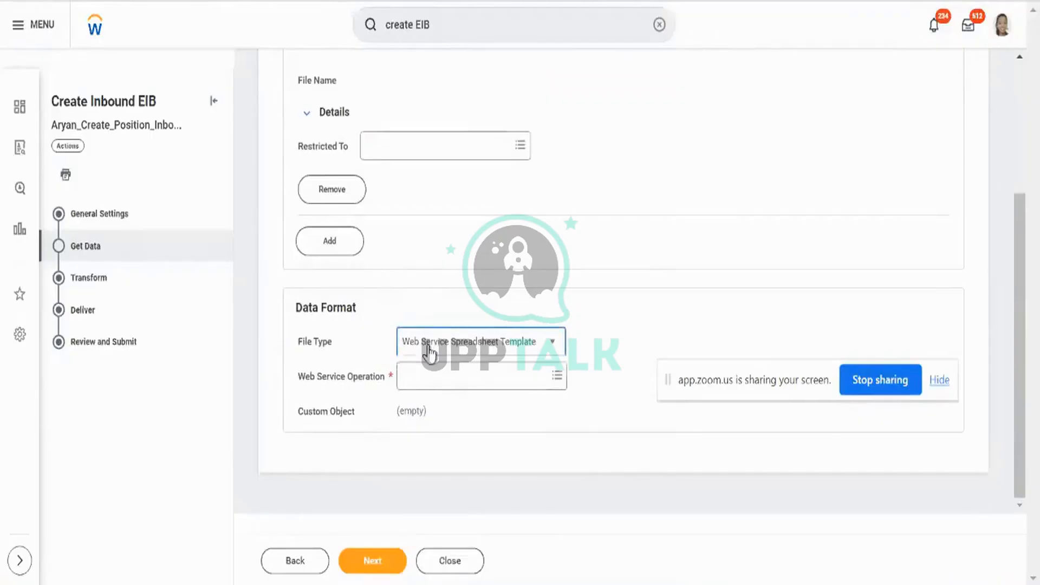
pyautogui.click(429, 350)
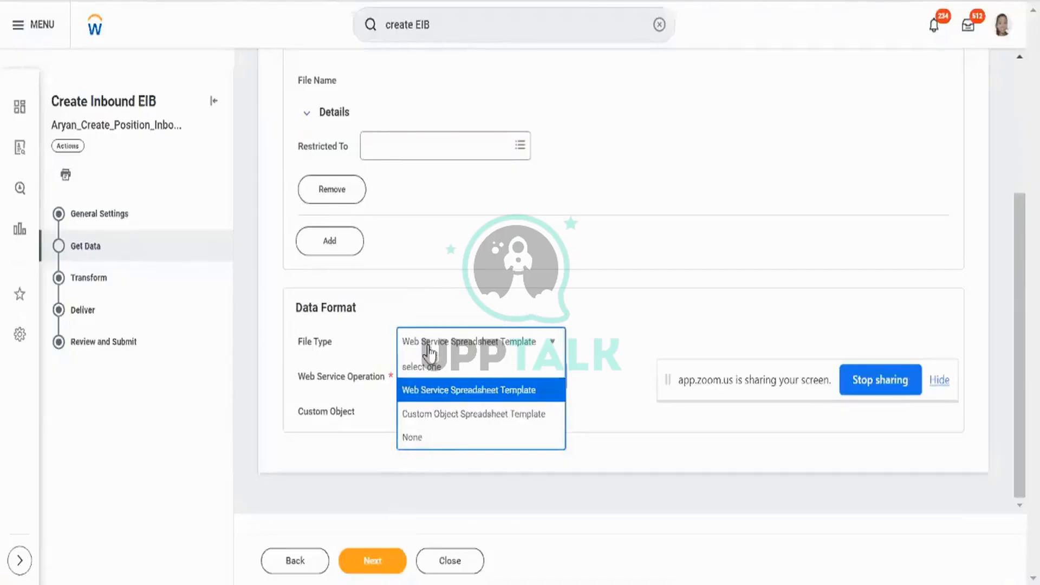
pyautogui.click(518, 397)
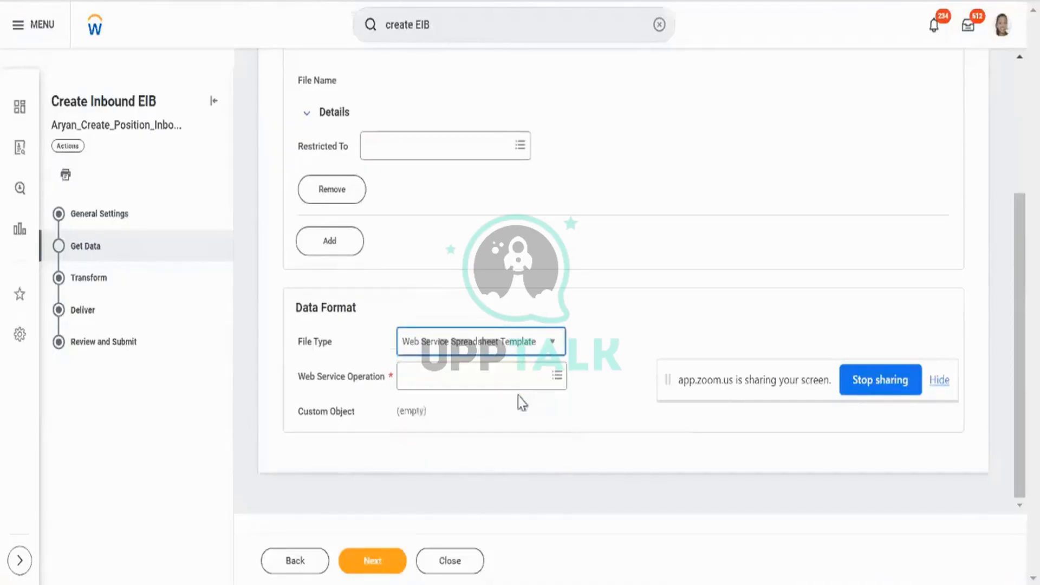
pyautogui.tripleClick(338, 384)
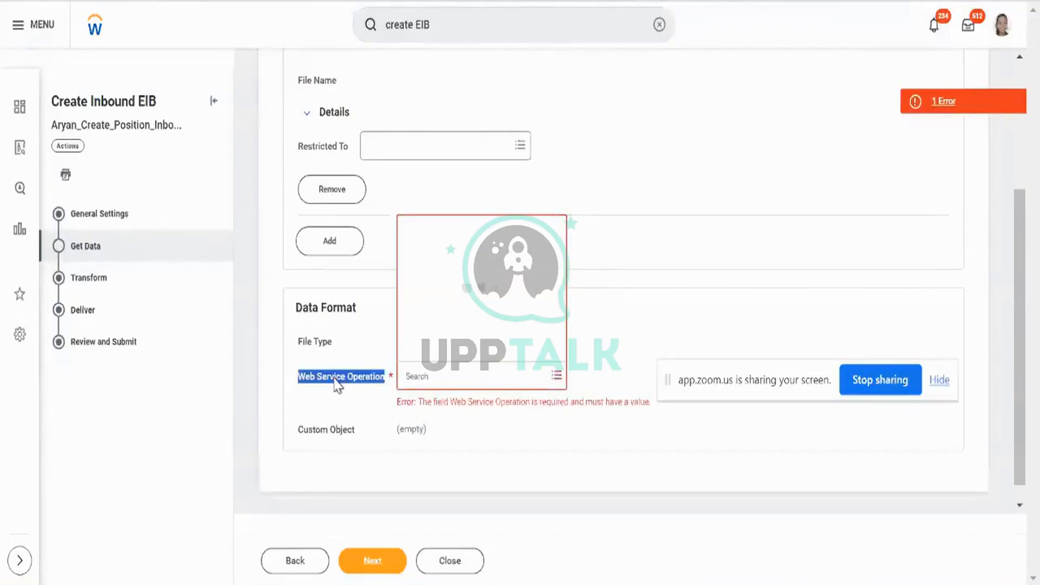
# Set the Web Service Operation to Create Position (Web Service).
pyautogui.click(417, 379)
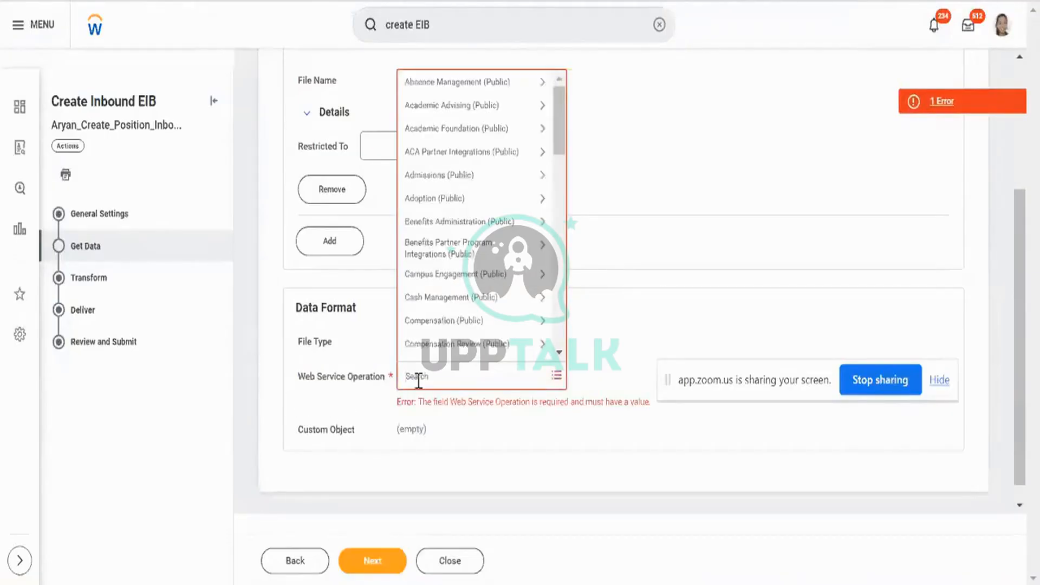
pyautogui.write('create position')
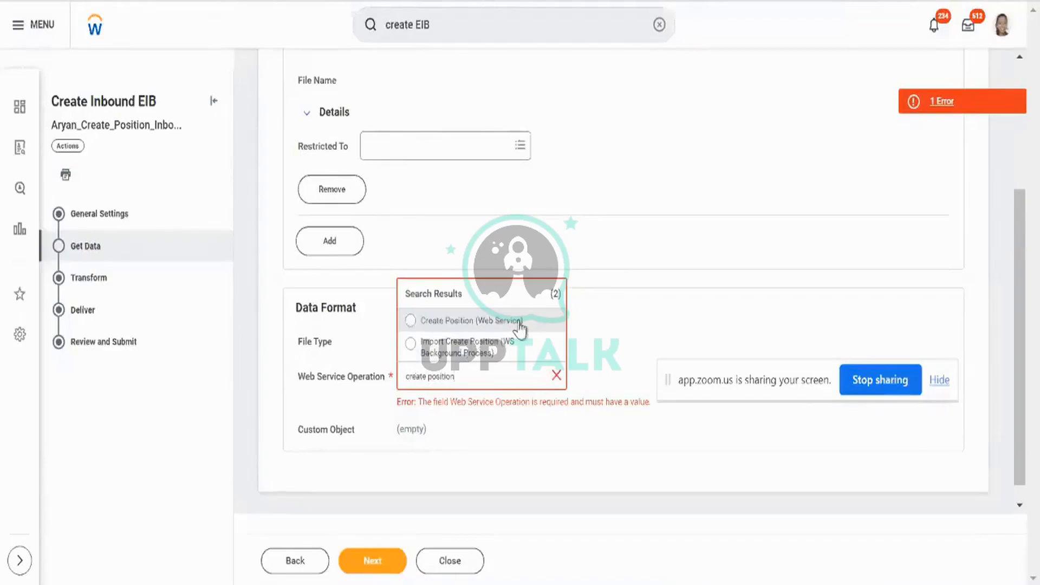
pyautogui.click(520, 323)
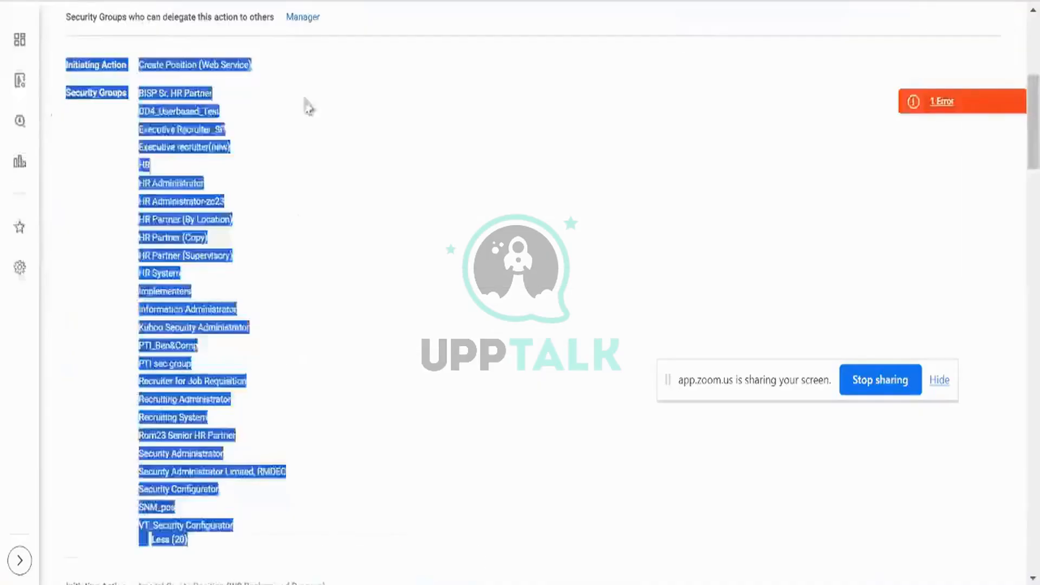
pyautogui.click(150, 60)
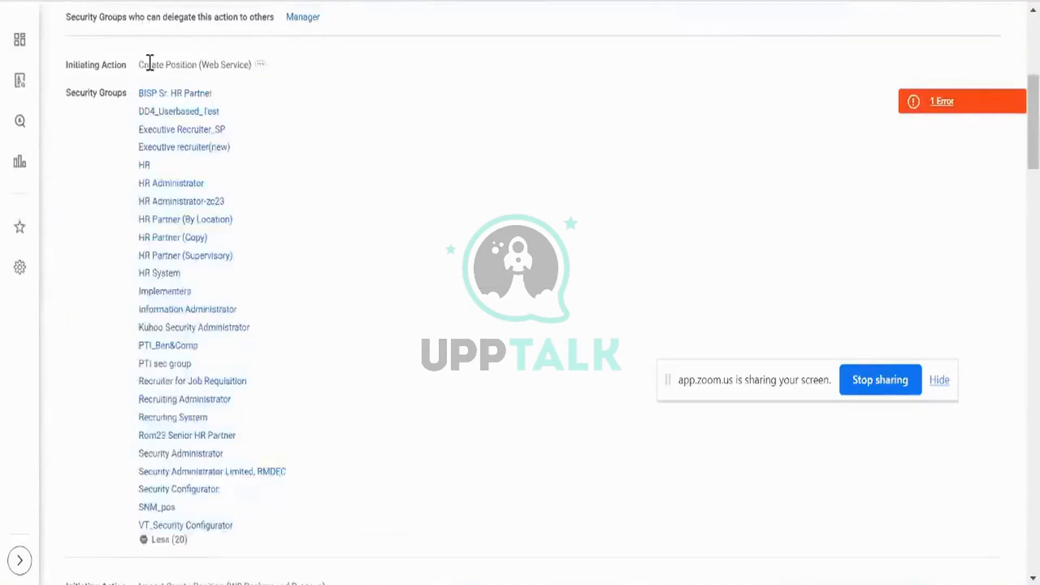
pyautogui.tripleClick(150, 63)
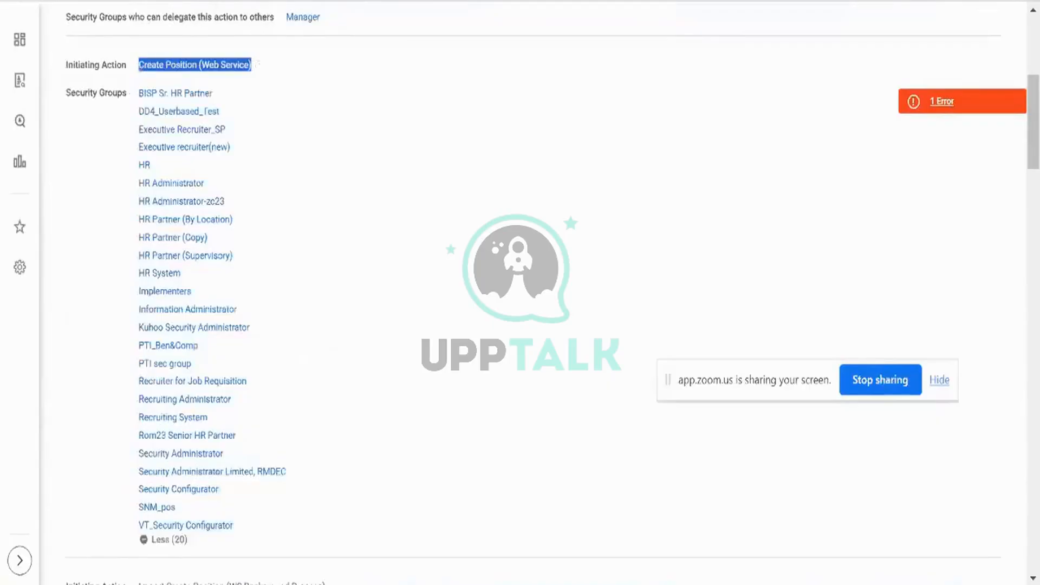
# Cross-check the Create Position (Web Service) security groups in the other tab, then advance to Transform.
pyautogui.hotkey('ctrl', 'Tab')
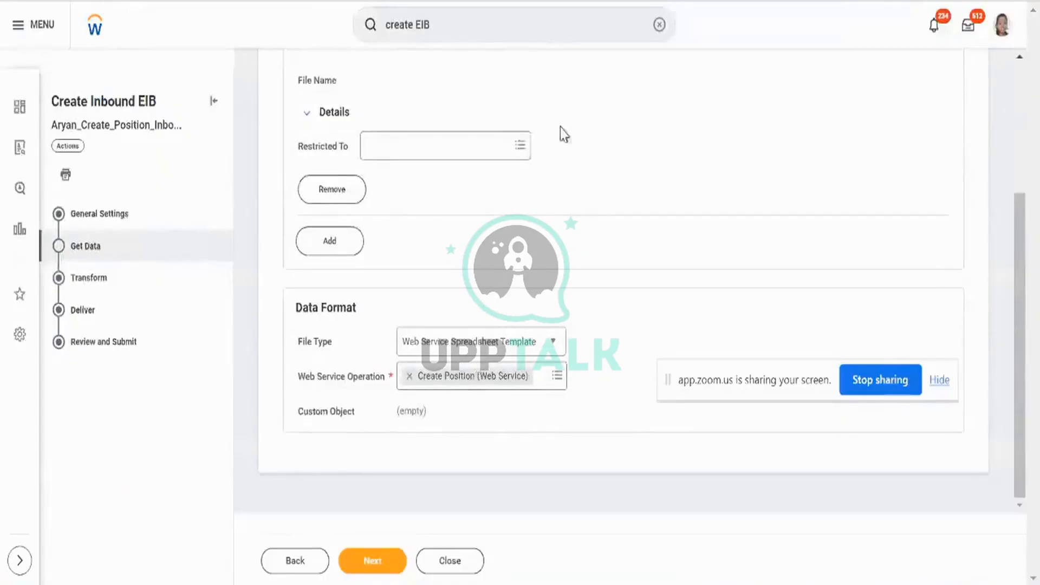
pyautogui.hotkey('ctrl', 'shift', 'Tab')
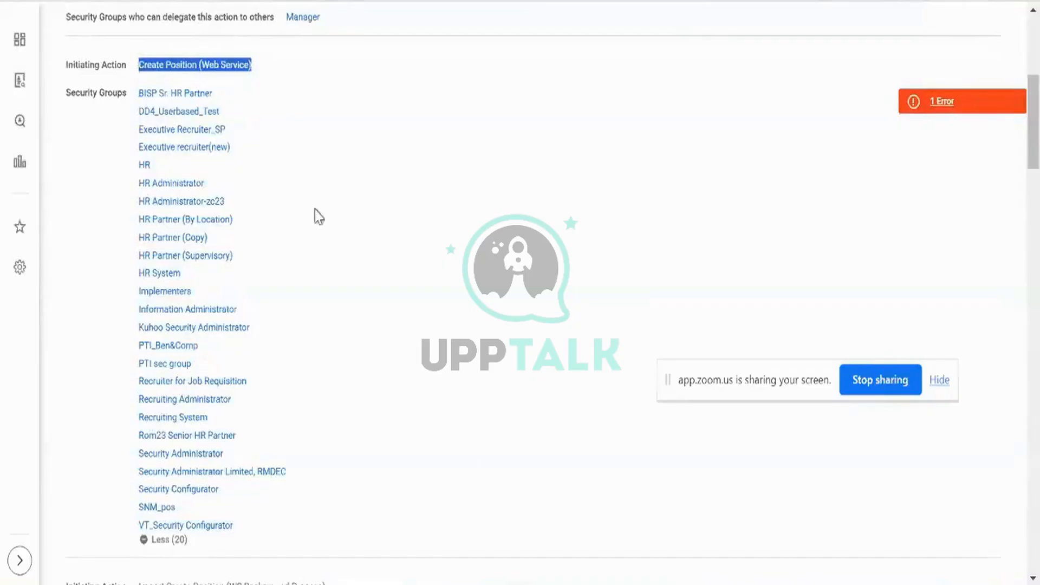
pyautogui.hotkey('ctrl', 'Tab')
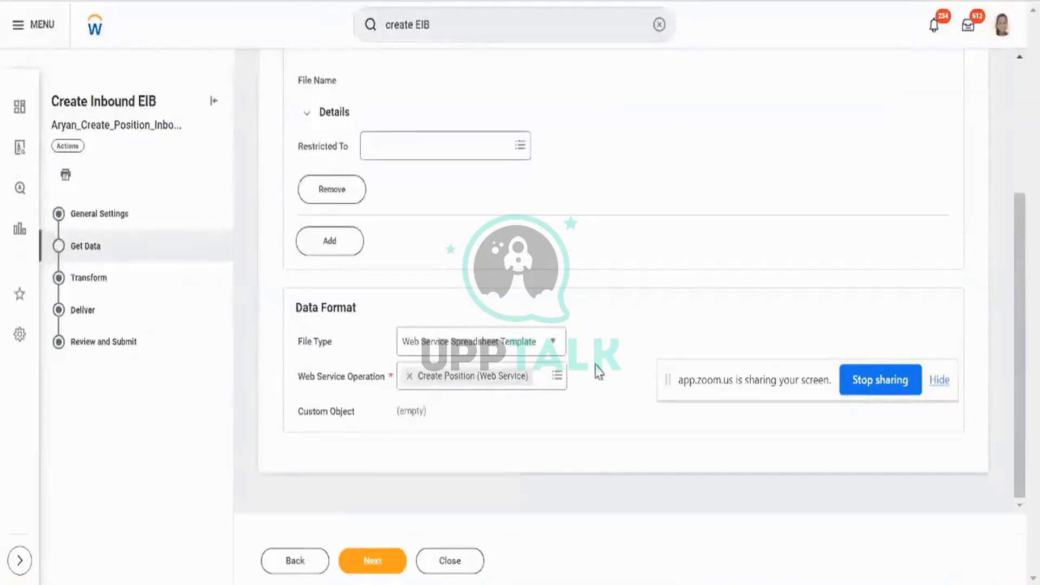
pyautogui.click(584, 1)
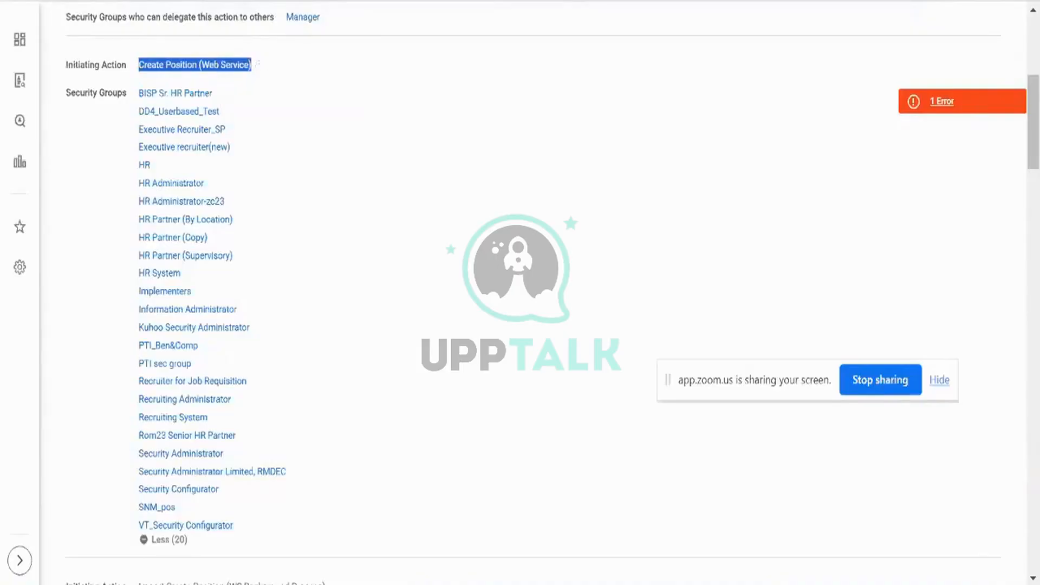
pyautogui.click(610, 104)
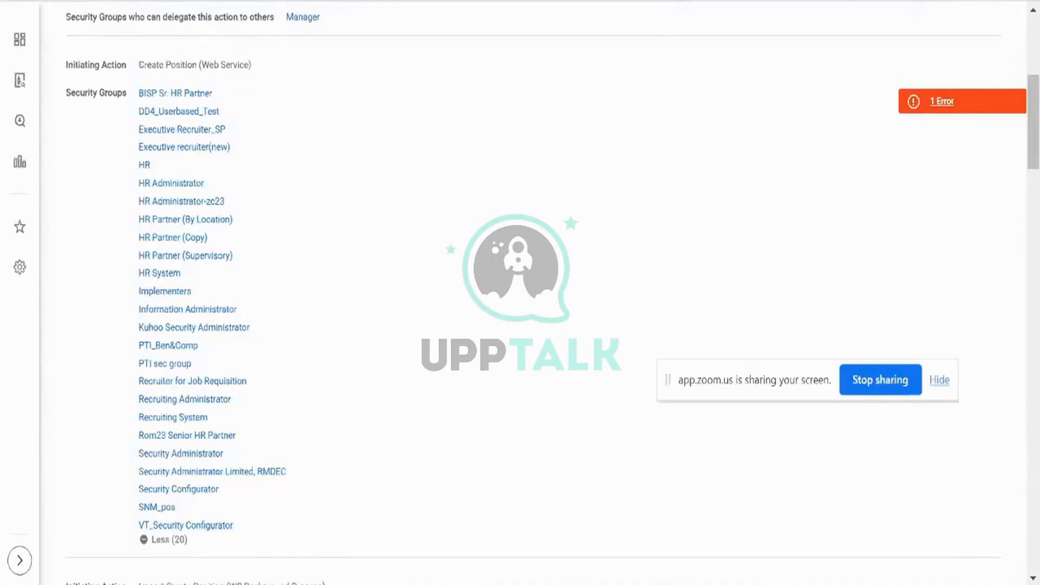
pyautogui.hotkey('ctrl', 'shift', 'Tab')
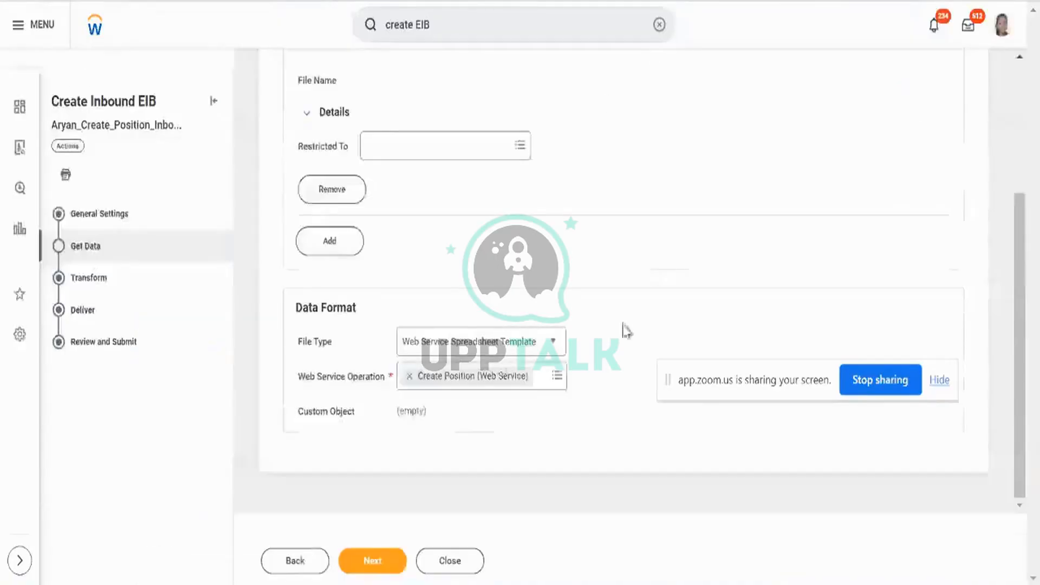
pyautogui.click(395, 558)
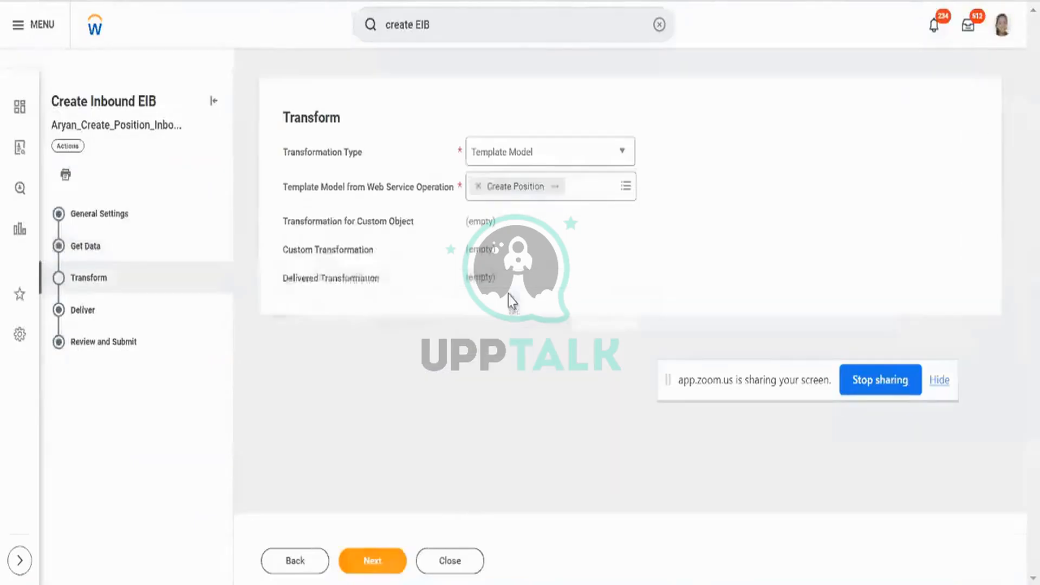
# Keep Template Model as the transformation type and go back to the Get Data step.
pyautogui.click(552, 157)
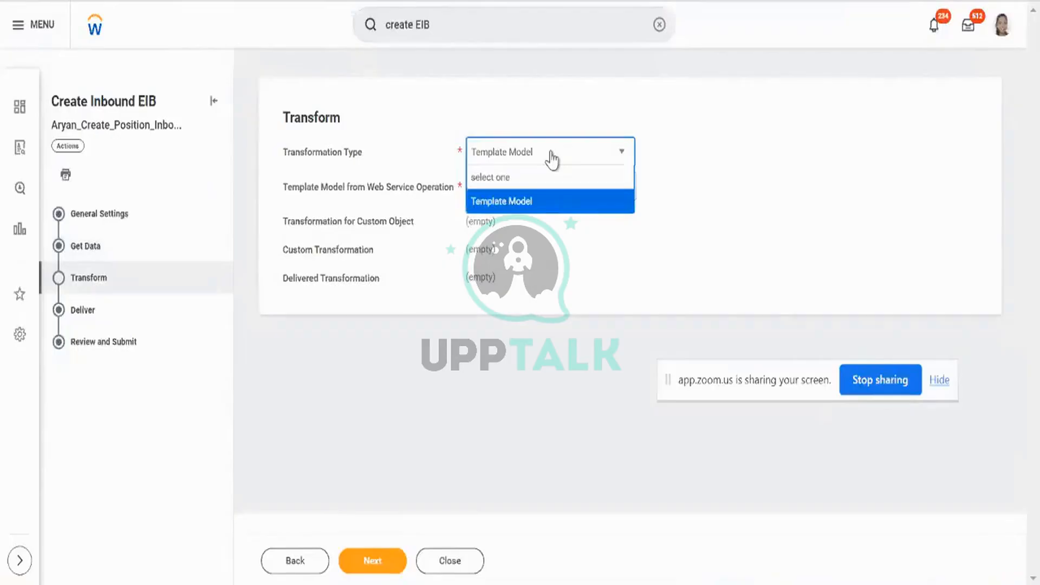
pyautogui.click(553, 159)
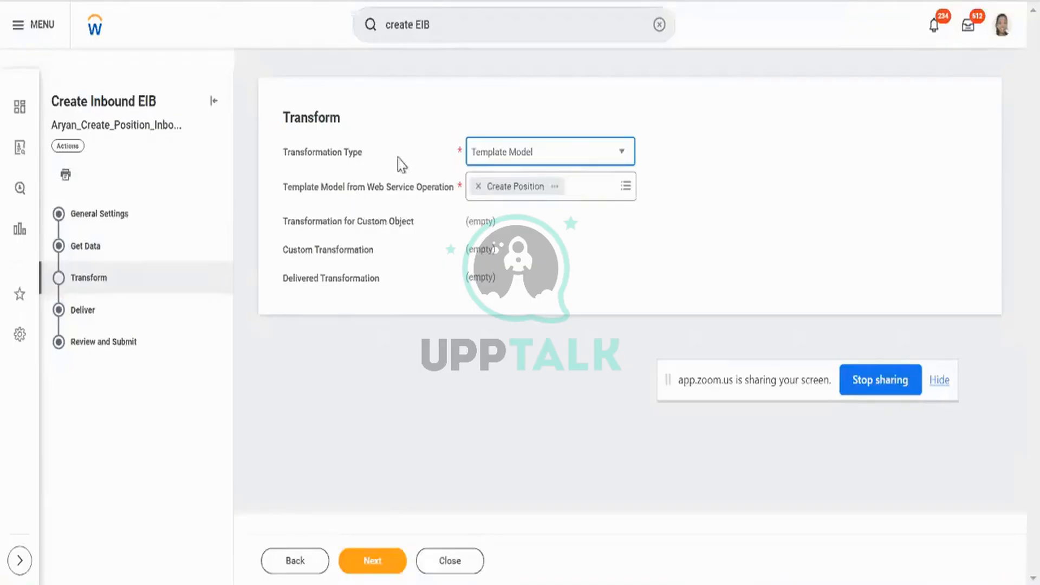
pyautogui.click(386, 568)
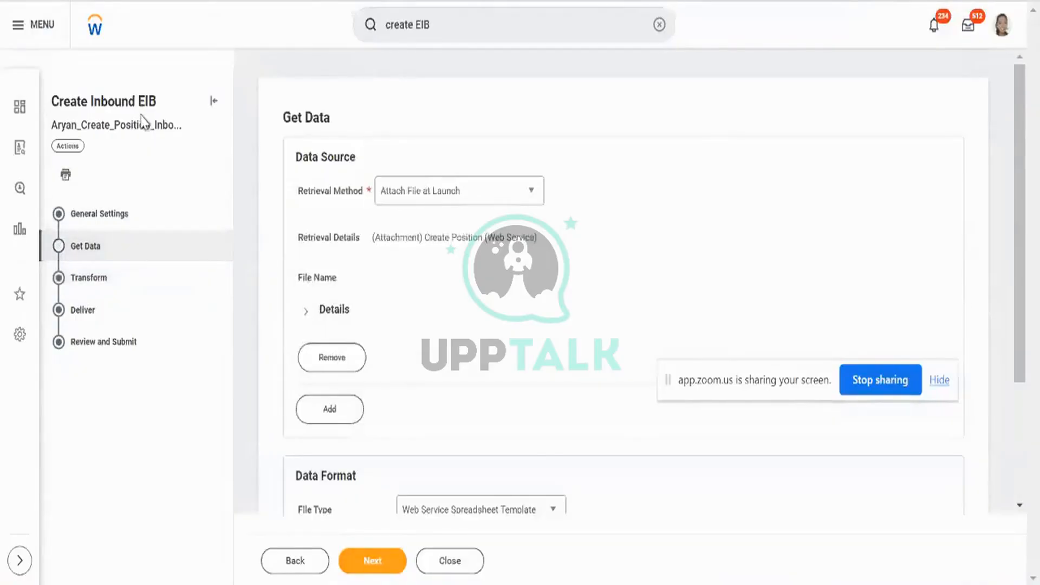
pyautogui.scroll(-3, 516, 401)
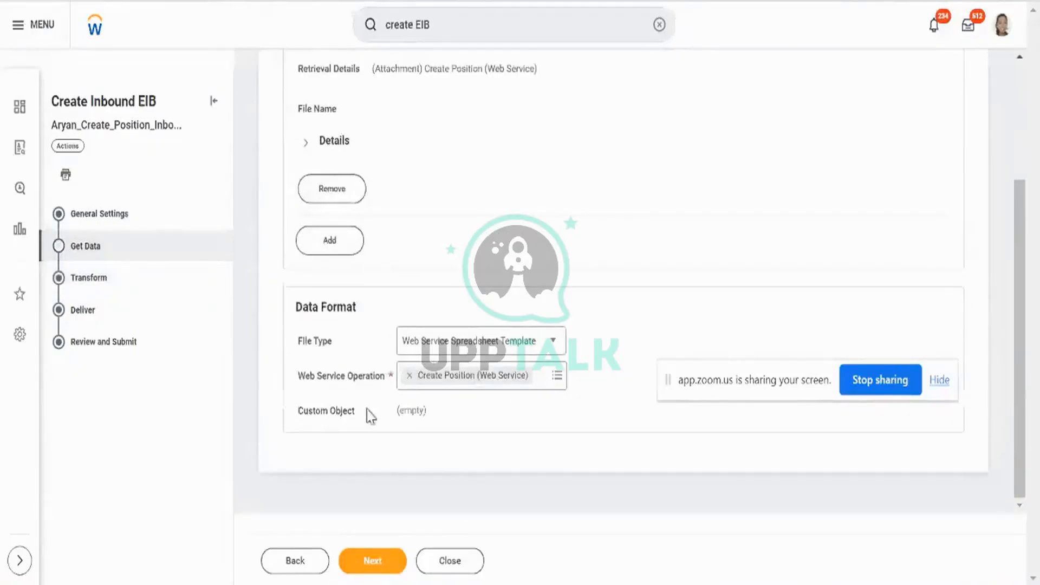
pyautogui.click(342, 383)
pyautogui.tripleClick(342, 381)
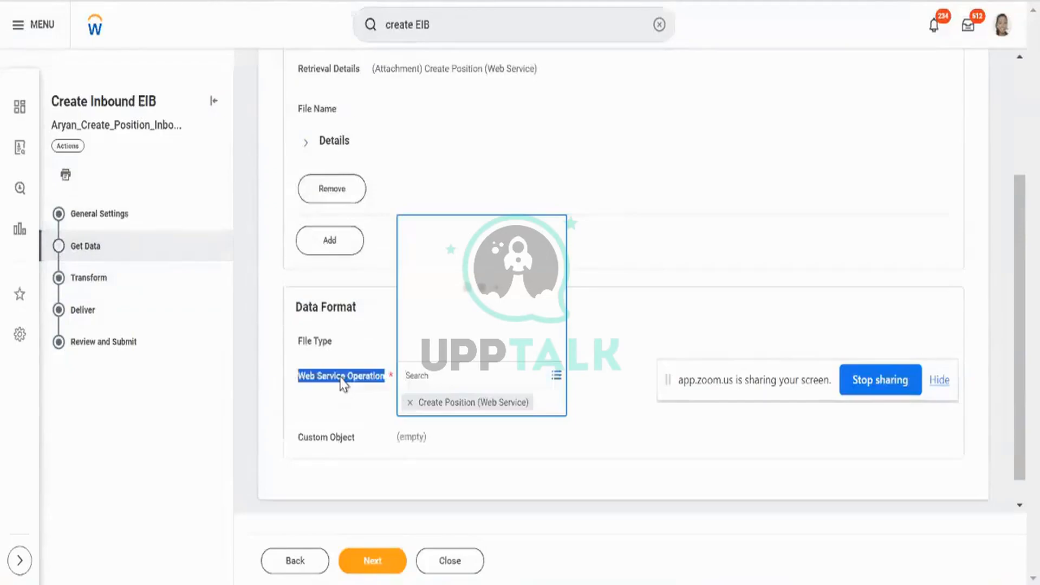
pyautogui.click(342, 381)
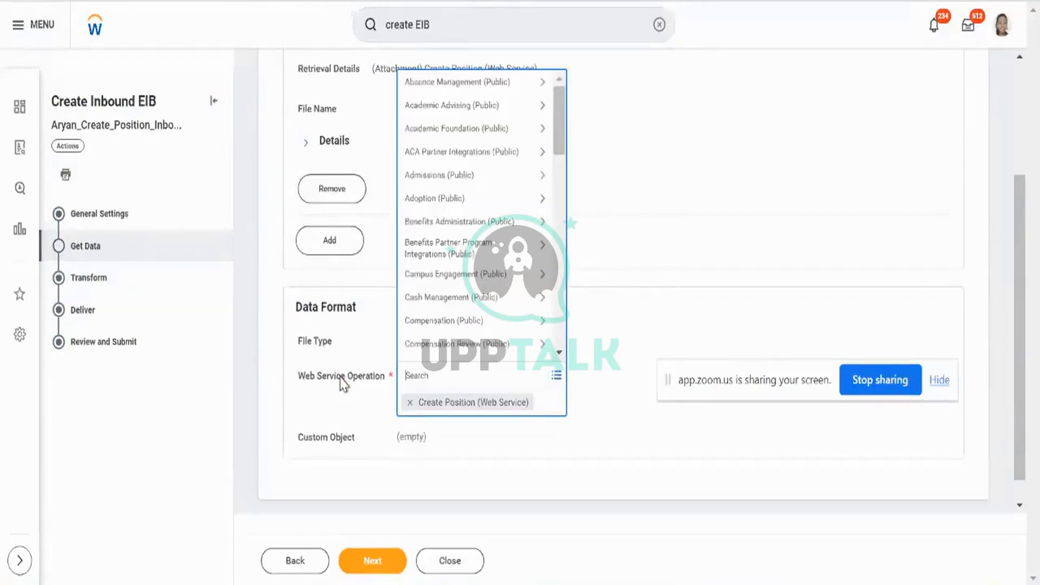
pyautogui.click(378, 302)
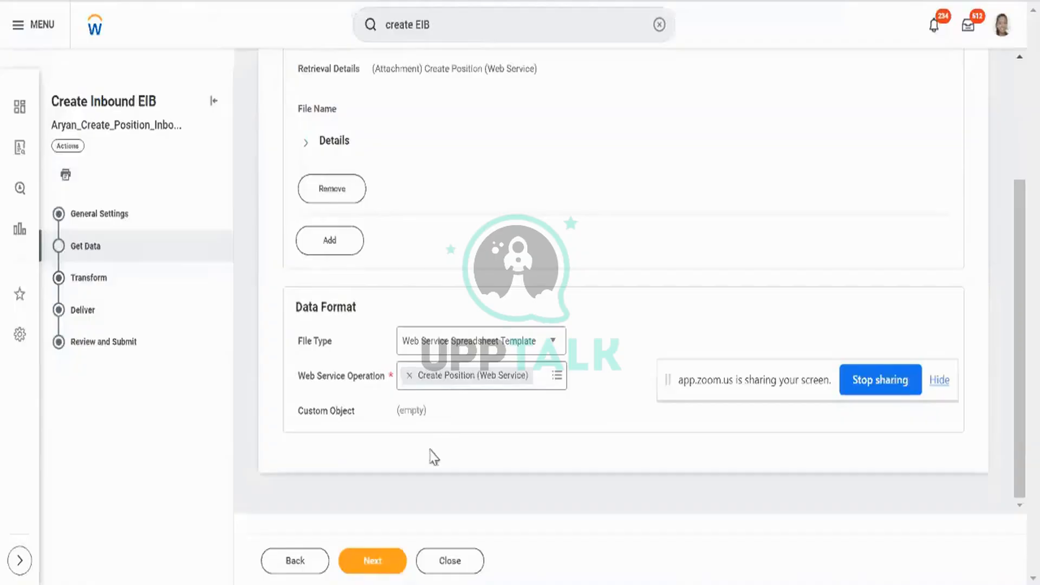
# Pass Transform, keep Delivery Method as Workday Web Service Operation on Deliver, and reach Review and Submit.
pyautogui.click(396, 560)
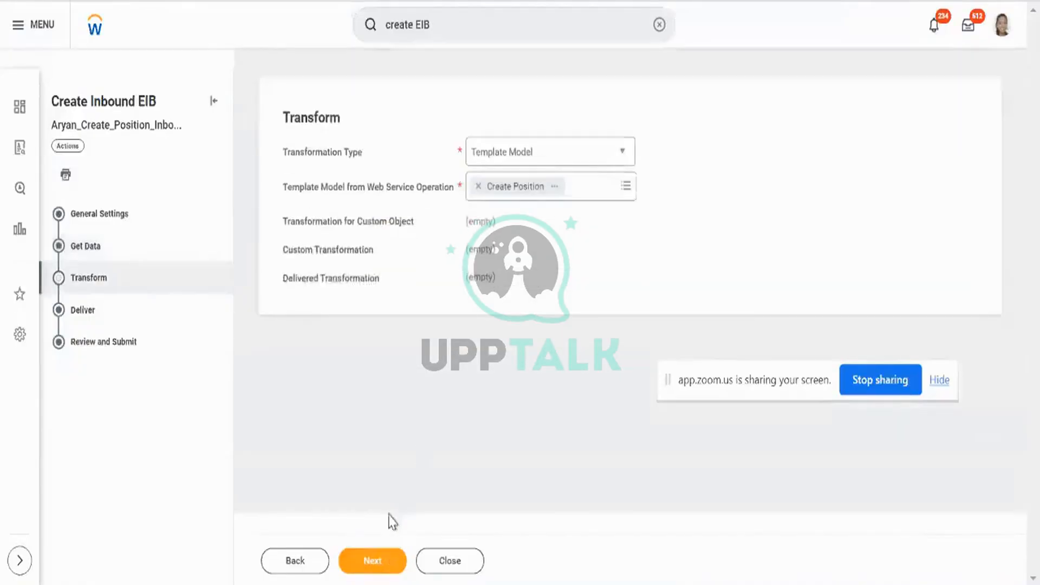
pyautogui.click(385, 561)
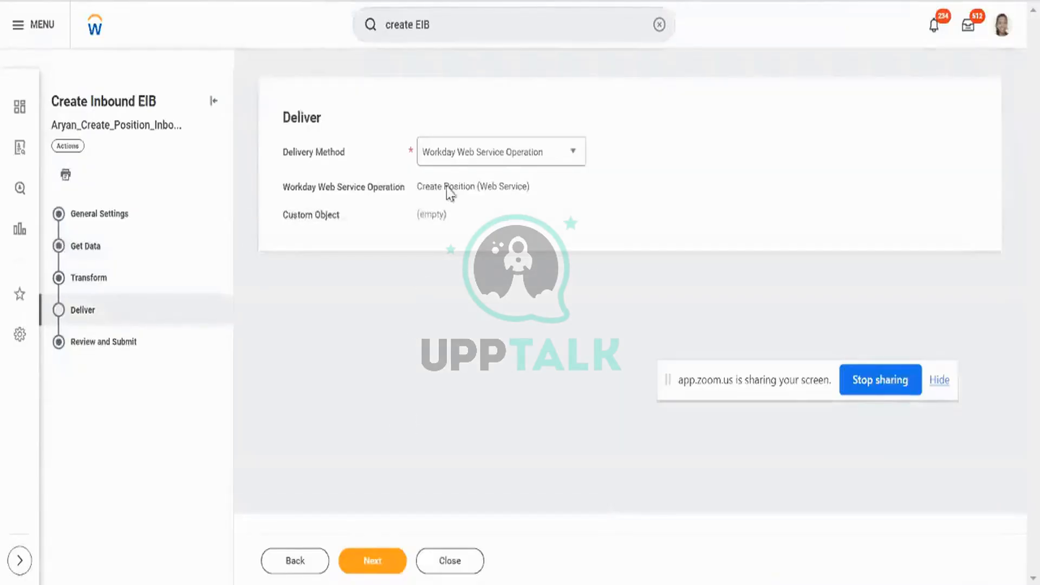
pyautogui.click(466, 162)
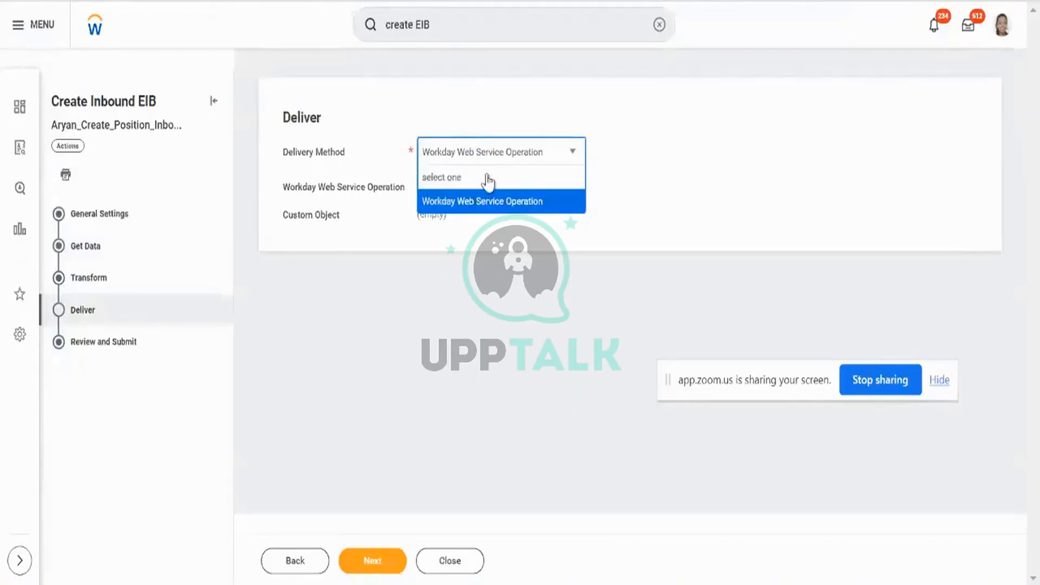
pyautogui.click(452, 127)
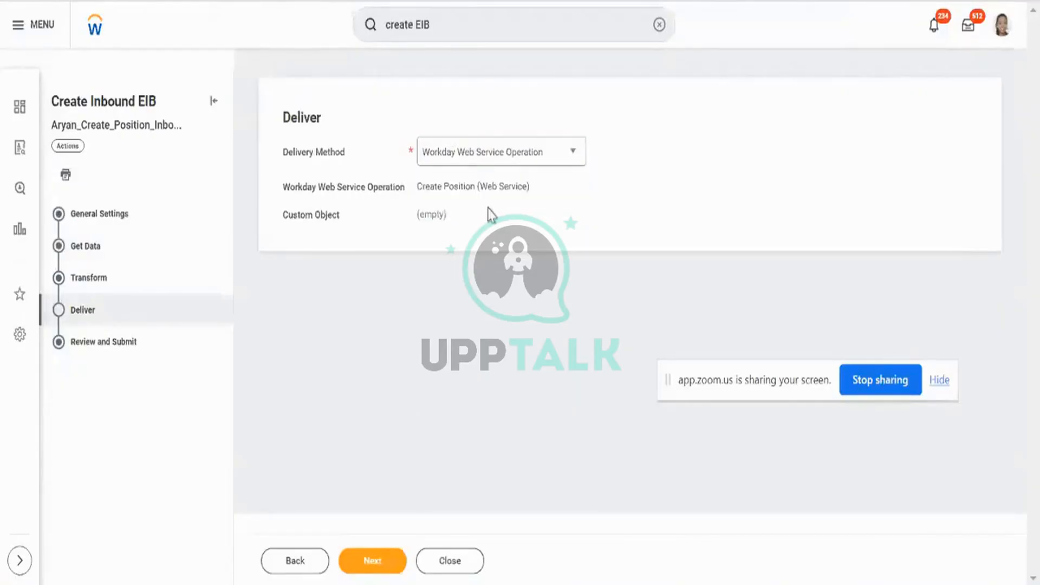
pyautogui.click(377, 570)
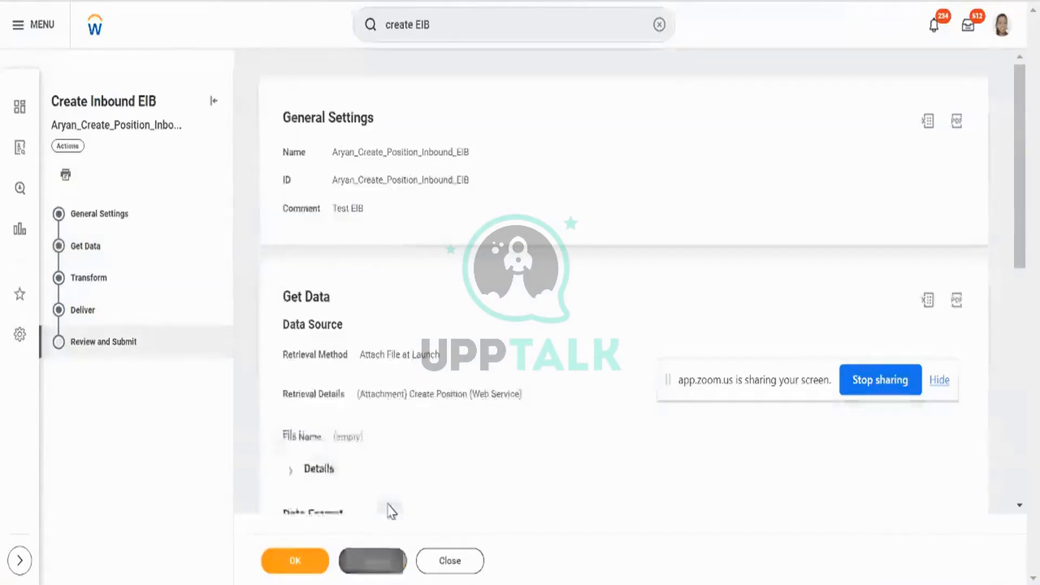
# Scroll through the Review and Submit summary and submit it with OK.
pyautogui.scroll(-10, 445, 421)
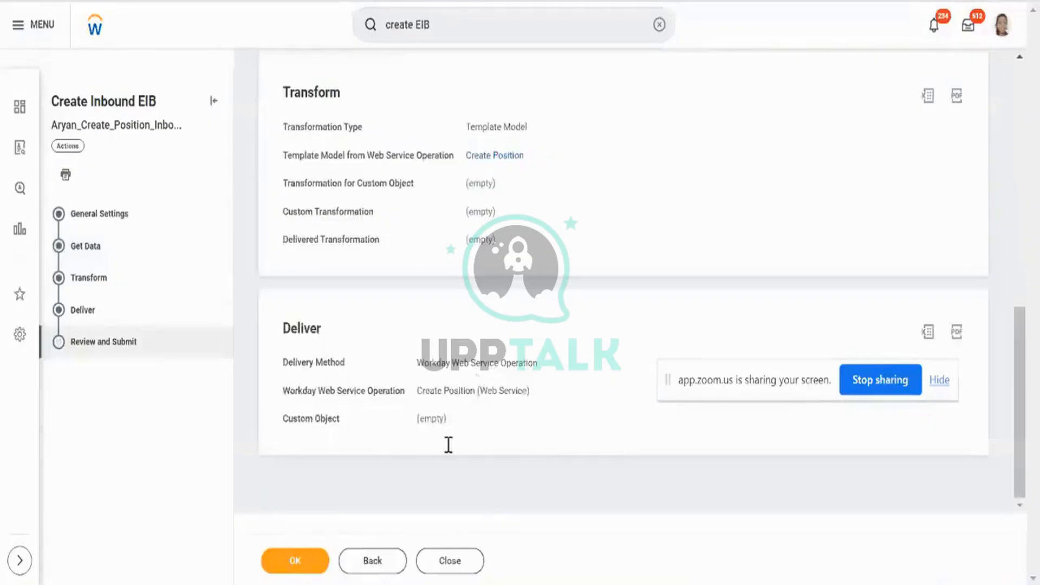
pyautogui.click(317, 566)
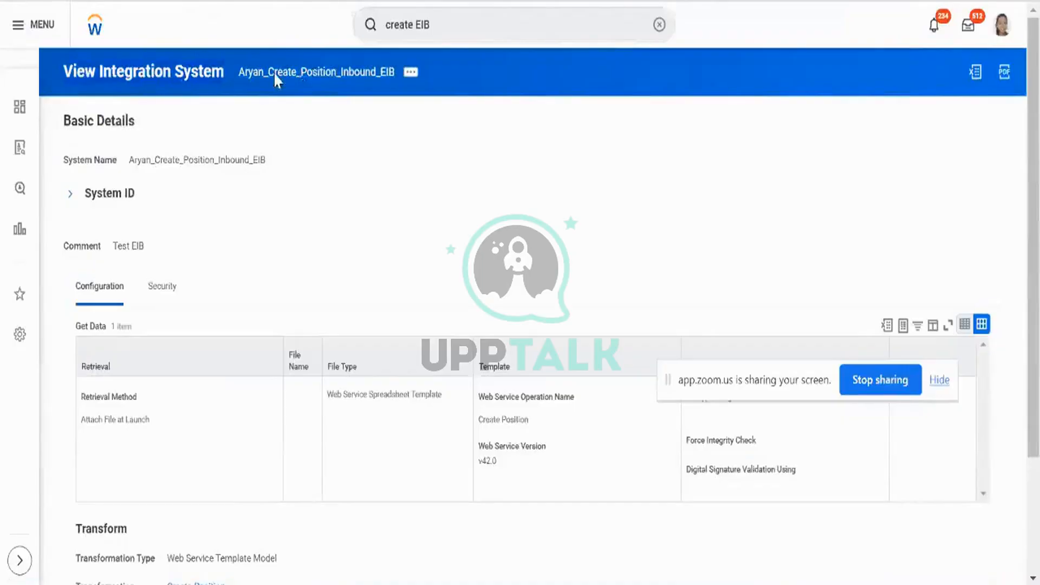
# Copy the EIB's name as text and duplicate the browser tab.
pyautogui.rightClick(329, 81)
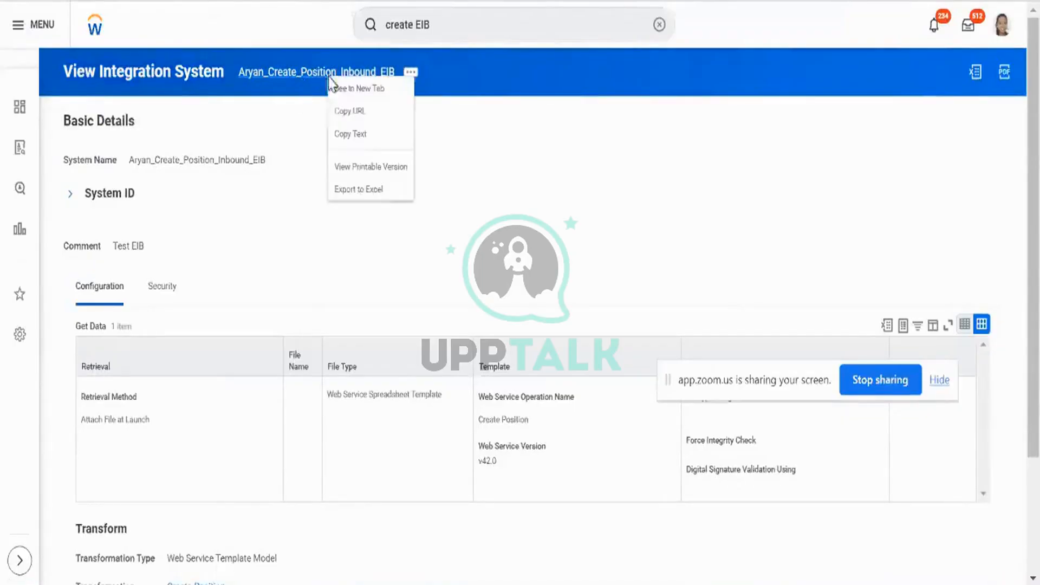
pyautogui.click(355, 134)
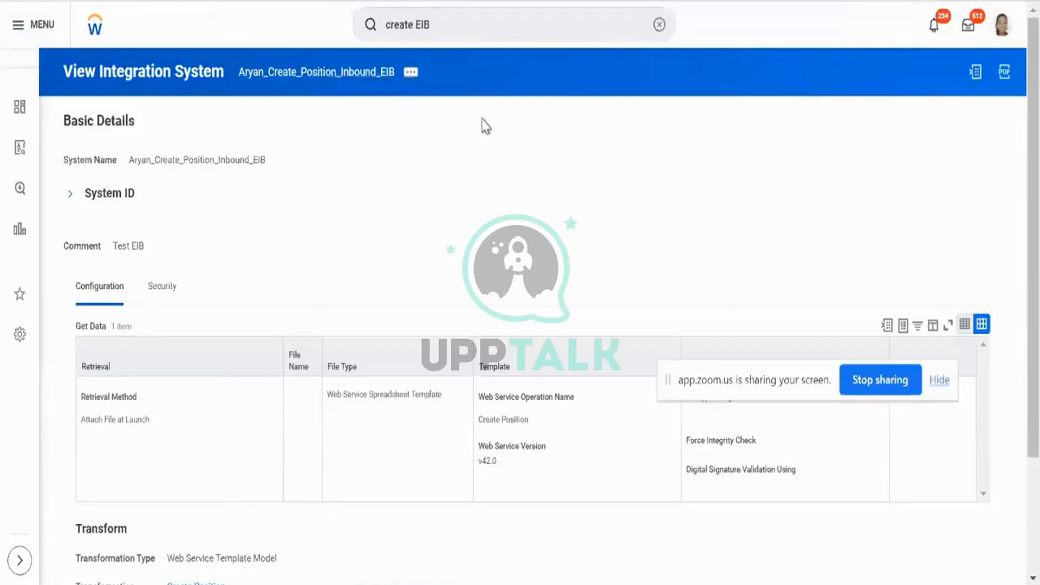
pyautogui.rightClick(681, 2)
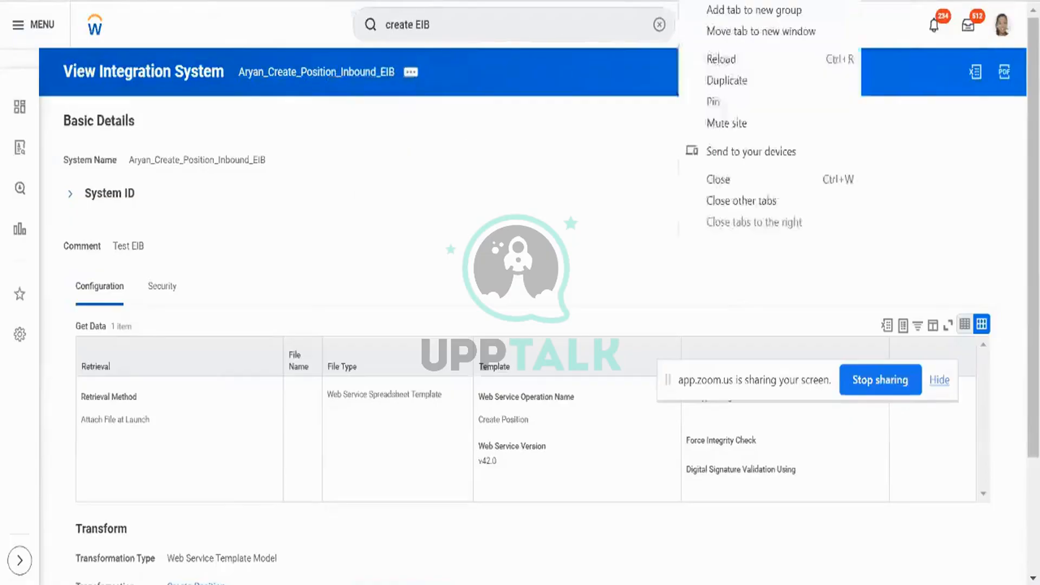
pyautogui.click(716, 81)
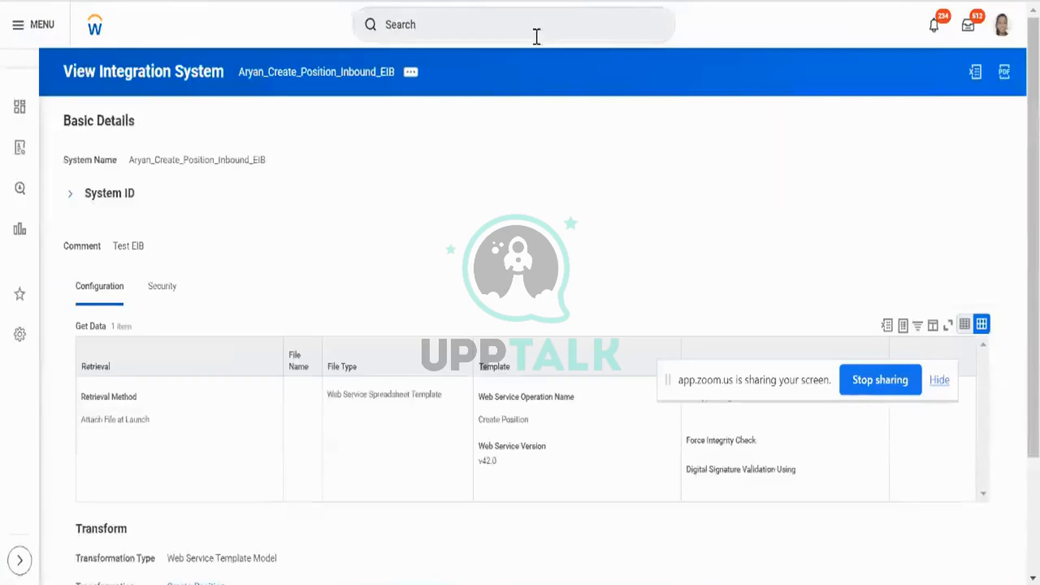
# Search 'intsys:' followed by the copied EIB name in the new tab.
pyautogui.click(536, 37)
pyautogui.hotkey('ctrl', 'v')
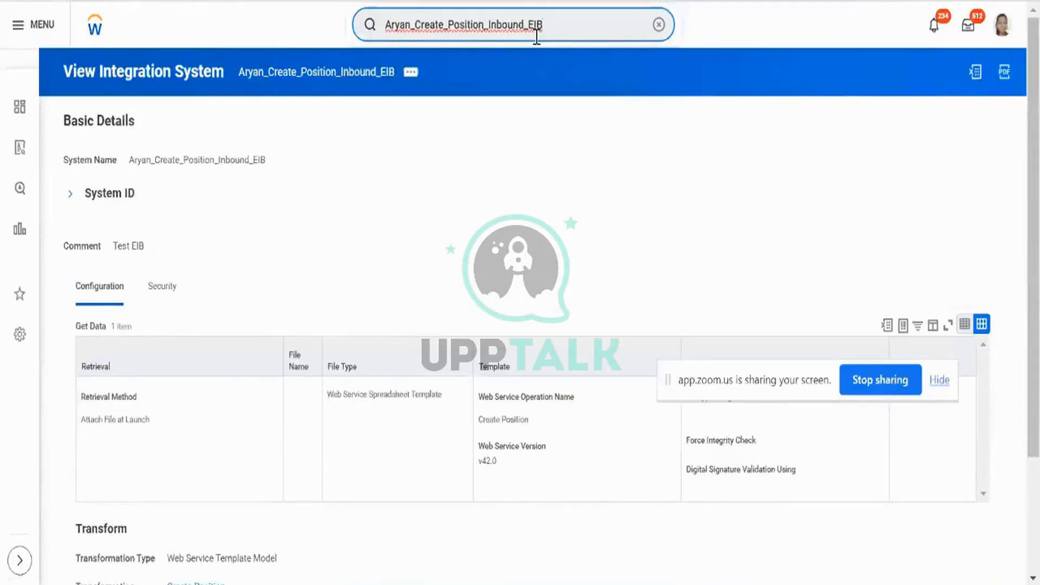
pyautogui.hotkey('ctrl', 'a')
pyautogui.press('BackSpace')
pyautogui.write('int')
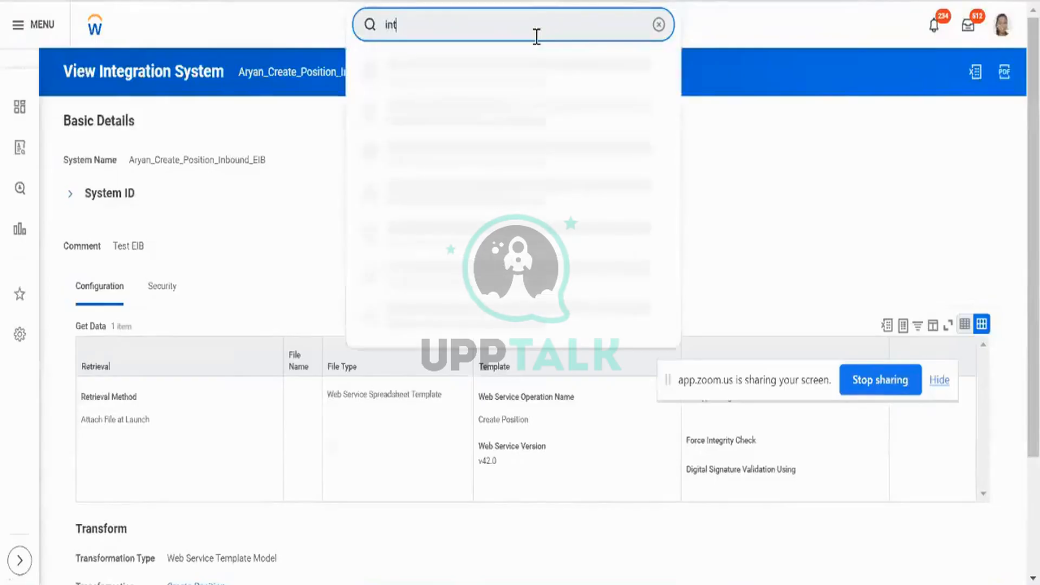
pyautogui.write('sys:')
pyautogui.hotkey('ctrl', 'v')
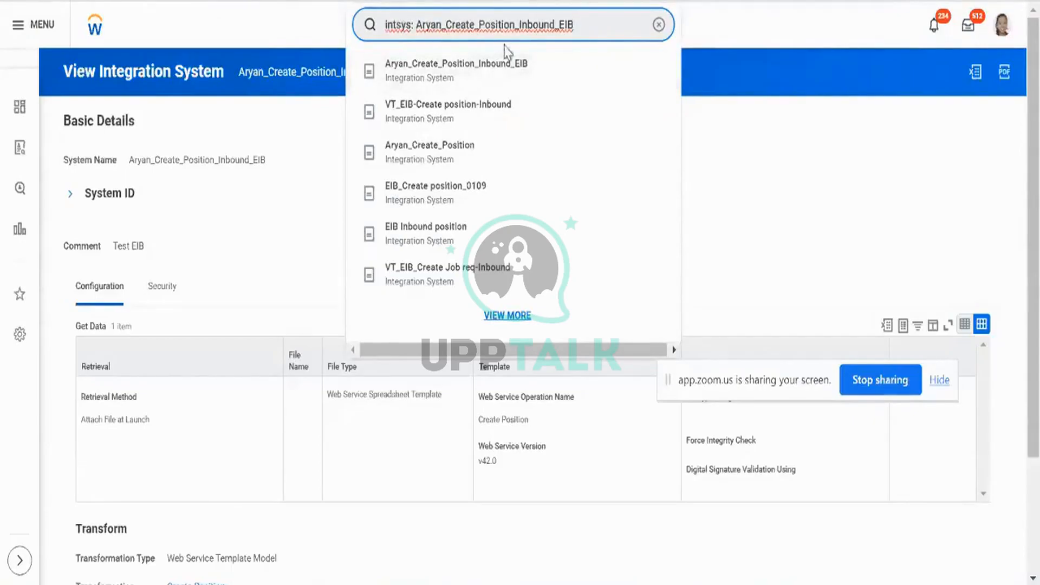
pyautogui.click(575, 1)
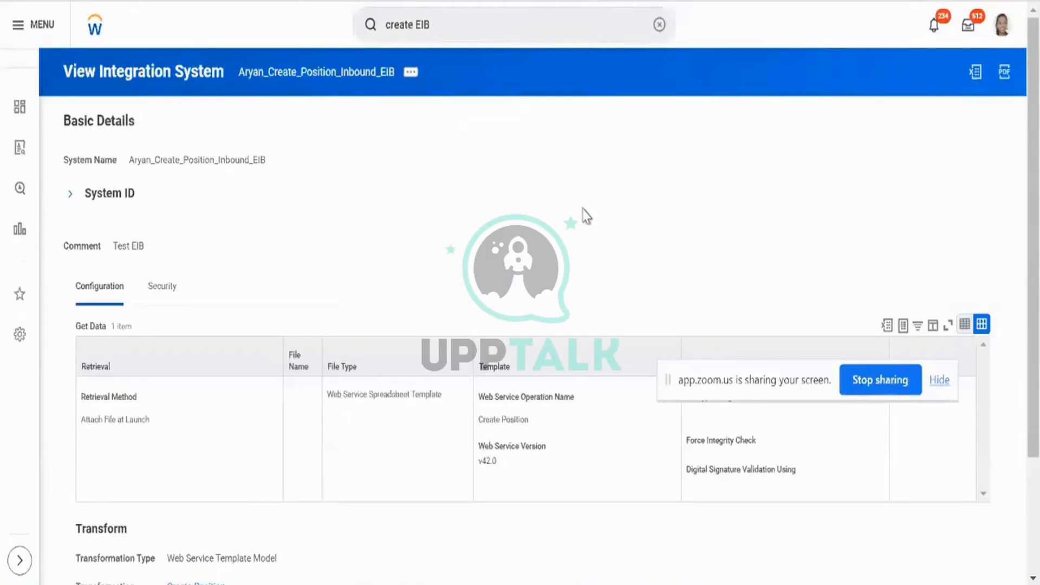
pyautogui.scroll(-3, 573, 234)
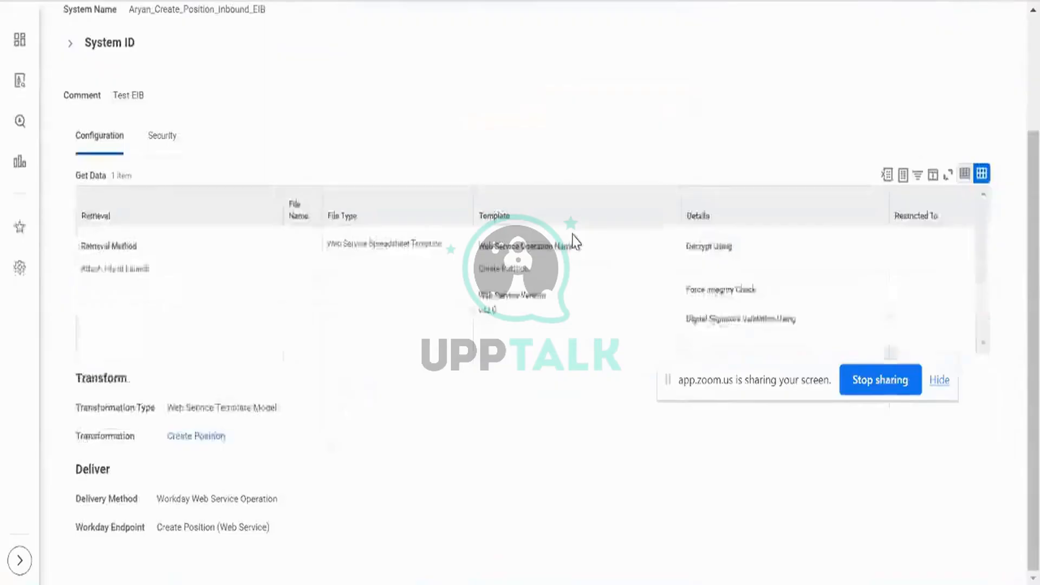
pyautogui.scroll(3, 573, 234)
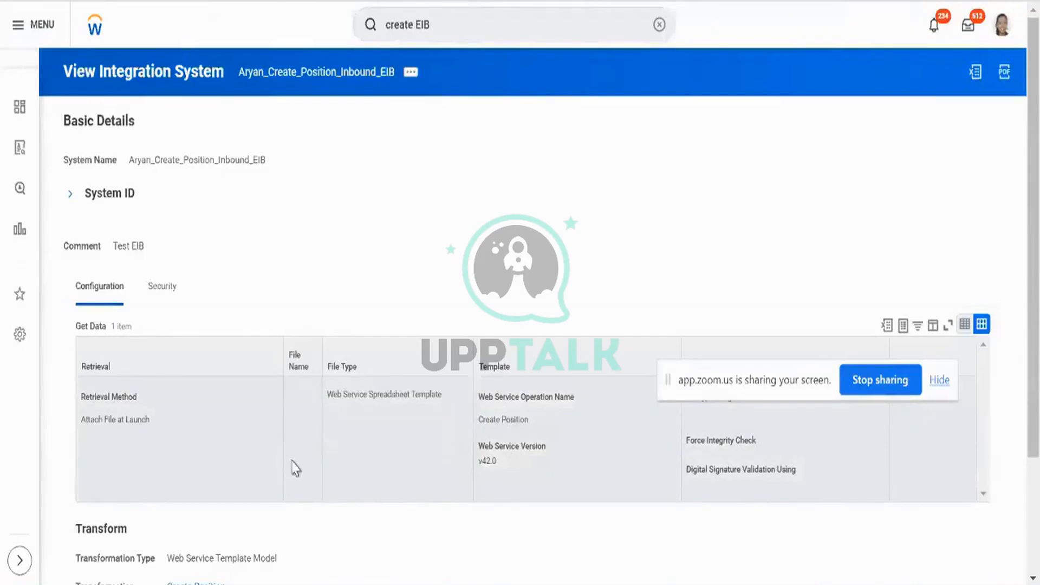
pyautogui.click(132, 424)
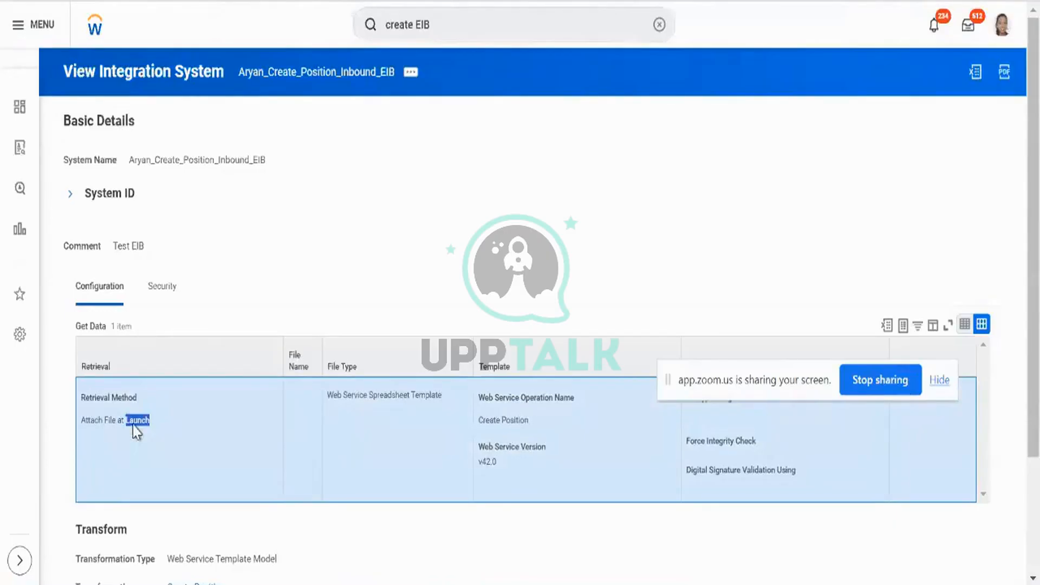
pyautogui.tripleClick(132, 425)
pyautogui.click(156, 292)
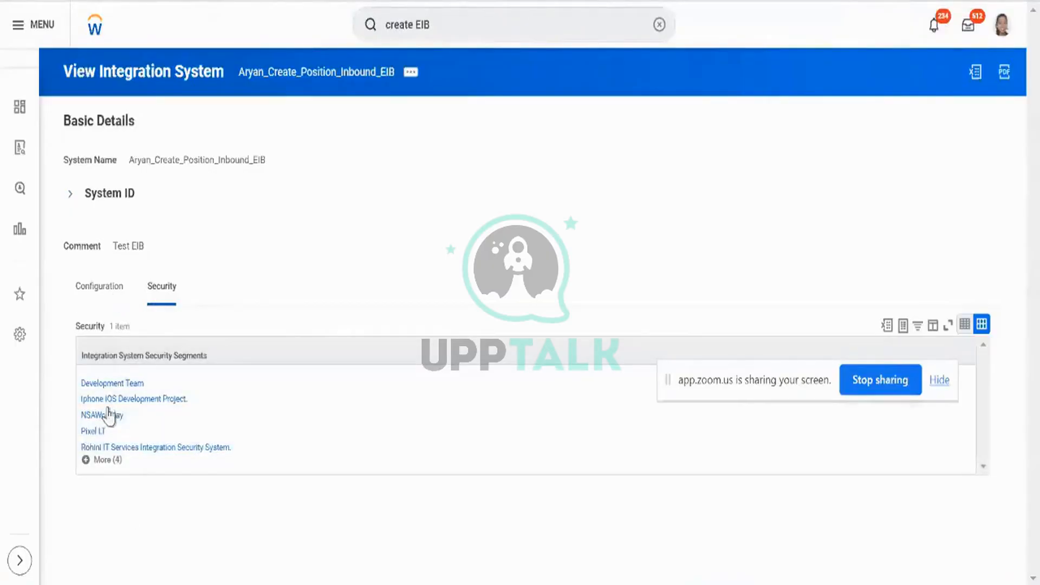
pyautogui.click(103, 460)
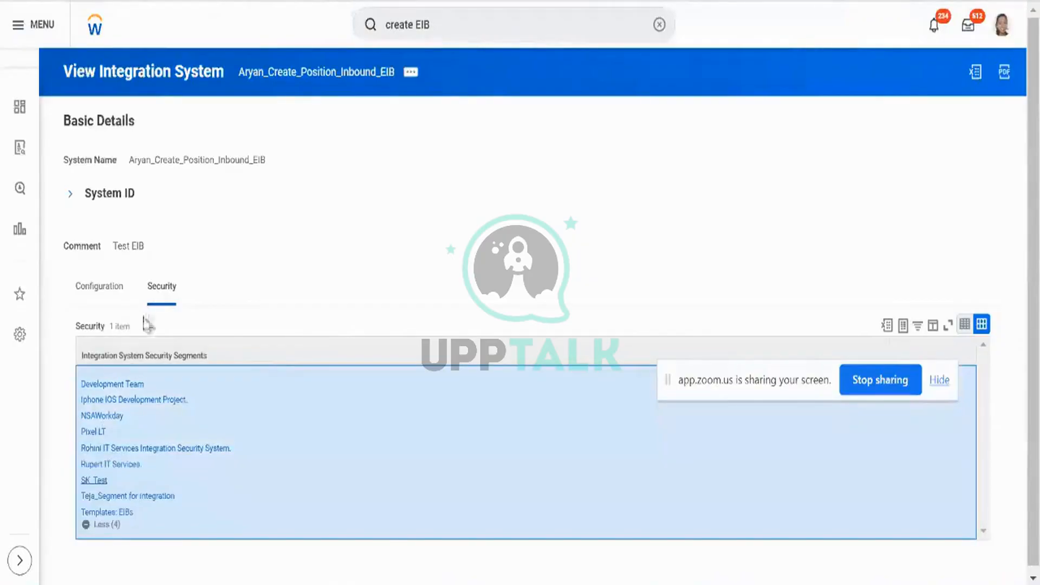
pyautogui.click(118, 297)
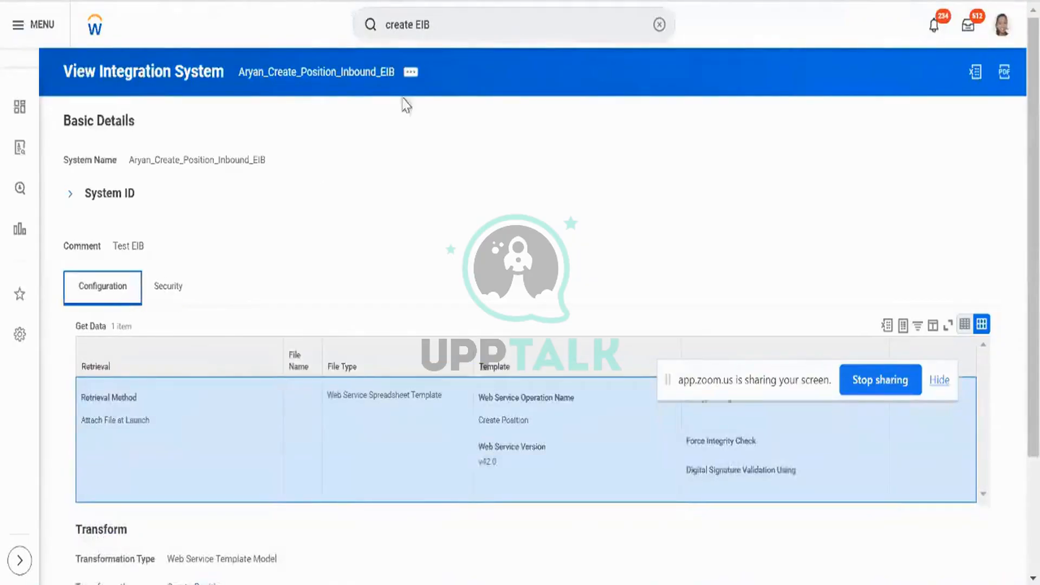
pyautogui.click(410, 81)
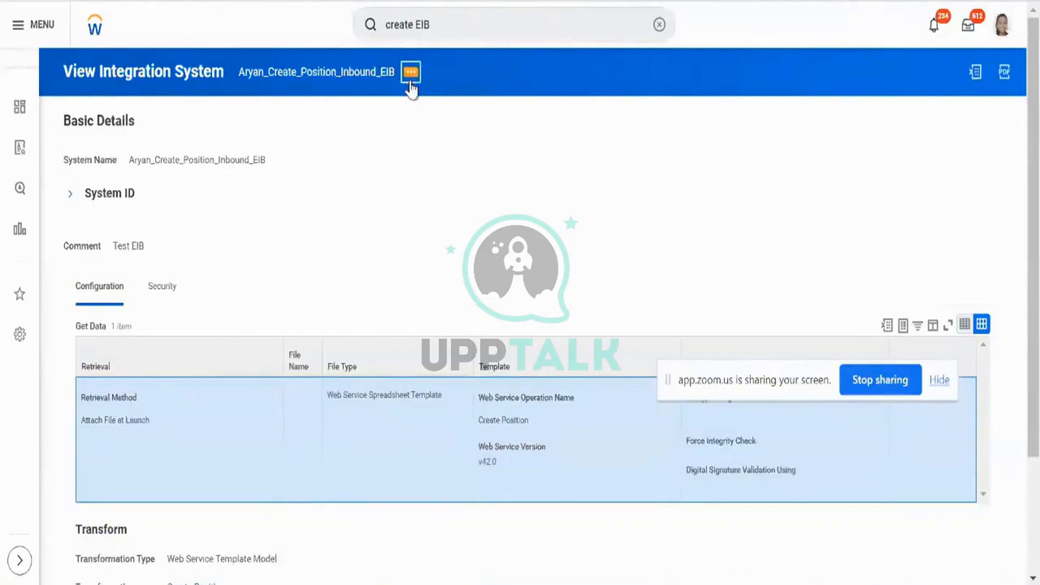
# Choose Template Model > Generate Spreadsheet Template from the EIB's related actions.
pyautogui.click(410, 81)
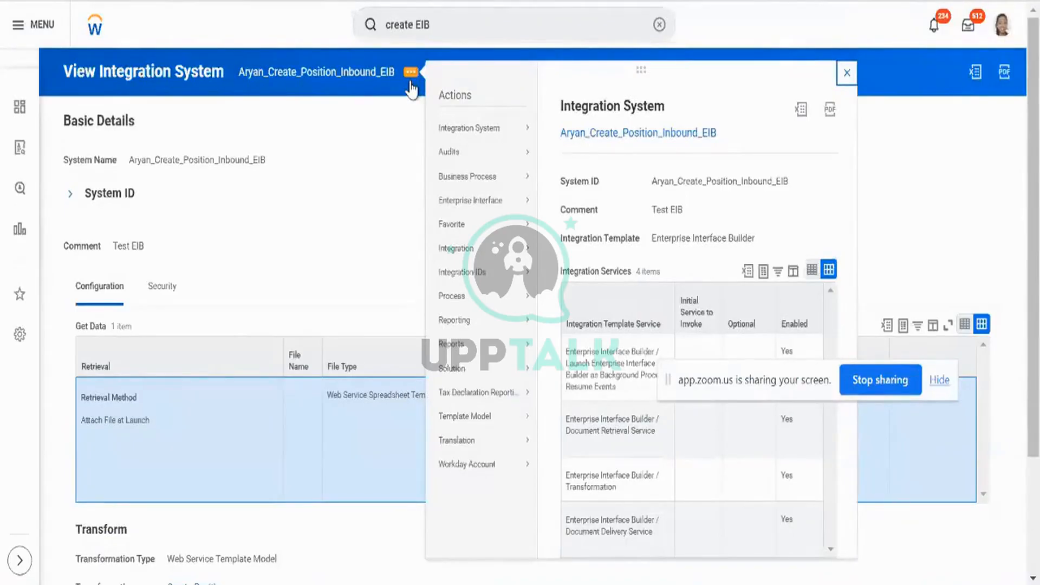
pyautogui.click(390, 154)
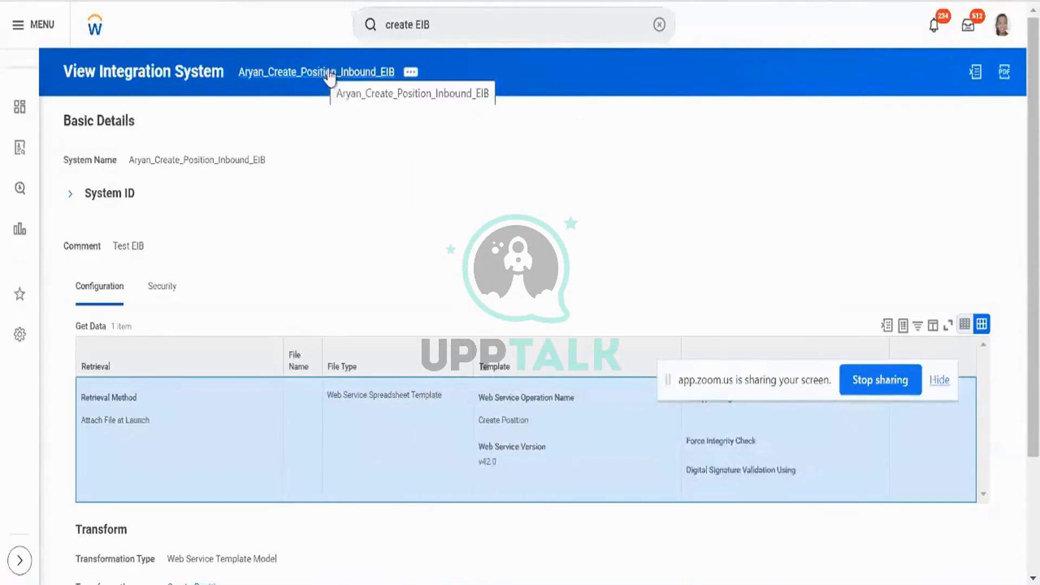
pyautogui.click(415, 80)
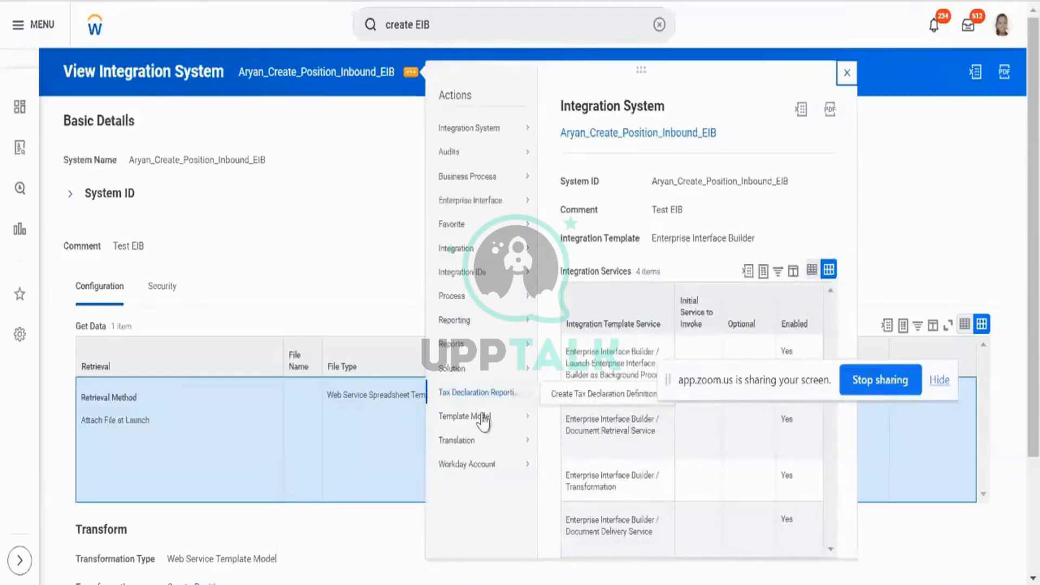
pyautogui.moveTo(482, 420)
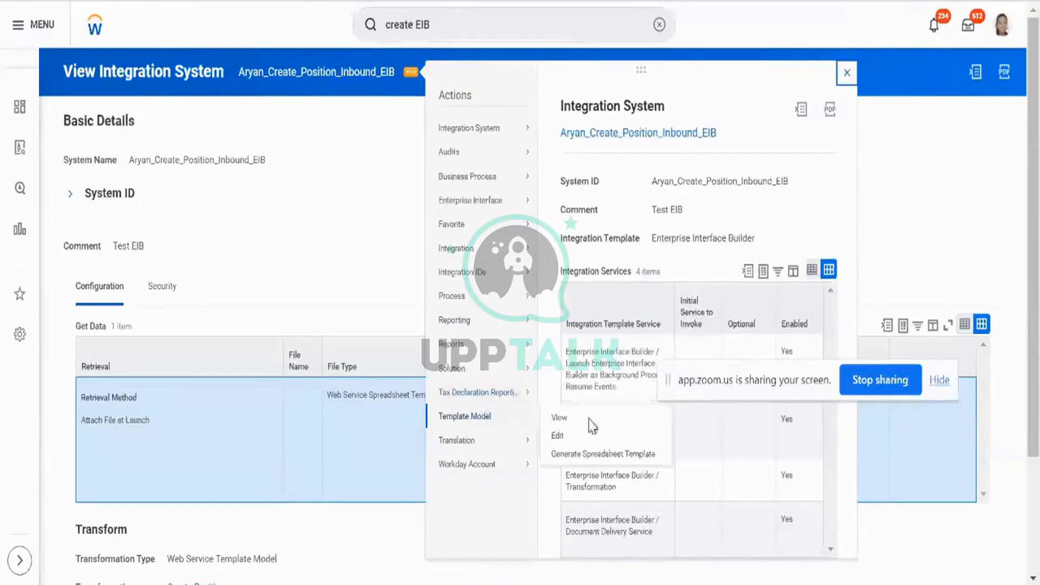
pyautogui.click(589, 455)
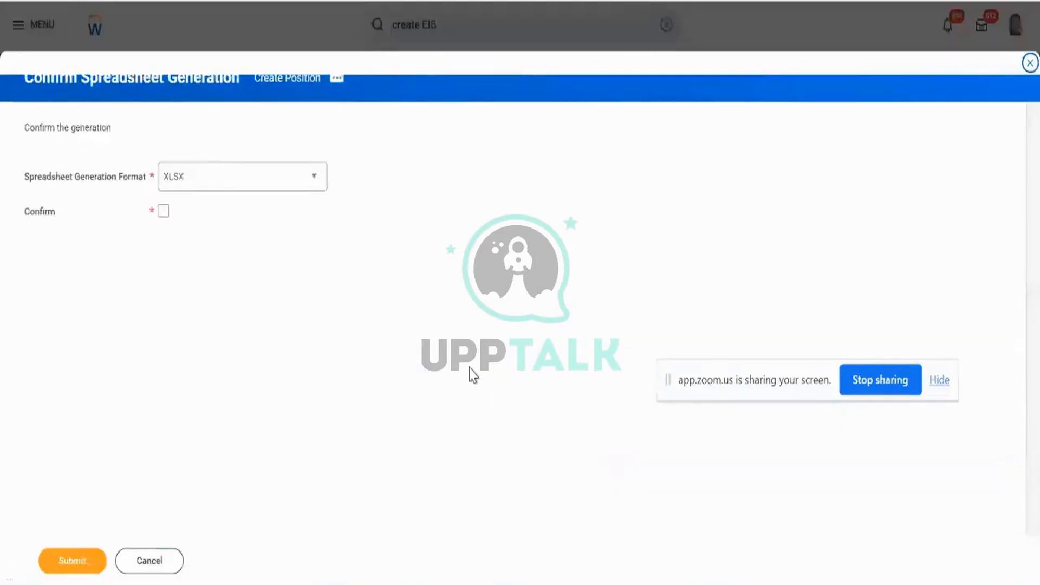
# Keep the generation format as XLSX, tick Confirm, and submit the template generation.
pyautogui.click(306, 190)
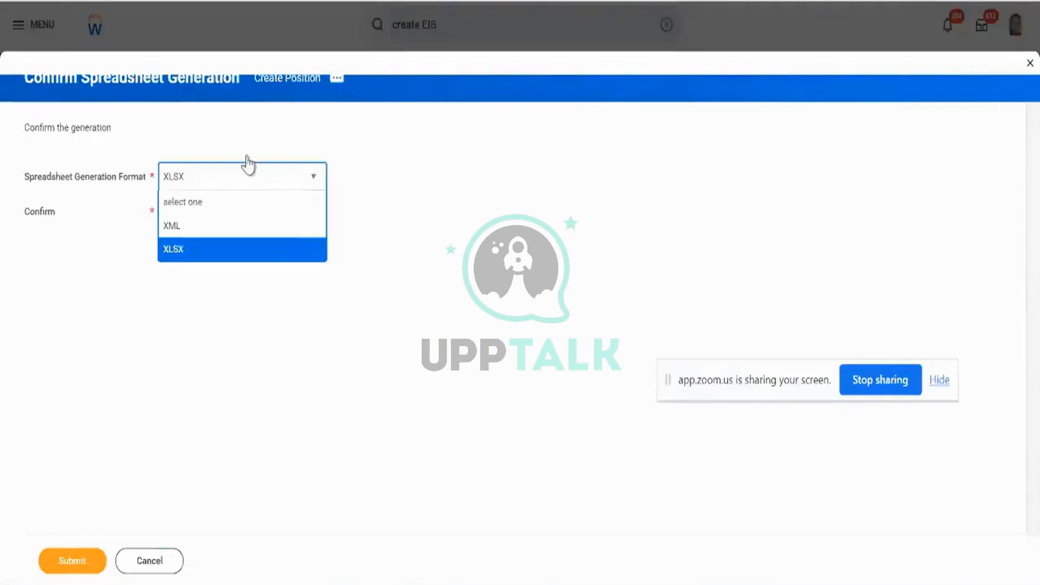
pyautogui.click(203, 255)
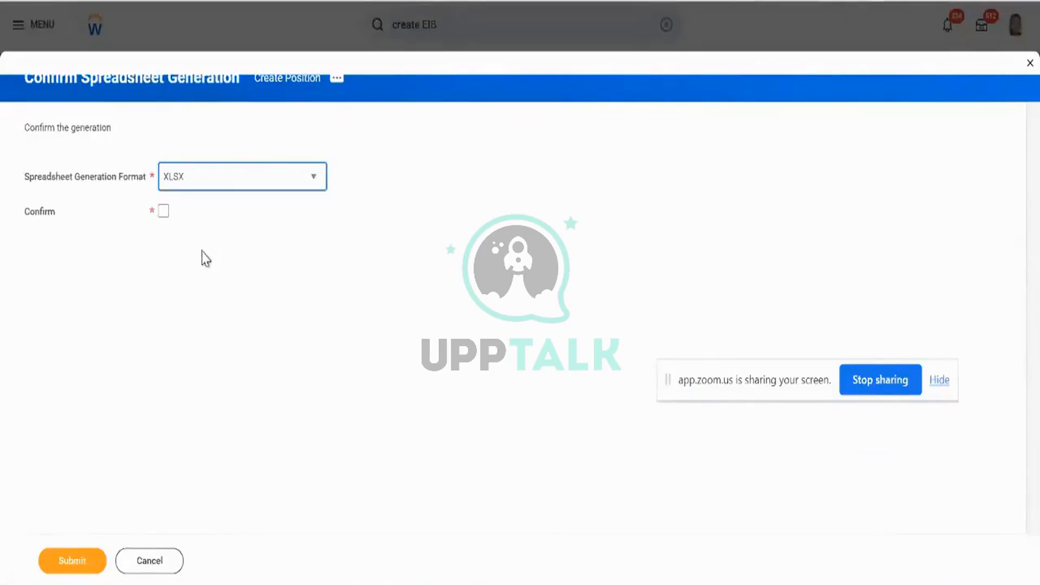
pyautogui.click(222, 190)
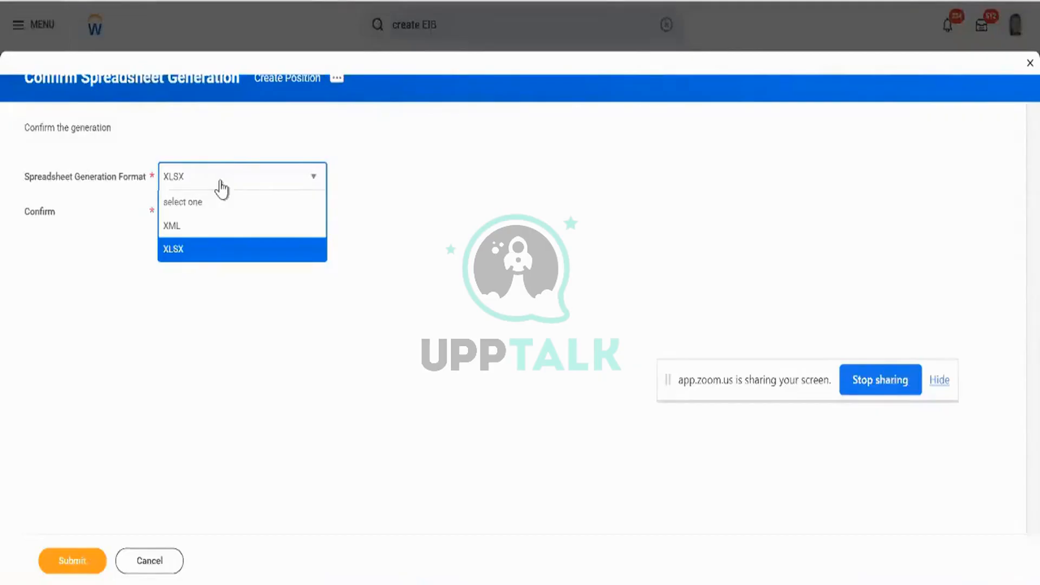
pyautogui.click(222, 183)
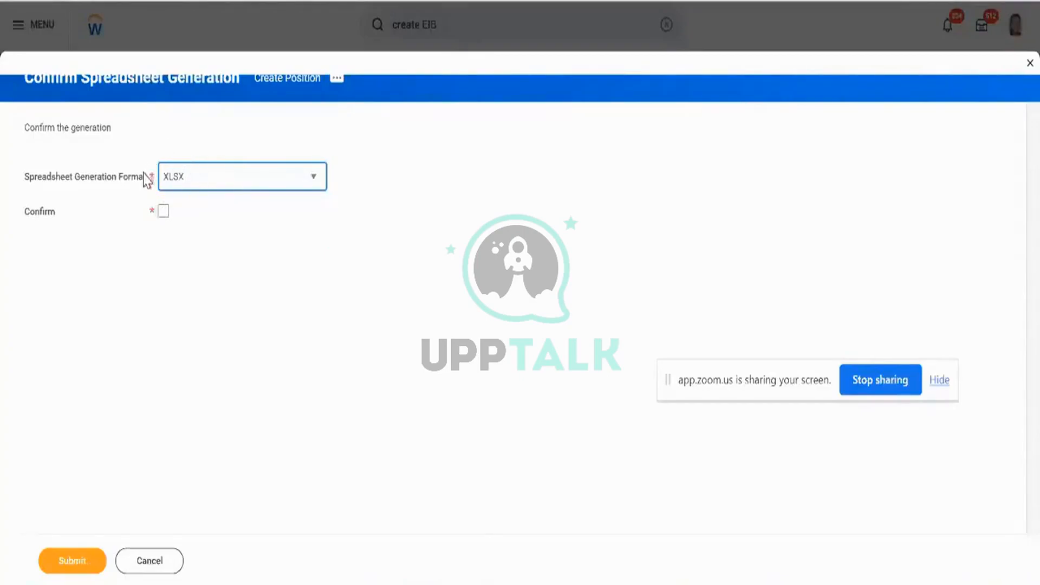
pyautogui.click(162, 211)
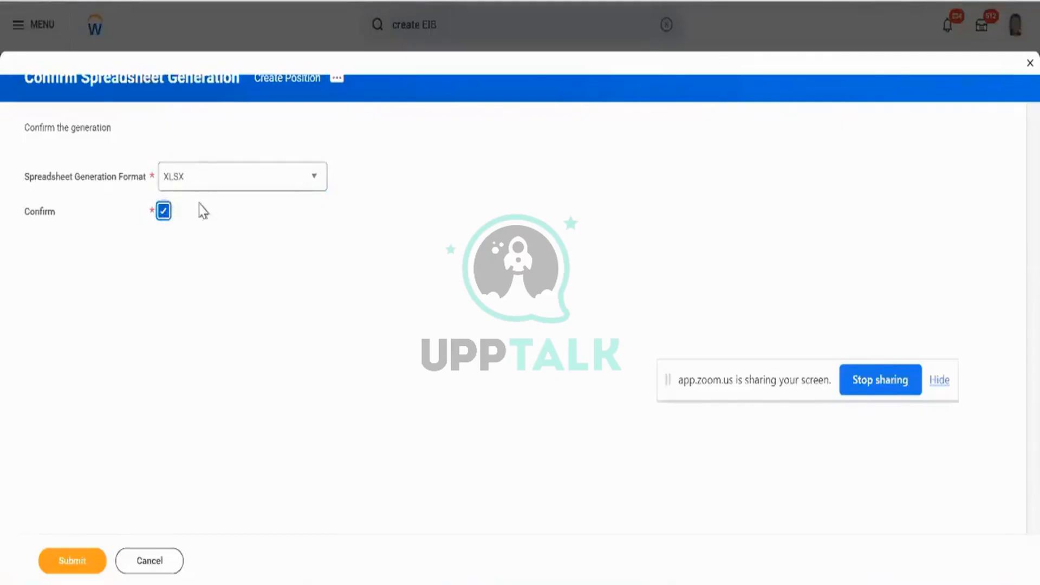
pyautogui.click(92, 569)
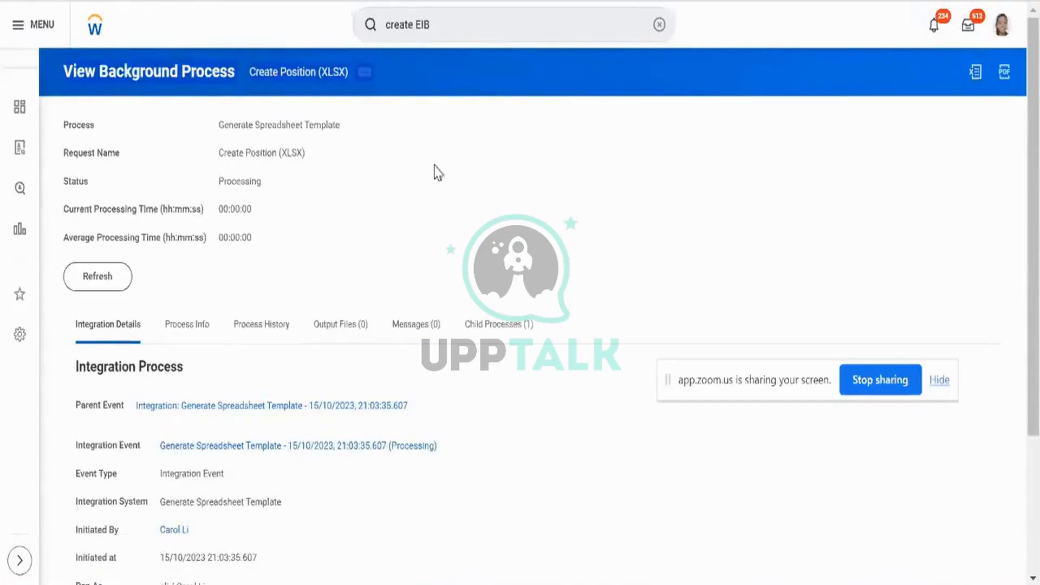
# Refresh the background process from 63% until it reads Completed with one output file.
pyautogui.click(114, 293)
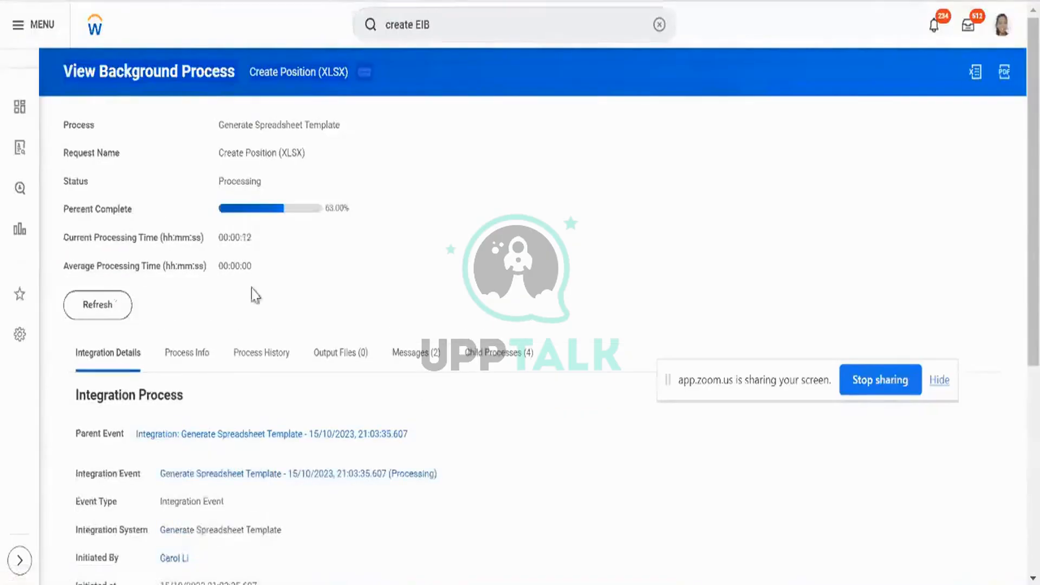
pyautogui.doubleClick(344, 208)
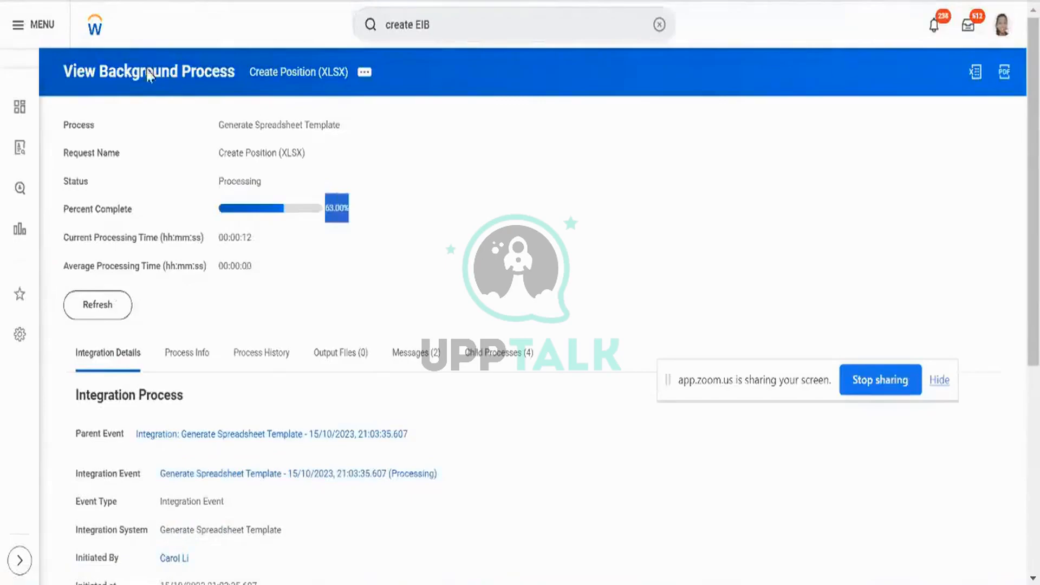
pyautogui.click(275, 129)
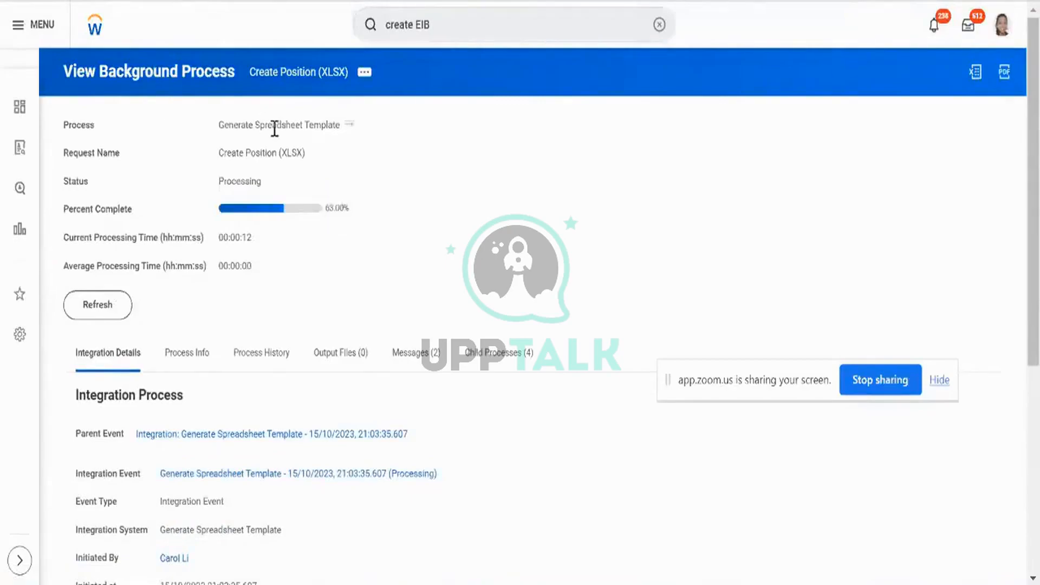
pyautogui.tripleClick(275, 129)
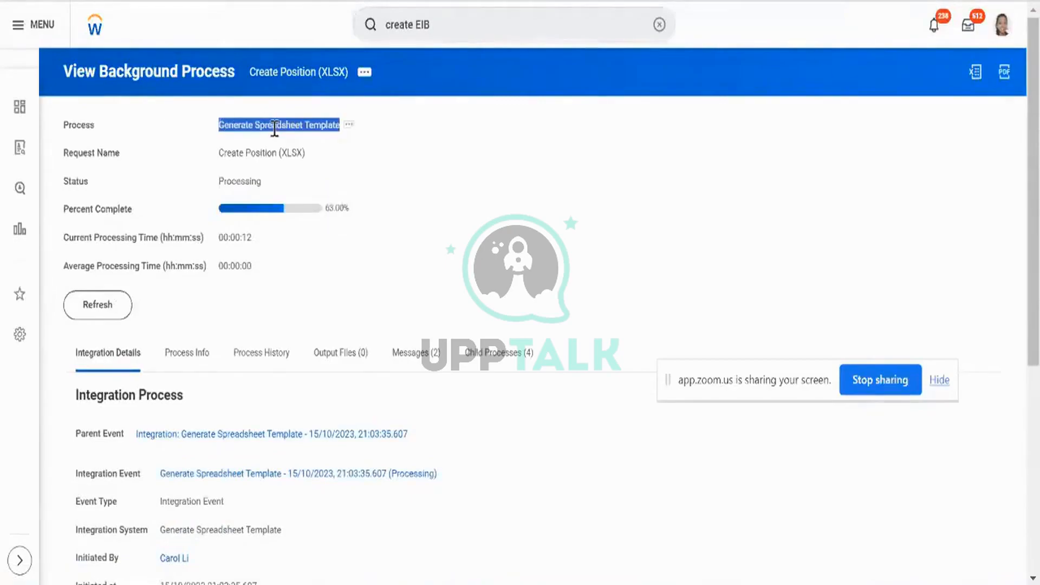
pyautogui.click(107, 307)
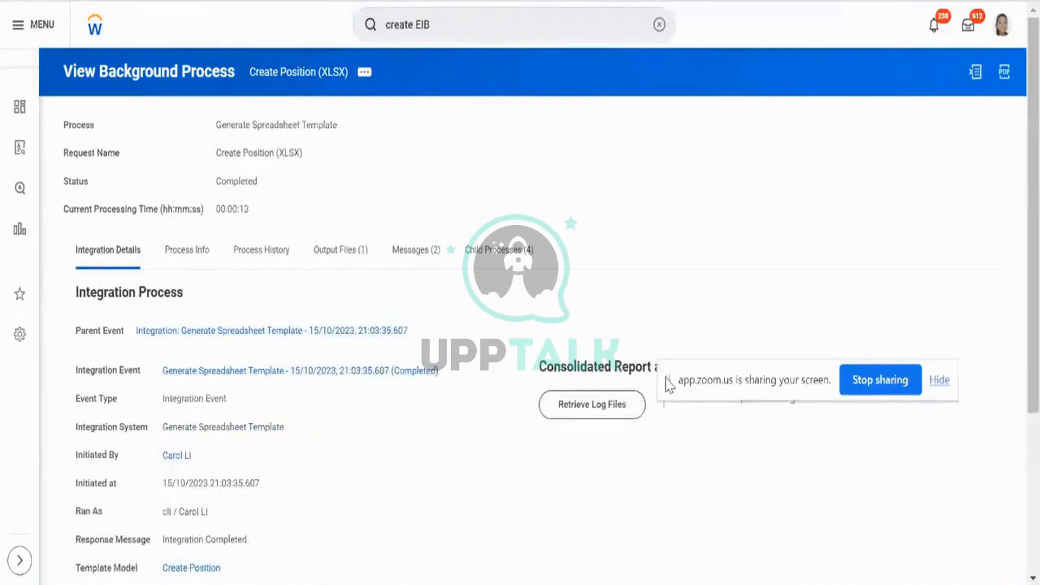
pyautogui.moveTo(665, 379); pyautogui.dragTo(694, 447)
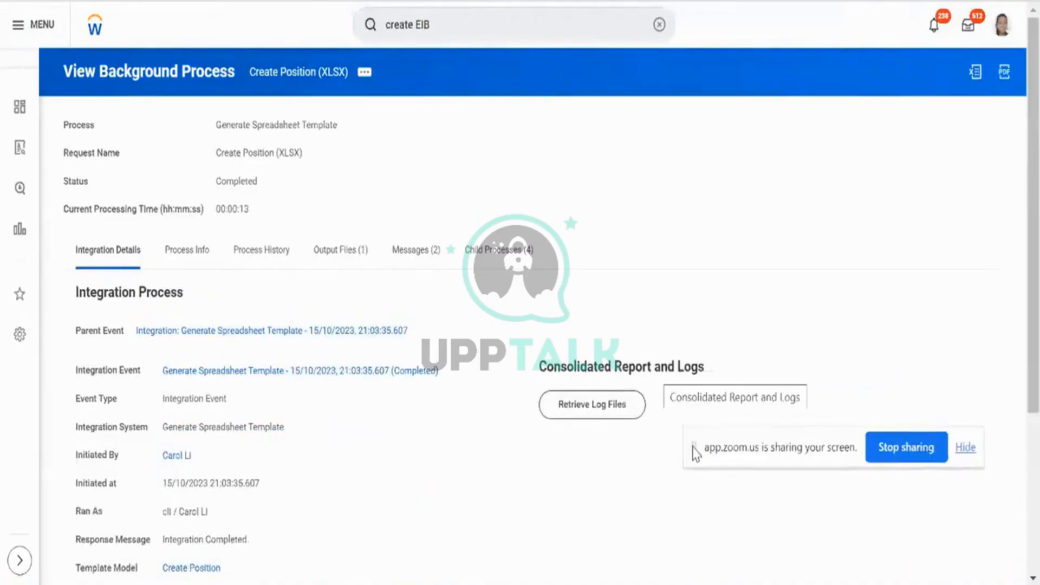
# Download the generated Create_Position_v42.0.xlsx template from the process's Output Files.
pyautogui.click(321, 248)
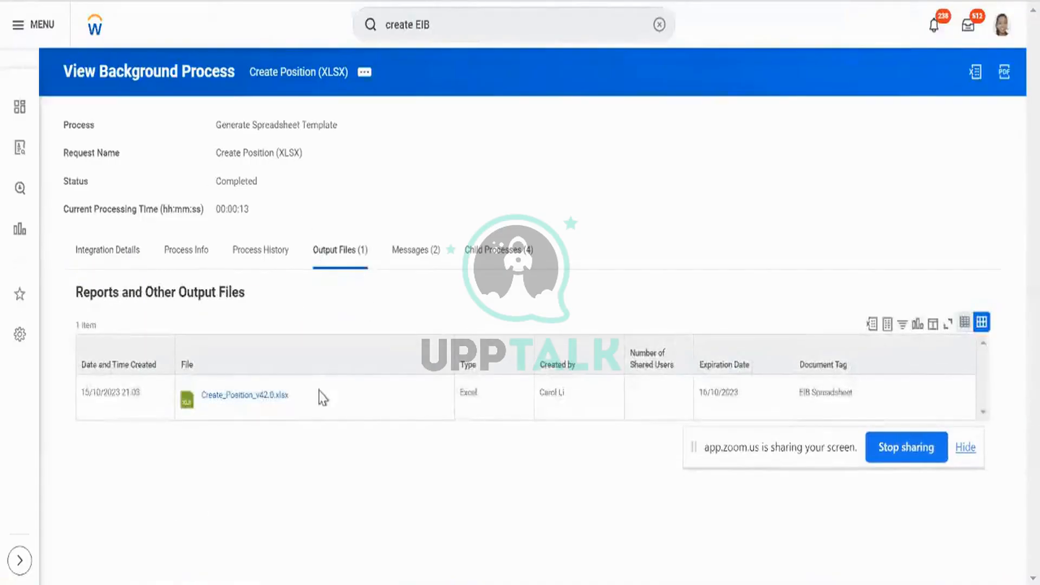
pyautogui.click(307, 410)
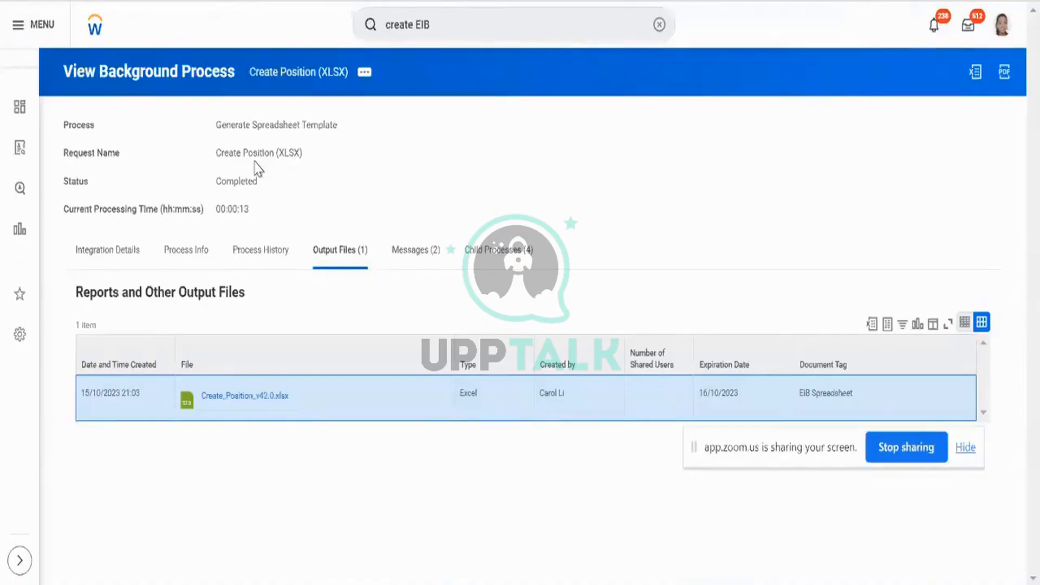
pyautogui.click(241, 398)
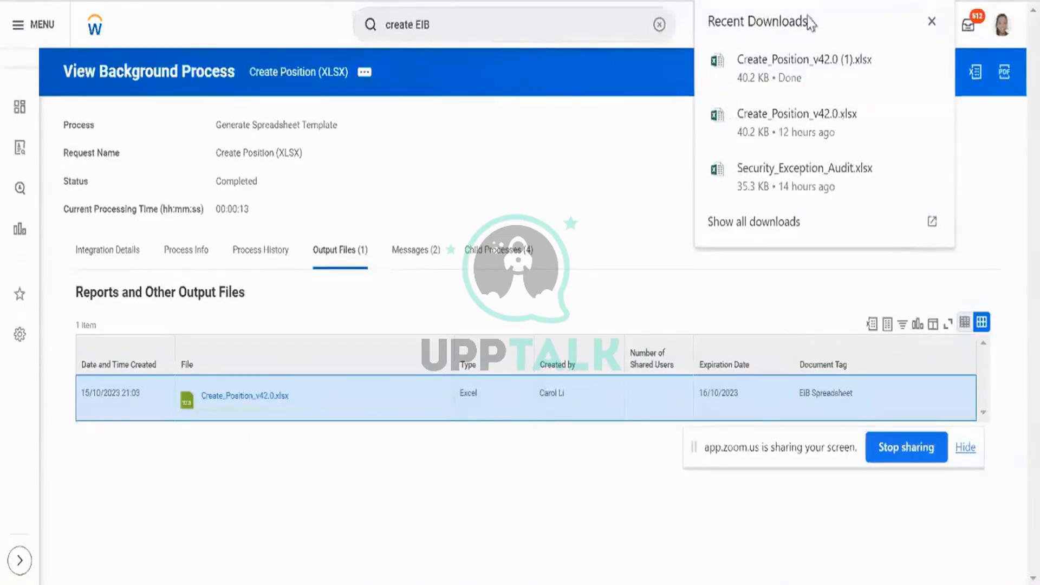
# Enable editing in the downloaded template, review the five business processes on the Overview sheet, and return to Workday.
pyautogui.moveTo(794, 83)
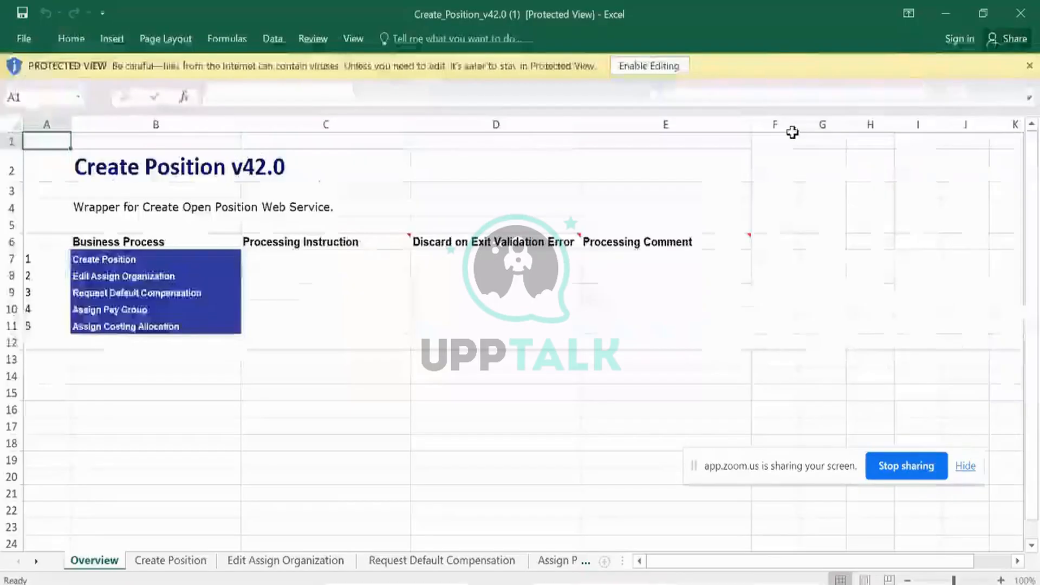
pyautogui.click(649, 66)
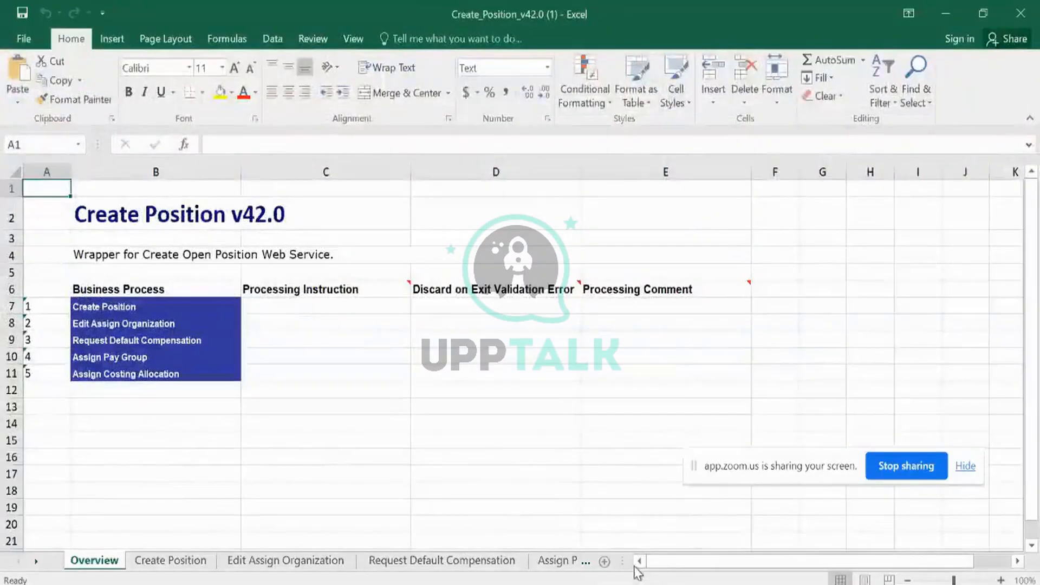
pyautogui.moveTo(623, 561); pyautogui.dragTo(915, 550)
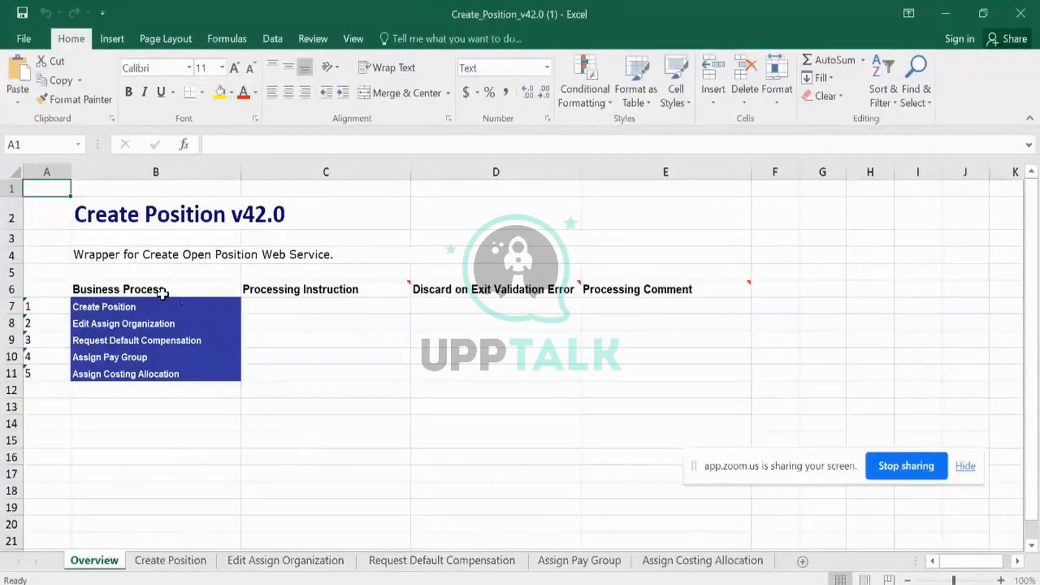
pyautogui.moveTo(178, 288); pyautogui.dragTo(162, 374)
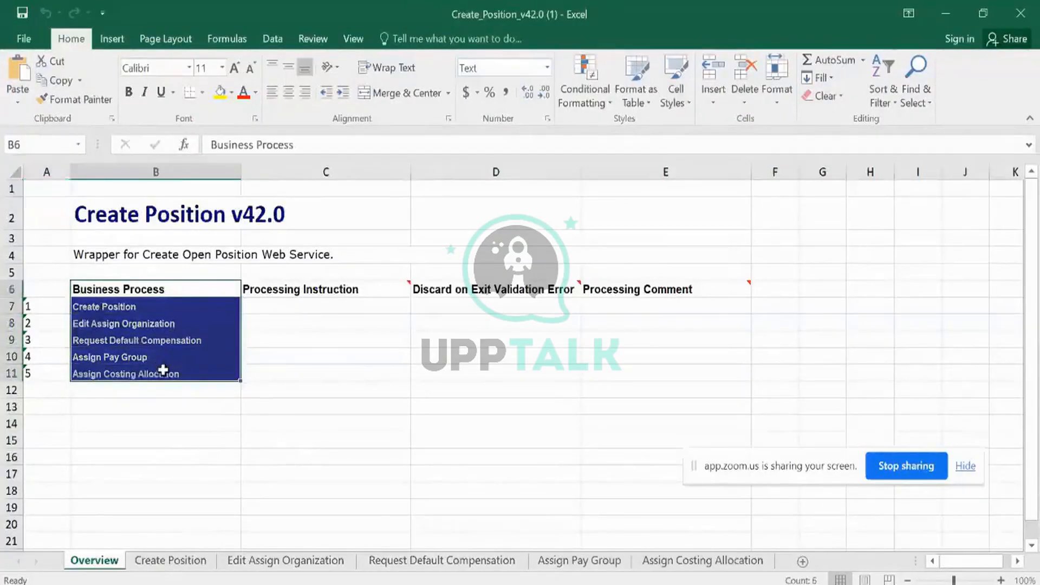
pyautogui.hotkey('alt', 'Tab')
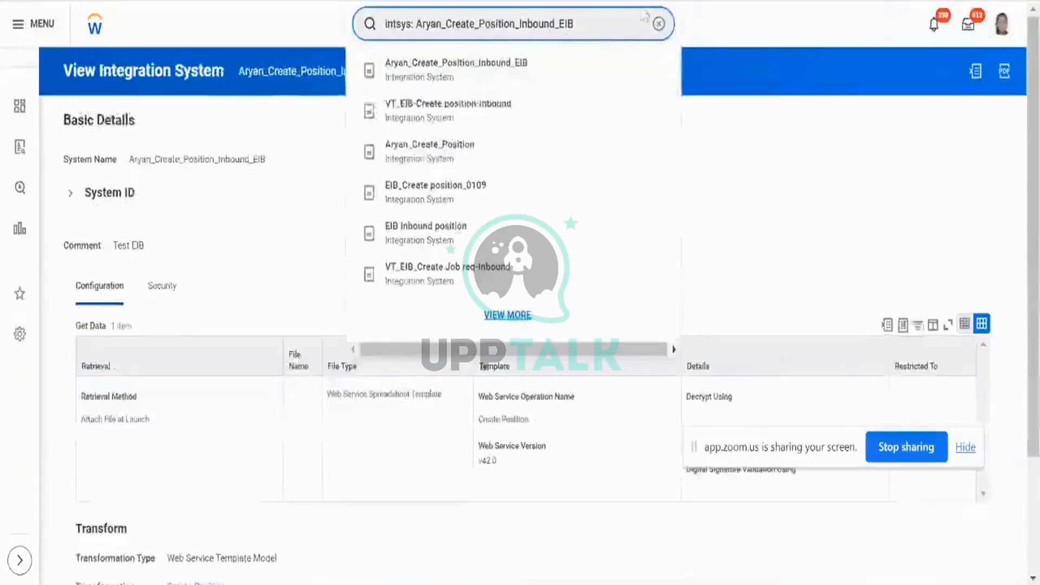
# Start a Create Position task for AMD - Manufacturing and scroll through the form's fields.
pyautogui.click(658, 24)
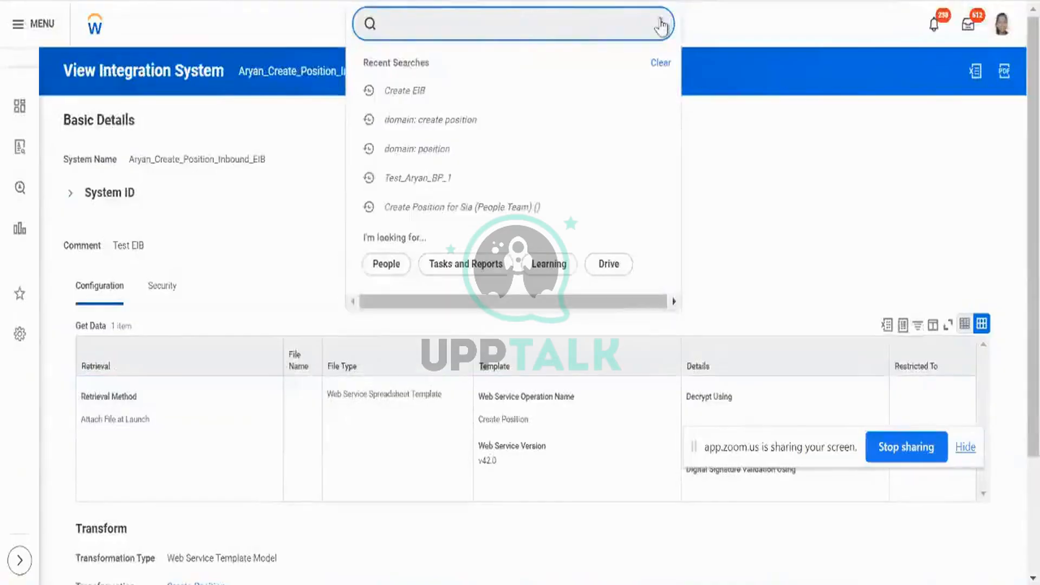
pyautogui.write('create position')
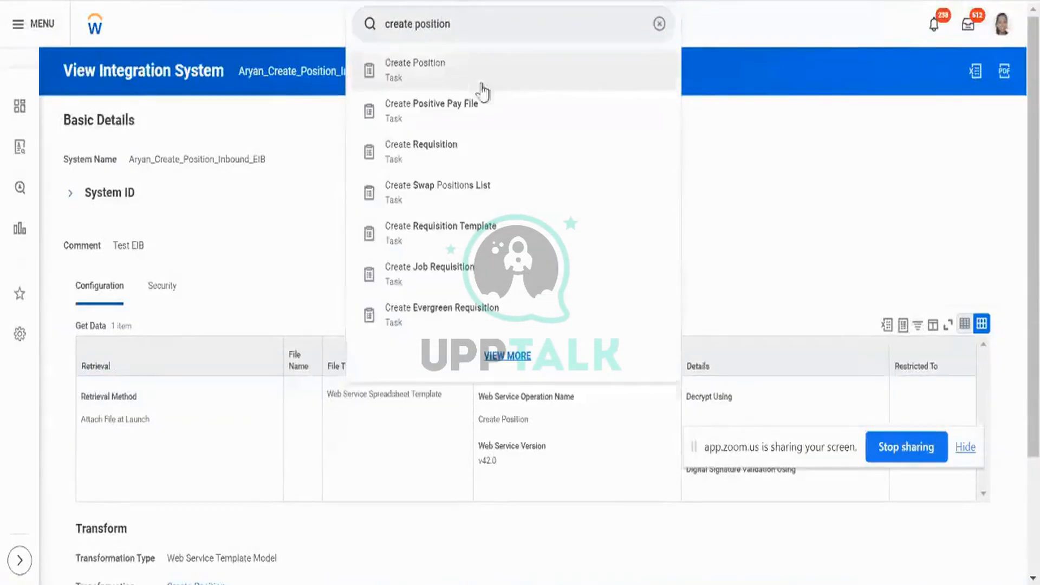
pyautogui.click(481, 88)
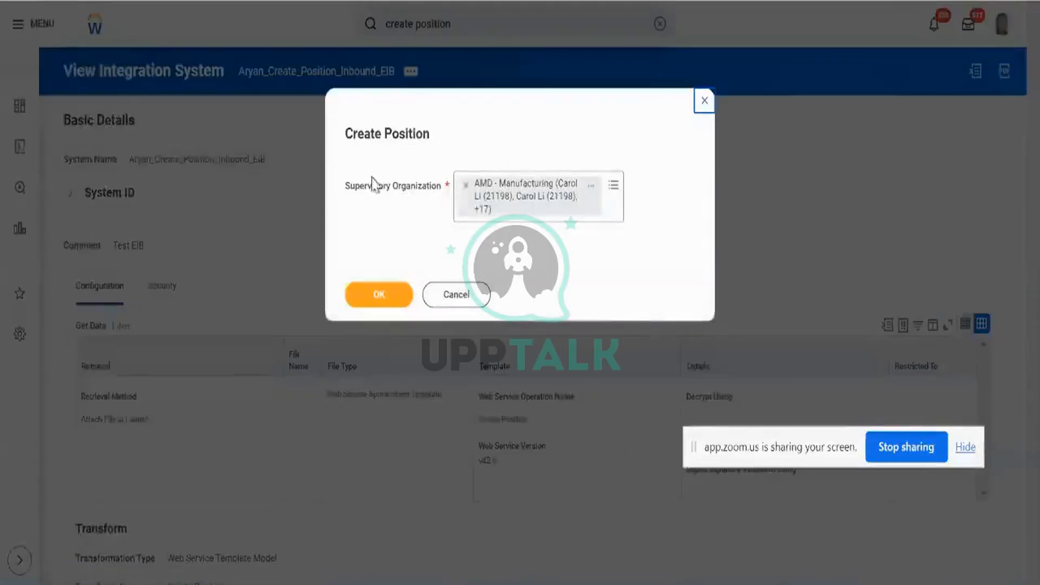
pyautogui.tripleClick(420, 190)
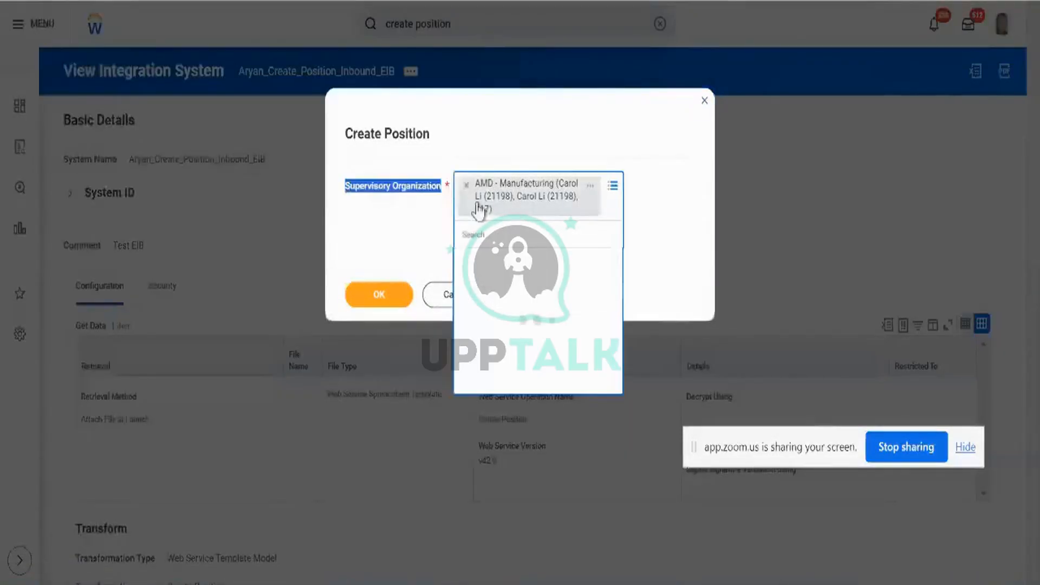
pyautogui.click(385, 252)
pyautogui.click(368, 293)
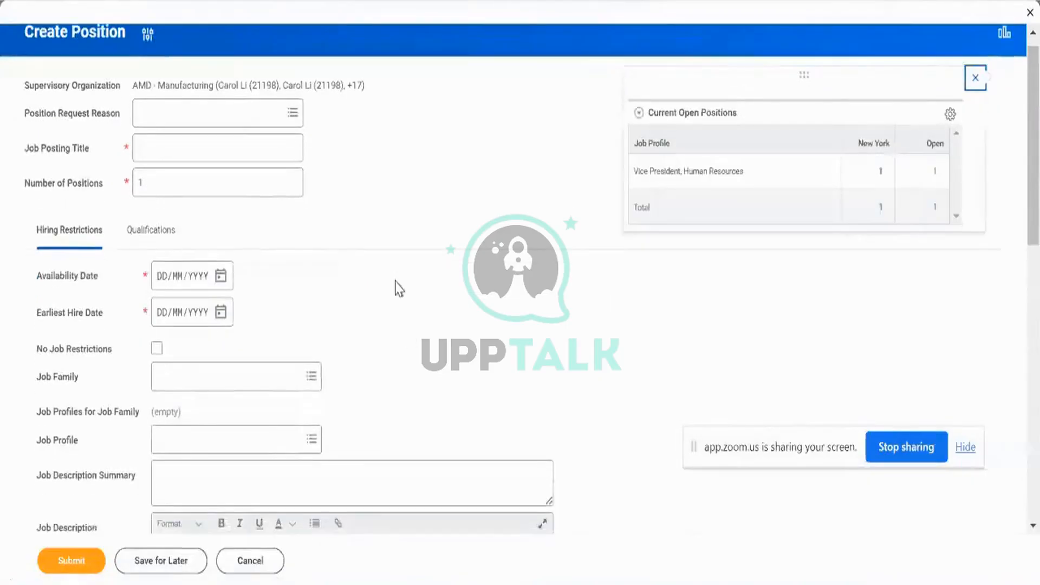
pyautogui.scroll(-2, 397, 287)
pyautogui.scroll(-6, 200, 293)
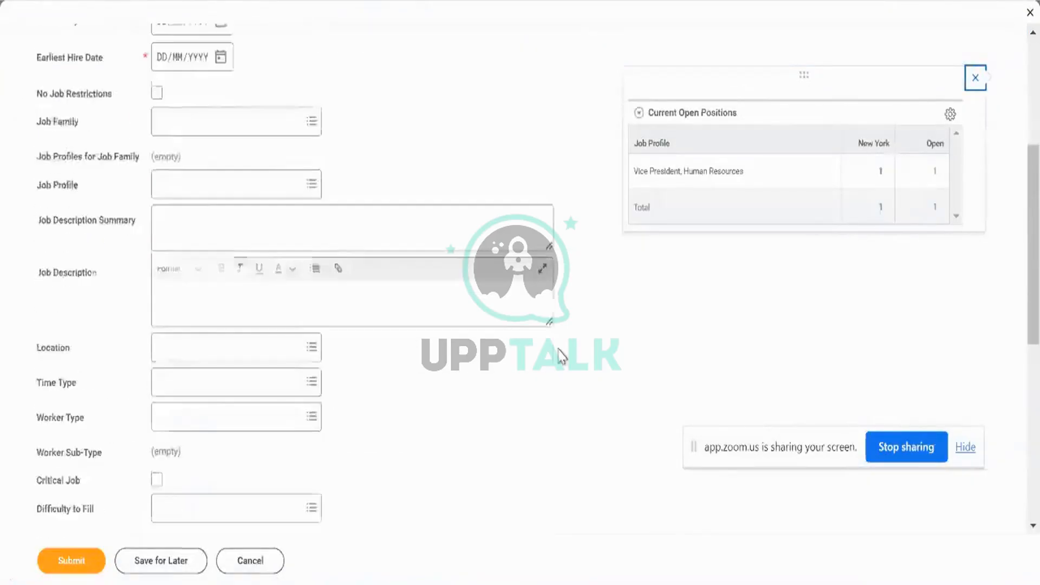
pyautogui.scroll(-7, 313, 373)
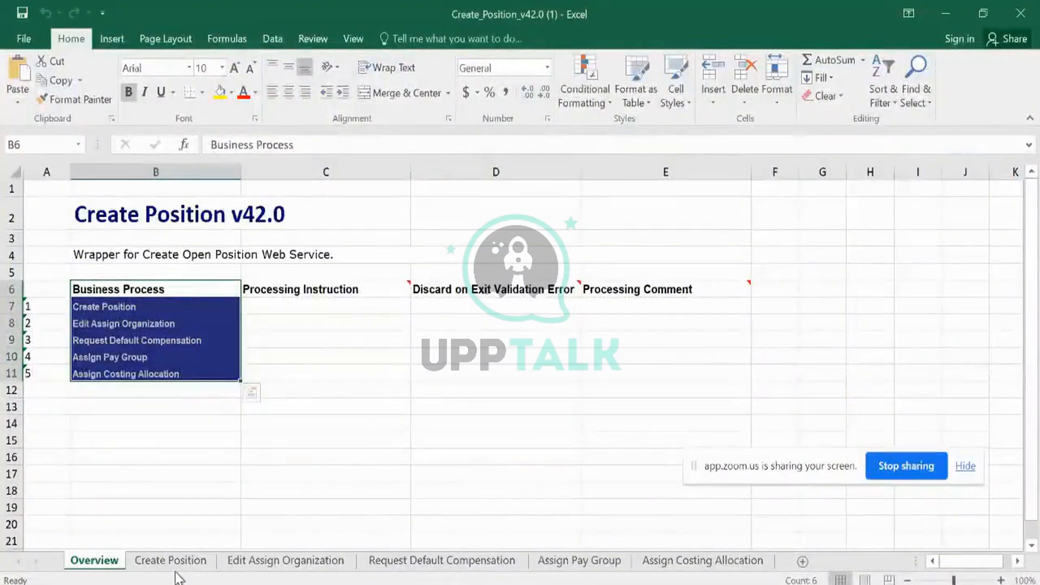
# On the Create Position sheet, check restrictions: Supervisory Organization Required, Position Request Reason Optional, then Position ID and Job Posting Title.
pyautogui.click(175, 569)
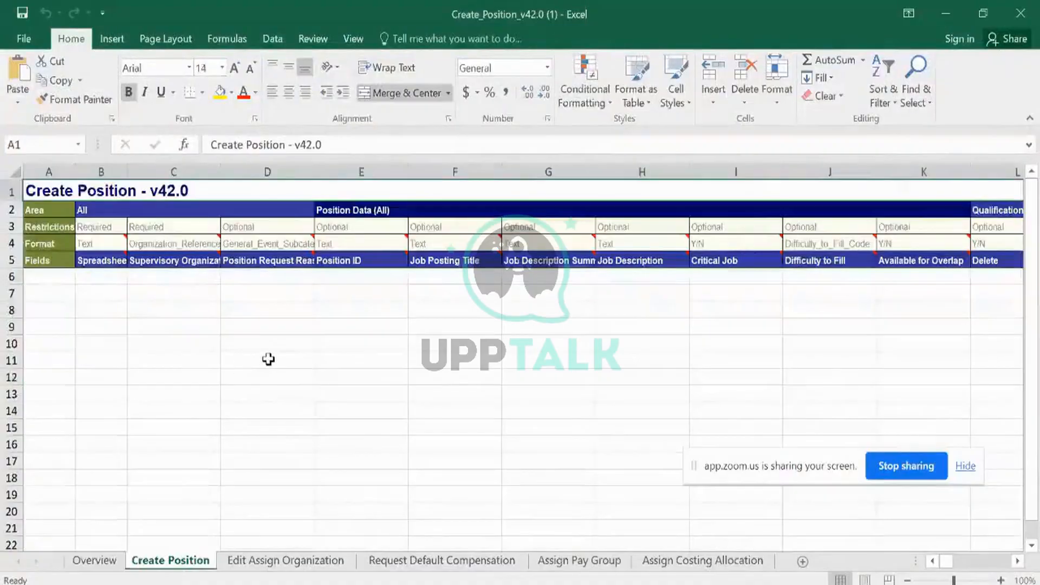
pyautogui.click(199, 226)
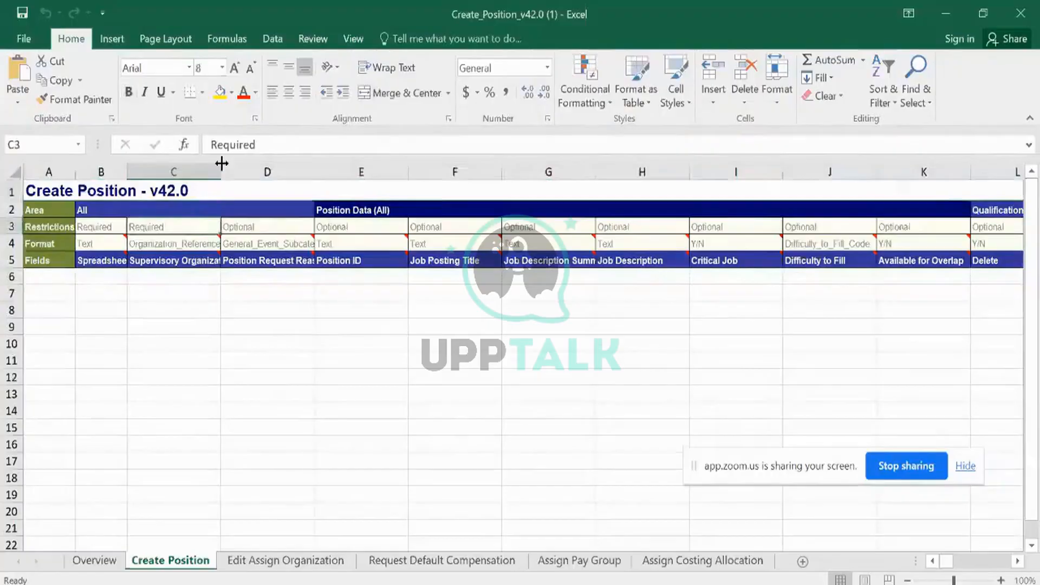
pyautogui.click(11, 227)
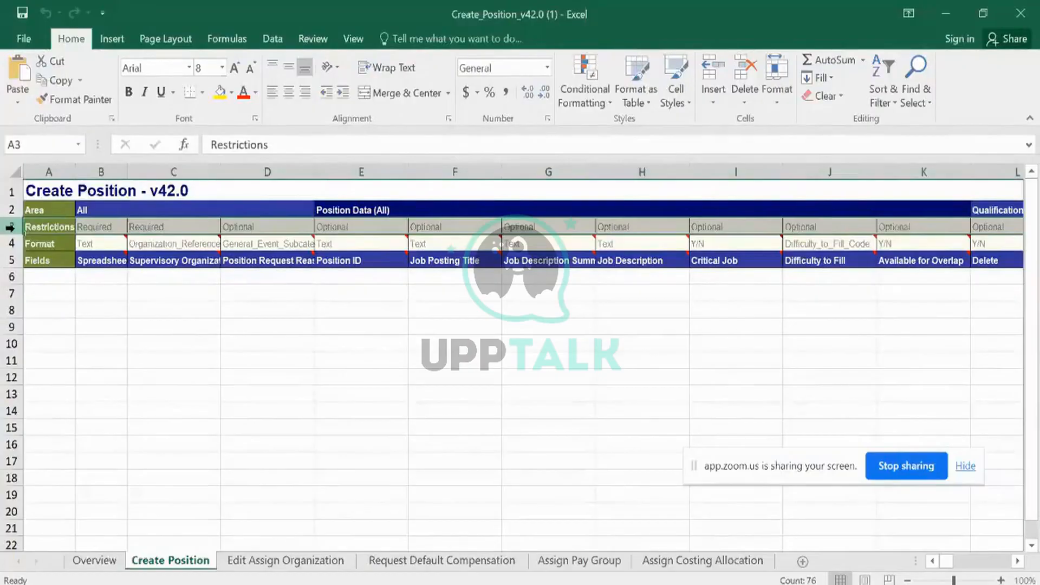
pyautogui.click(179, 222)
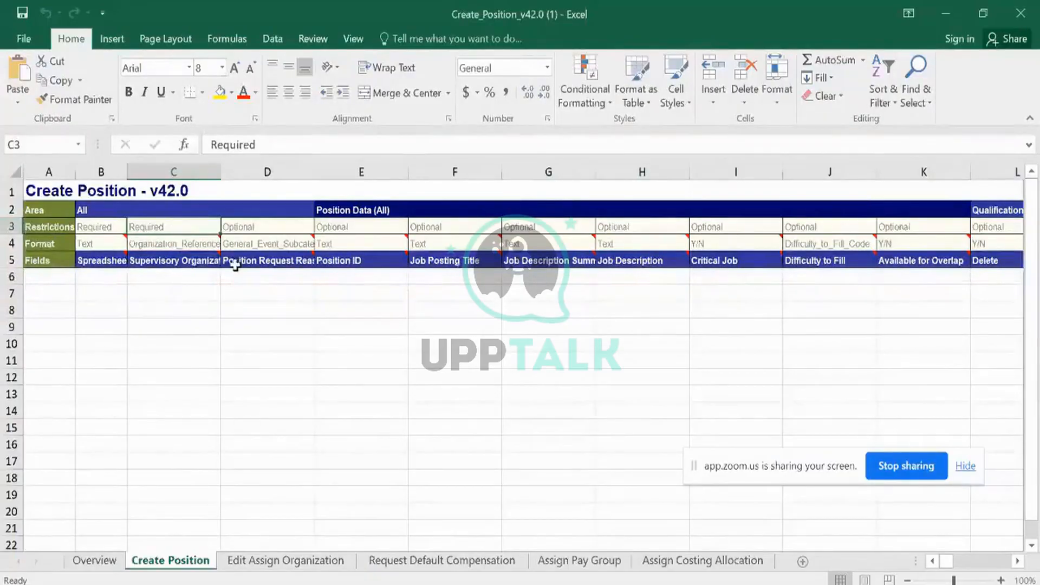
pyautogui.click(274, 227)
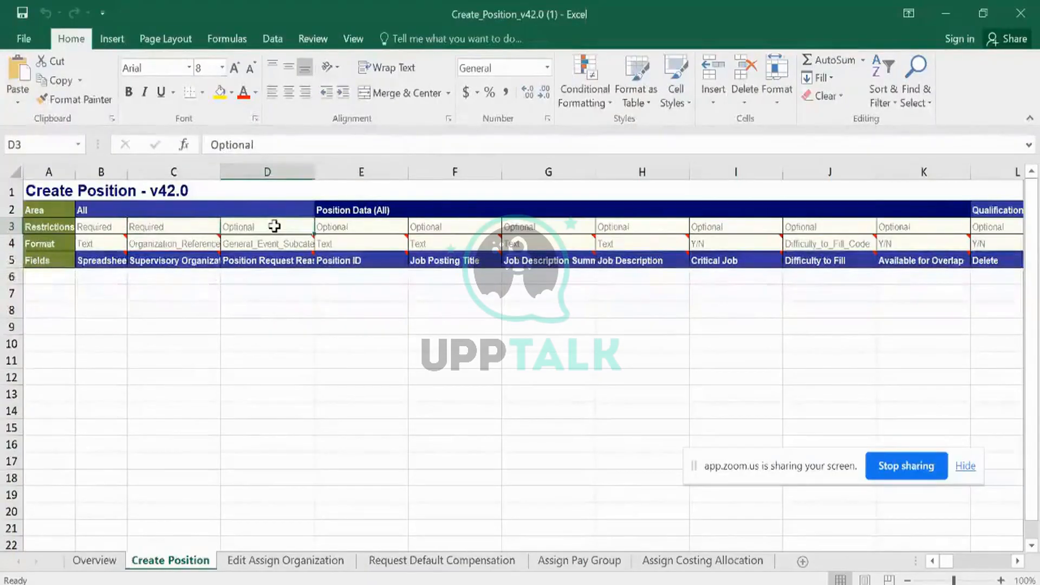
pyautogui.click(374, 166)
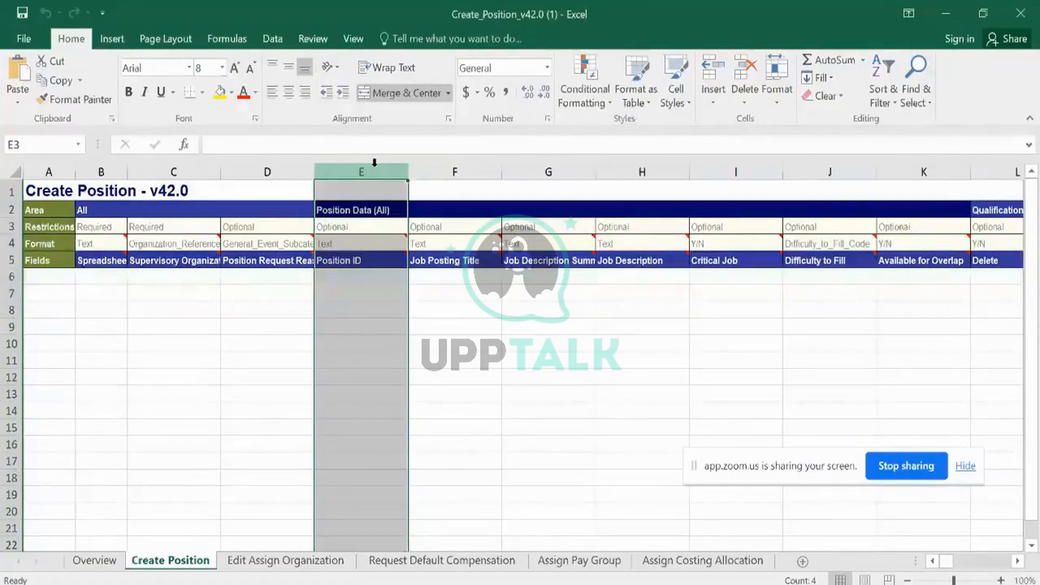
pyautogui.click(445, 164)
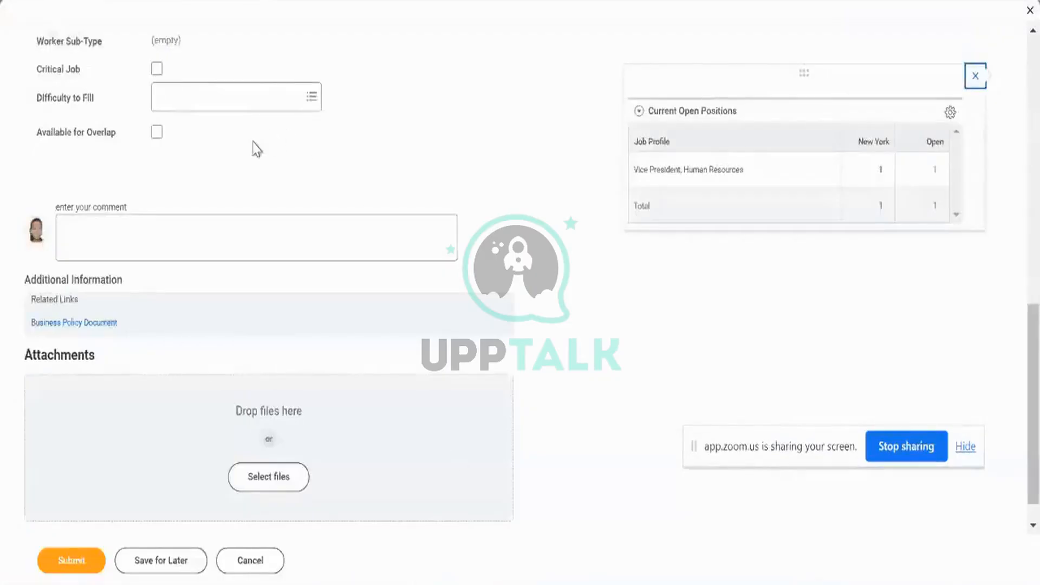
# Compare the form's Job Posting Title field with the spreadsheet column F, whose restriction is Optional.
pyautogui.scroll(10, 270, 232)
pyautogui.scroll(3, 270, 232)
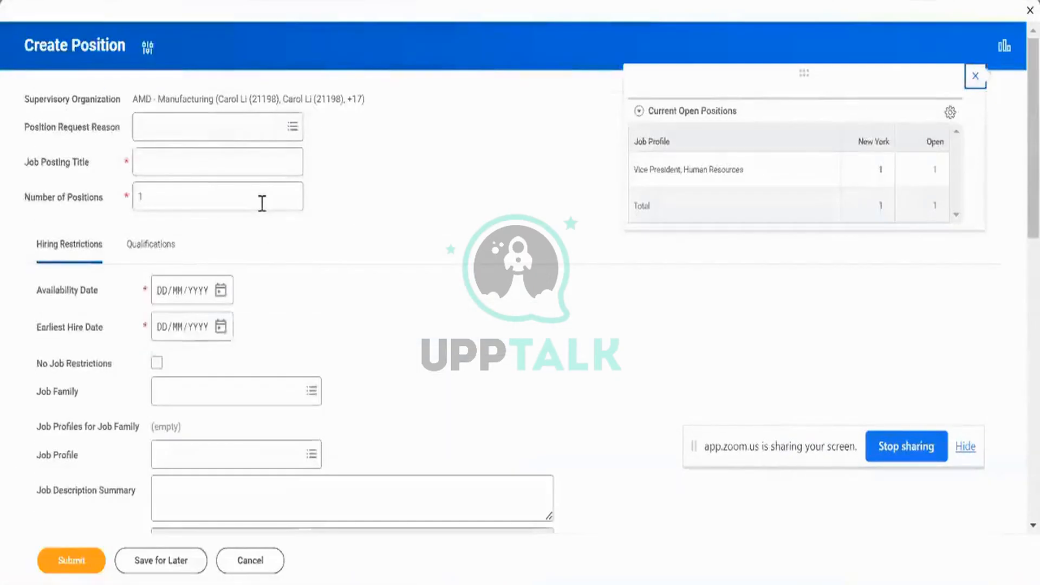
pyautogui.click(155, 164)
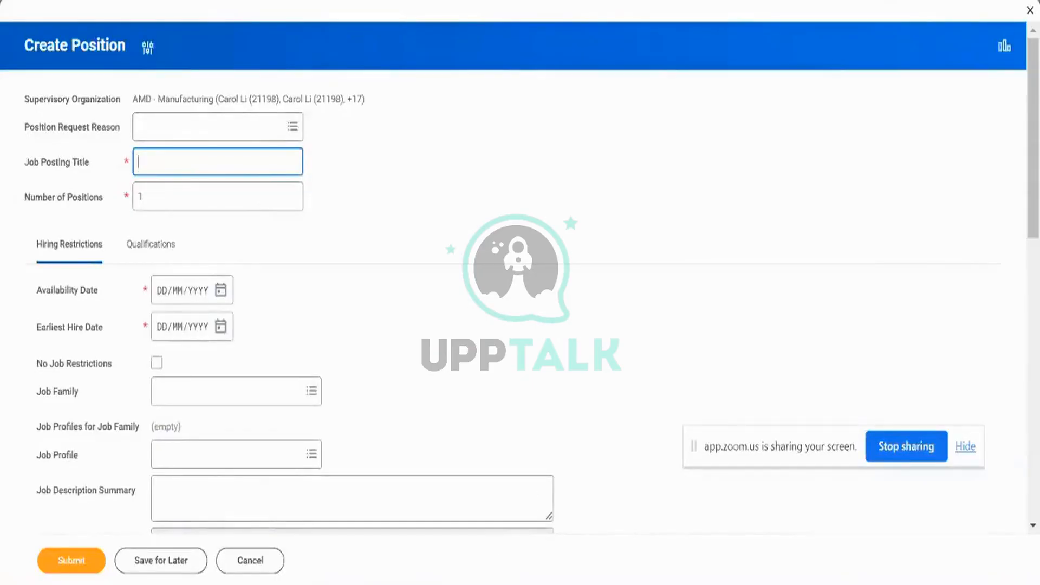
pyautogui.hotkey('alt', 'Tab')
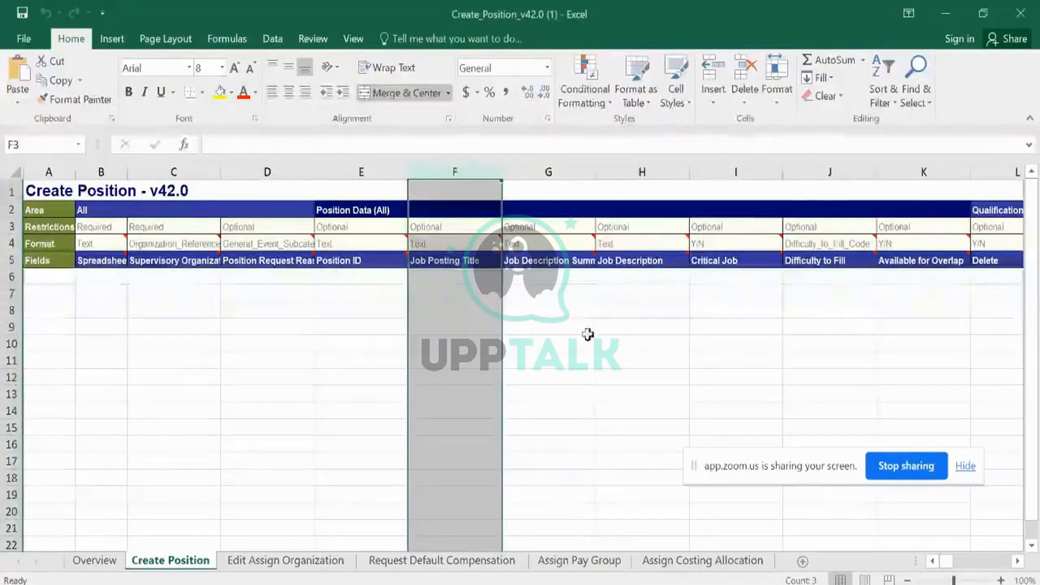
pyautogui.click(481, 223)
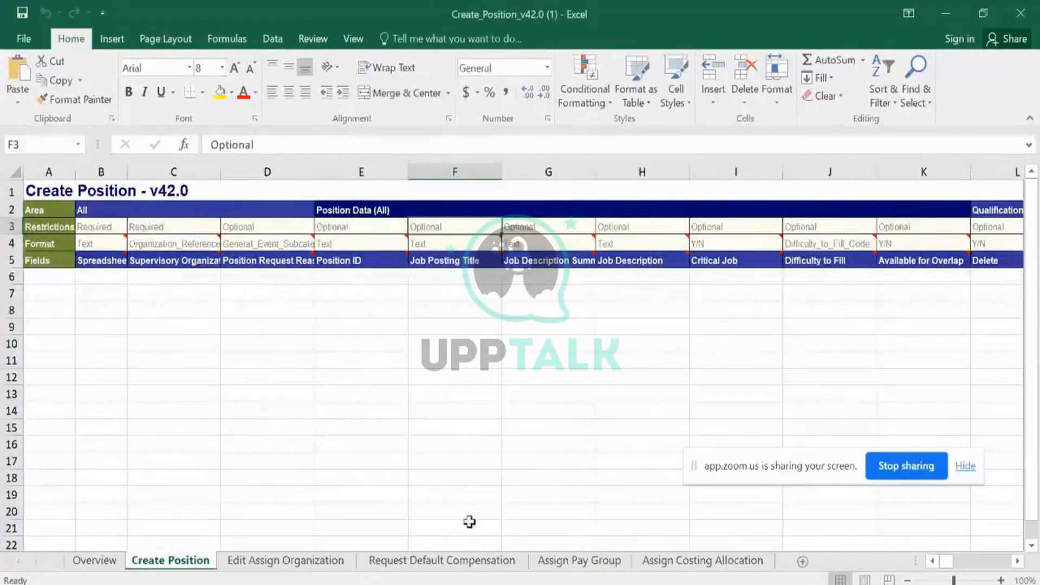
pyautogui.hotkey('alt', 'Tab')
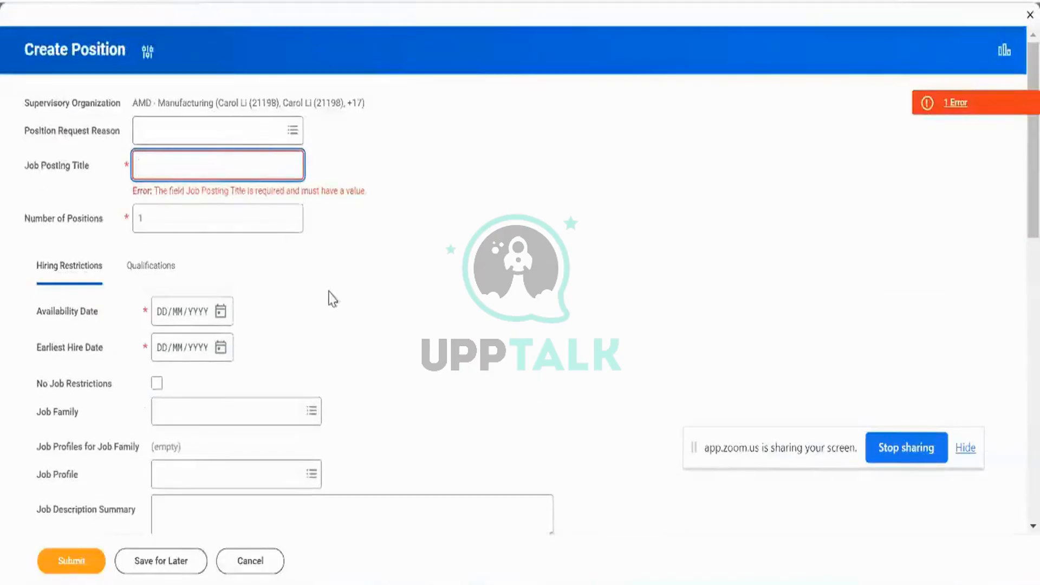
pyautogui.hotkey('alt', 'Tab')
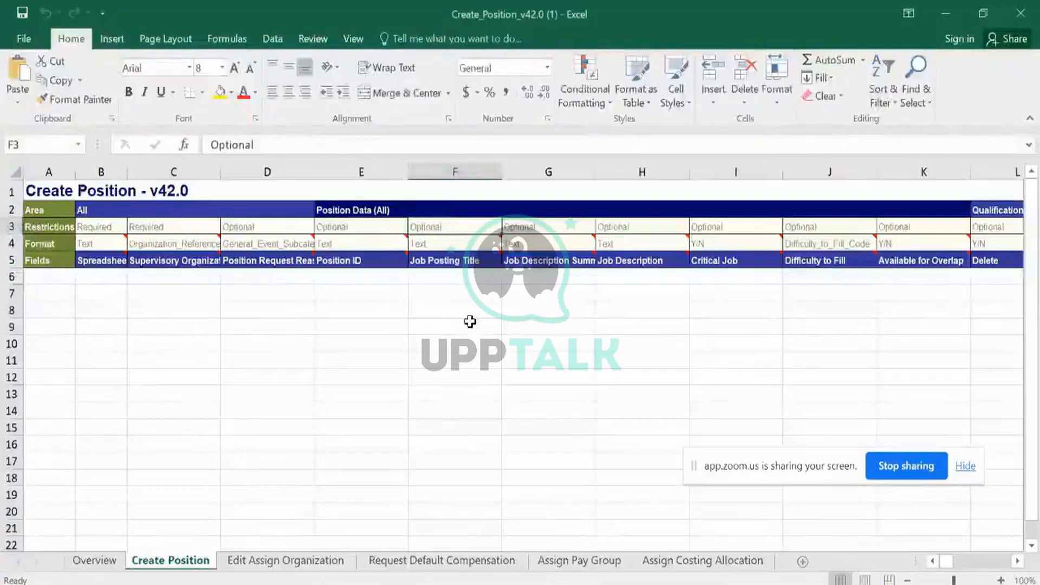
# Browse the Edit Assign Organization and Assign Pay Group sheets, ending on Request Default Compensation.
pyautogui.click(252, 562)
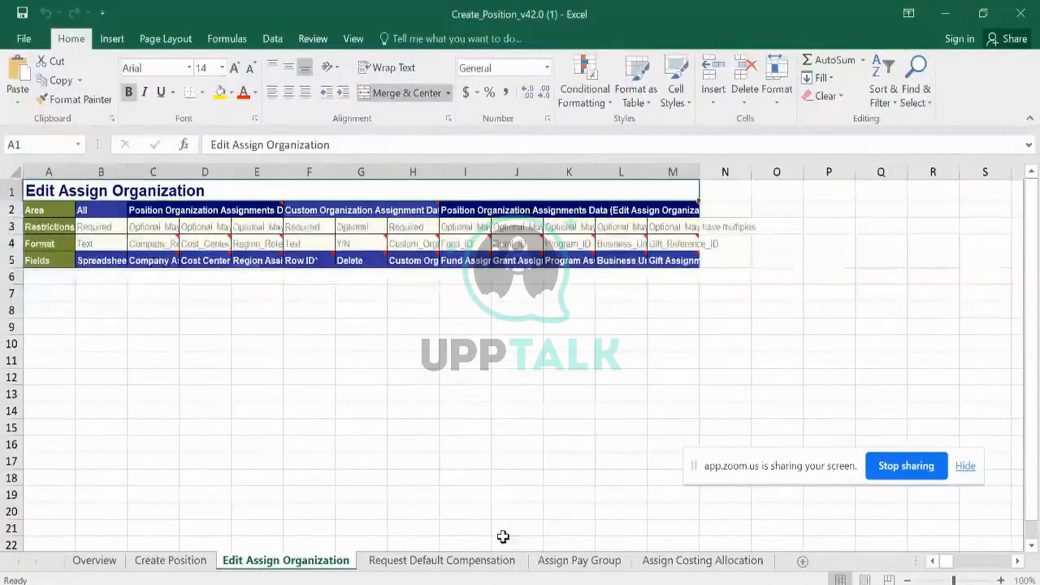
pyautogui.click(669, 563)
pyautogui.click(619, 564)
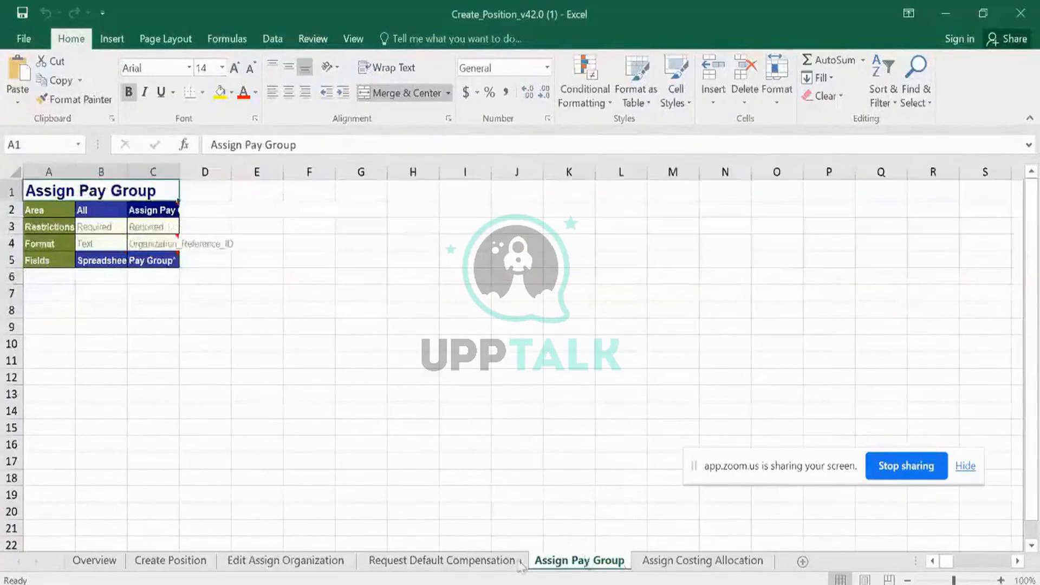
pyautogui.click(474, 566)
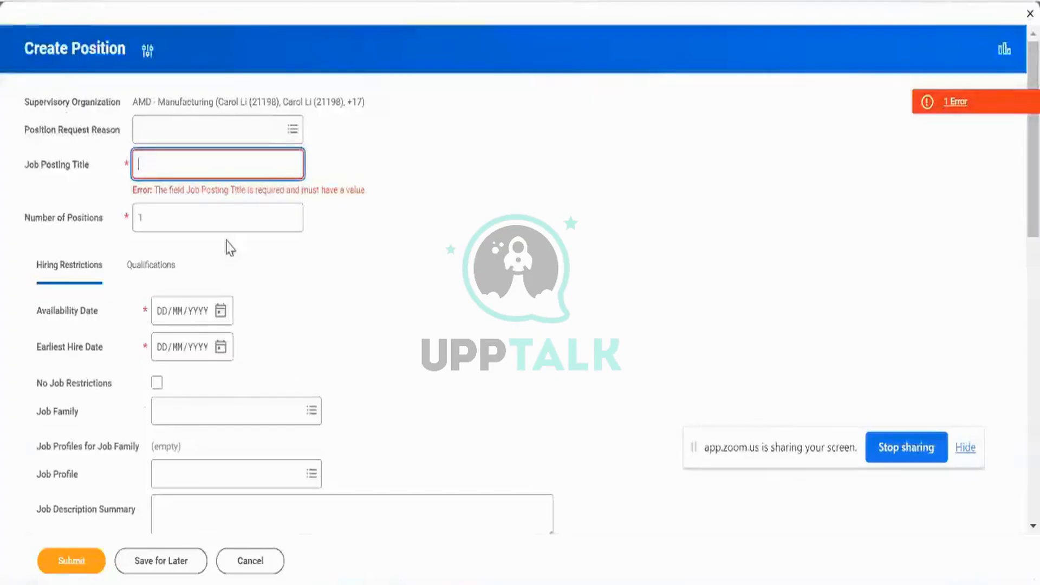
# In the Workday form, review the Qualifications and Hiring Restrictions sections.
pyautogui.click(278, 334)
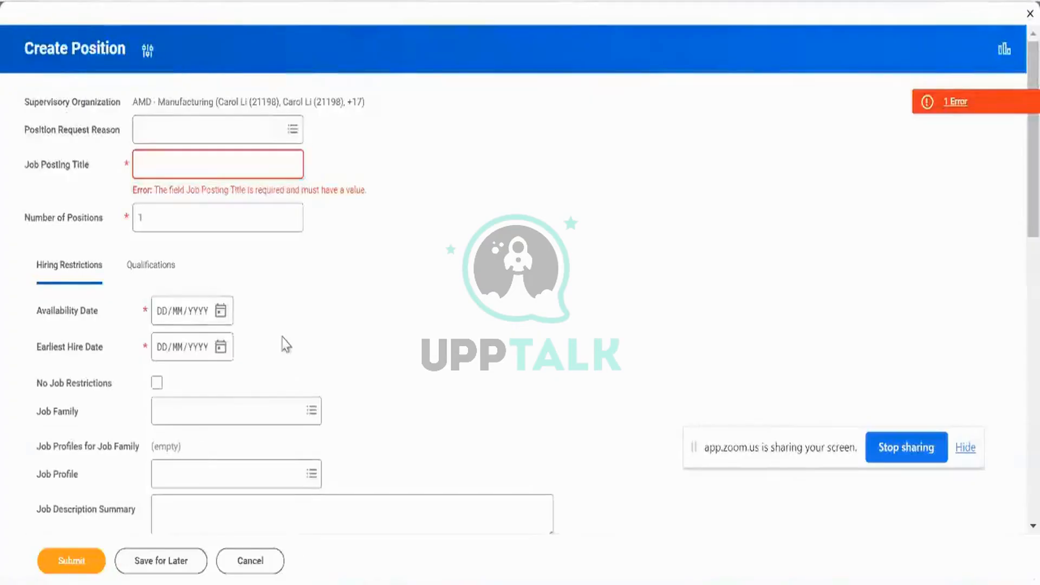
pyautogui.click(165, 281)
pyautogui.scroll(-3, 325, 276)
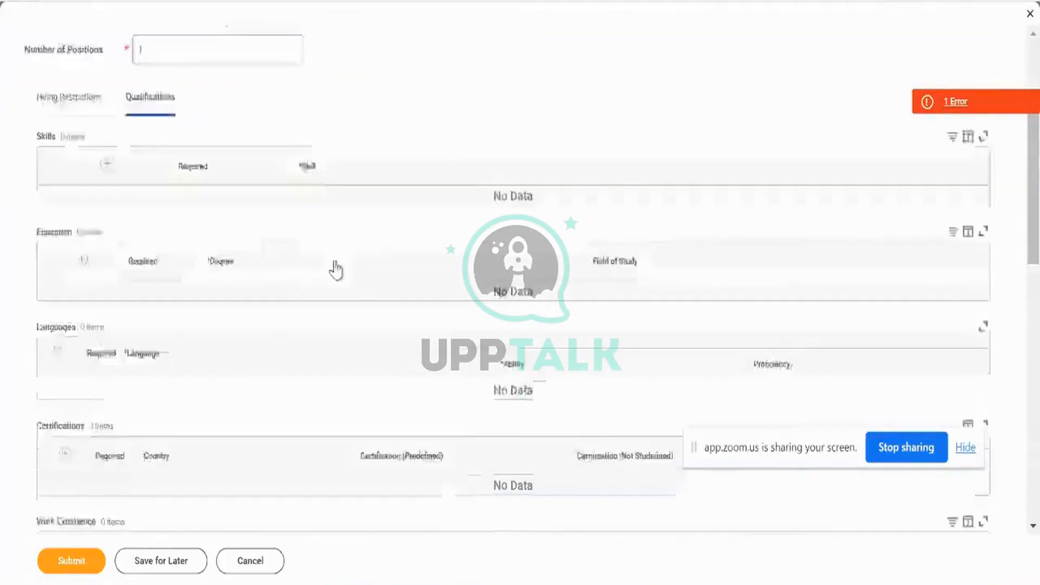
pyautogui.scroll(-10, 402, 302)
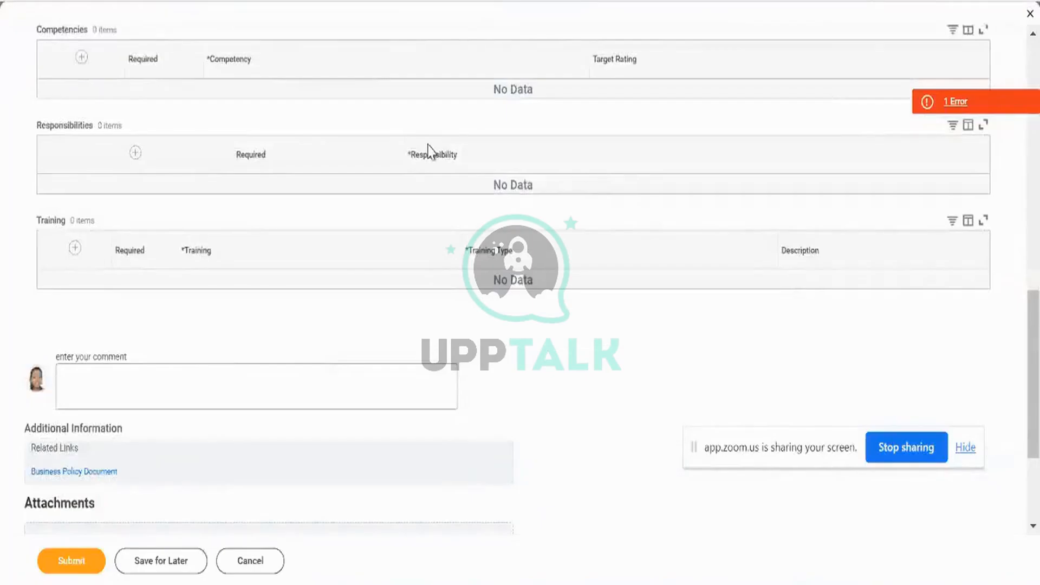
pyautogui.scroll(12, 425, 254)
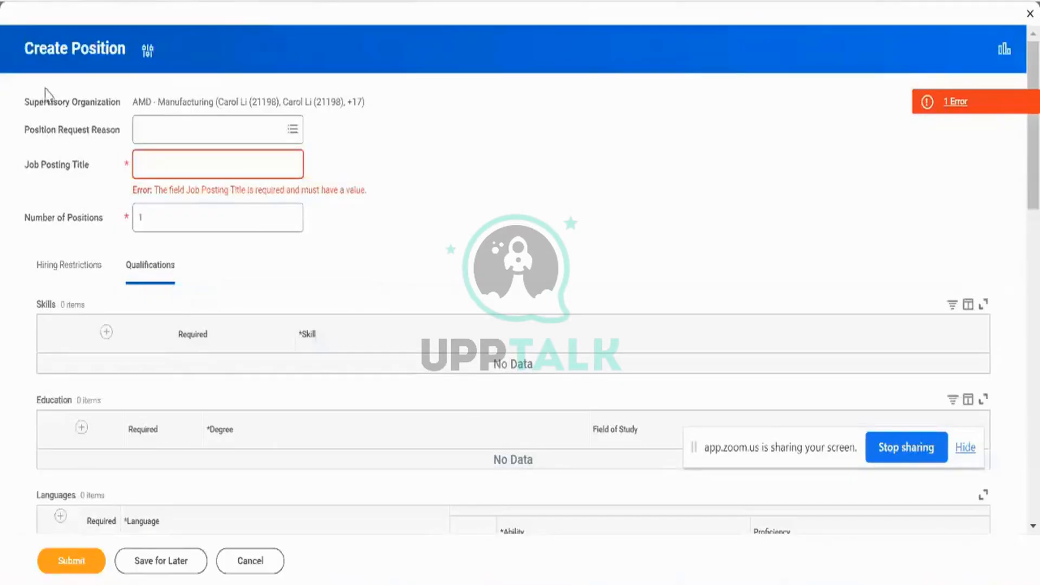
pyautogui.click(53, 270)
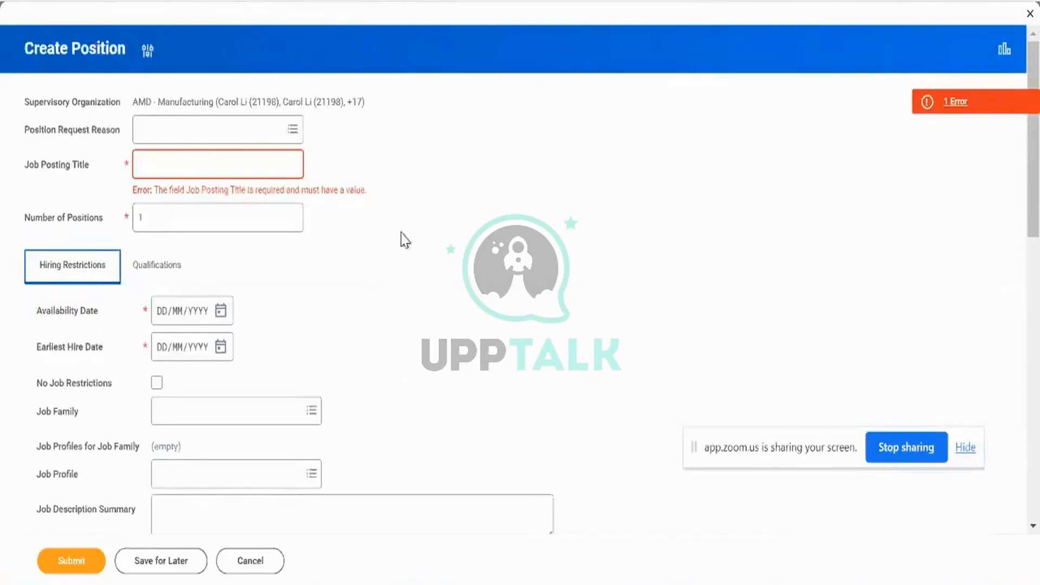
# Inspect column B of the Request Default Compensation sheet from header to last row, then return to Workday.
pyautogui.hotkey('alt', 'Tab')
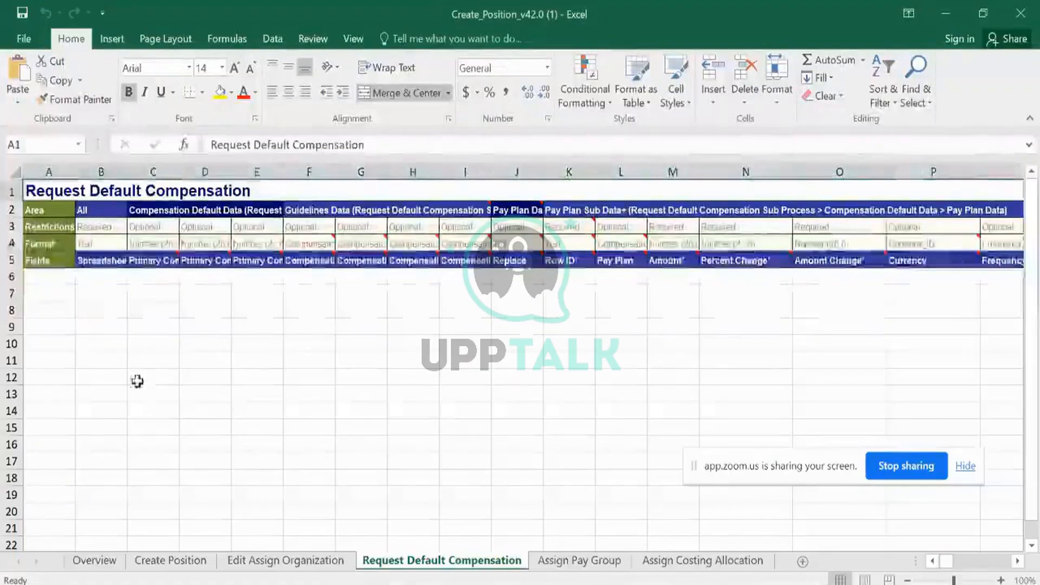
pyautogui.click(108, 279)
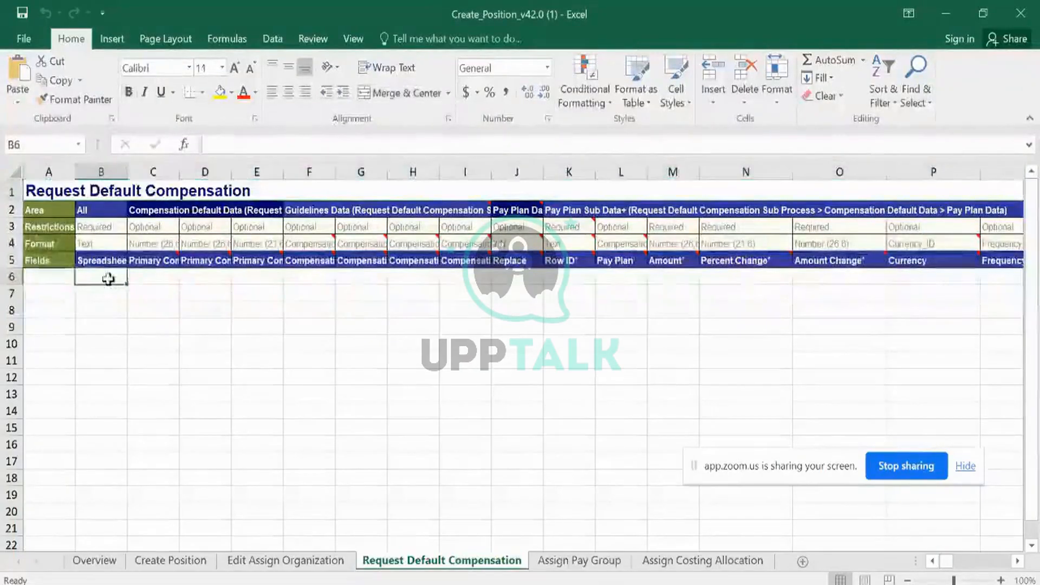
pyautogui.hotkey('ctrl', 'Down')
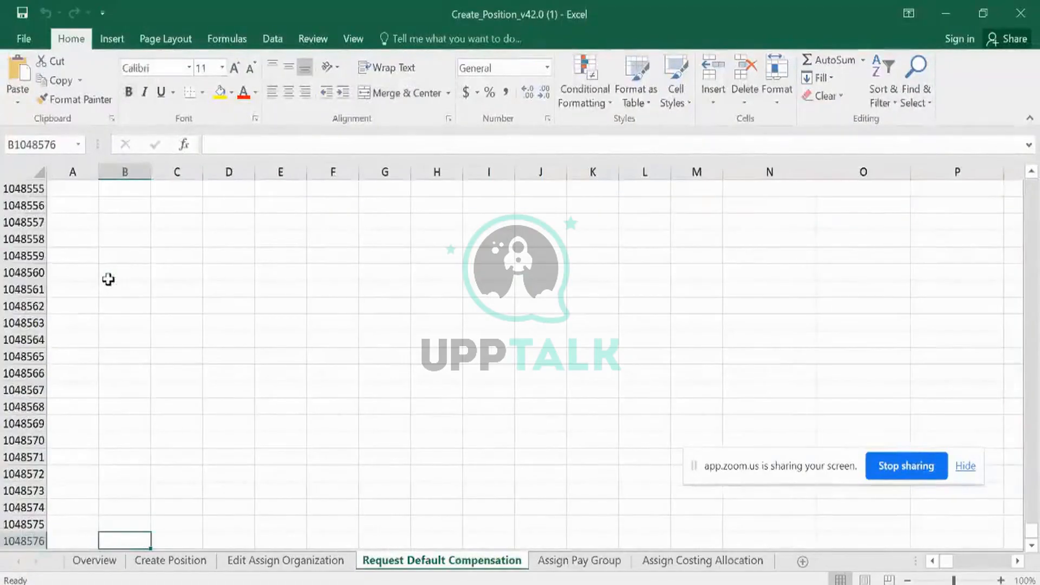
pyautogui.hotkey('ctrl', 'Up')
pyautogui.press('Down')
pyautogui.press('Up')
pyautogui.press('Up')
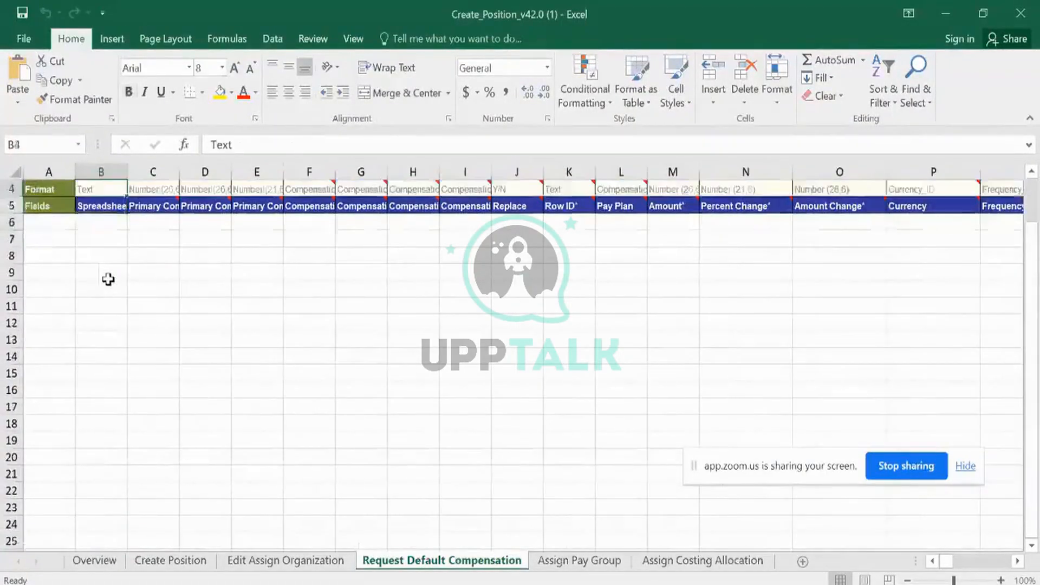
pyautogui.press('Up')
pyautogui.press('Up')
pyautogui.press('Up')
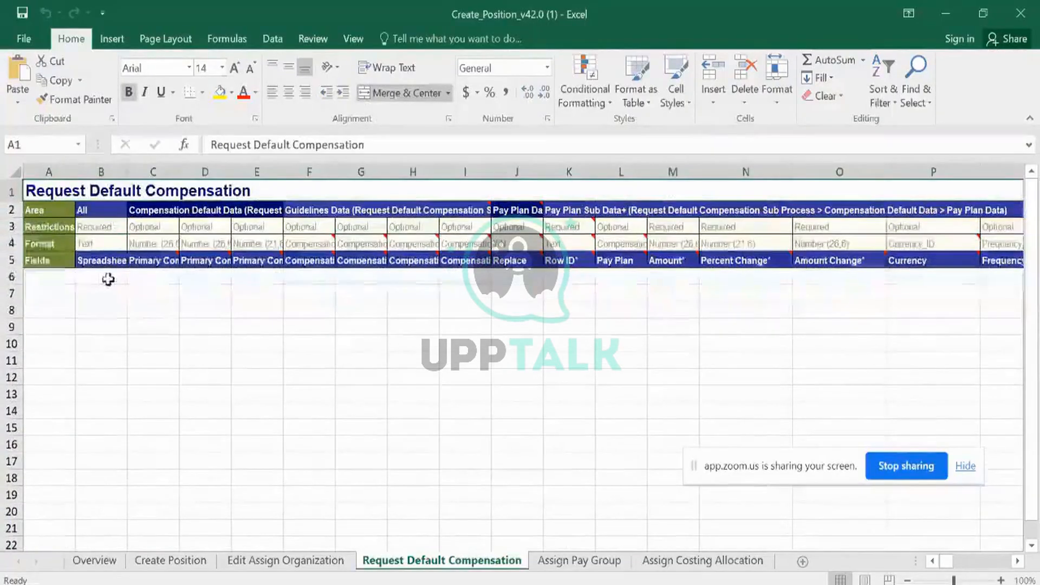
pyautogui.click(109, 279)
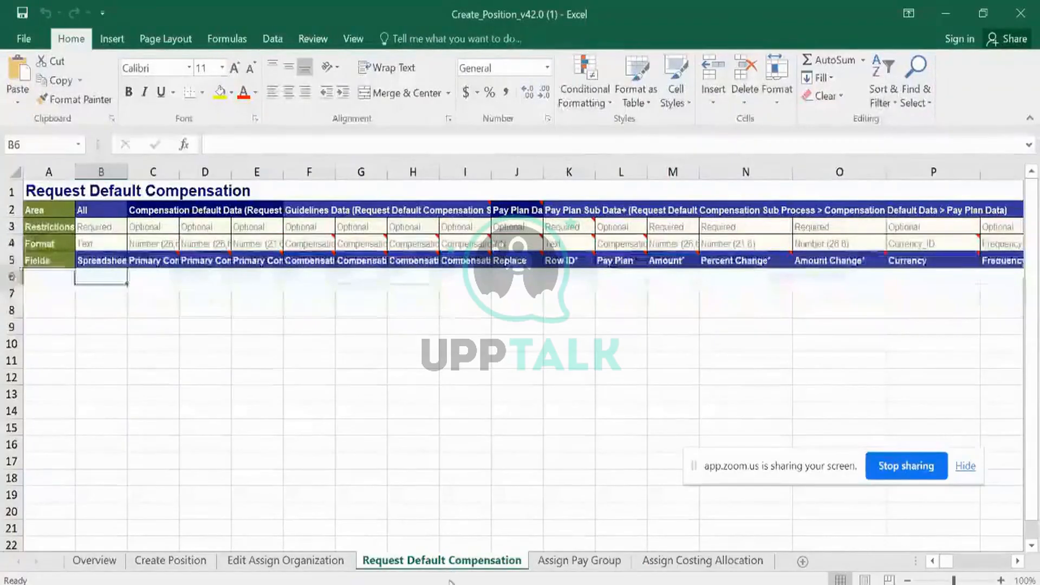
pyautogui.moveTo(461, 584)
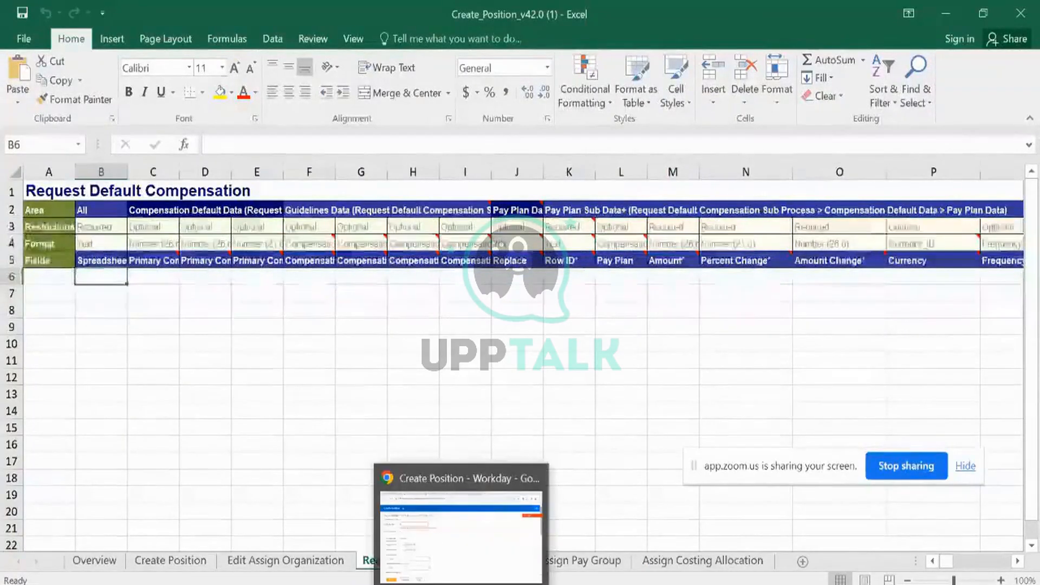
pyautogui.click(508, 378)
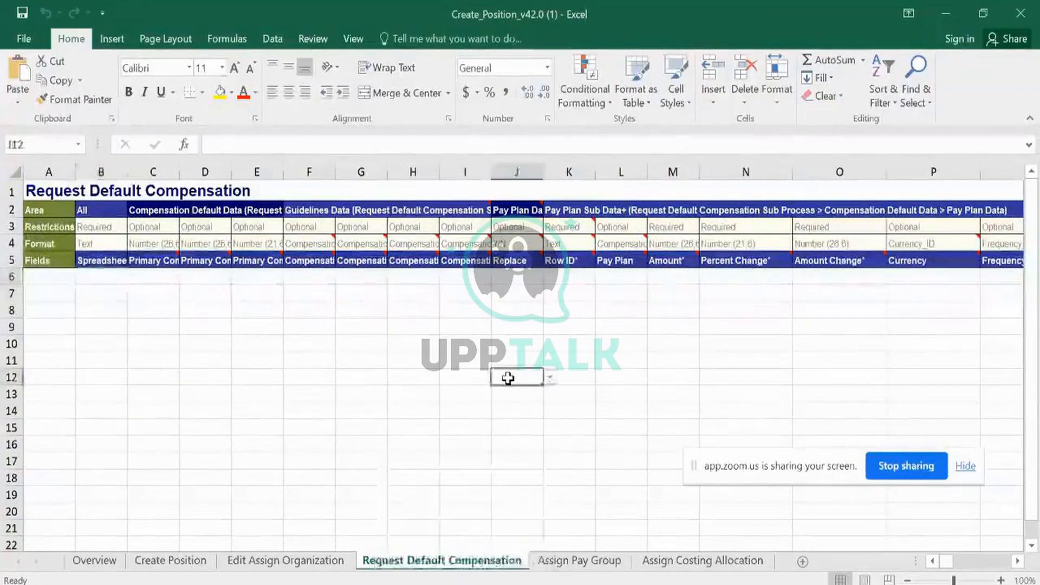
pyautogui.click(460, 583)
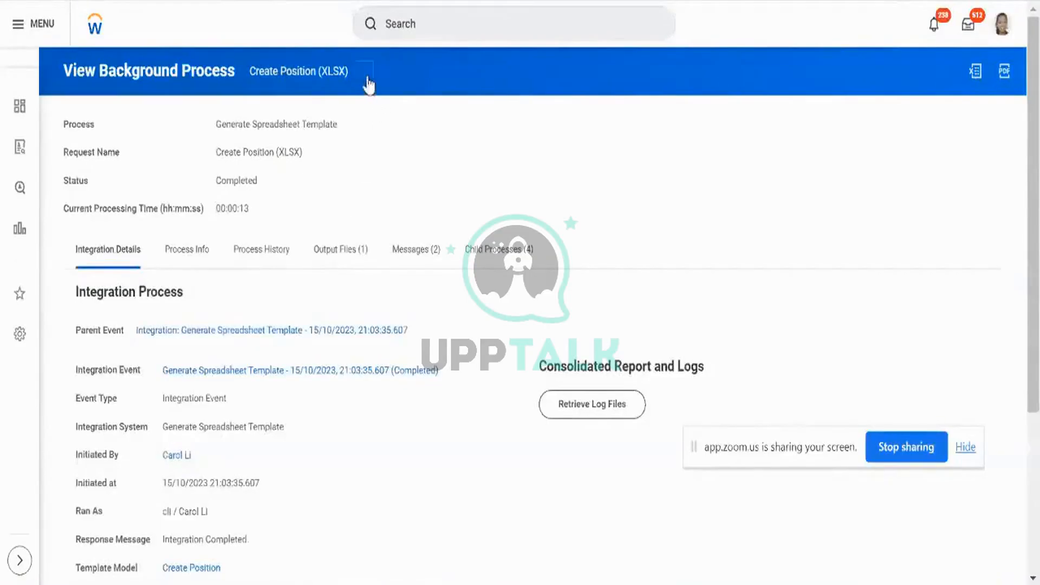
# Review the background process's Process Info, Process History and Integration Details.
pyautogui.click(368, 84)
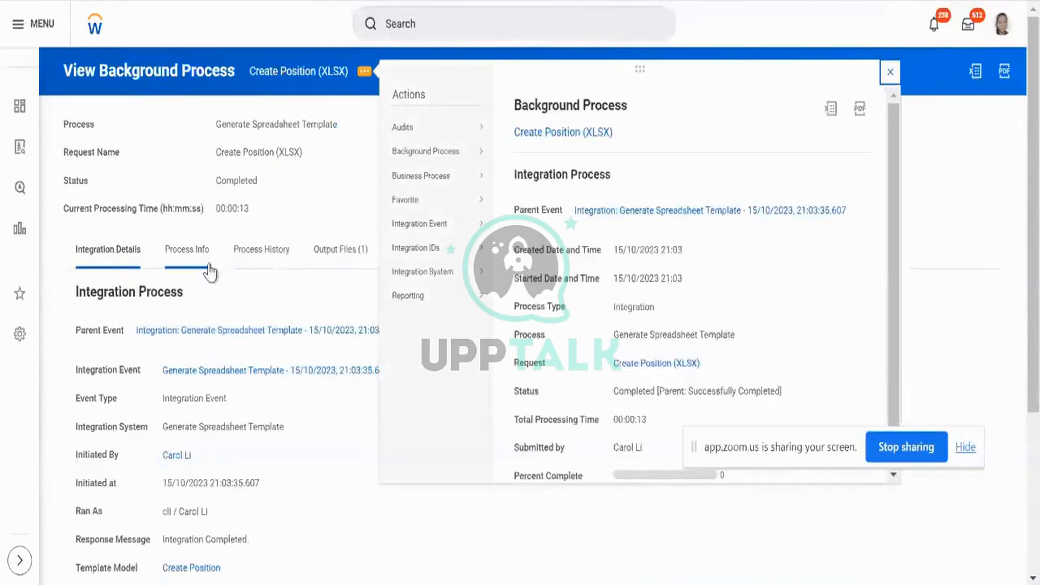
pyautogui.click(189, 269)
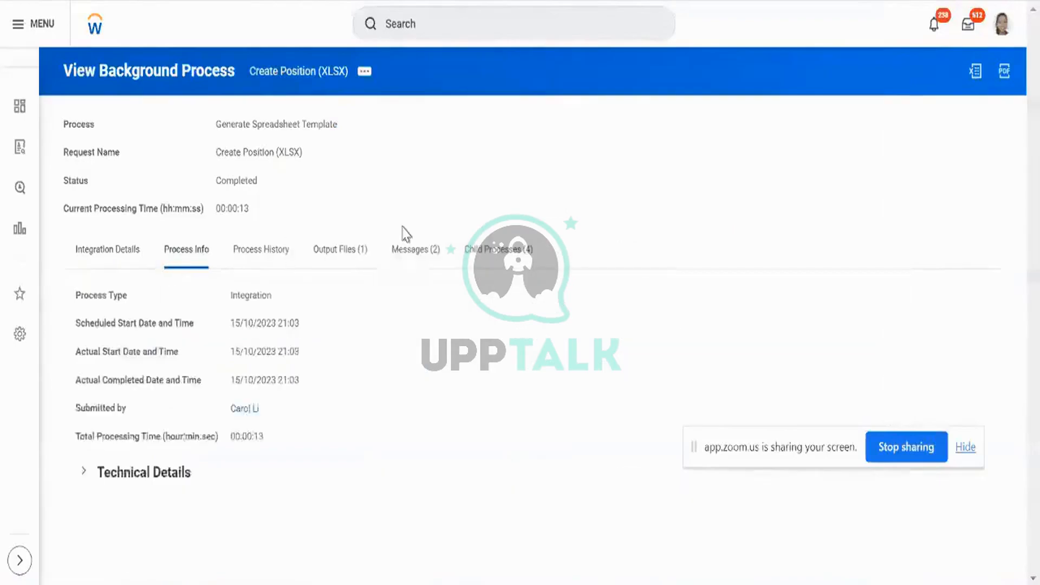
pyautogui.click(255, 262)
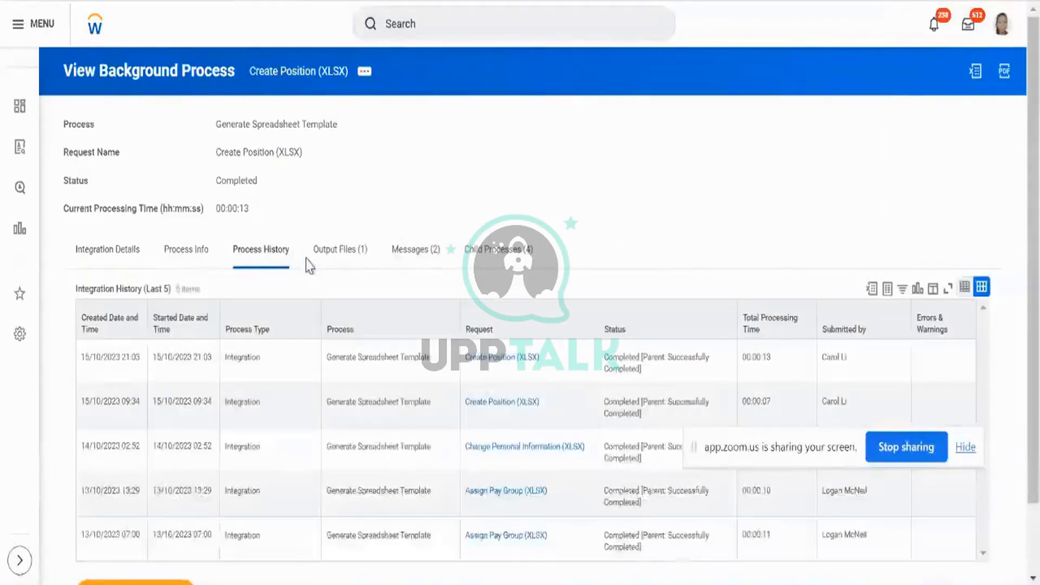
pyautogui.click(133, 259)
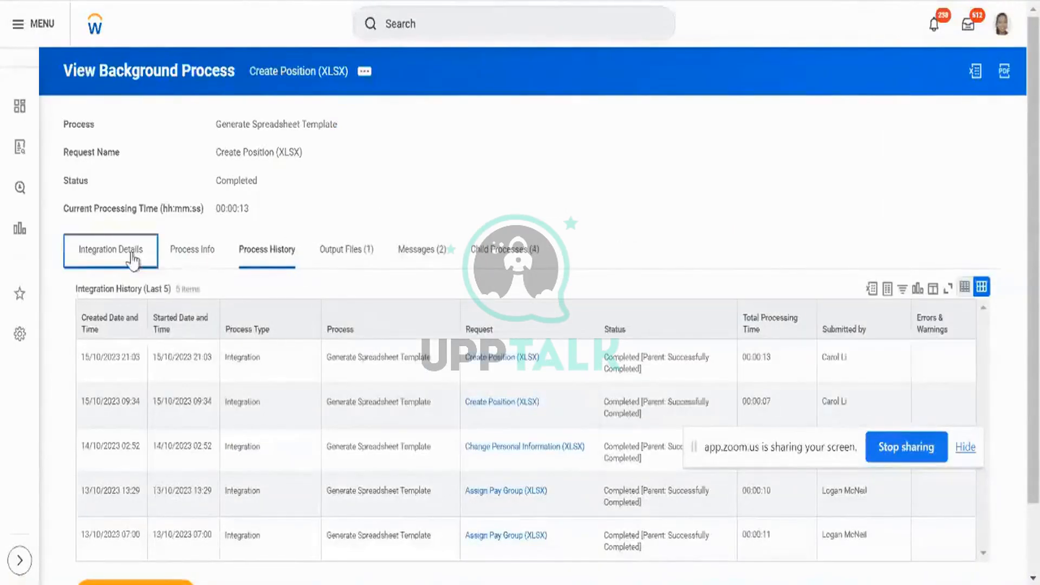
pyautogui.scroll(-4, 456, 245)
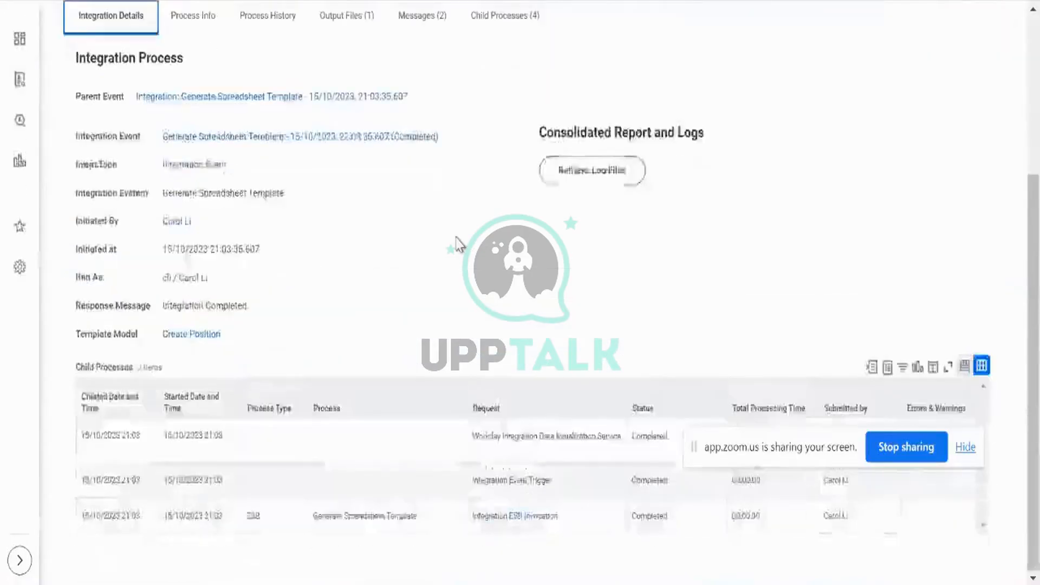
pyautogui.scroll(4, 456, 245)
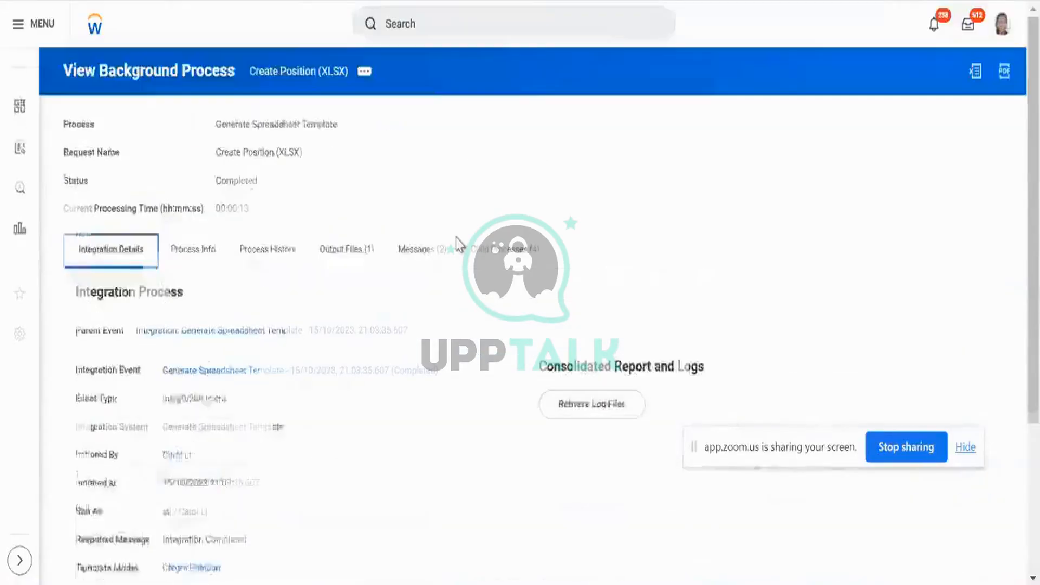
# Search integration systems with the intsys: prefix and open the Create Position inbound EIB.
pyautogui.click(497, 26)
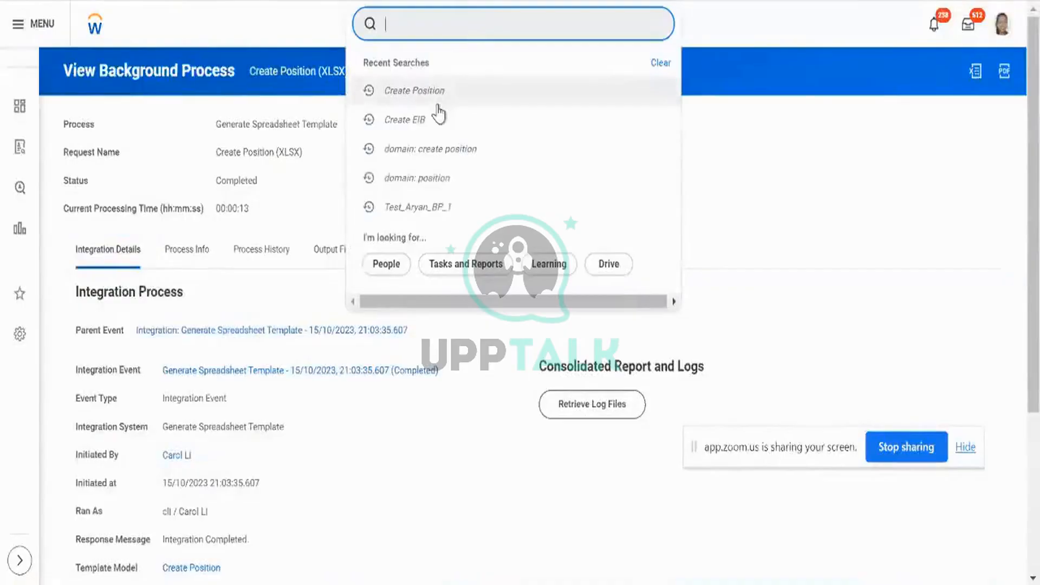
pyautogui.write('intsys')
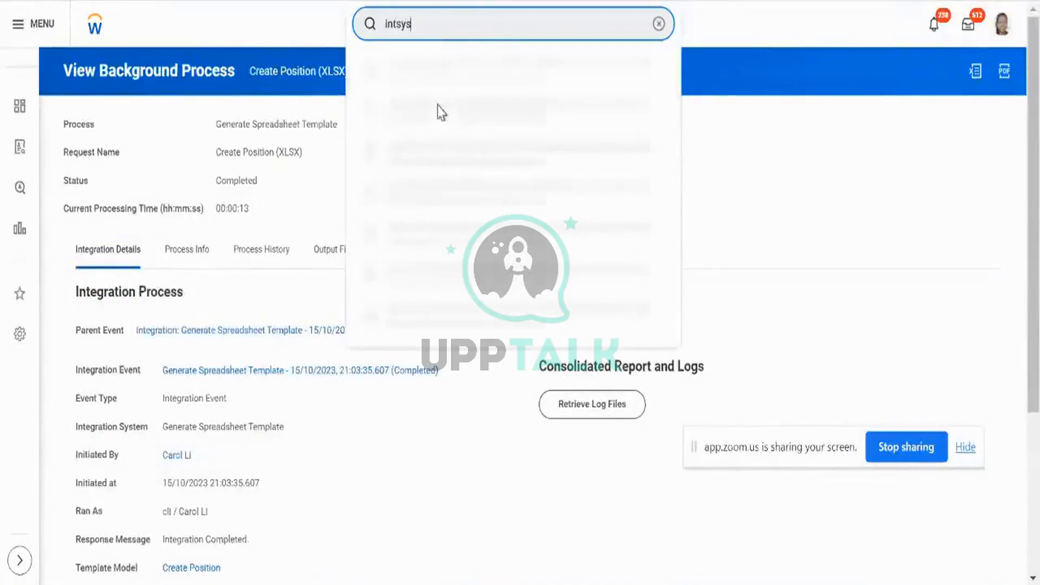
pyautogui.write(': aryan')
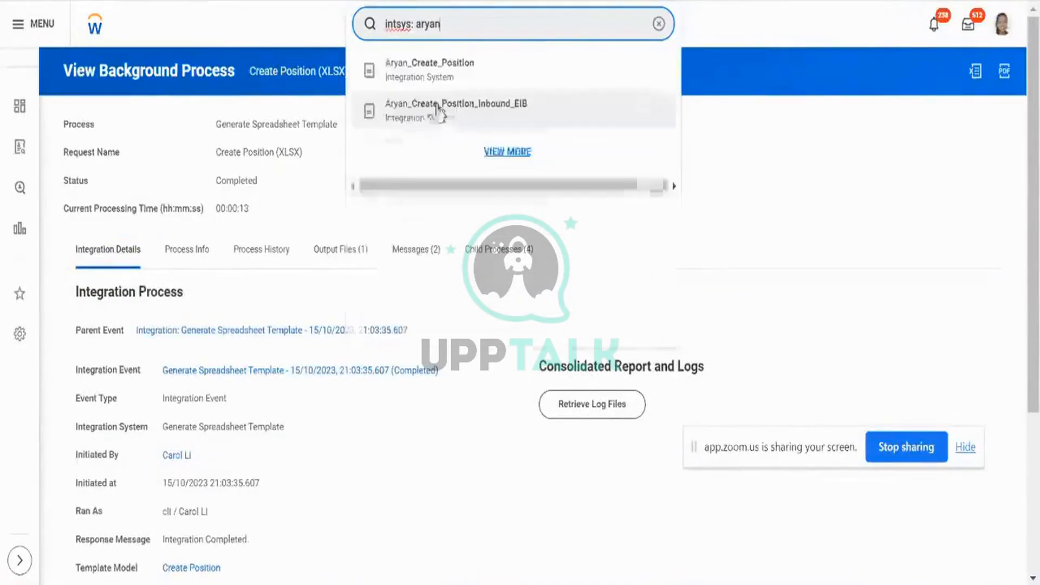
pyautogui.click(462, 104)
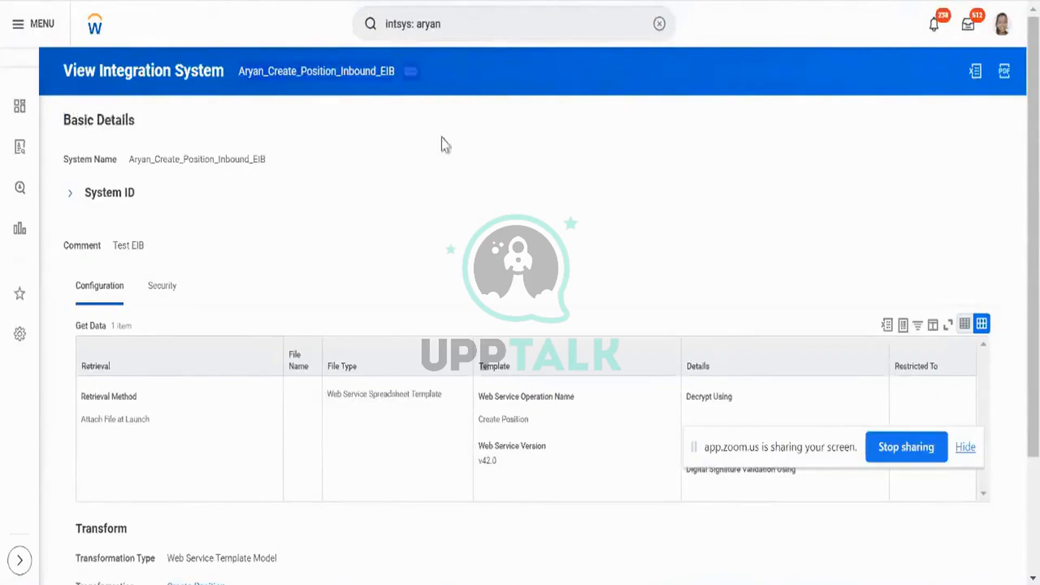
# Launch the Create Position EIB through Integration > Launch / Schedule with Run Frequency set to Run Now.
pyautogui.click(412, 76)
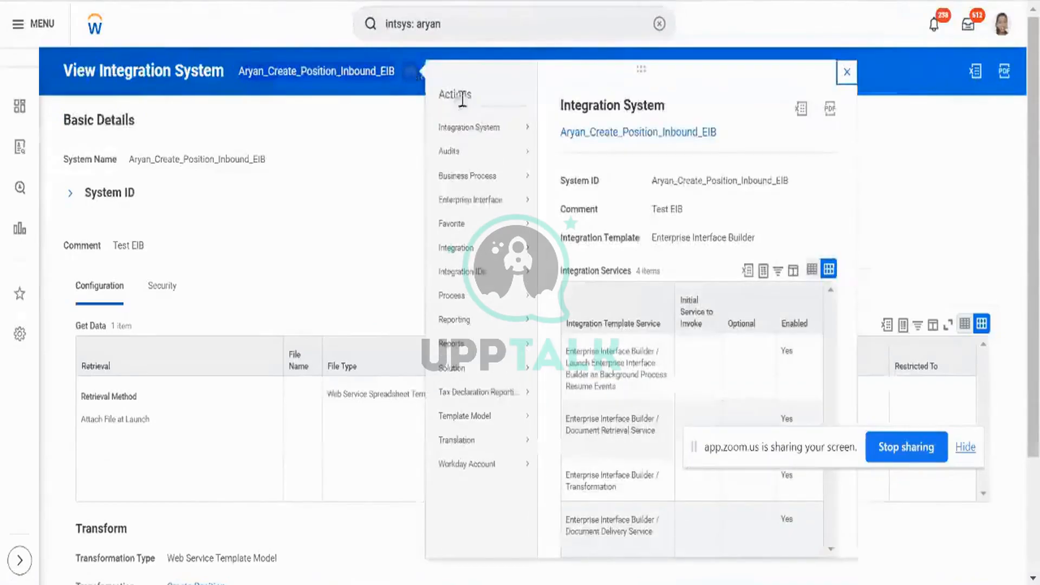
pyautogui.moveTo(479, 130)
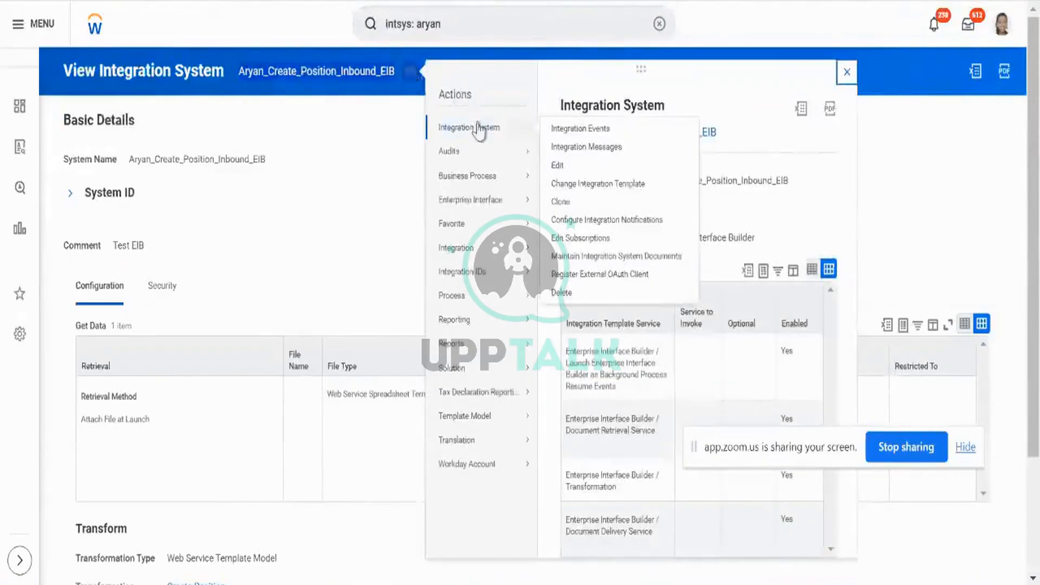
pyautogui.moveTo(495, 255)
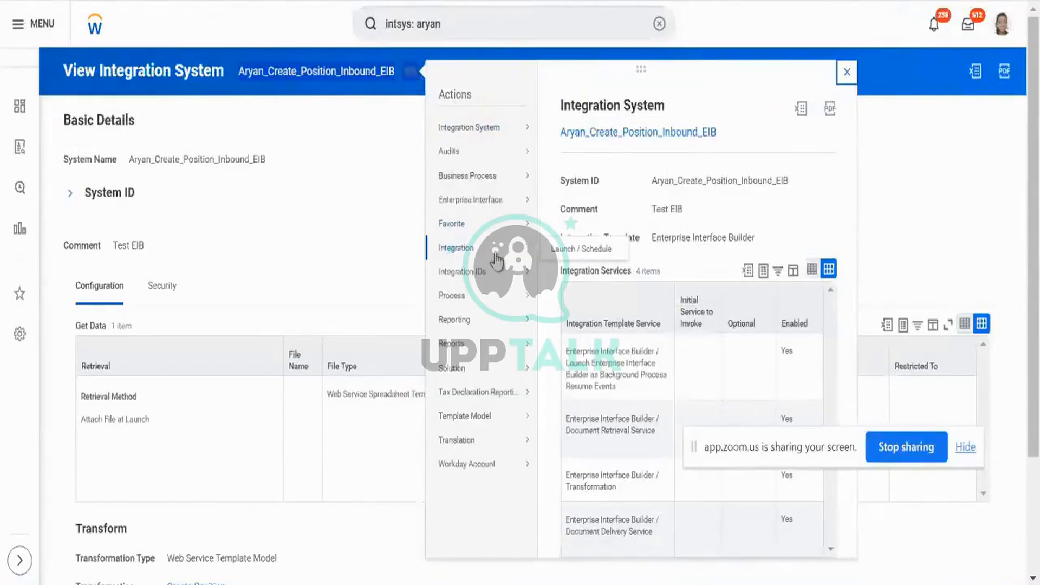
pyautogui.click(552, 253)
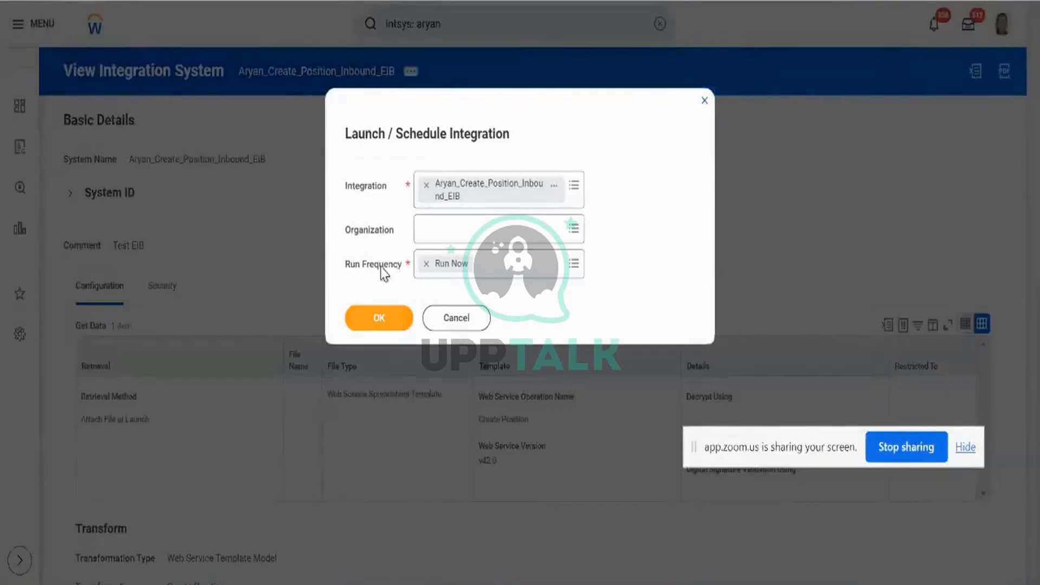
pyautogui.tripleClick(383, 273)
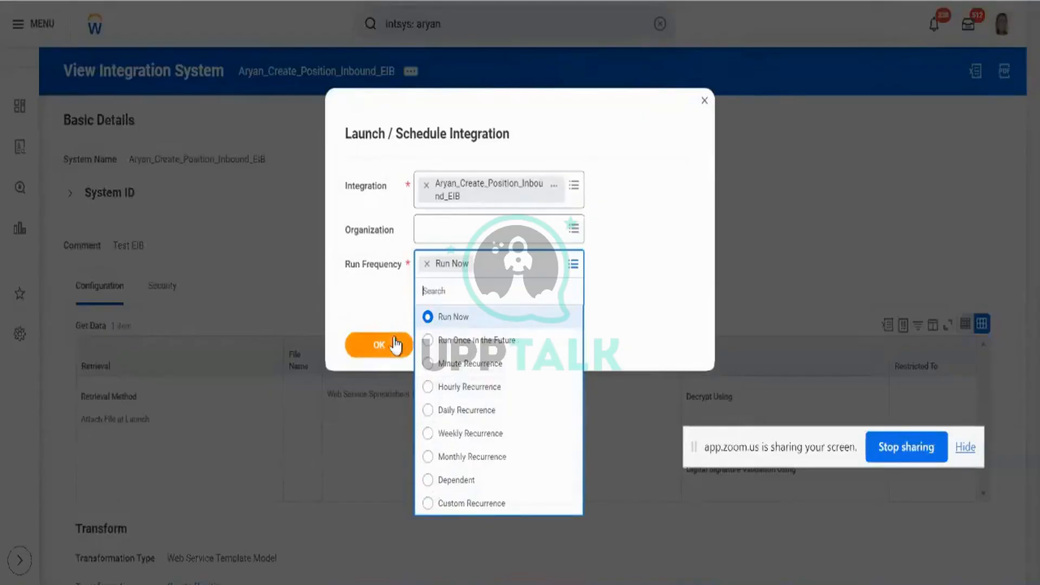
pyautogui.click(383, 302)
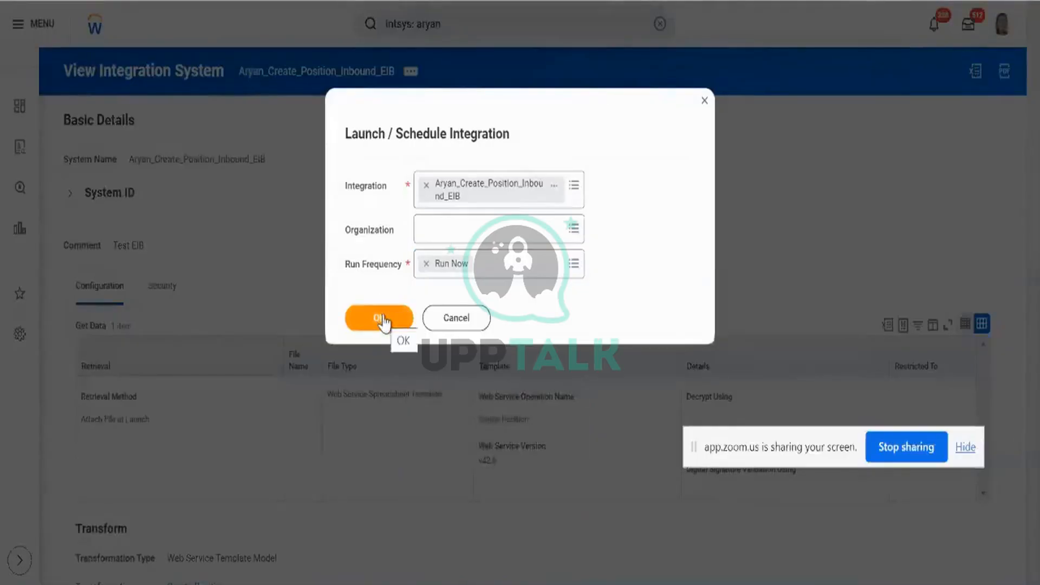
pyautogui.click(380, 320)
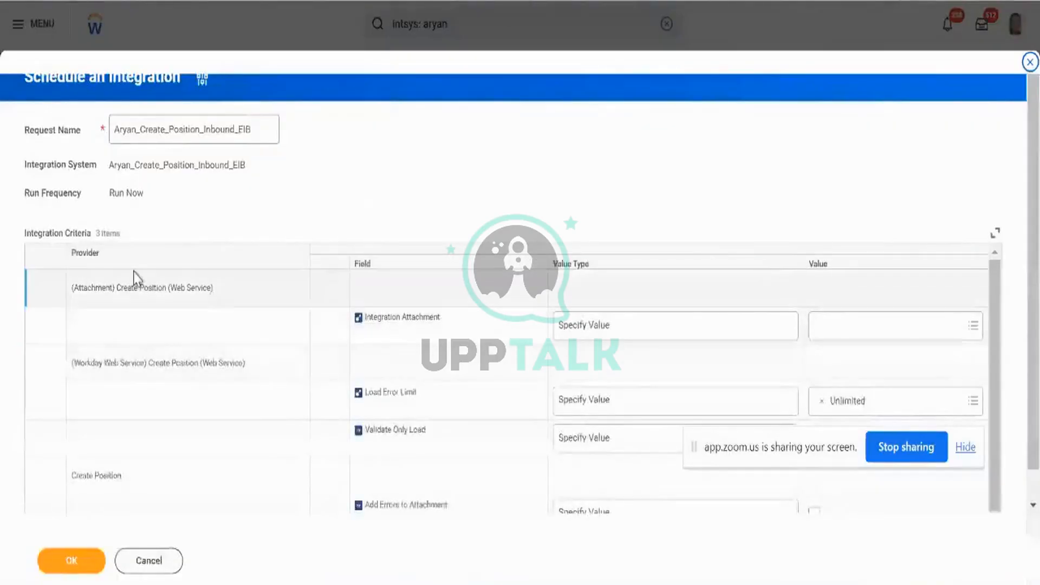
# Create an integration attachment by uploading Create_Position_v42.0 (1).xlsx from Downloads.
pyautogui.tripleClick(126, 287)
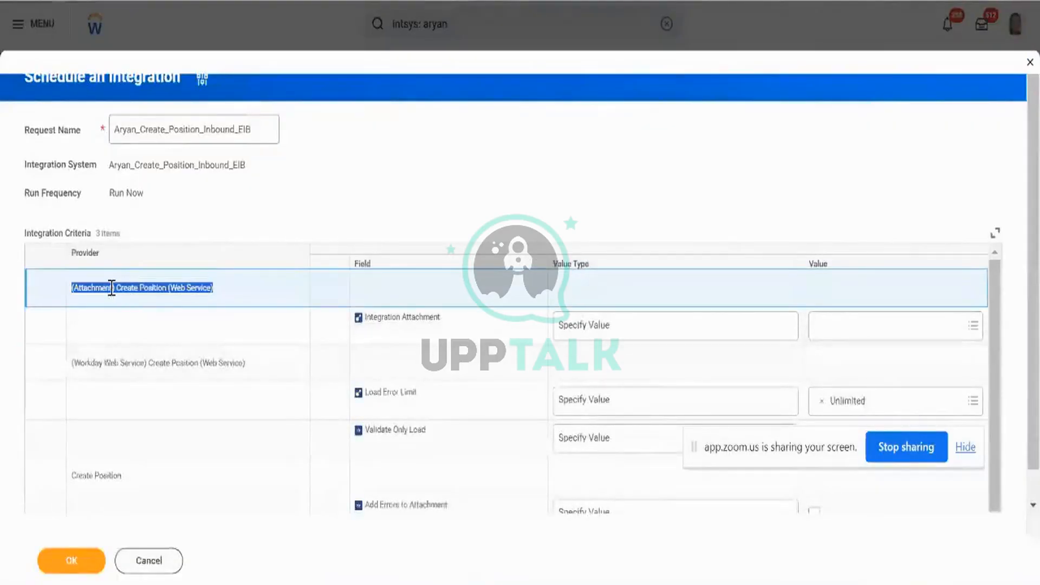
pyautogui.click(618, 320)
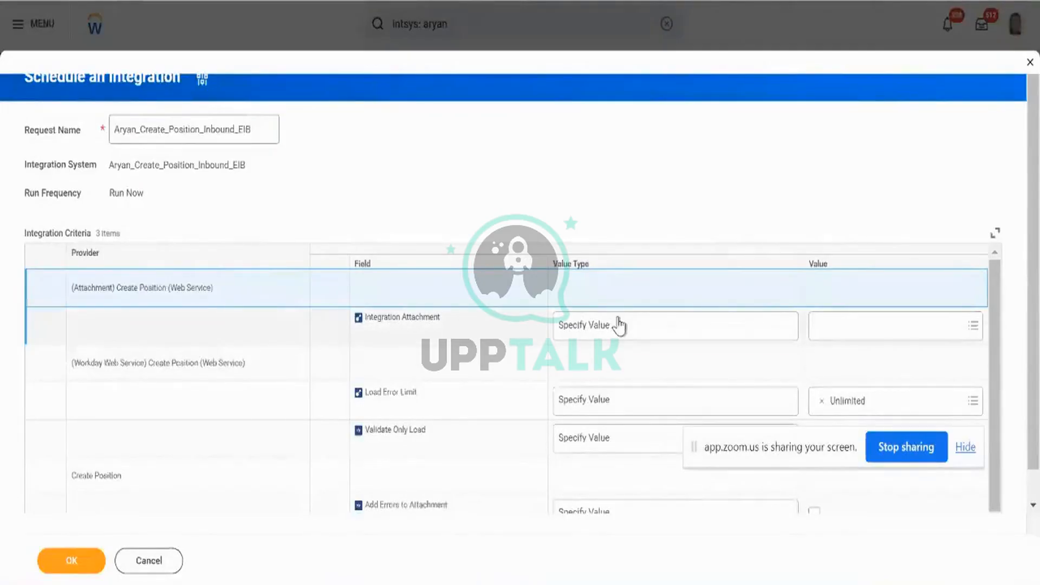
pyautogui.click(618, 325)
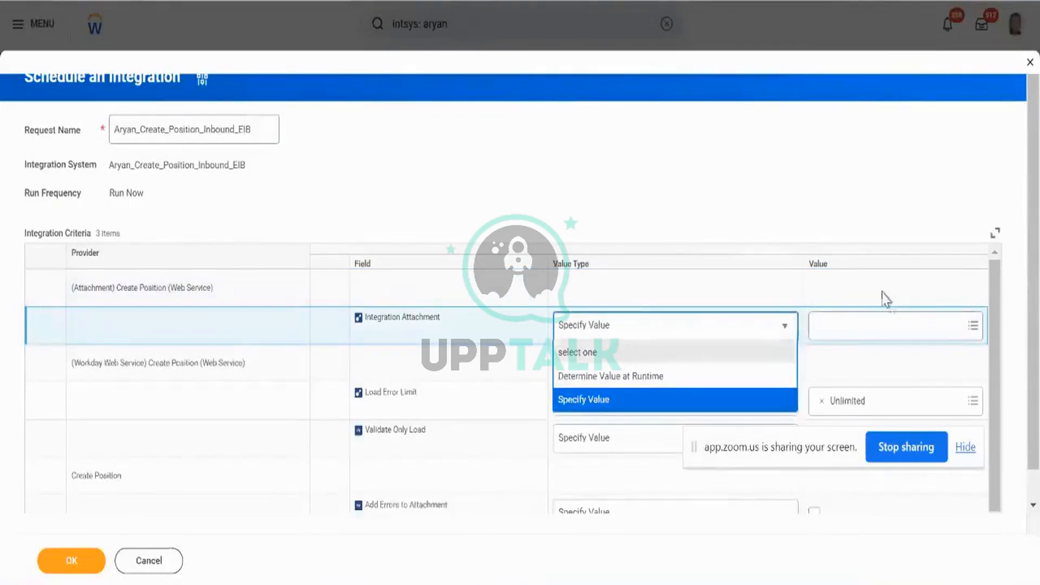
pyautogui.click(885, 324)
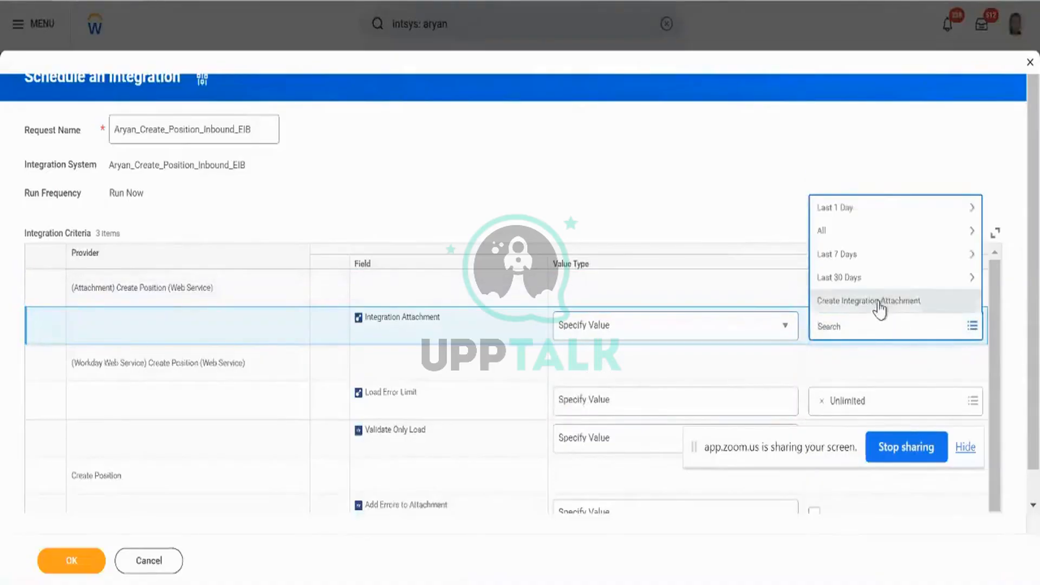
pyautogui.click(877, 301)
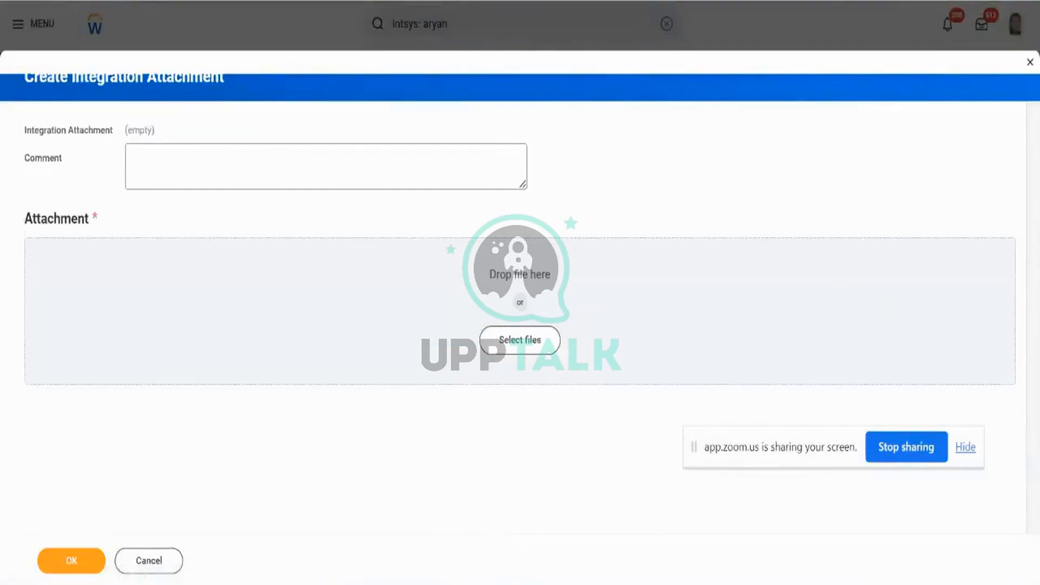
pyautogui.click(353, 313)
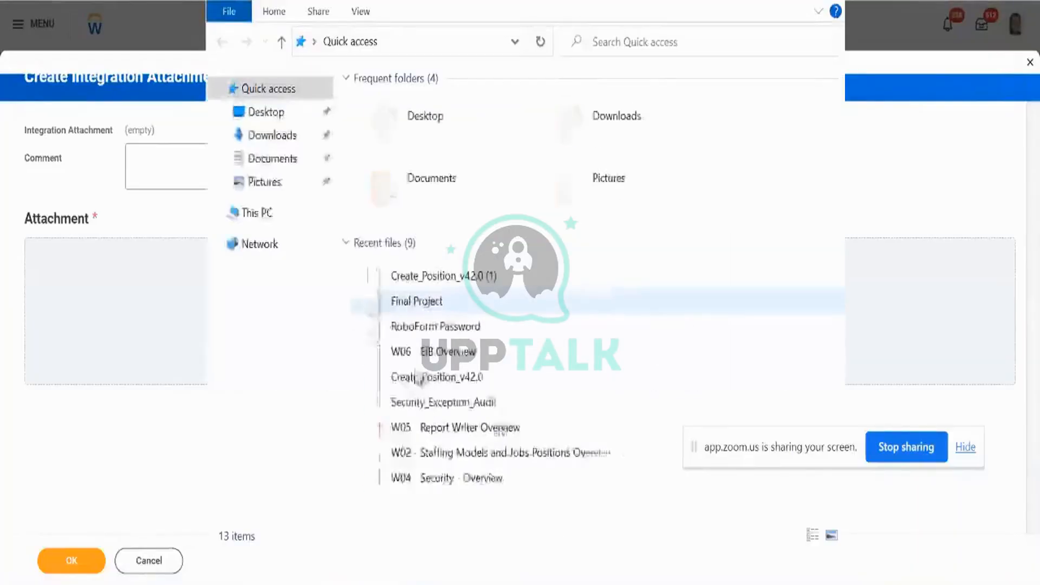
pyautogui.doubleClick(575, 1)
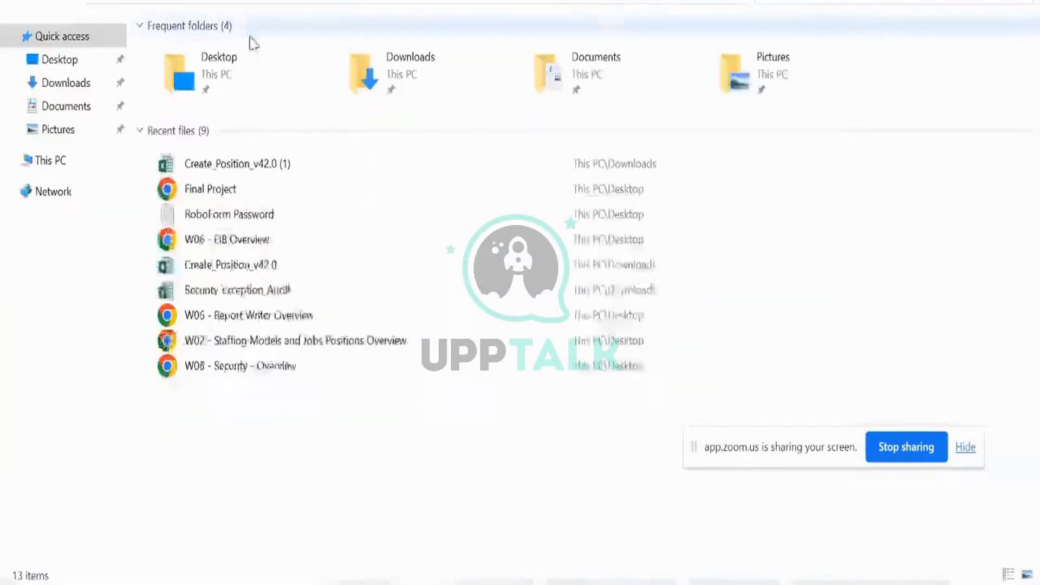
pyautogui.click(77, 83)
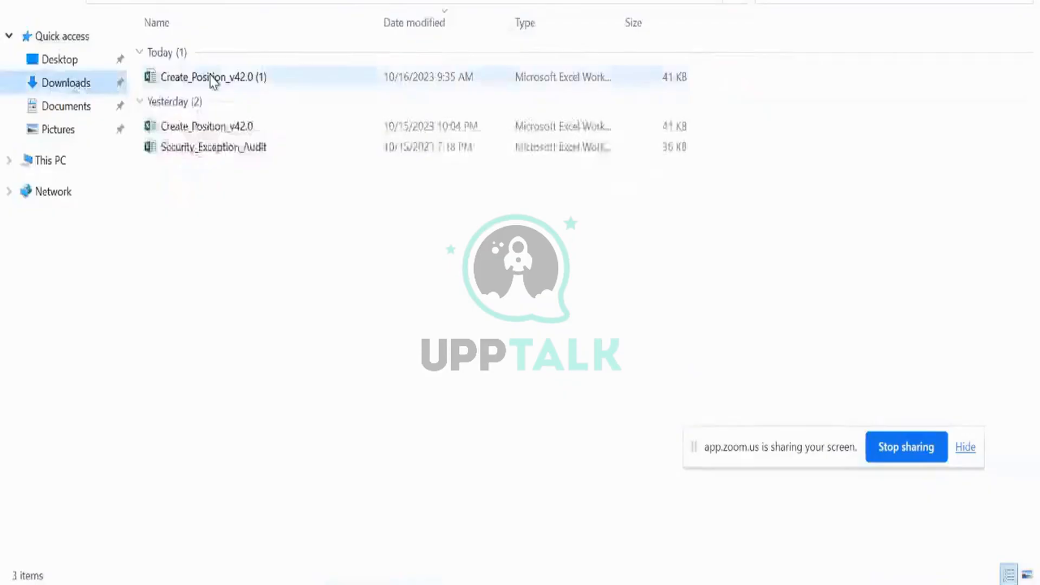
pyautogui.click(211, 79)
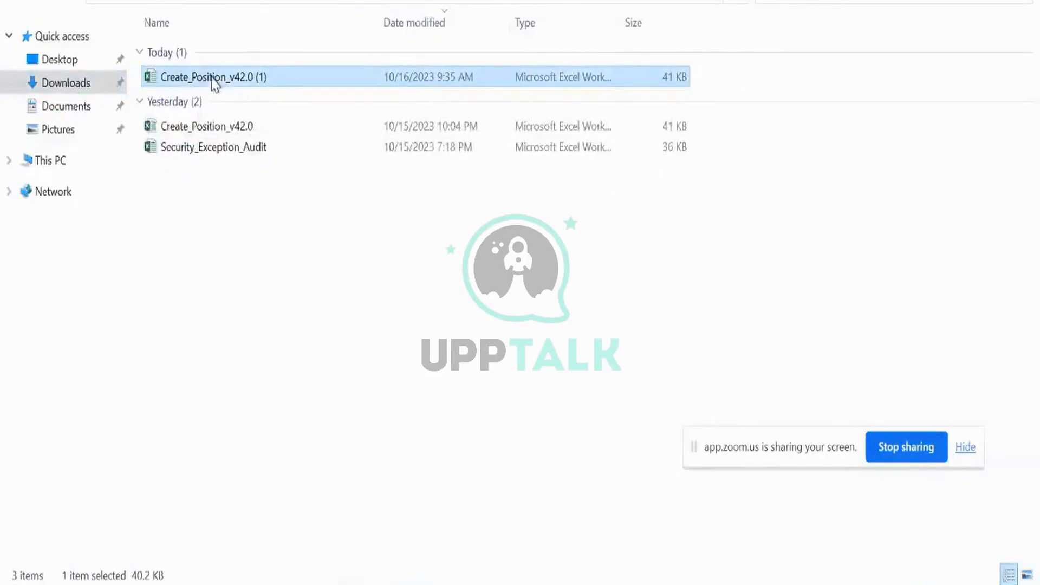
pyautogui.moveTo(211, 78); pyautogui.dragTo(453, 332)
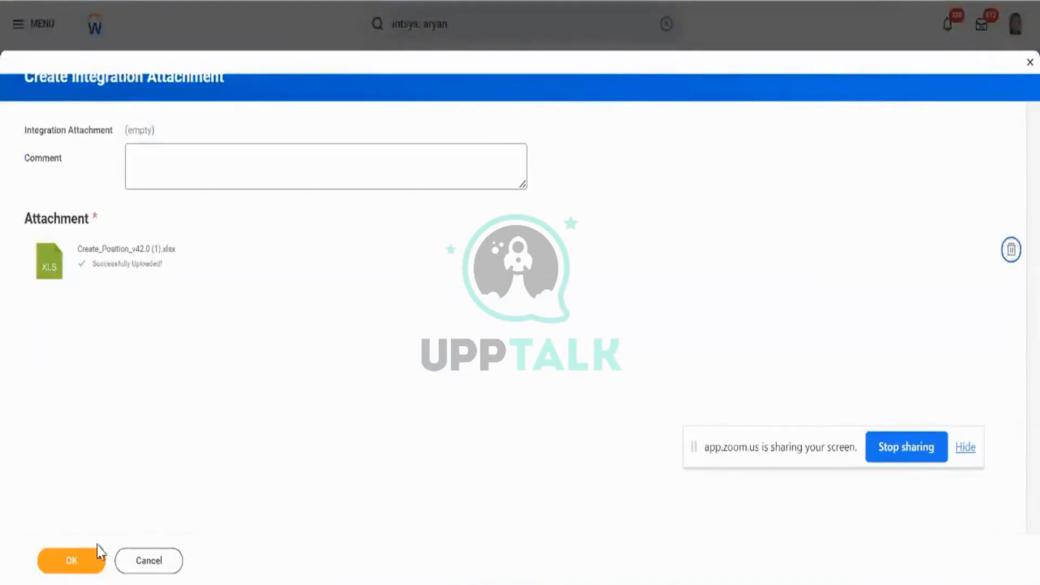
pyautogui.click(93, 562)
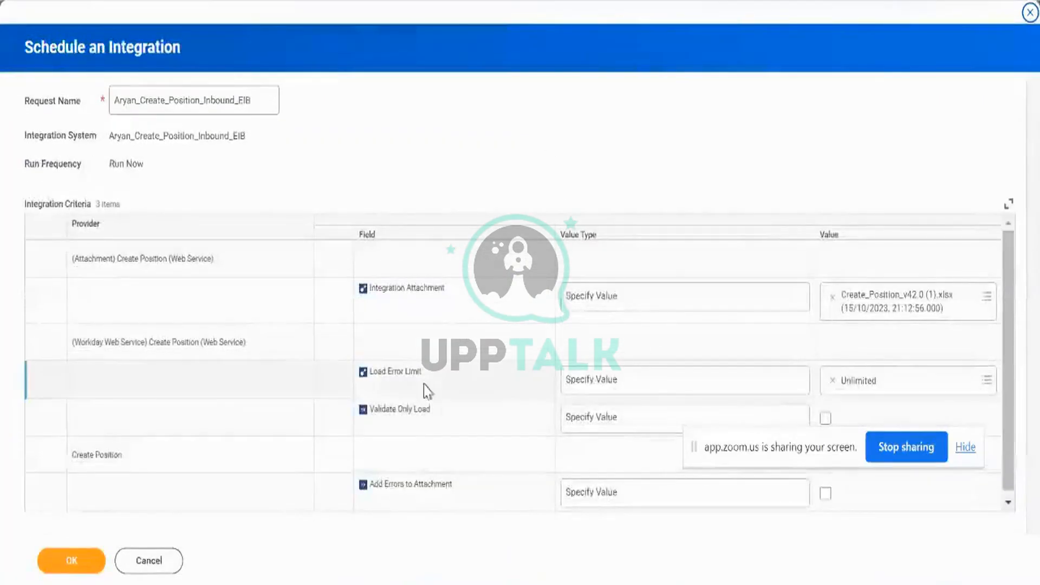
pyautogui.moveTo(694, 447); pyautogui.dragTo(657, 85)
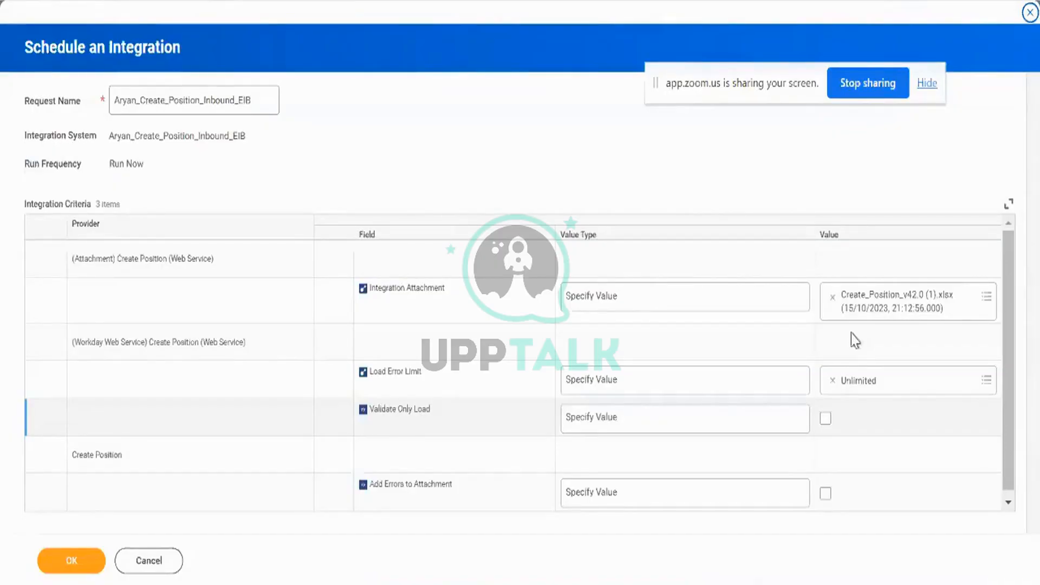
pyautogui.doubleClick(398, 371)
pyautogui.tripleClick(400, 370)
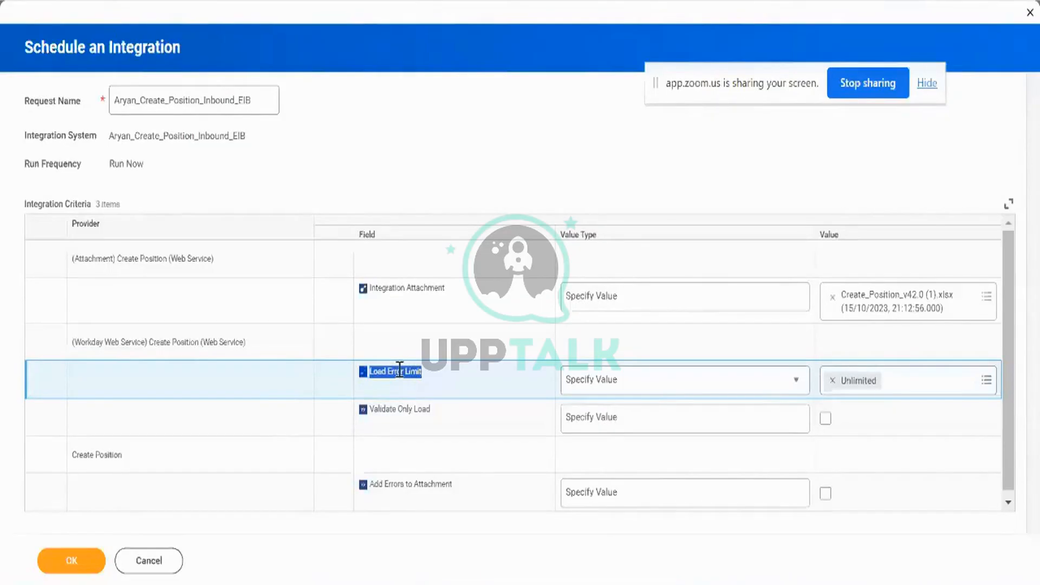
# Replace the Unlimited Load Error Limit value with 50.
pyautogui.click(831, 381)
pyautogui.click(832, 381)
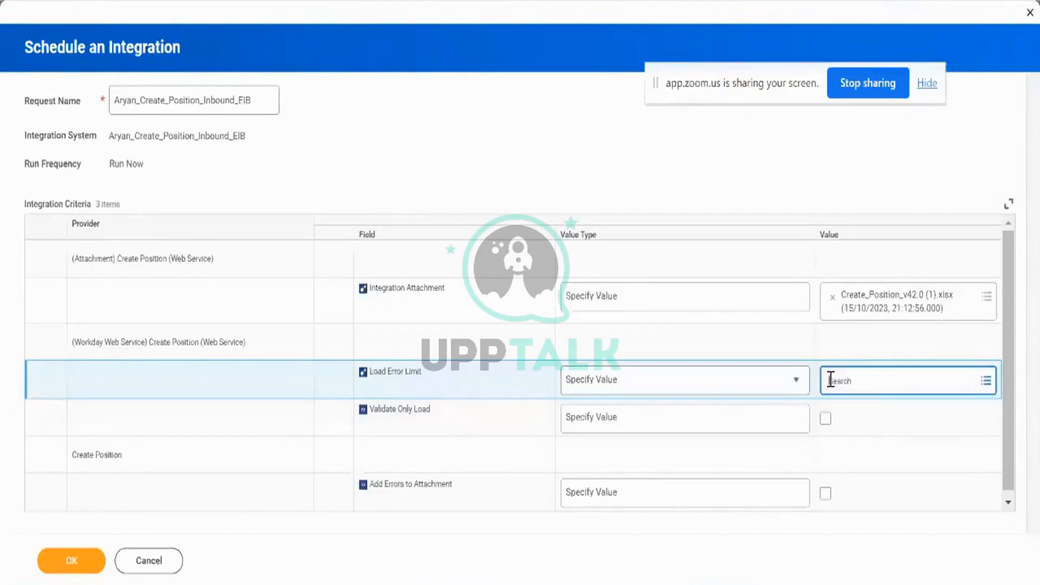
pyautogui.write('50')
pyautogui.press('Return')
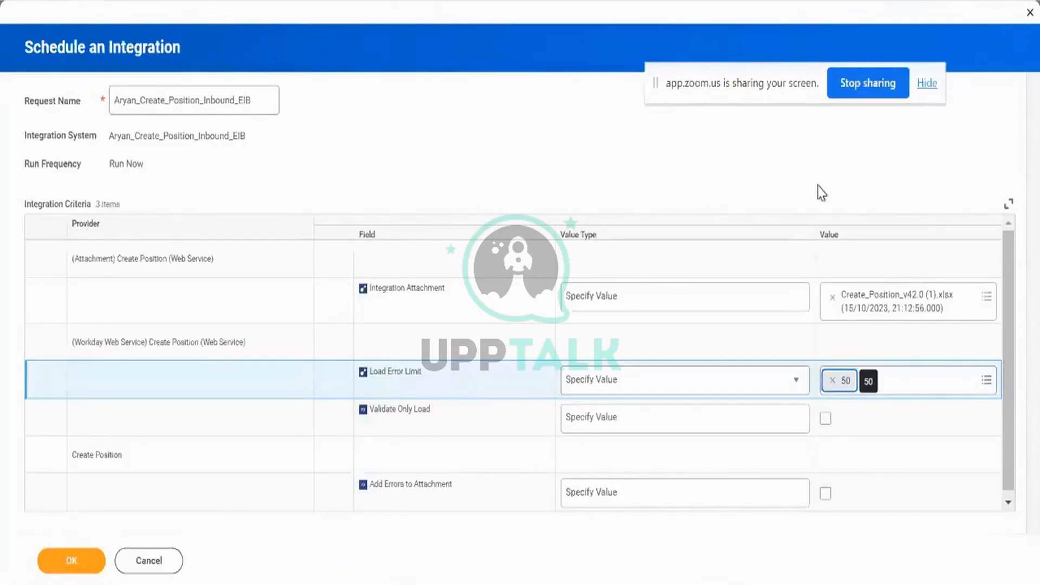
pyautogui.tripleClick(404, 372)
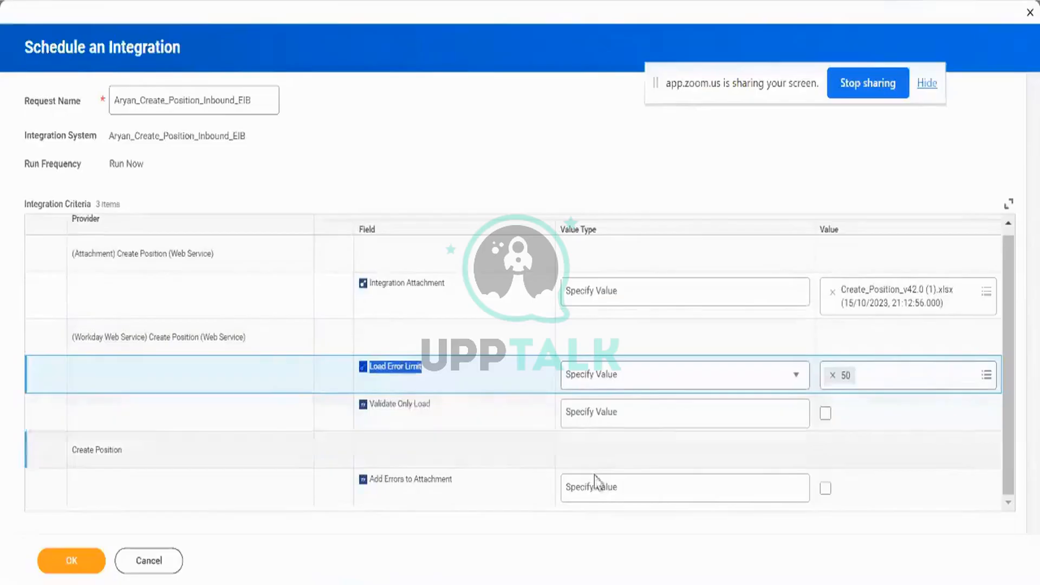
pyautogui.click(547, 417)
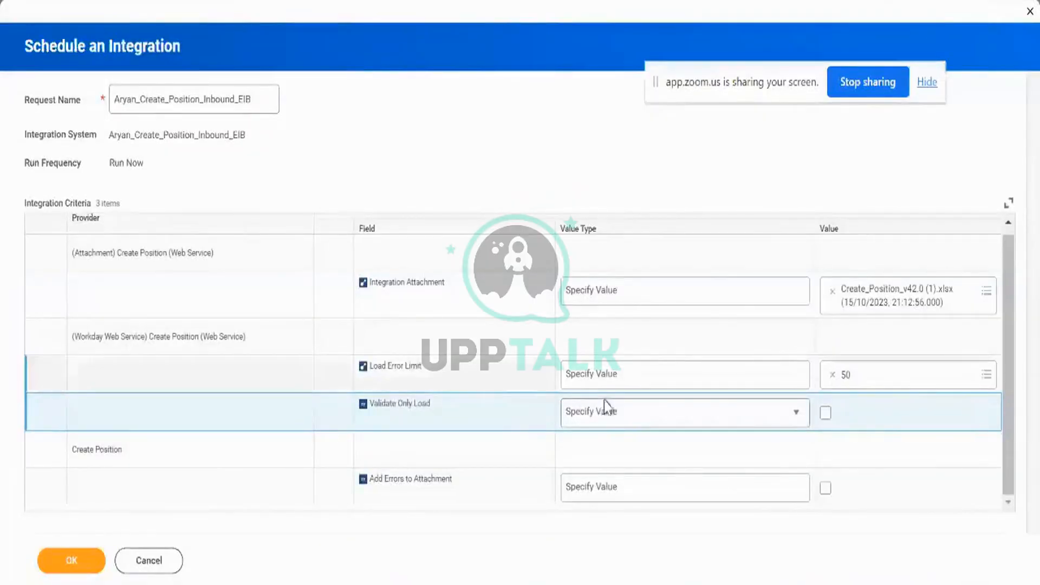
# Keep Validate Only Load on Specify Value and tick its Value checkbox.
pyautogui.click(611, 421)
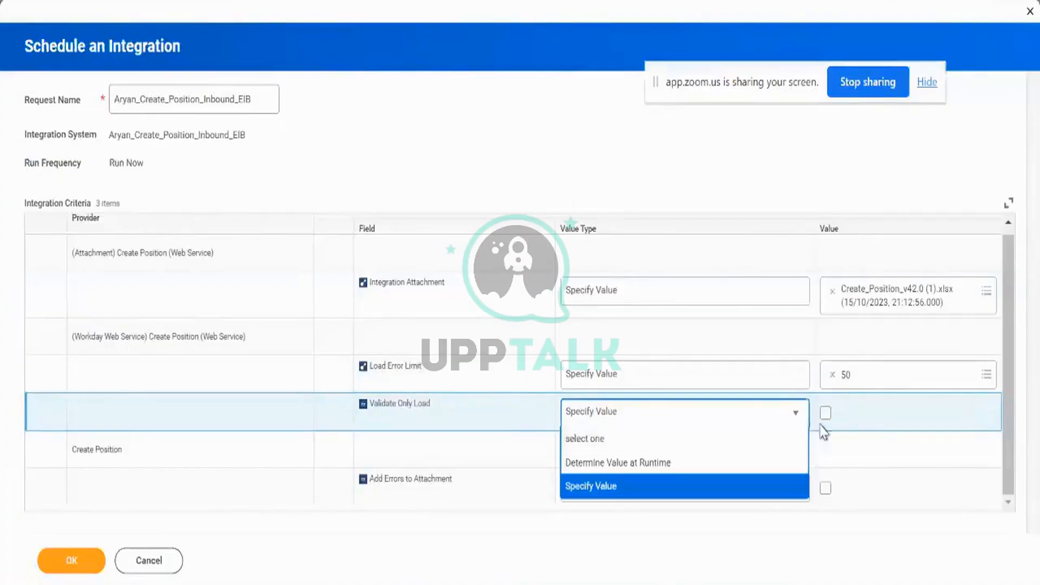
pyautogui.click(858, 424)
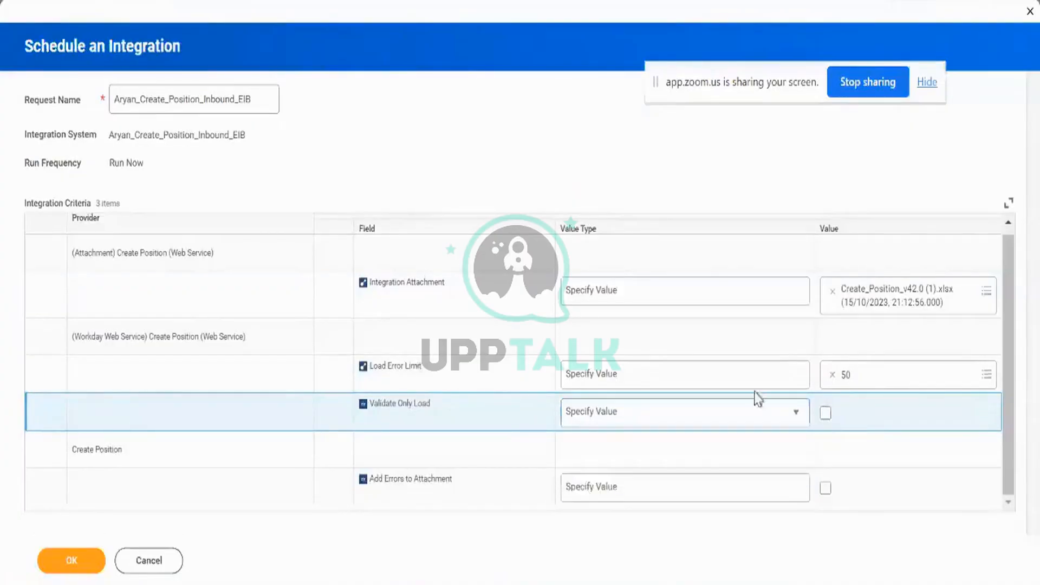
pyautogui.click(825, 414)
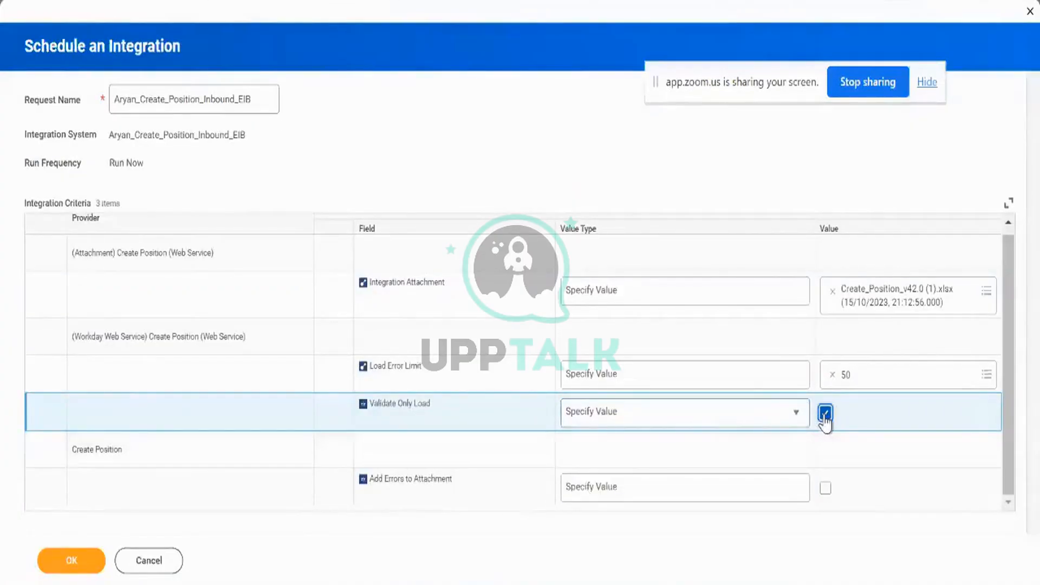
pyautogui.tripleClick(389, 410)
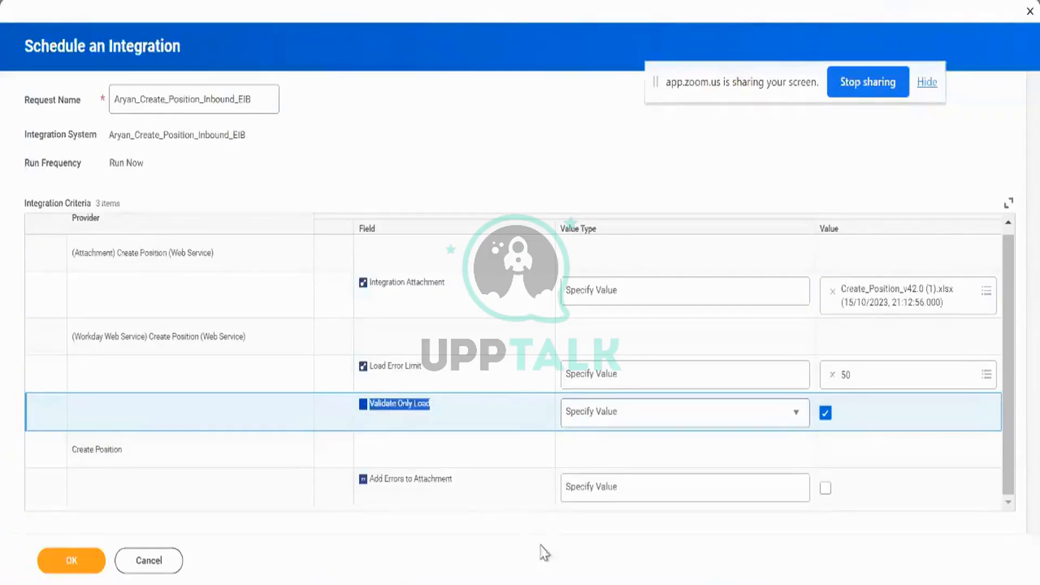
# Glance at the Create Position spreadsheet, then tick the Add Errors to Attachment Value checkbox in Workday.
pyautogui.click(536, 584)
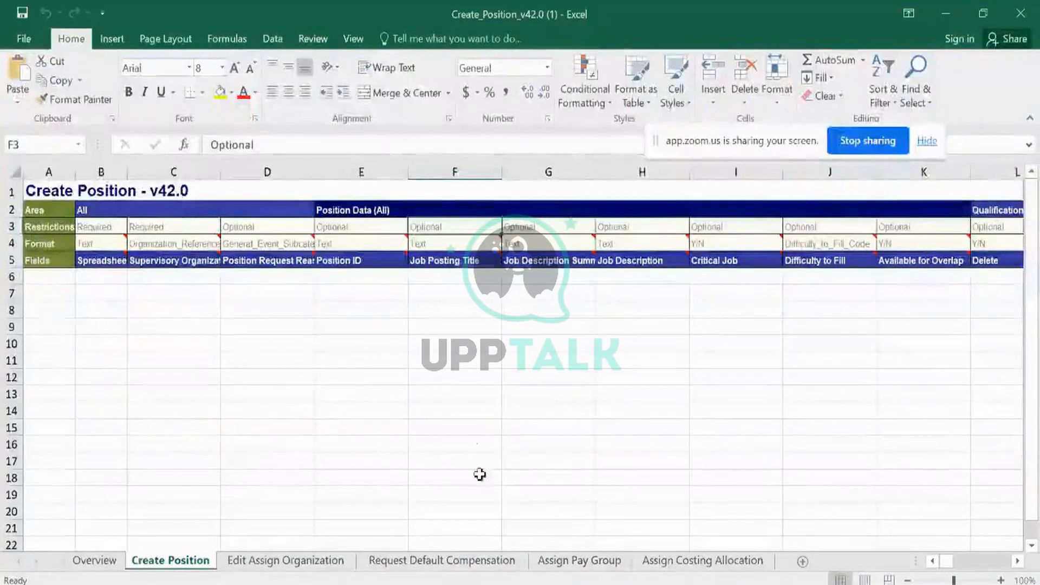
pyautogui.click(461, 583)
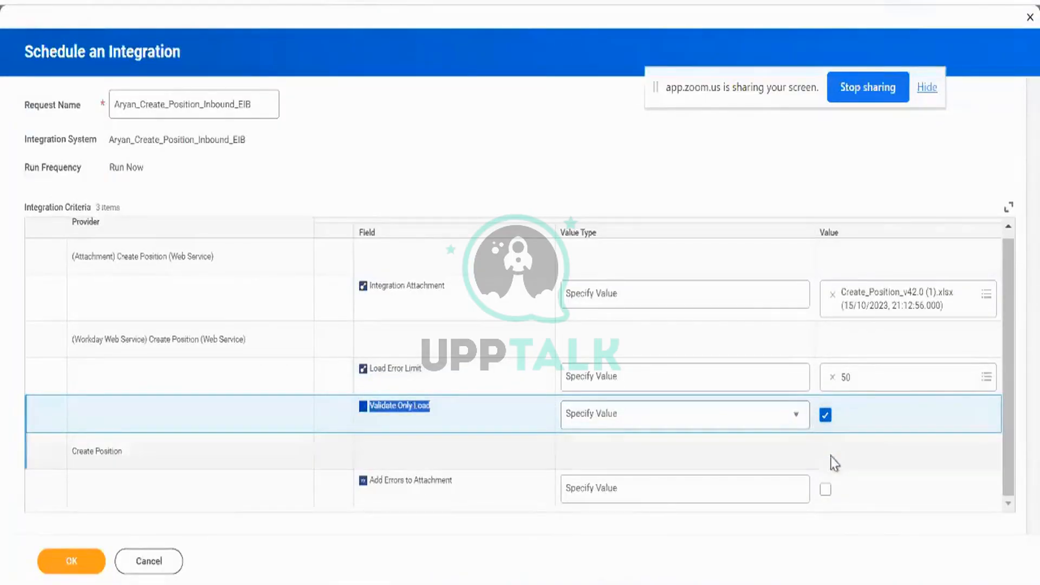
pyautogui.click(825, 490)
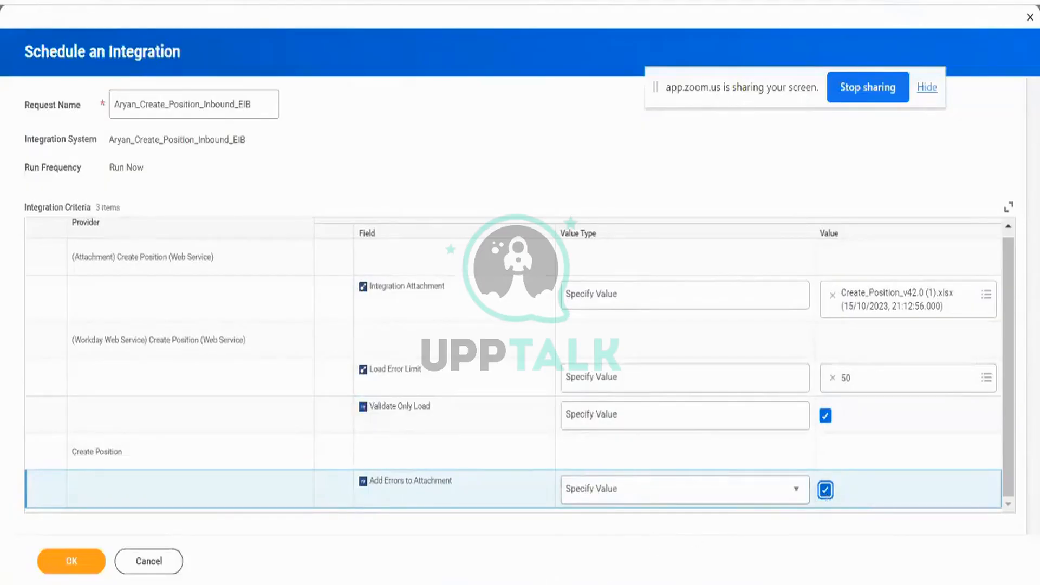
# Switch to the Excel workbook and bring up the Create Position business process security policy page.
pyautogui.hotkey('alt', 'Tab')
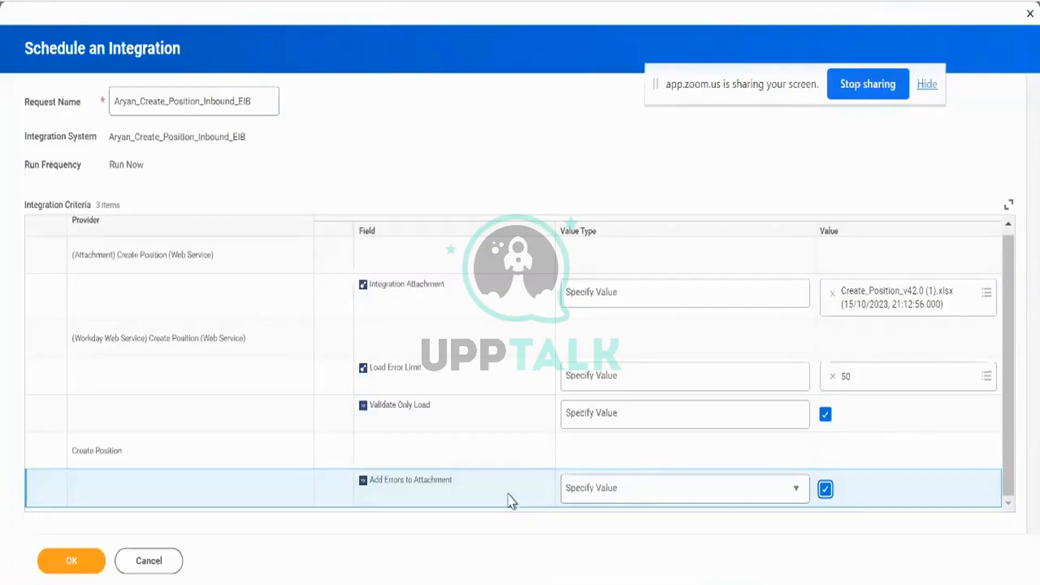
pyautogui.scroll(1, 499, 466)
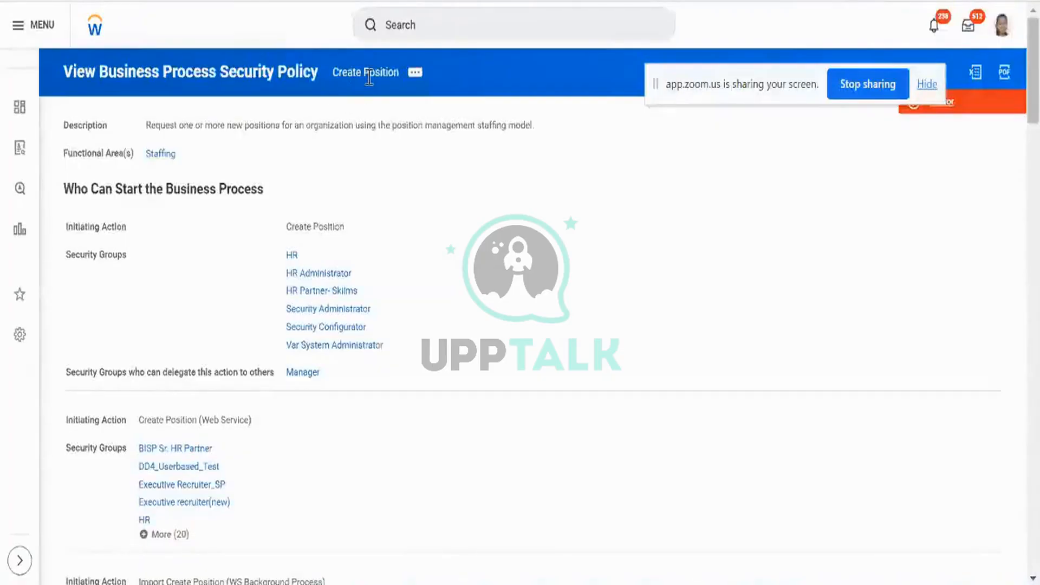
# Reopen the People Team's Create Position business process definition from Recent Searches.
pyautogui.click(493, 20)
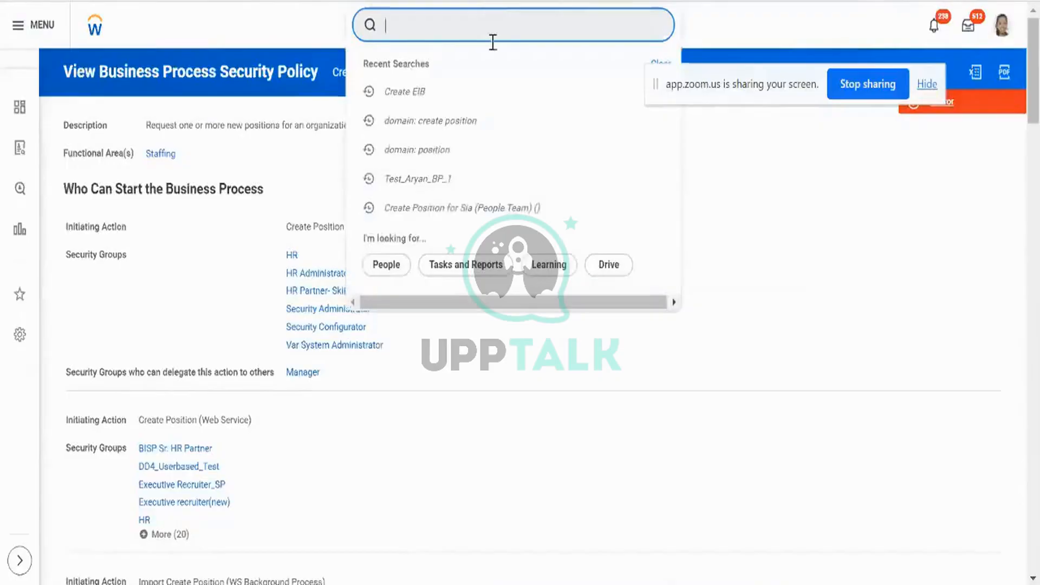
pyautogui.click(512, 212)
pyautogui.click(513, 211)
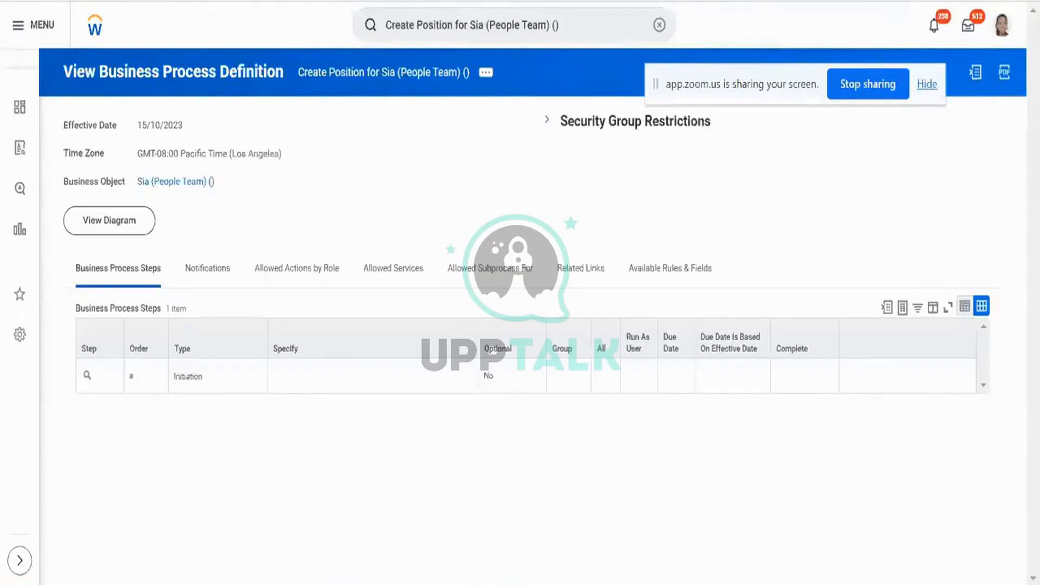
# Search 'bp: hire' with the tester's name and open the test Hire business process definition.
pyautogui.click(660, 26)
pyautogui.write('b')
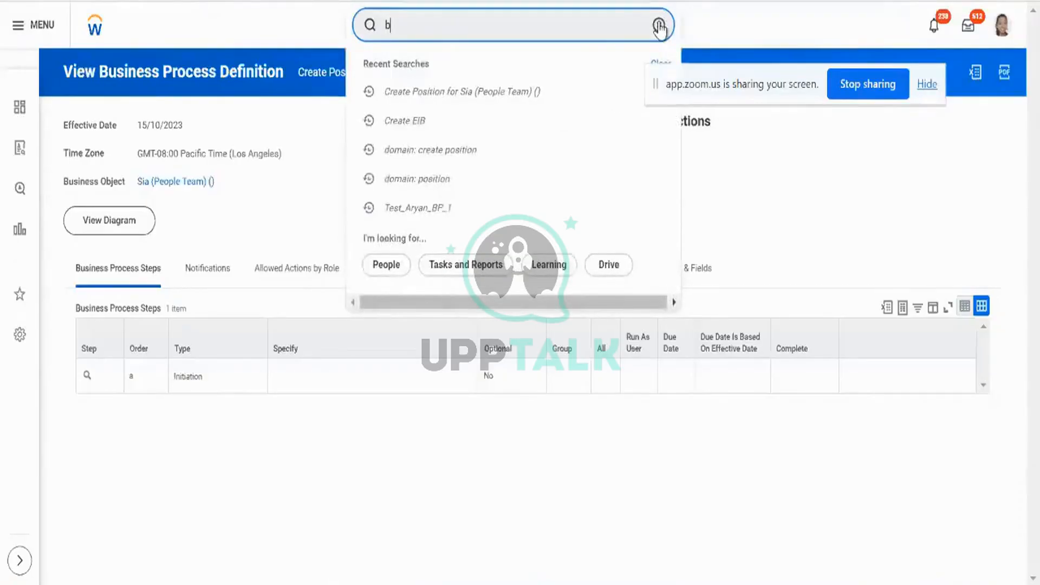
pyautogui.write('p: hire aryan')
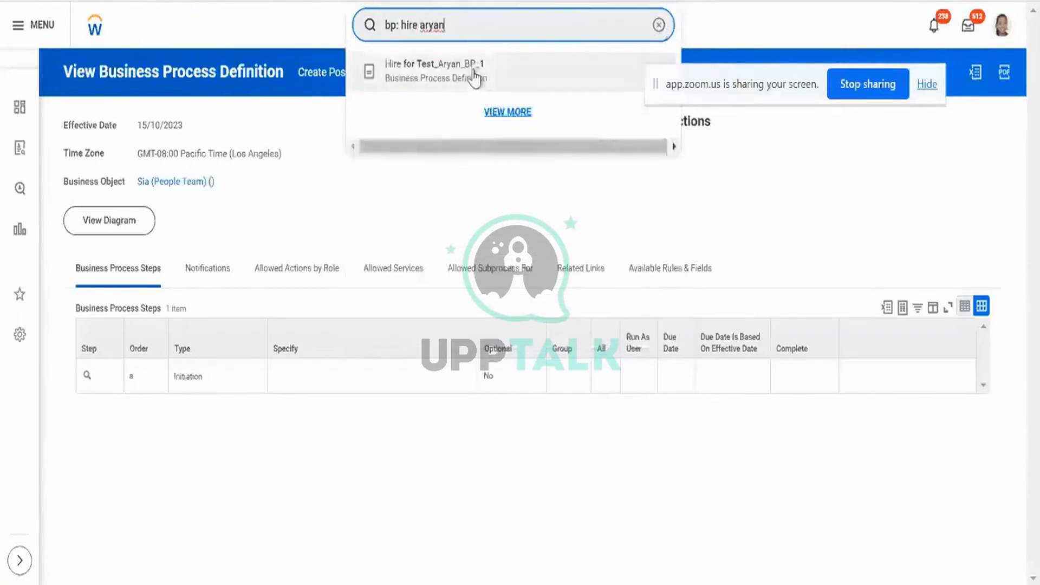
pyautogui.click(473, 68)
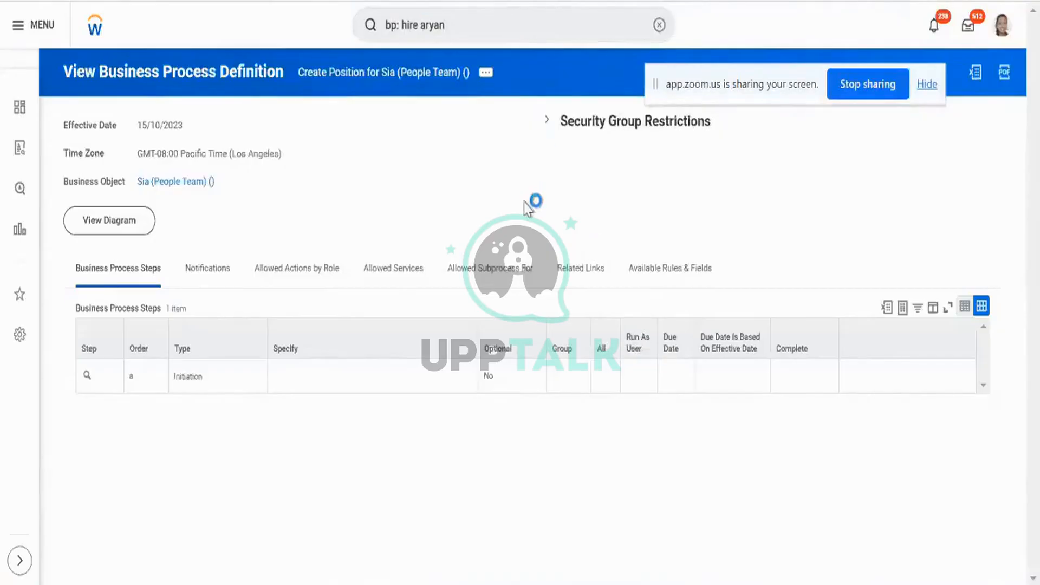
# Scroll to the seven-step process table, viewing and dismissing the onboarding alert.
pyautogui.scroll(-5, 527, 209)
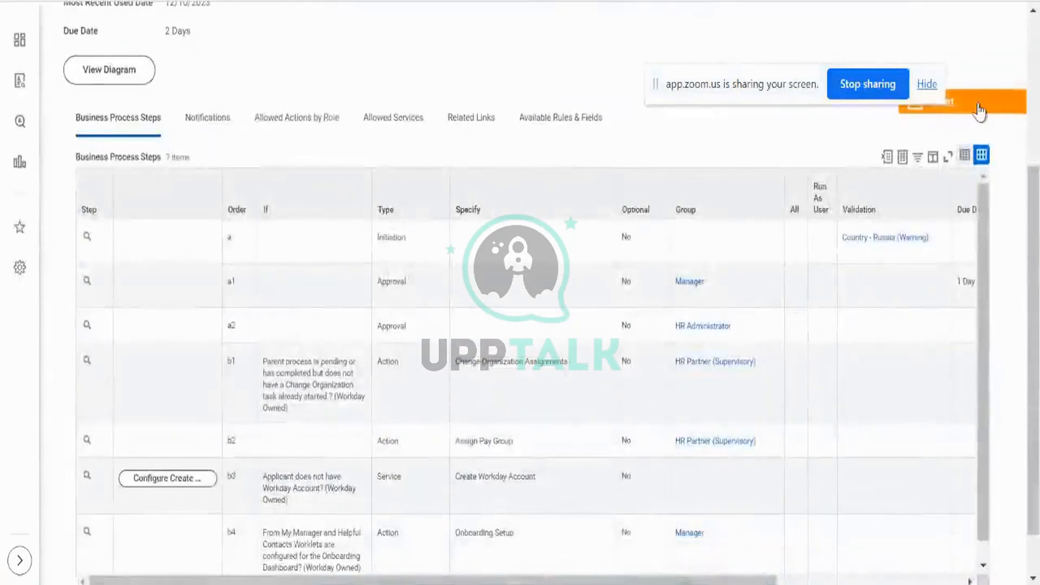
pyautogui.click(978, 105)
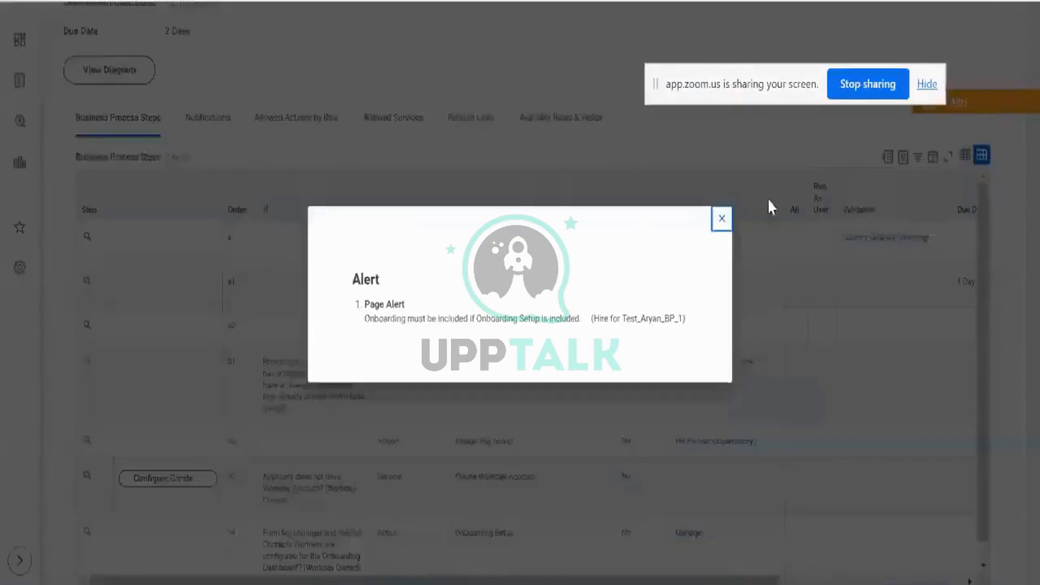
pyautogui.click(721, 221)
pyautogui.scroll(-2, 616, 108)
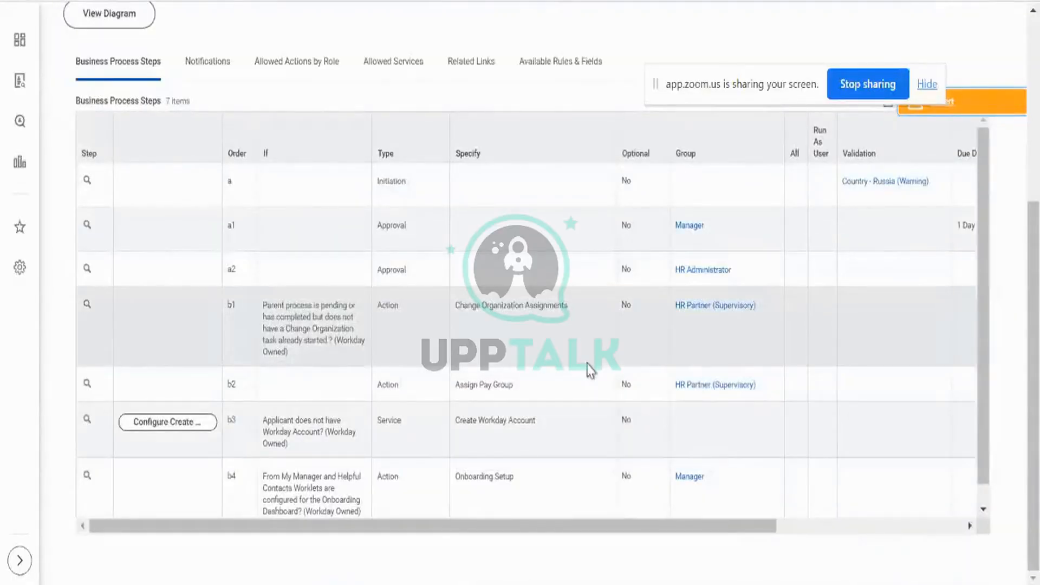
pyautogui.scroll(-1, 591, 371)
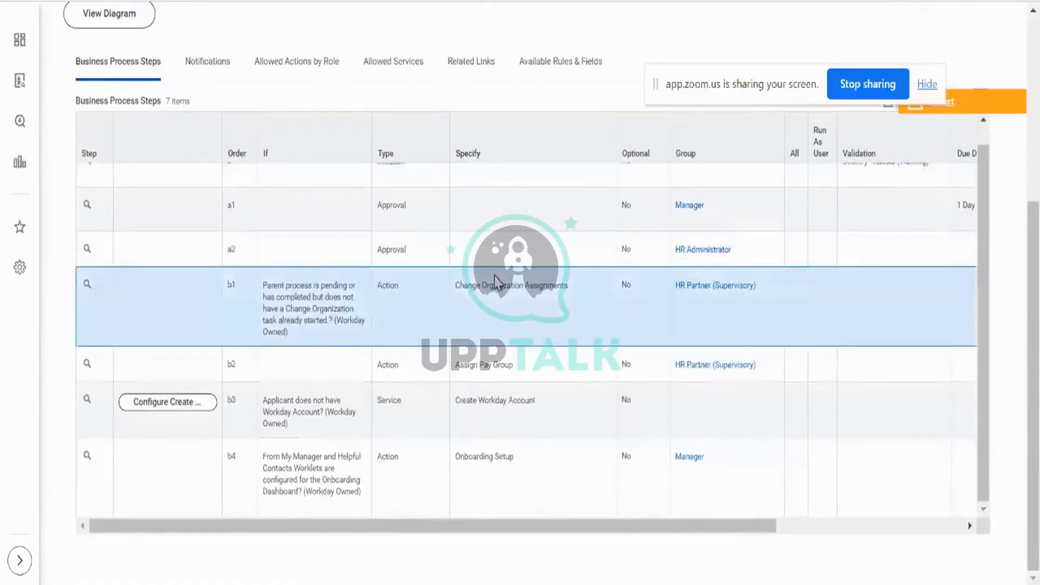
pyautogui.tripleClick(496, 283)
pyautogui.tripleClick(495, 364)
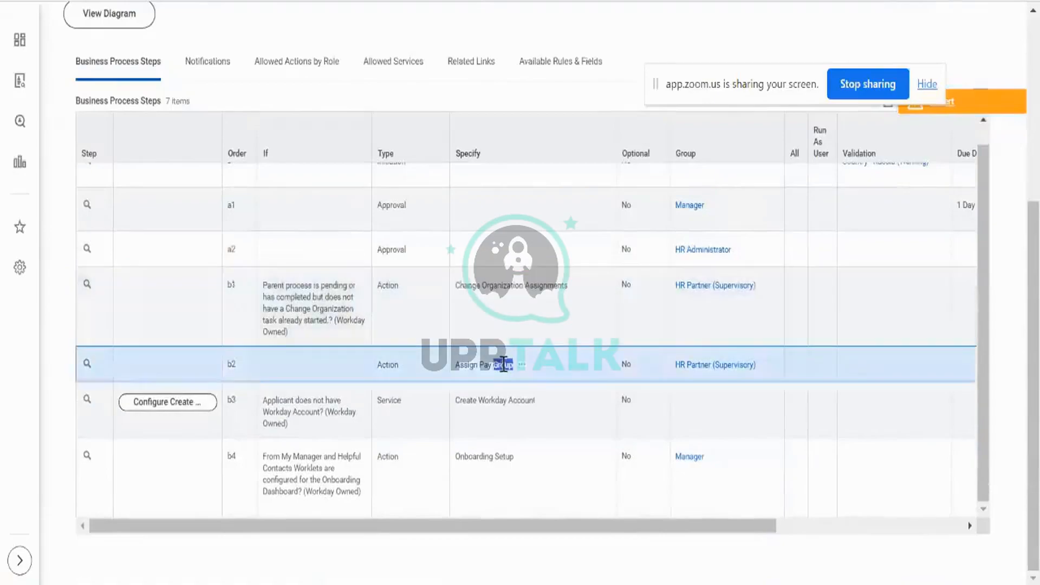
pyautogui.tripleClick(504, 404)
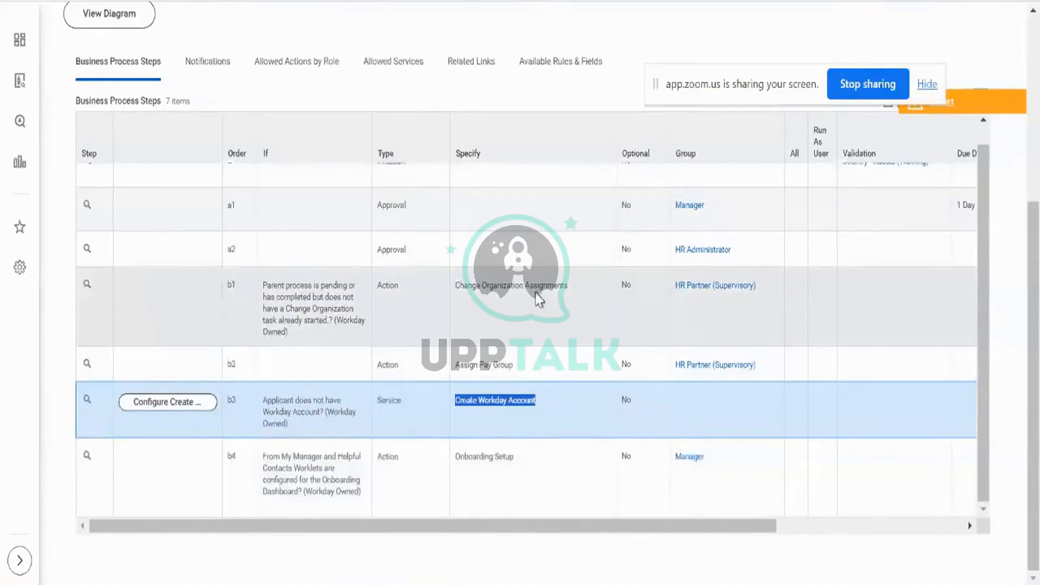
# View the Assign Pay Group sheet in Create_Position, then return to the Hire process steps.
pyautogui.moveTo(504, 298)
pyautogui.click(513, 584)
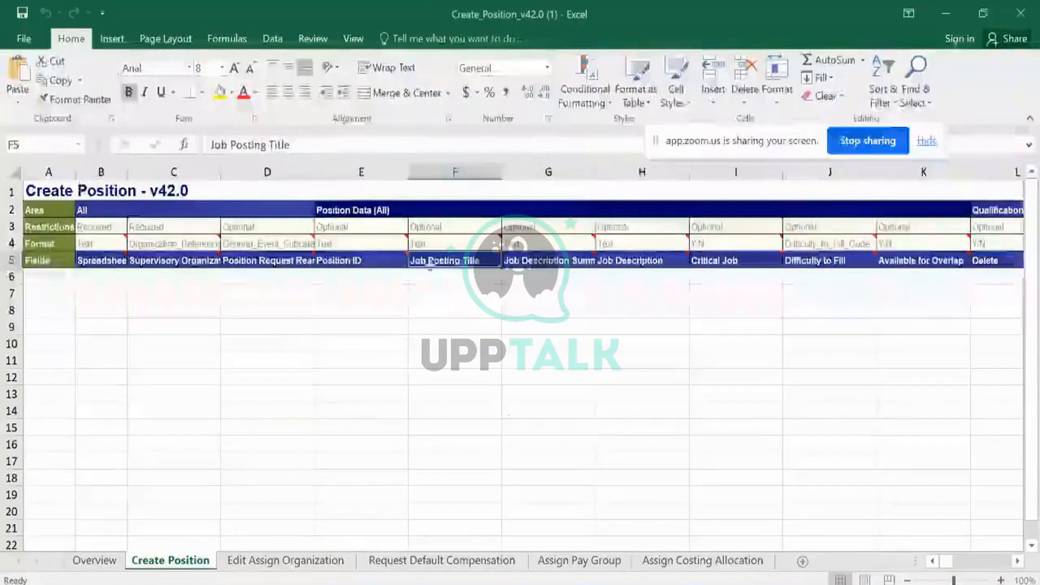
pyautogui.hotkey('alt', 'Tab')
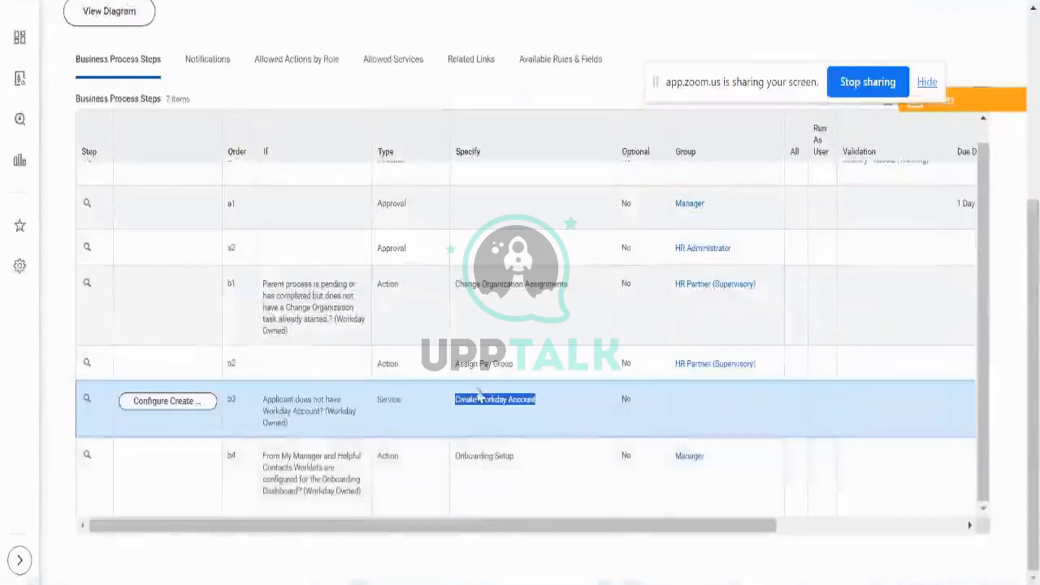
pyautogui.click(413, 584)
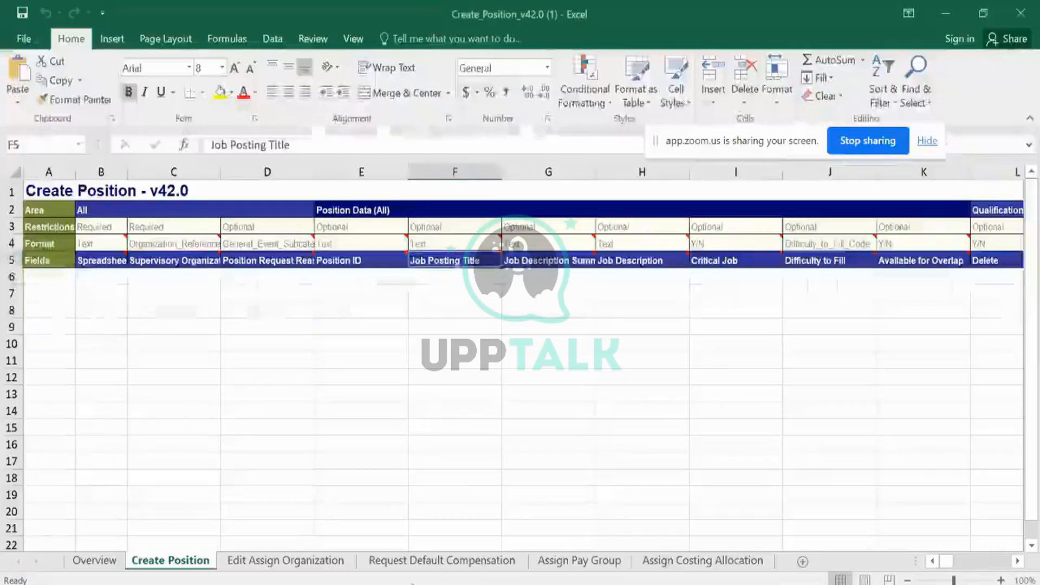
pyautogui.click(611, 563)
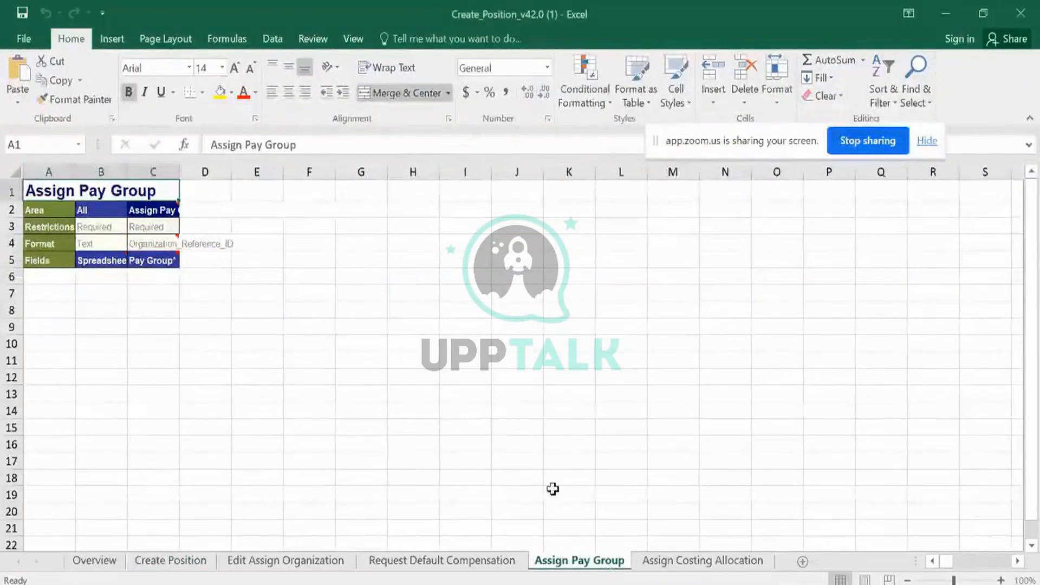
pyautogui.click(487, 584)
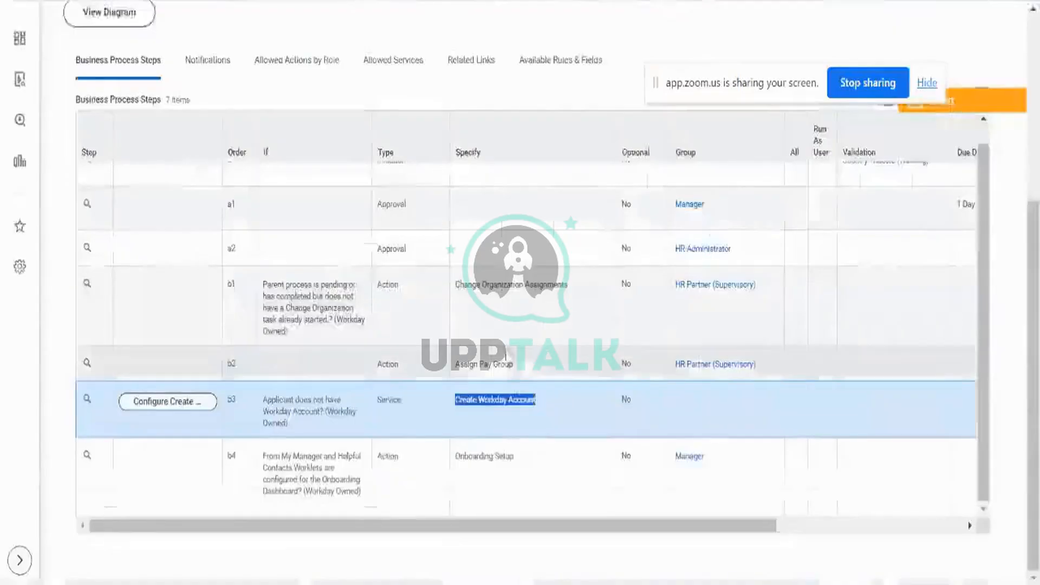
pyautogui.tripleClick(327, 401)
pyautogui.moveTo(327, 400); pyautogui.dragTo(394, 398)
pyautogui.doubleClick(393, 399)
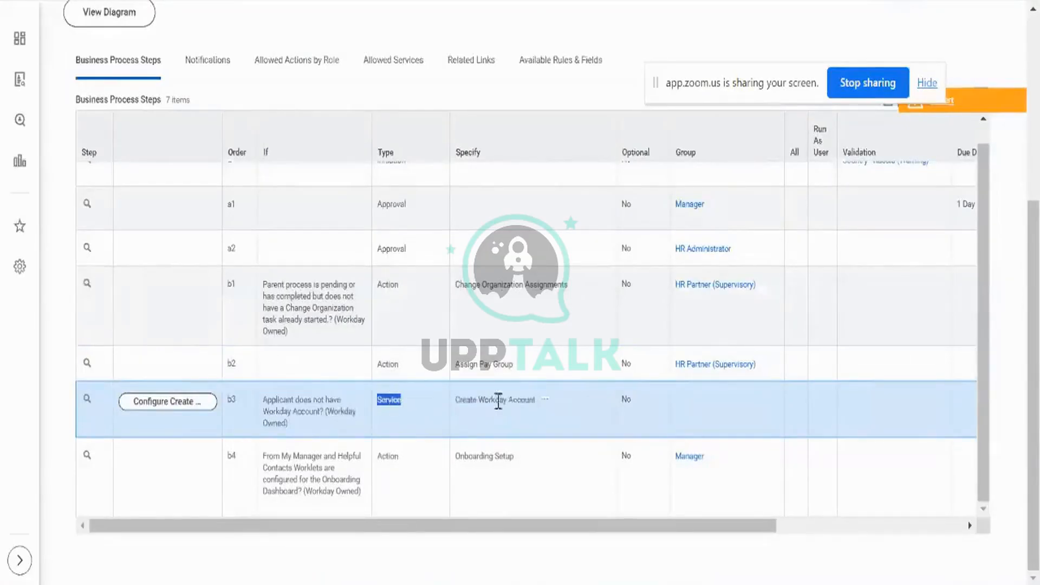
pyautogui.tripleClick(516, 399)
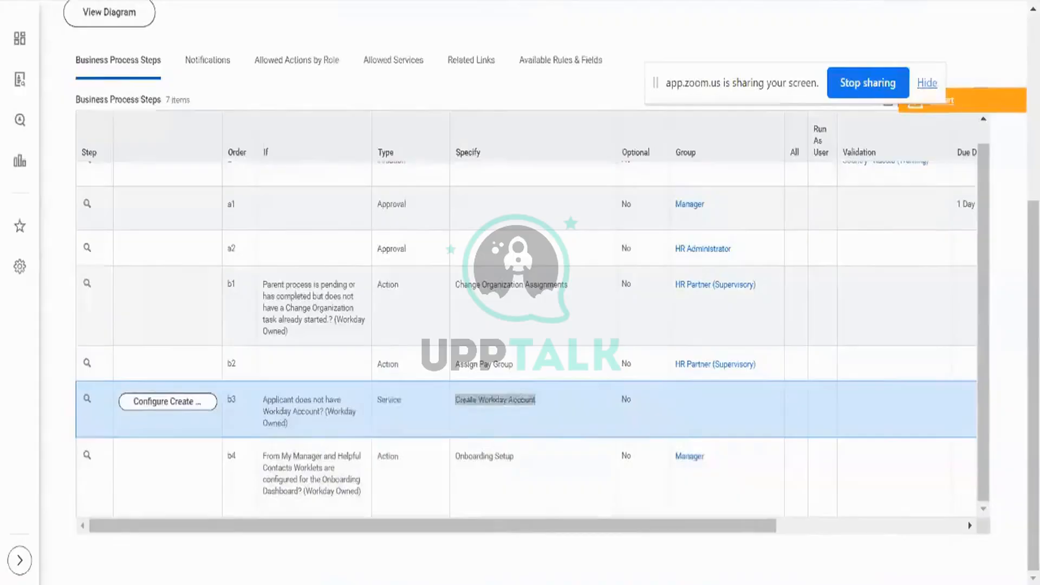
pyautogui.hotkey('alt', 'Tab')
pyautogui.hotkey('alt', 'Tab')
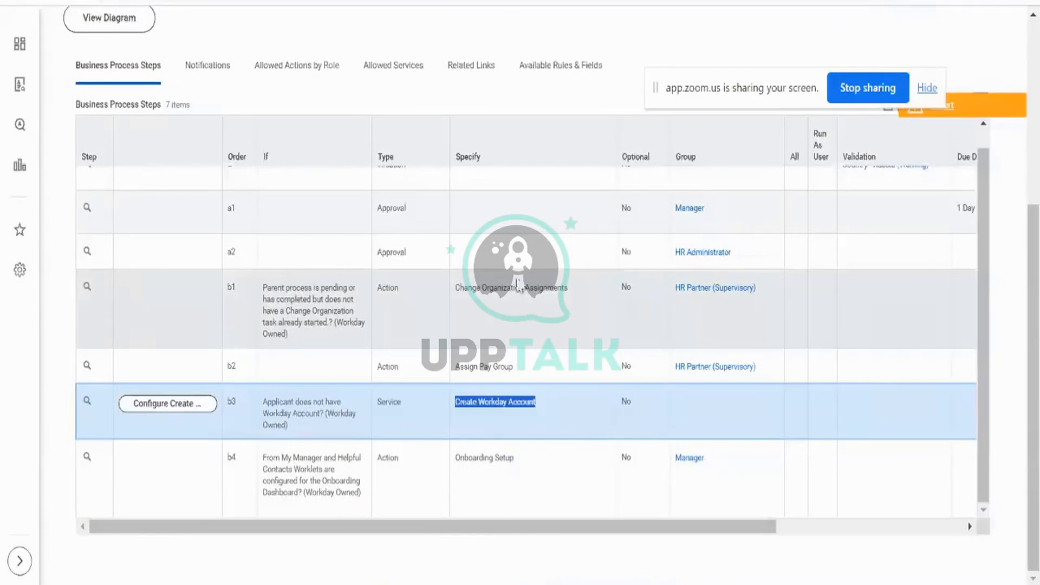
pyautogui.doubleClick(399, 207)
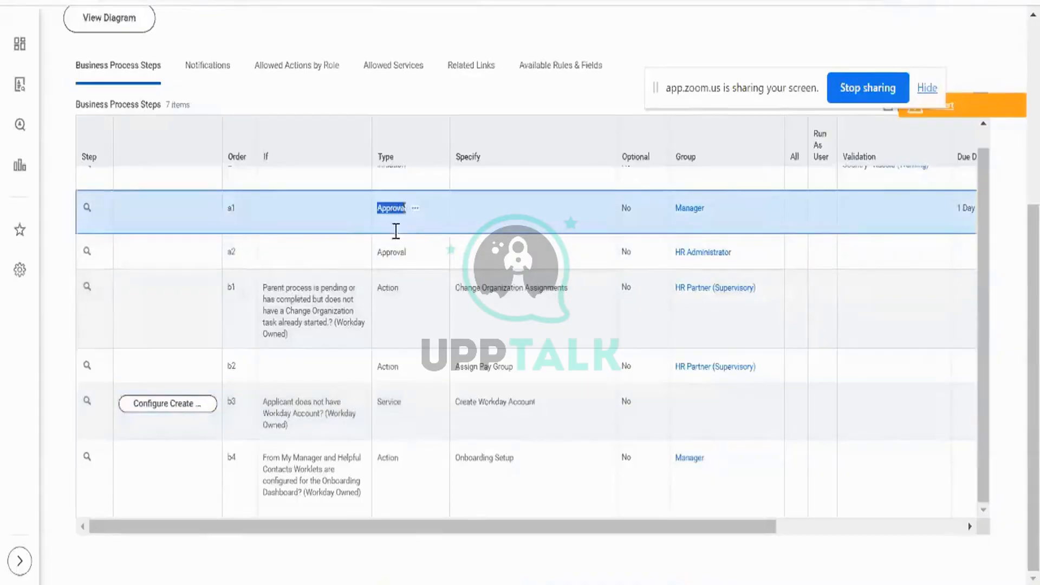
pyautogui.doubleClick(396, 252)
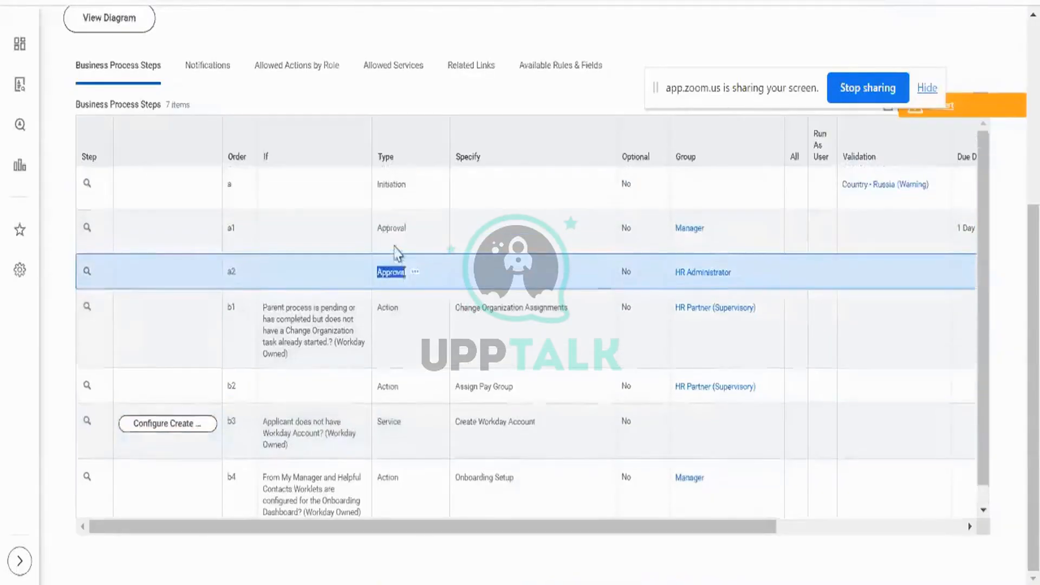
pyautogui.click(463, 457)
pyautogui.doubleClick(463, 457)
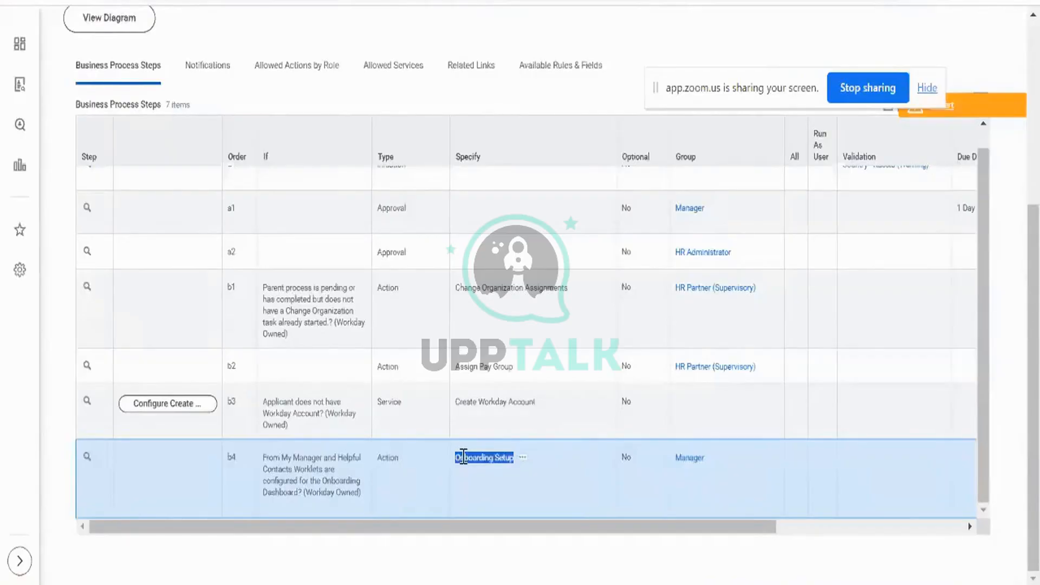
pyautogui.scroll(1, 485, 219)
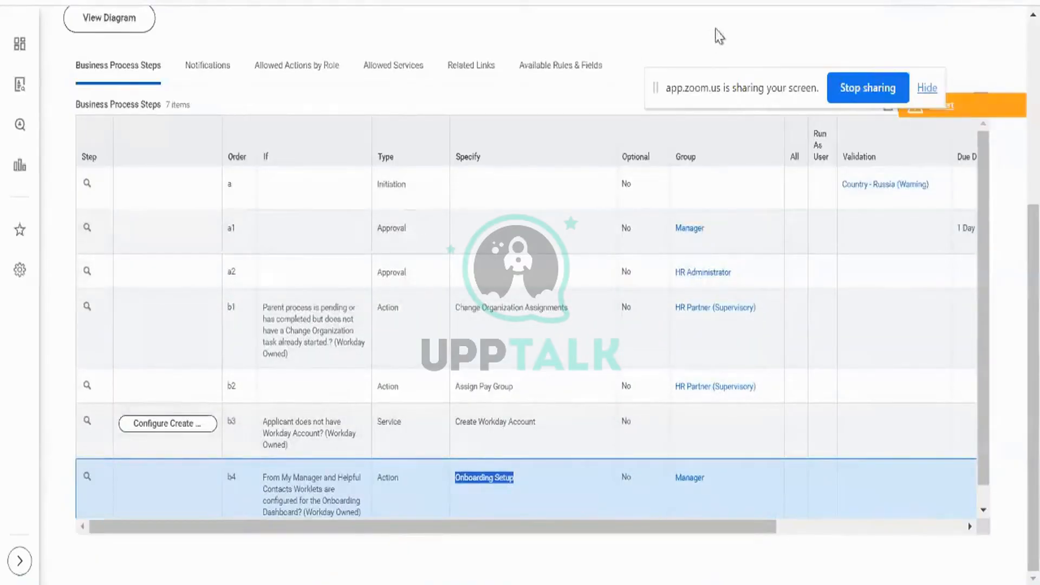
pyautogui.scroll(5, 716, 27)
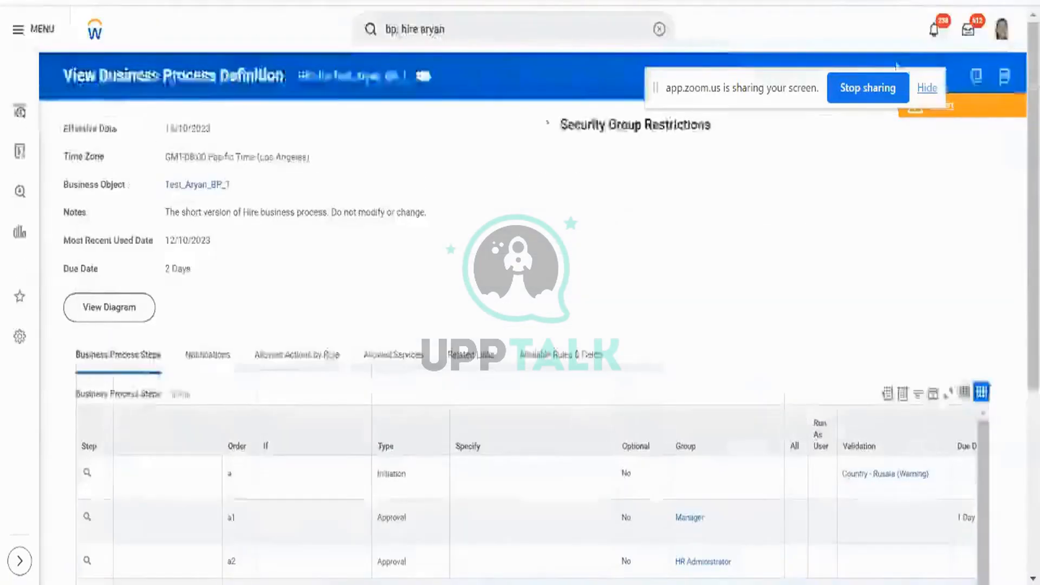